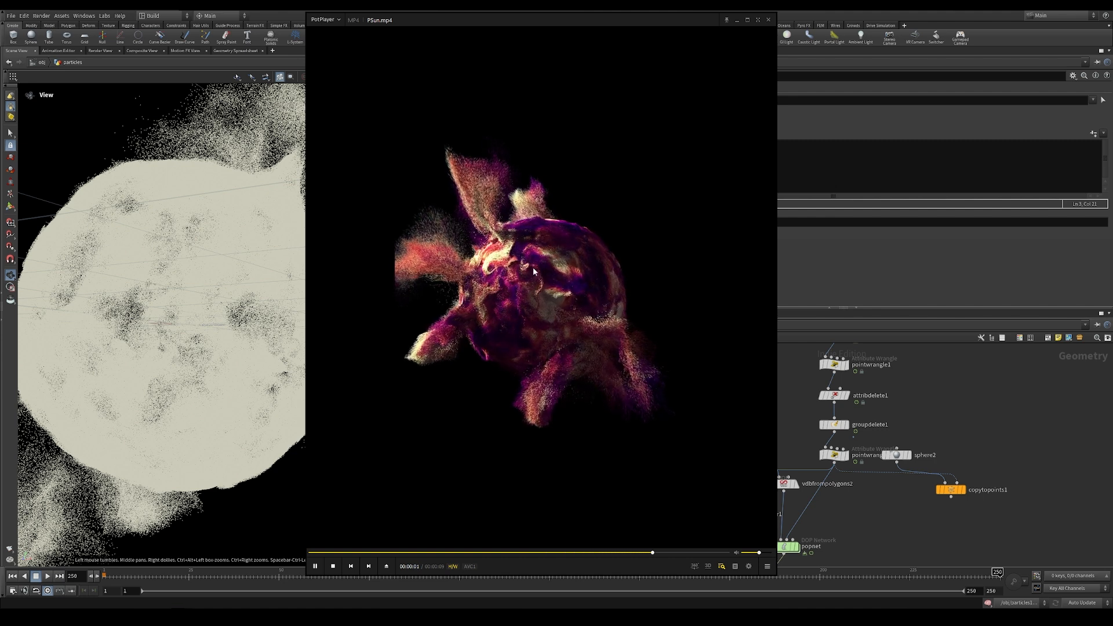
- Watch the reference render PSun.mp4 of the finished particle sun
{"action": "left_click", "coordinate": [316, 566]}
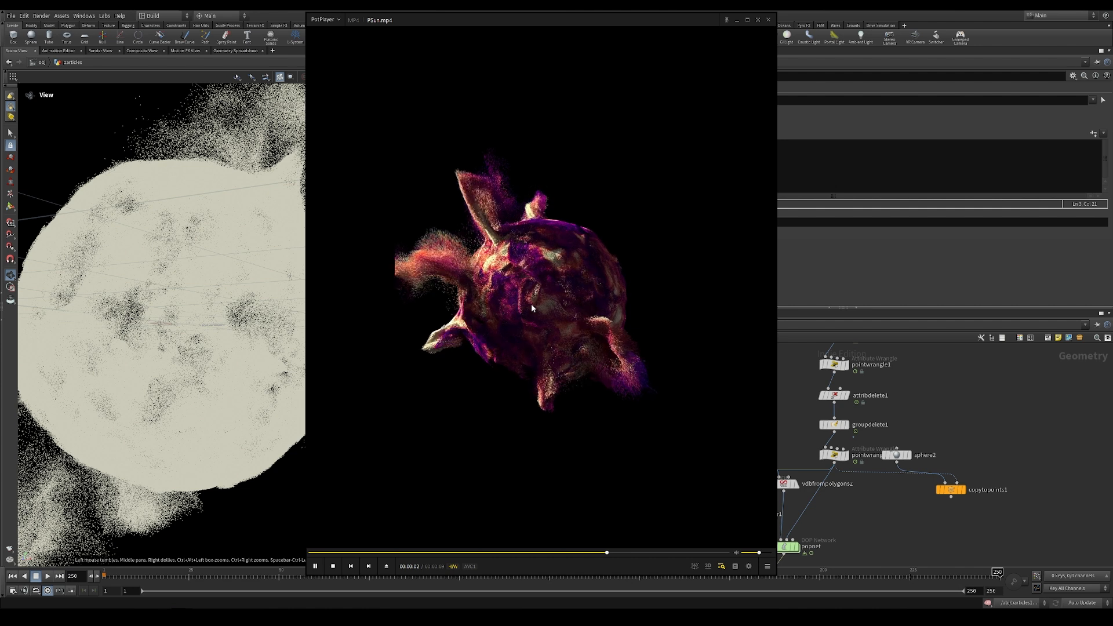
{"action": "left_click", "coordinate": [409, 552]}
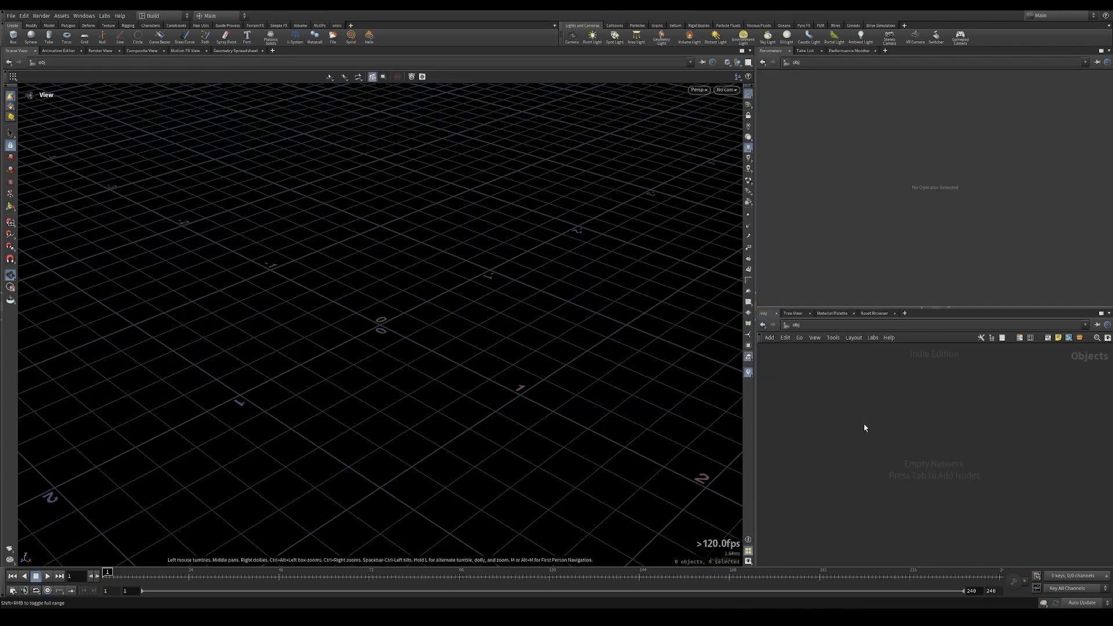
- Create a Geometry object, name it particles, and enter its network
{"action": "key", "text": "Tab"}
{"action": "type", "text": "geo"}
{"action": "key", "text": "Return"}
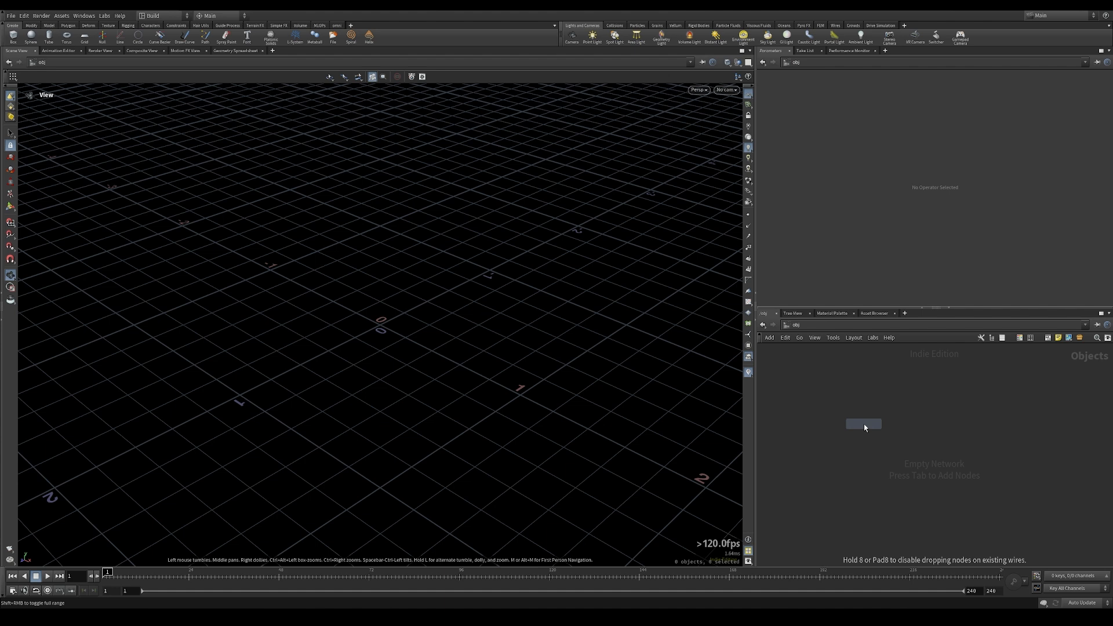
{"action": "left_click", "coordinate": [894, 413]}
{"action": "double_click", "coordinate": [925, 411]}
{"action": "type", "text": "particles"}
{"action": "key", "text": "Return"}
{"action": "double_click", "coordinate": [894, 411]}
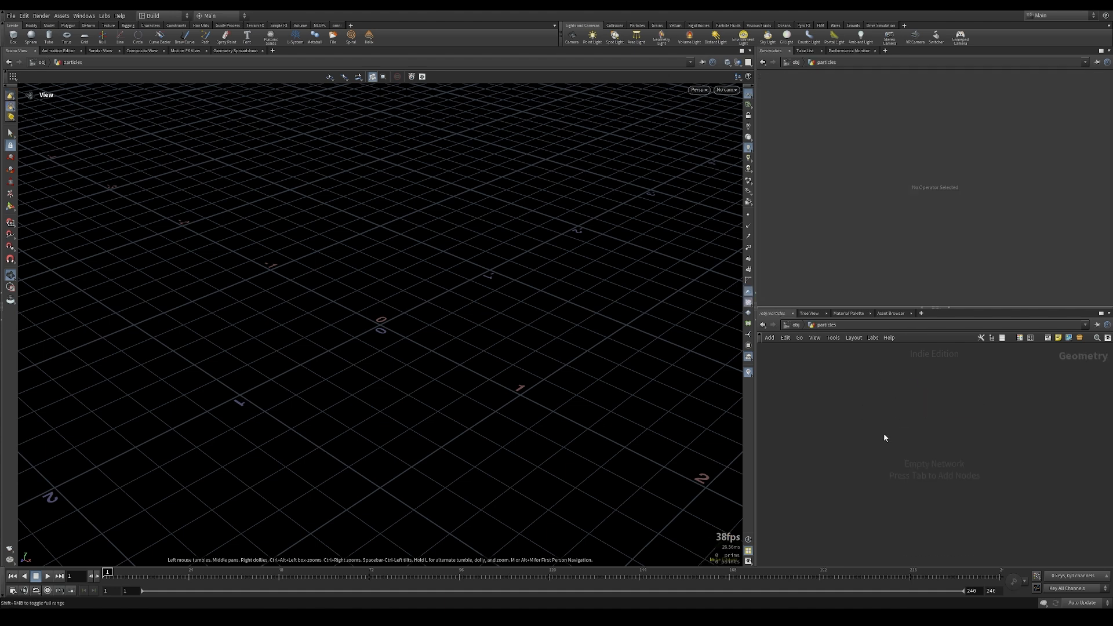
- Add a Sphere node to the particles network
{"action": "key", "text": "Tab"}
{"action": "type", "text": "add"}
{"action": "key", "text": "Return"}
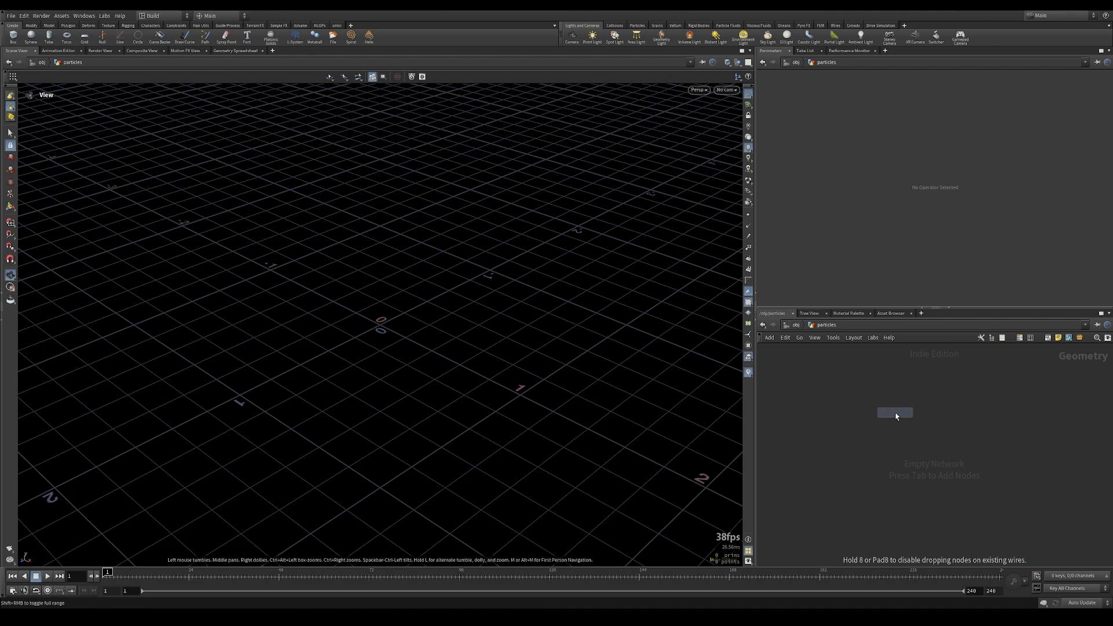
{"action": "left_click", "coordinate": [896, 415]}
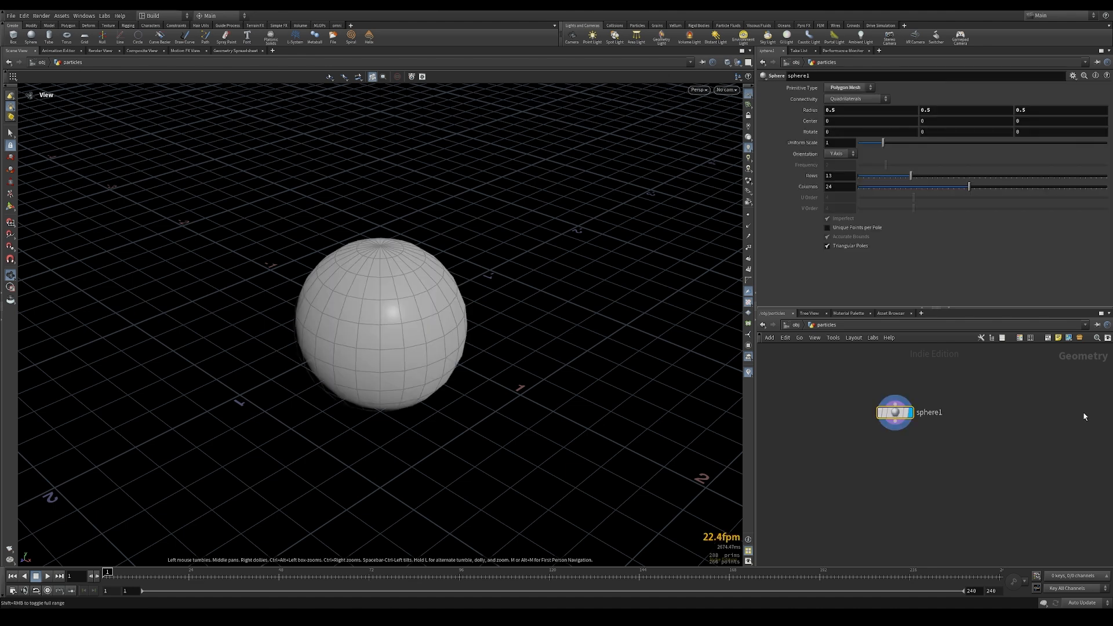
{"action": "left_click_drag", "start_coordinate": [910, 399], "coordinate": [904, 402]}
- Make the sphere a Polygon primitive with frequency 20 and reset its radius to the default of 1
{"action": "left_click", "coordinate": [846, 88]}
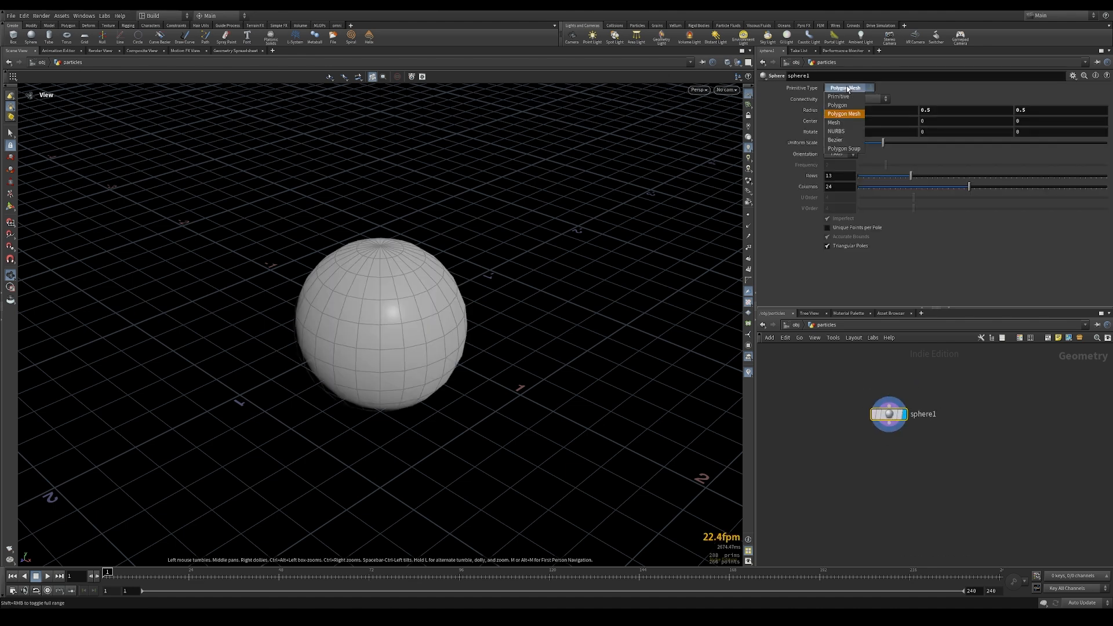
{"action": "left_click", "coordinate": [837, 105]}
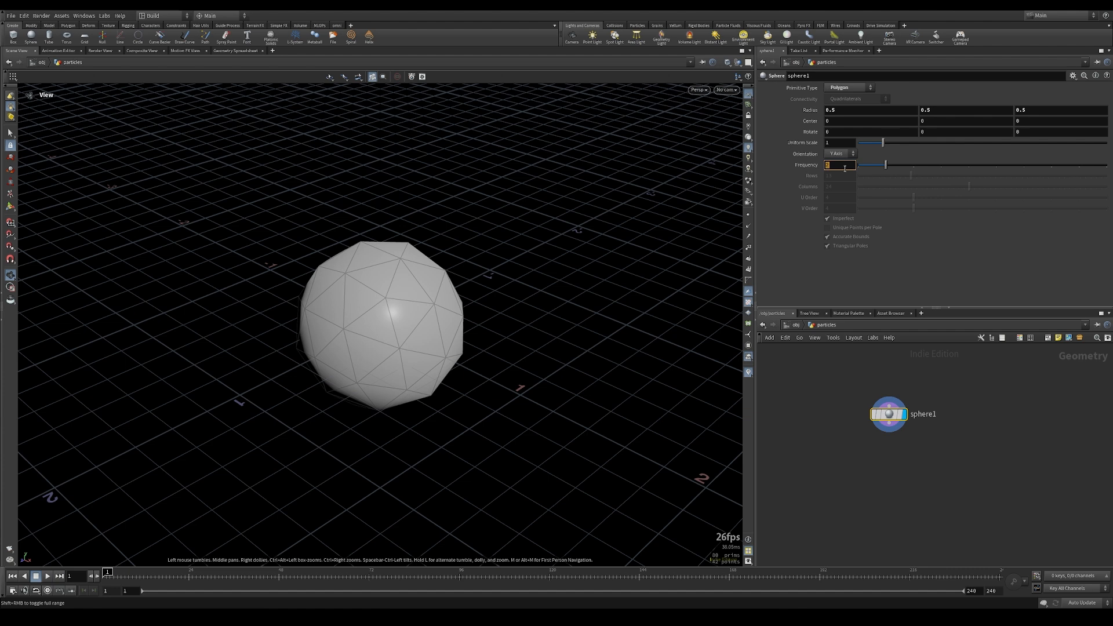
{"action": "type", "text": "20"}
{"action": "key", "text": "Return"}
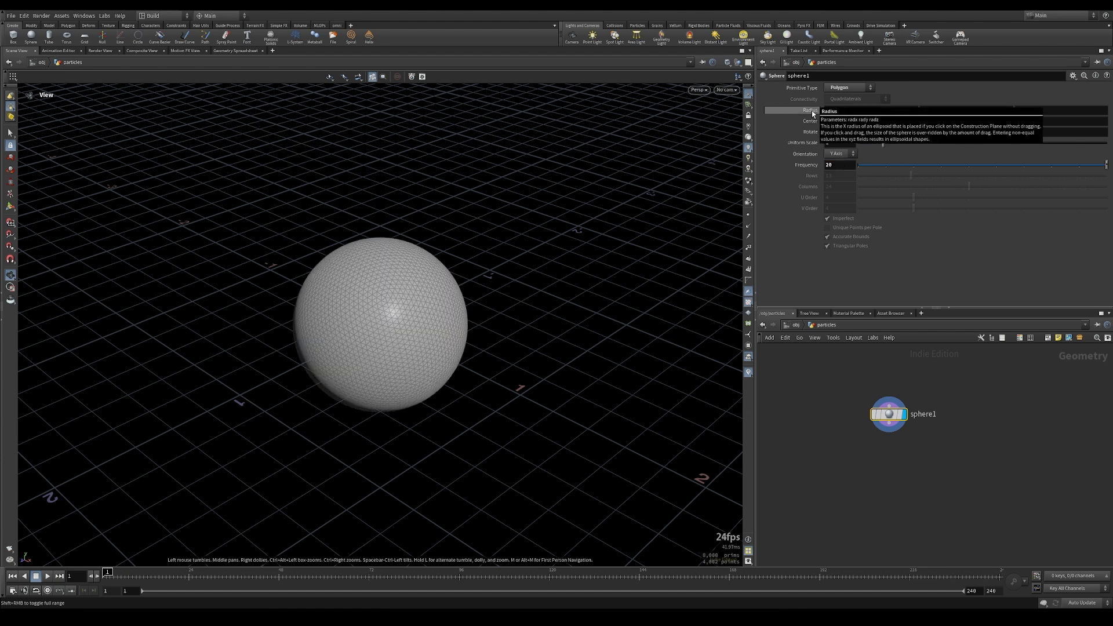
{"action": "middle_click", "coordinate": [812, 114], "text": "ctrl"}
{"action": "left_click_drag", "start_coordinate": [368, 307], "coordinate": [418, 255]}
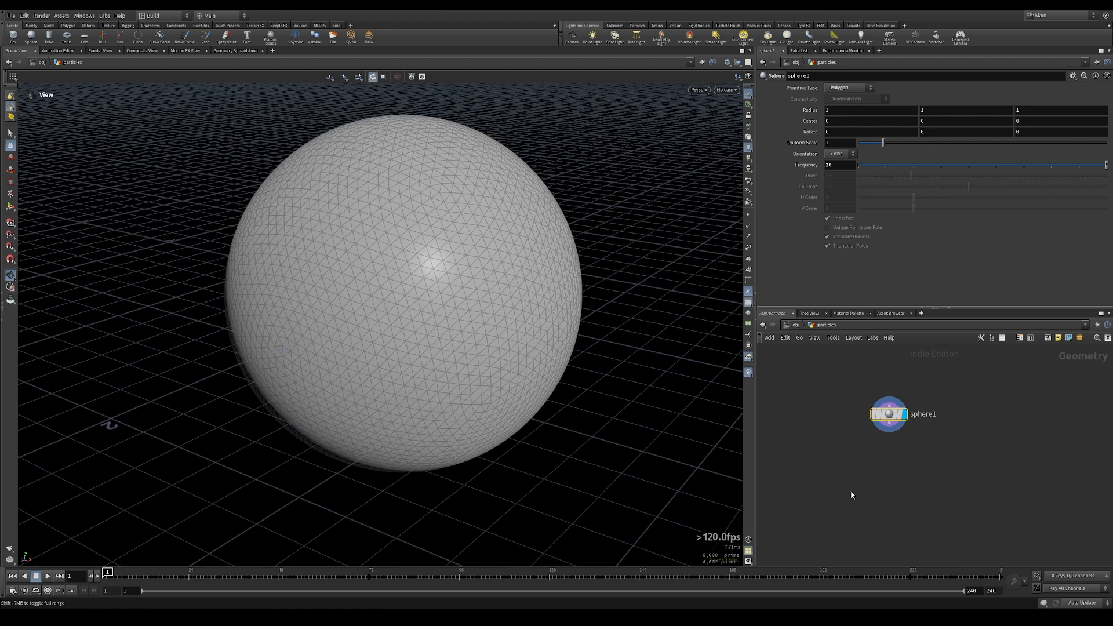
- Add a Normal node below sphere1, have it add normals to Points, and display its result
{"action": "key", "text": "Tab"}
{"action": "type", "text": "normal"}
{"action": "key", "text": "Return"}
{"action": "left_click", "coordinate": [887, 478]}
{"action": "left_click_drag", "start_coordinate": [888, 432], "coordinate": [888, 468]}
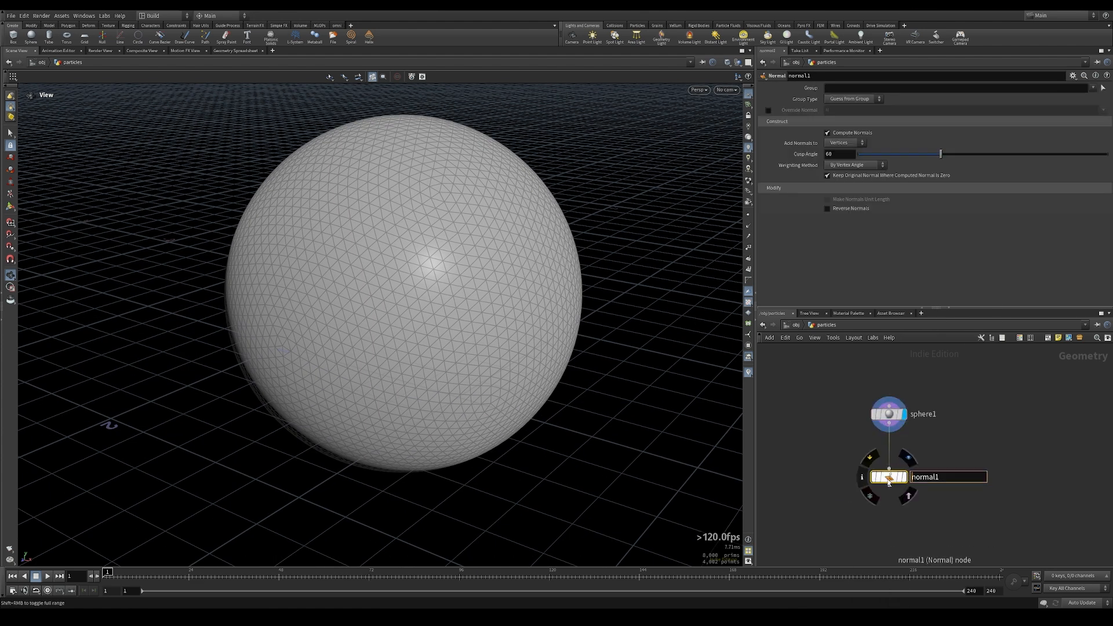
{"action": "left_click", "coordinate": [845, 144]}
{"action": "left_click", "coordinate": [845, 151]}
{"action": "left_click", "coordinate": [904, 476]}
- Add a POP Network node fed by normal1
{"action": "middle_click_drag", "start_coordinate": [890, 503], "coordinate": [886, 418]}
{"action": "key", "text": "Tab"}
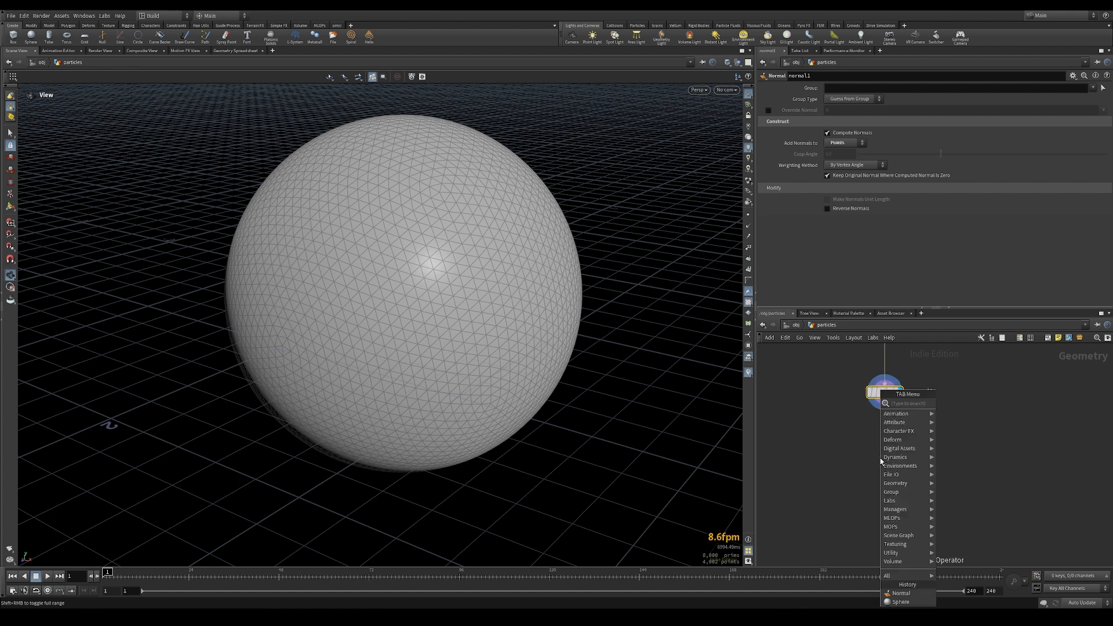
{"action": "type", "text": "pop"}
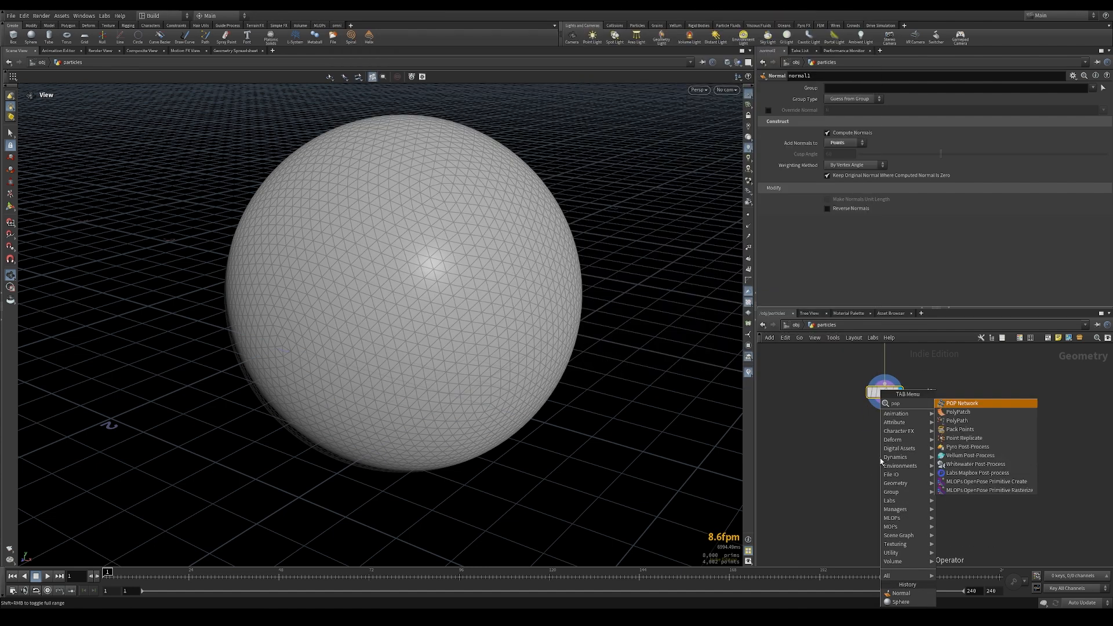
{"action": "key", "text": "Return"}
{"action": "left_click", "coordinate": [880, 459]}
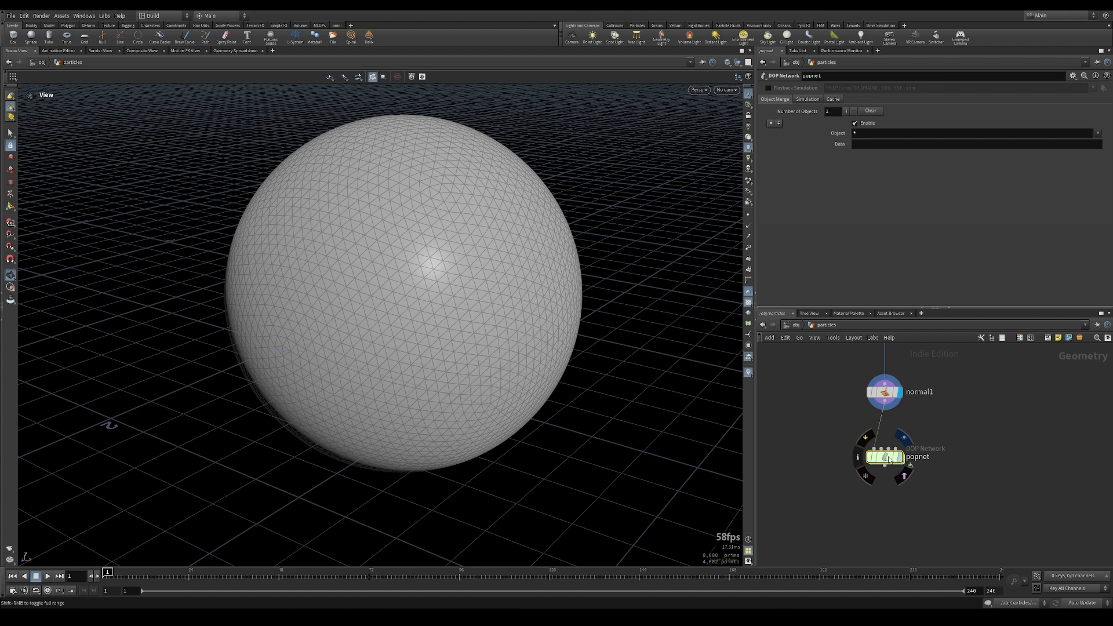
- Inside popnet, turn off the guide of source_first_input and run the simulation to frame 17 to inspect the particles
{"action": "double_click", "coordinate": [888, 457]}
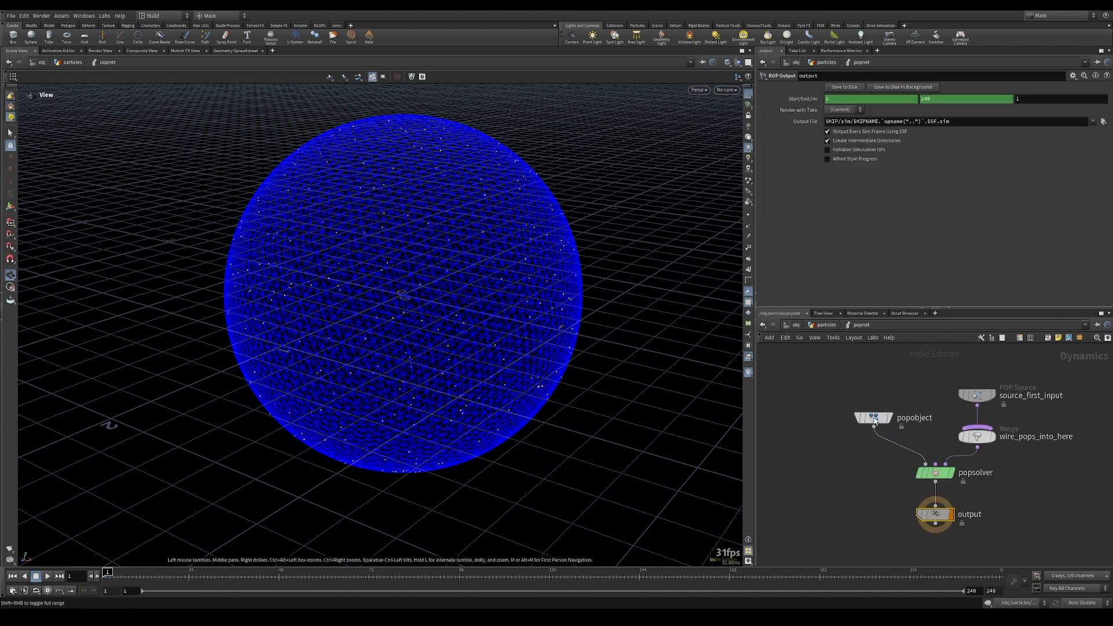
{"action": "left_click", "coordinate": [977, 398]}
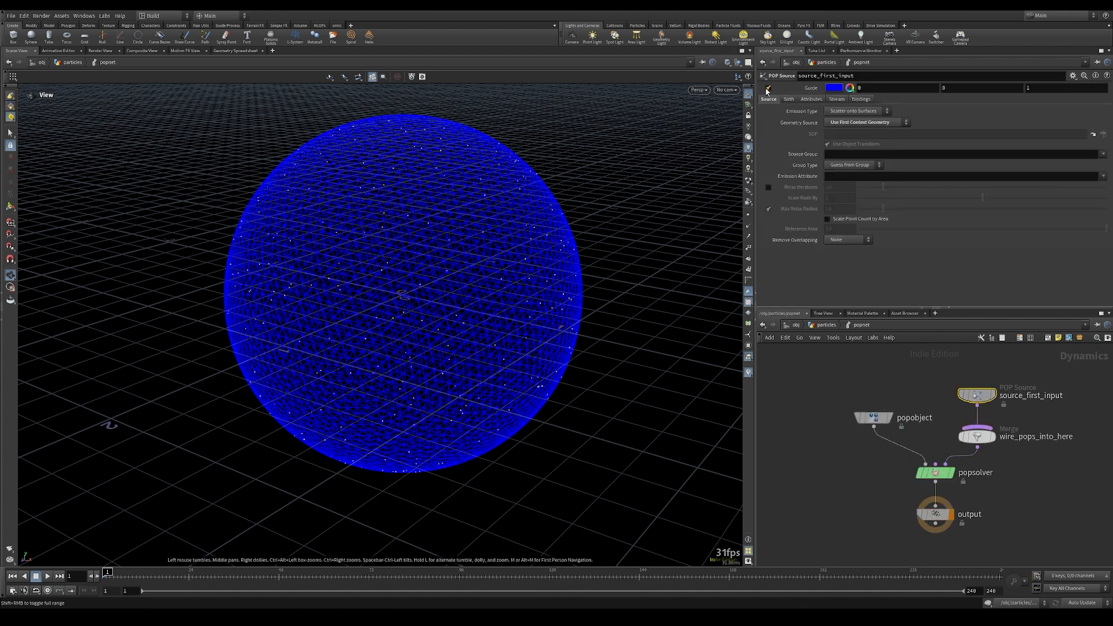
{"action": "left_click", "coordinate": [768, 88]}
{"action": "left_click_drag", "start_coordinate": [116, 574], "coordinate": [257, 589]}
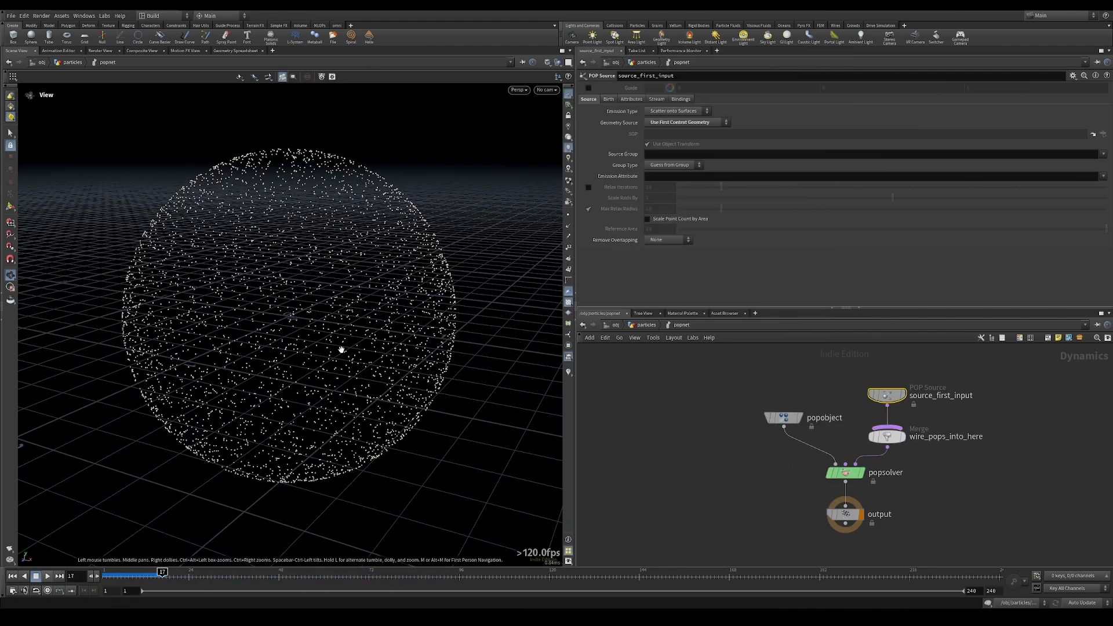
{"action": "left_click_drag", "start_coordinate": [340, 347], "coordinate": [342, 348]}
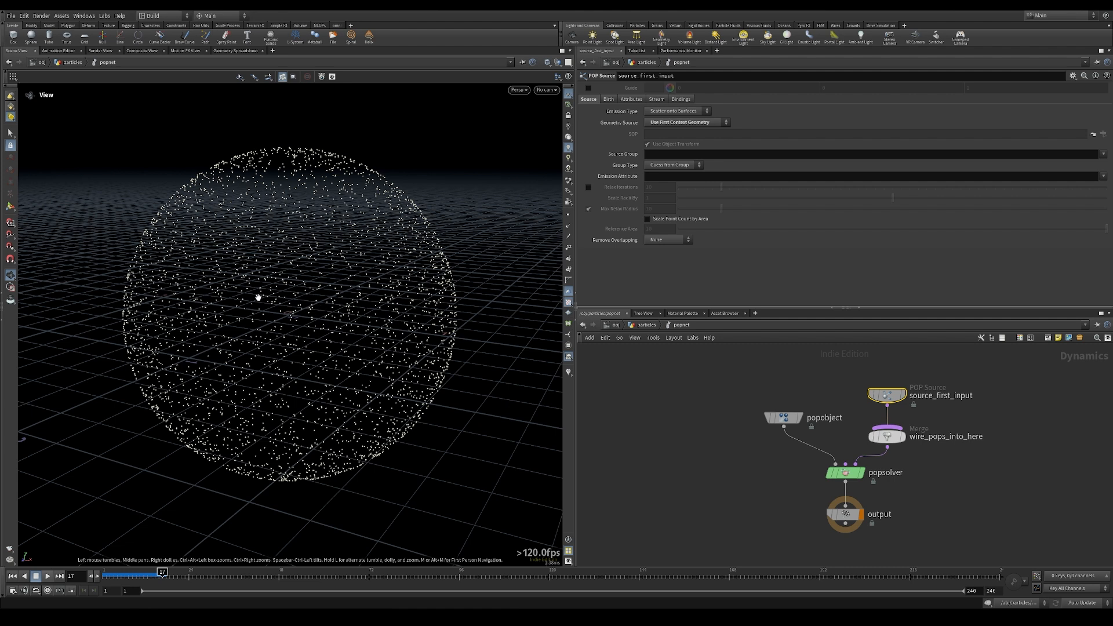
{"action": "left_click_drag", "start_coordinate": [286, 339], "coordinate": [271, 278]}
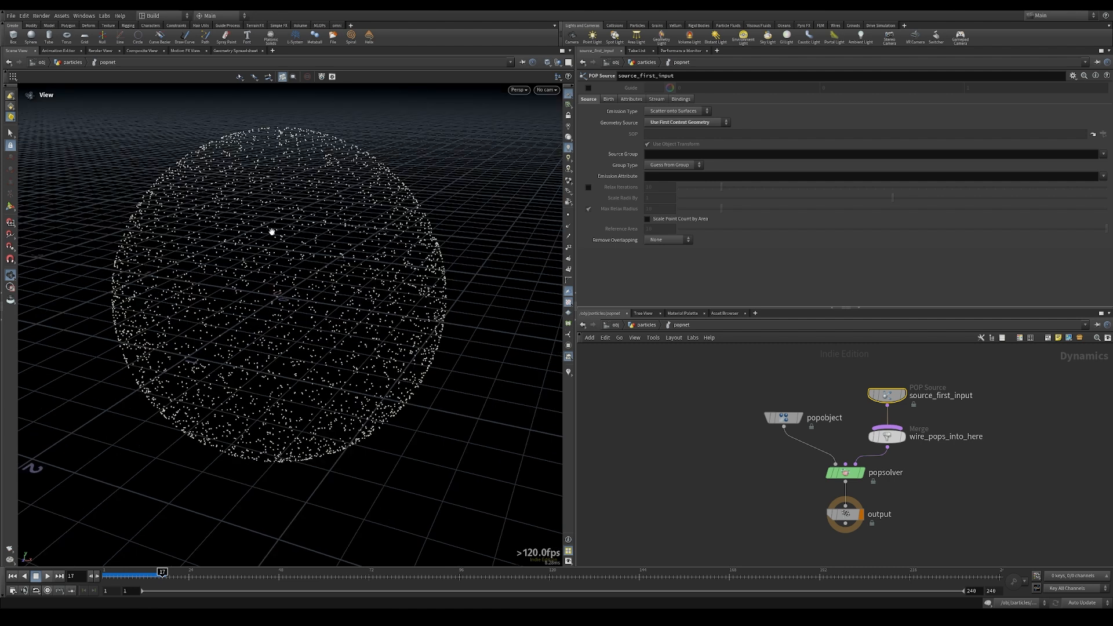
- Return to the particles network and set sphere1 to frequency 100 and uniform scale 2
{"action": "left_click", "coordinate": [646, 325]}
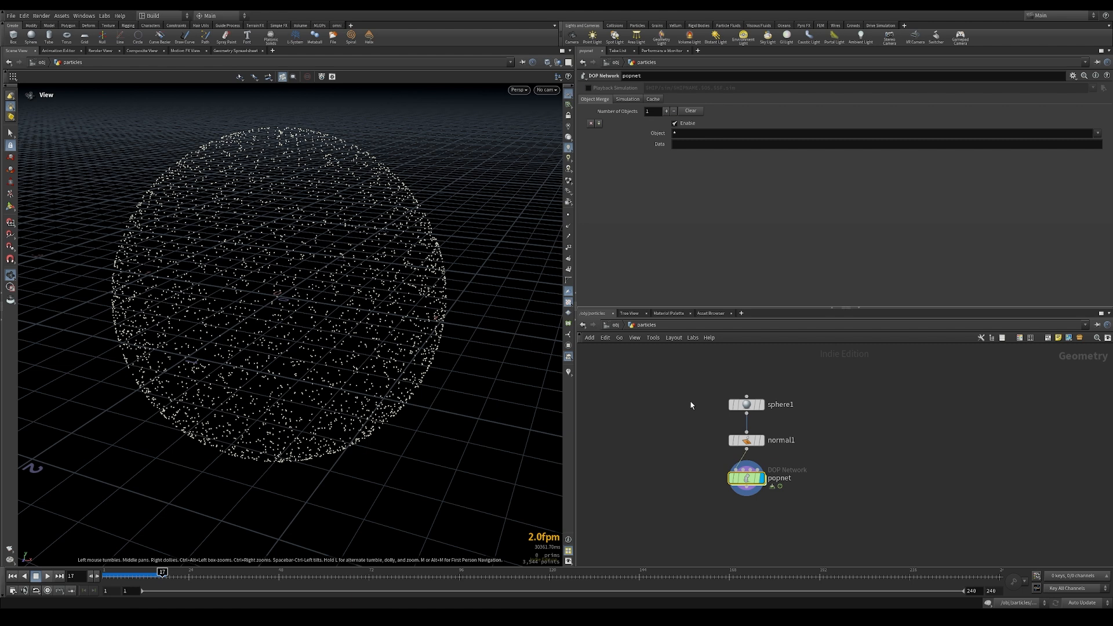
{"action": "left_click", "coordinate": [747, 405]}
{"action": "left_click", "coordinate": [761, 403]}
{"action": "left_click_drag", "start_coordinate": [484, 347], "coordinate": [288, 312]}
{"action": "left_click", "coordinate": [656, 168]}
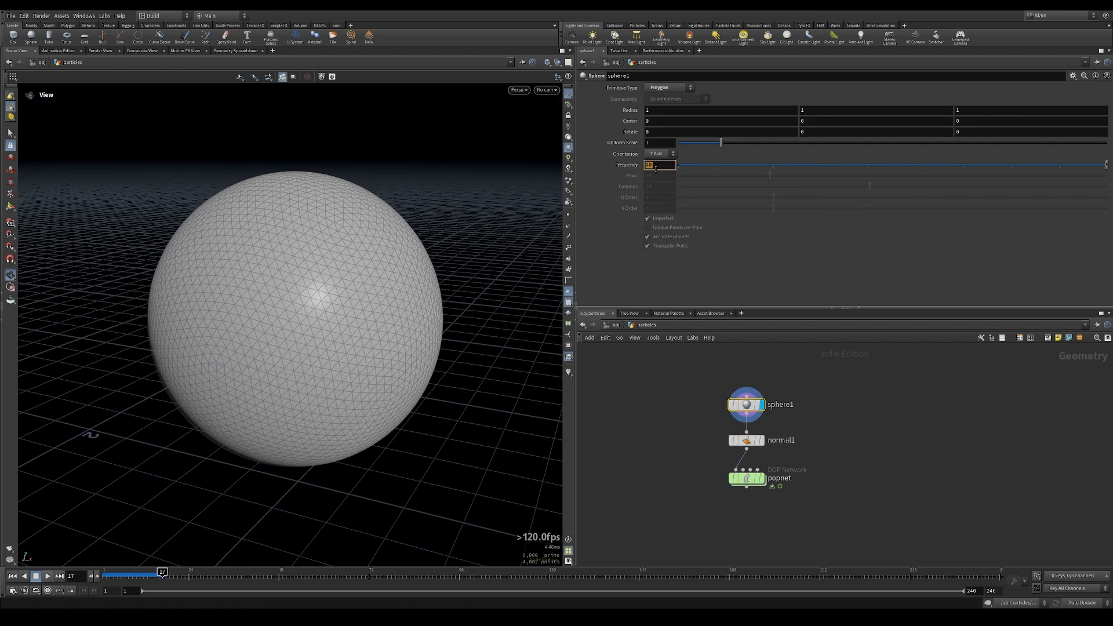
{"action": "key", "text": "Return"}
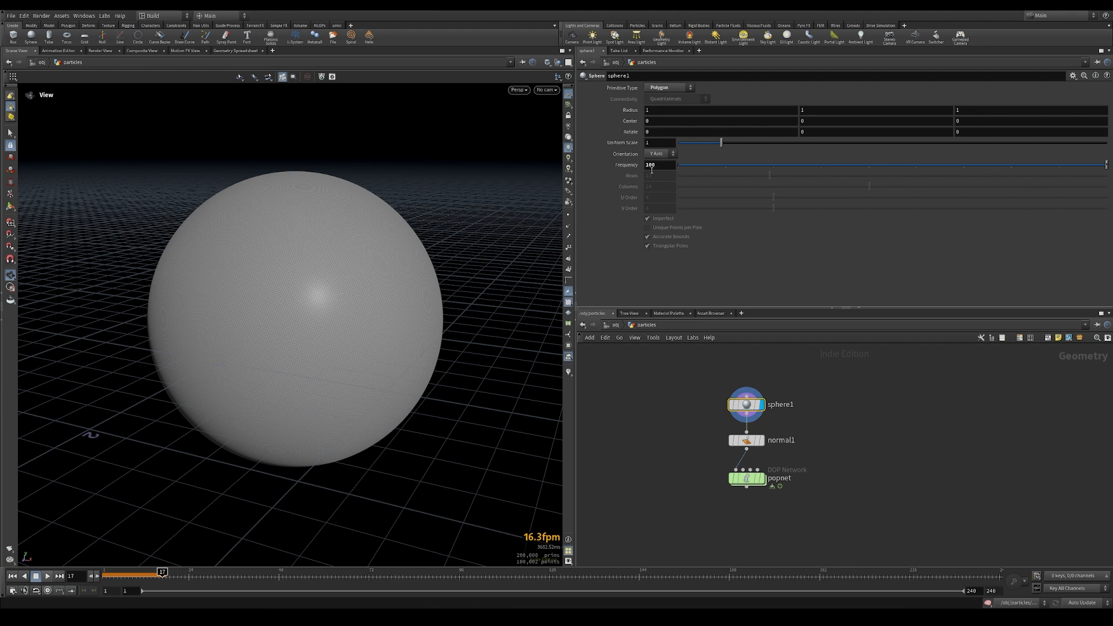
{"action": "left_click", "coordinate": [666, 142]}
{"action": "type", "text": "2"}
{"action": "key", "text": "Return"}
{"action": "right_click_drag", "start_coordinate": [350, 216], "coordinate": [274, 224]}
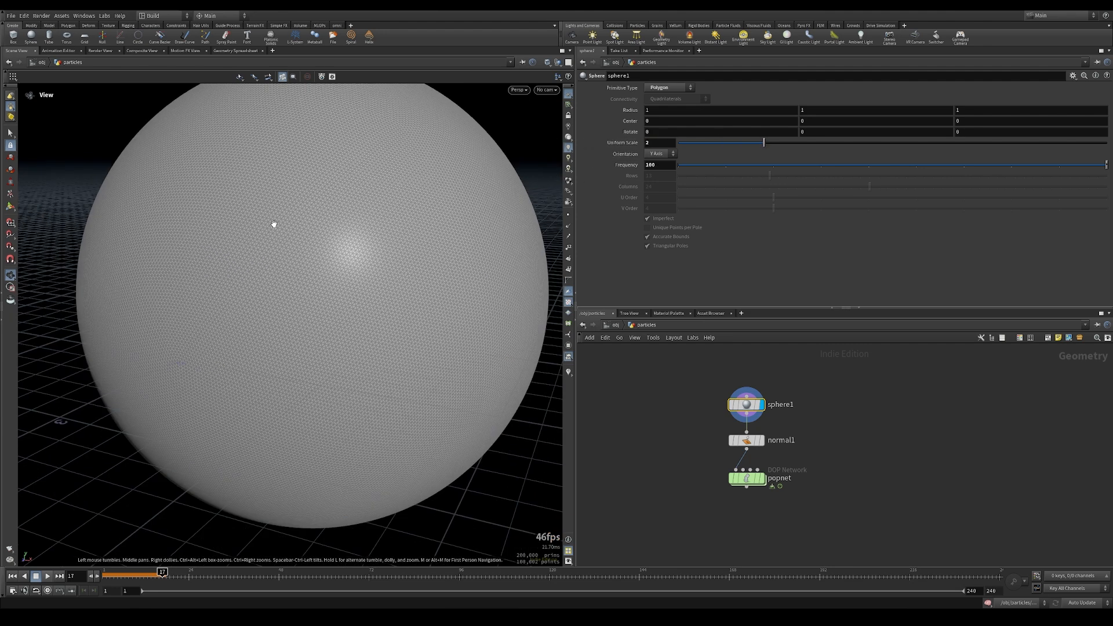
- Insert a Point VOP between normal1 and popnet and name it density
{"action": "mouse_move", "coordinate": [765, 481]}
{"action": "left_click_drag", "start_coordinate": [764, 481], "coordinate": [764, 517]}
{"action": "key", "text": "Tab"}
{"action": "type", "text": "vo"}
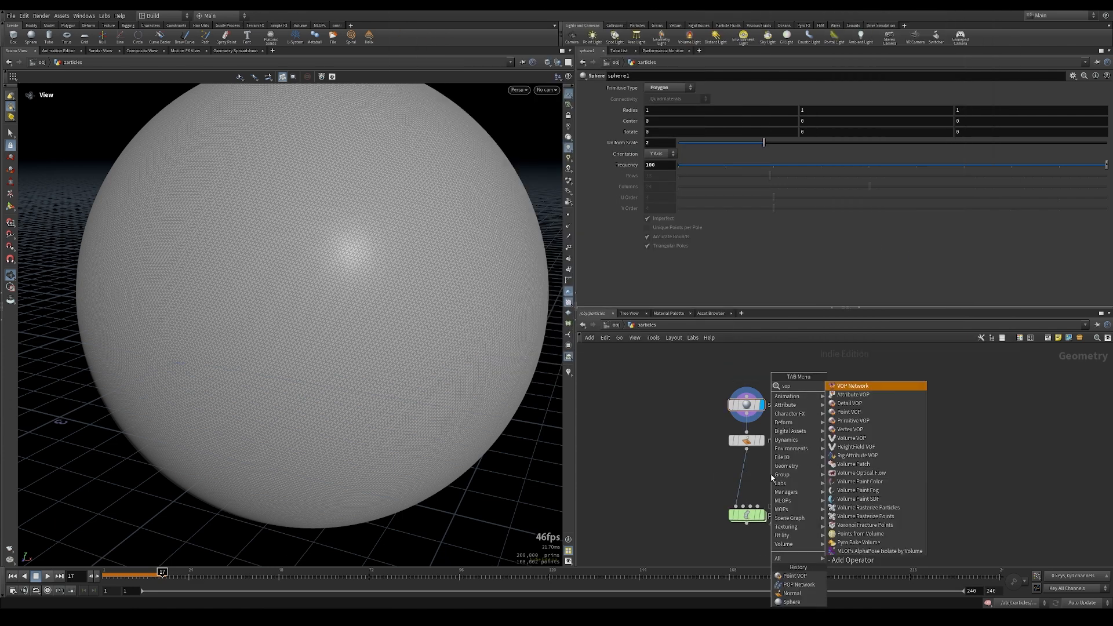
{"action": "left_click", "coordinate": [848, 411]}
{"action": "left_click", "coordinate": [747, 473]}
{"action": "double_click", "coordinate": [782, 476]}
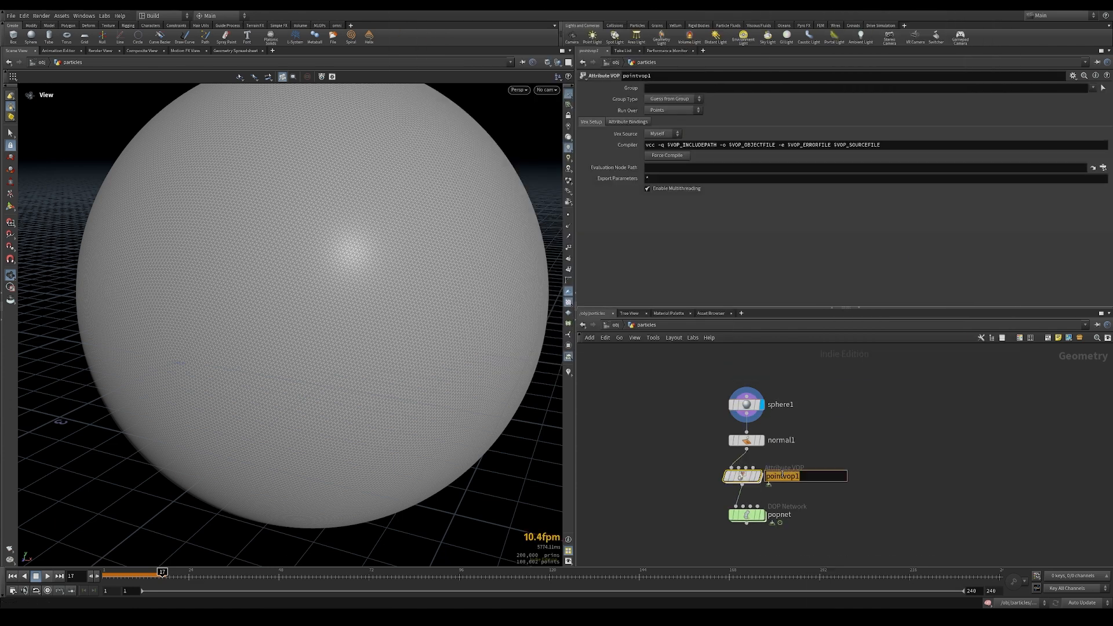
{"action": "type", "text": "density"}
{"action": "key", "text": "Return"}
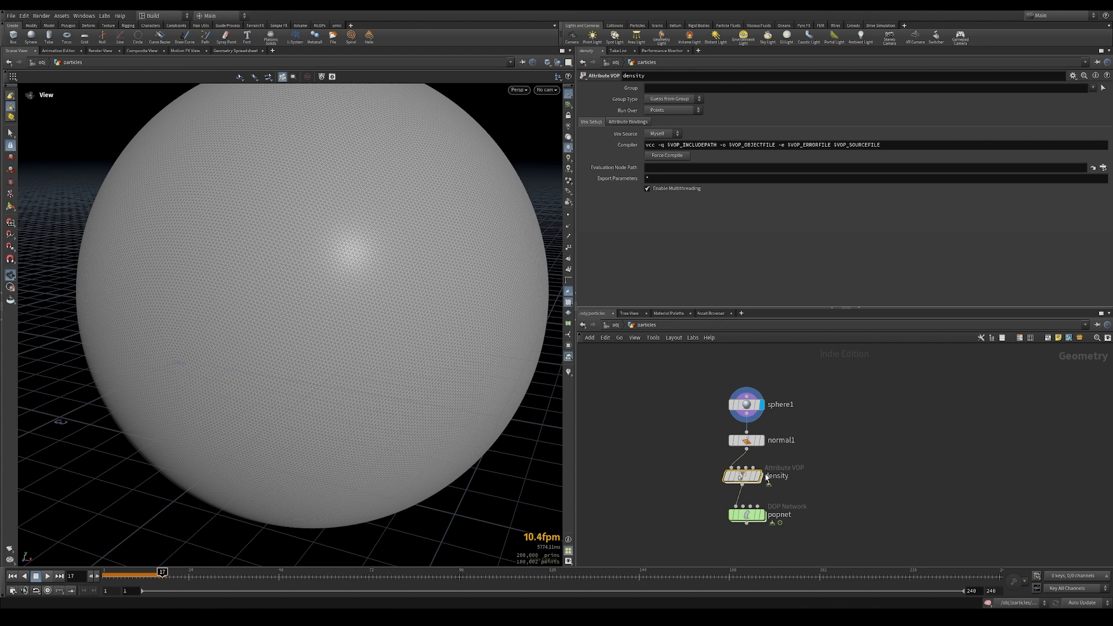
- Enter the density VOP and add an Anti-Aliased Noise node between the global parameters and the output
{"action": "double_click", "coordinate": [742, 475]}
{"action": "left_click_drag", "start_coordinate": [925, 376], "coordinate": [1003, 422]}
{"action": "key", "text": "Tab"}
{"action": "type", "text": "a"}
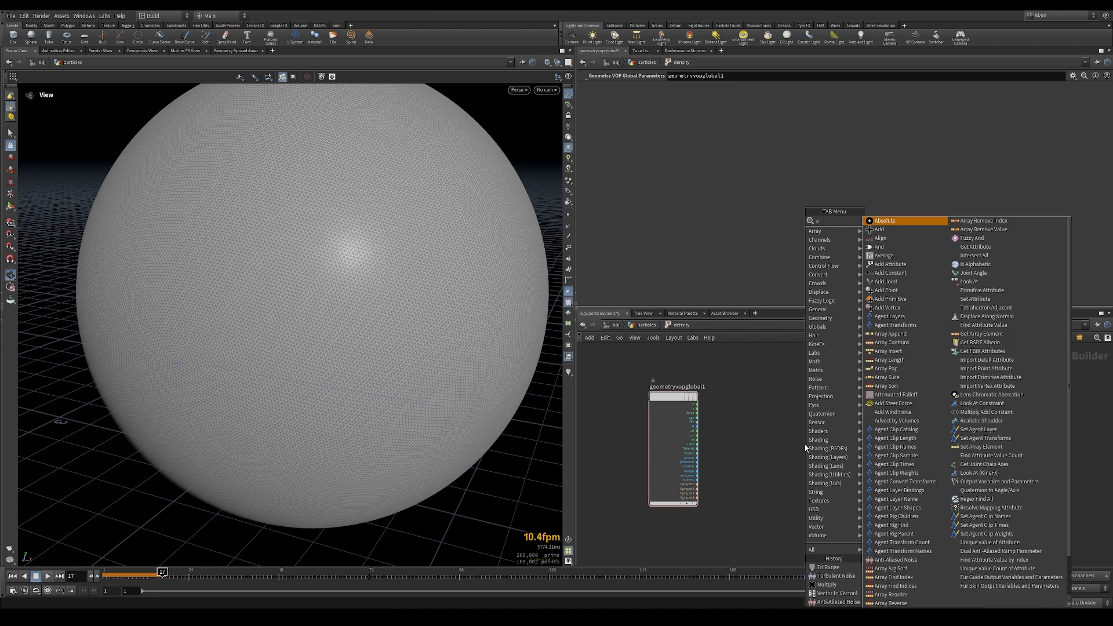
{"action": "type", "text": "a"}
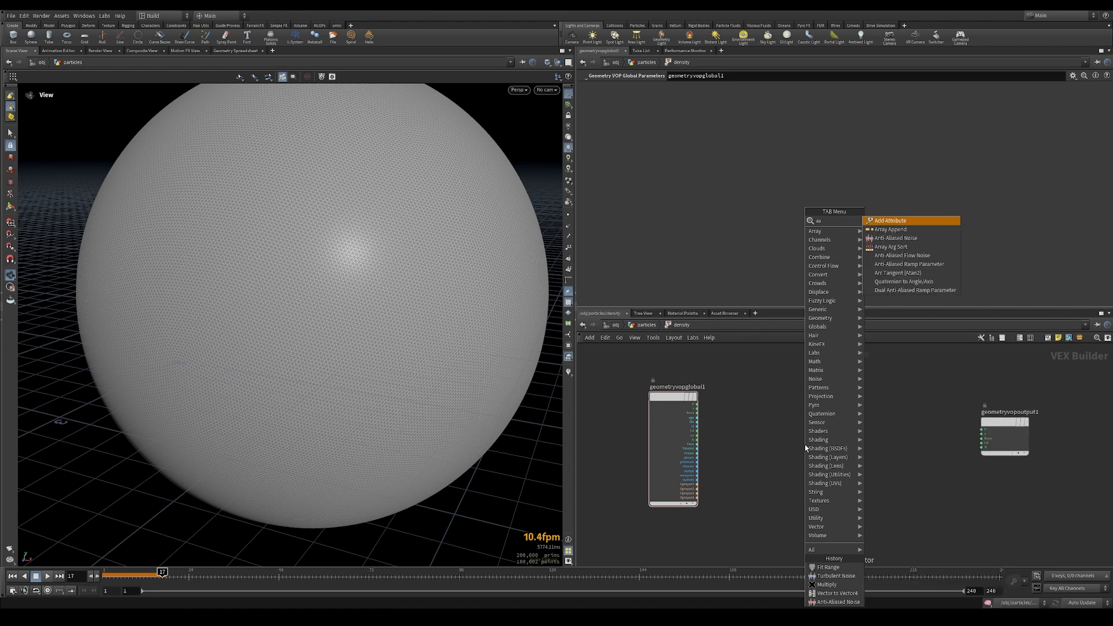
{"action": "left_click", "coordinate": [900, 236]}
{"action": "left_click", "coordinate": [783, 402]}
{"action": "scroll", "coordinate": [762, 416], "scroll_direction": "up", "scroll_amount": 2}
{"action": "left_click_drag", "start_coordinate": [795, 398], "coordinate": [841, 393]}
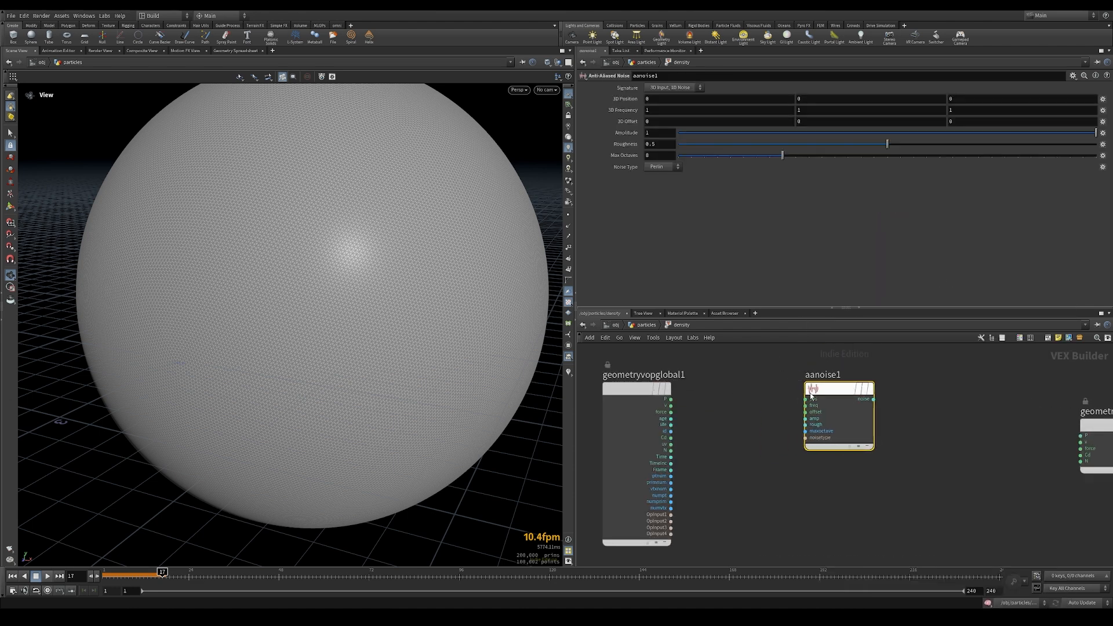
- Connect the global P output directly to the noise node's pos input
{"action": "middle_click_drag", "start_coordinate": [739, 407], "coordinate": [795, 383]}
{"action": "left_click_drag", "start_coordinate": [689, 364], "coordinate": [634, 363]}
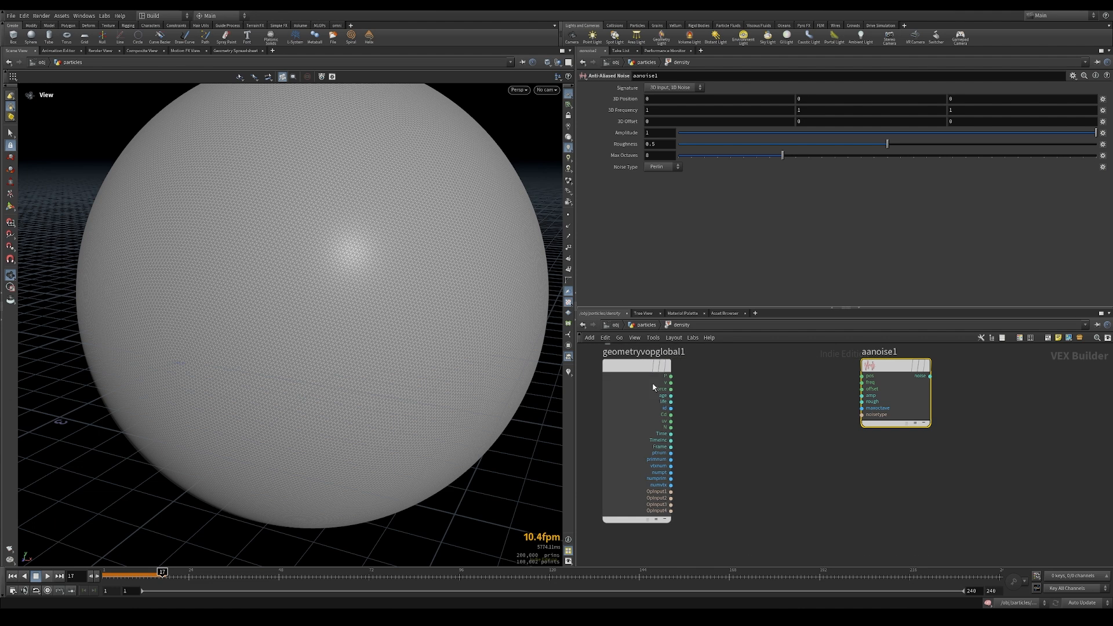
{"action": "left_click", "coordinate": [671, 376]}
{"action": "left_click", "coordinate": [862, 376]}
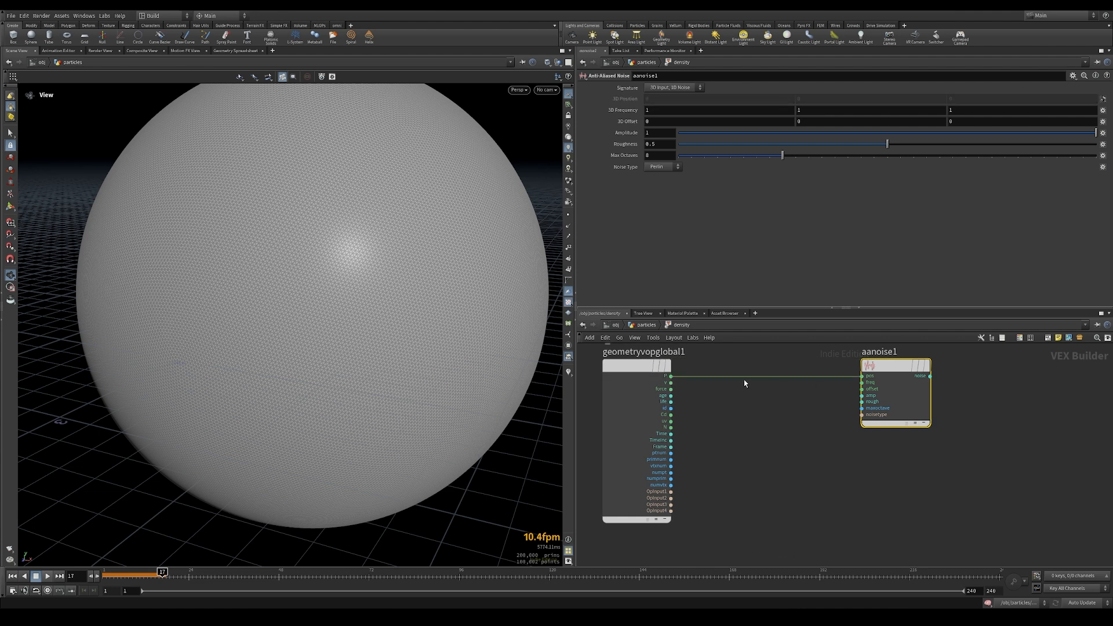
- Add a Vector to Vector4 node between the global parameters and the noise node
{"action": "left_click", "coordinate": [777, 417]}
{"action": "key", "text": "Tab"}
{"action": "type", "text": "vector"}
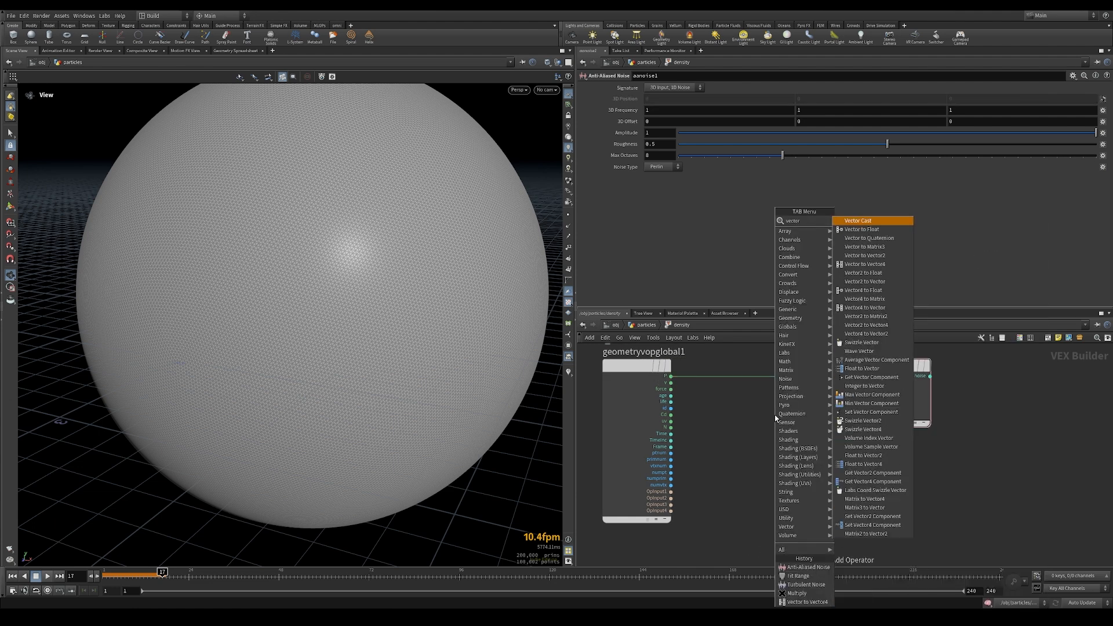
{"action": "left_click", "coordinate": [891, 269]}
{"action": "left_click", "coordinate": [731, 387]}
- Wire P and Time into the Vector to Vector4 node's vec and fourth-component inputs, and its output into the noise node's pos
{"action": "left_click", "coordinate": [670, 376]}
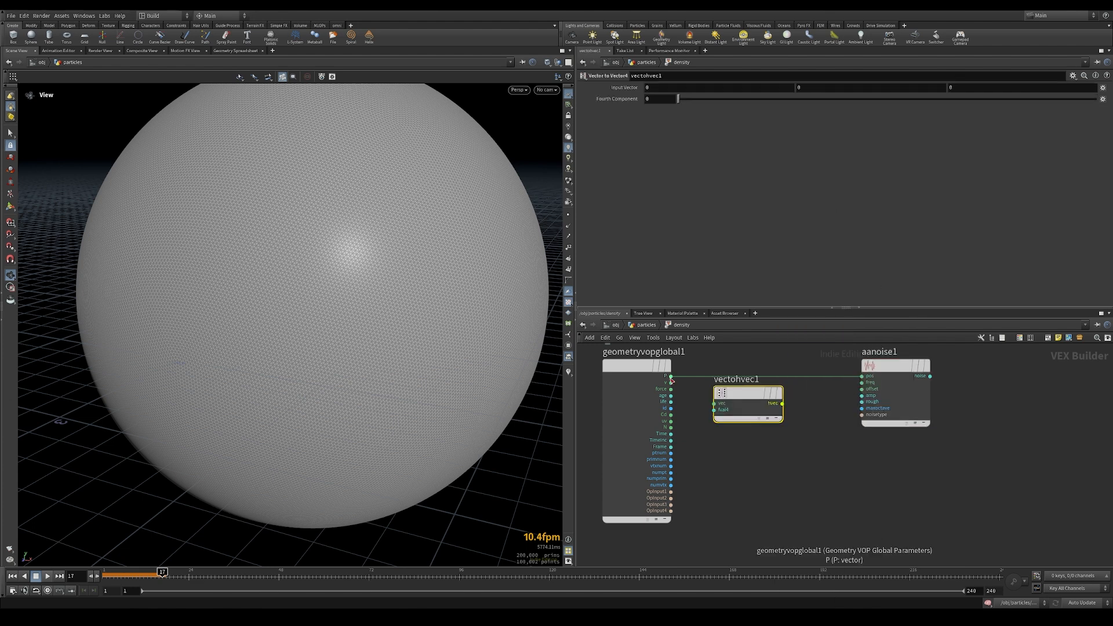
{"action": "left_click", "coordinate": [716, 404]}
{"action": "left_click", "coordinate": [714, 410]}
{"action": "left_click", "coordinate": [678, 435]}
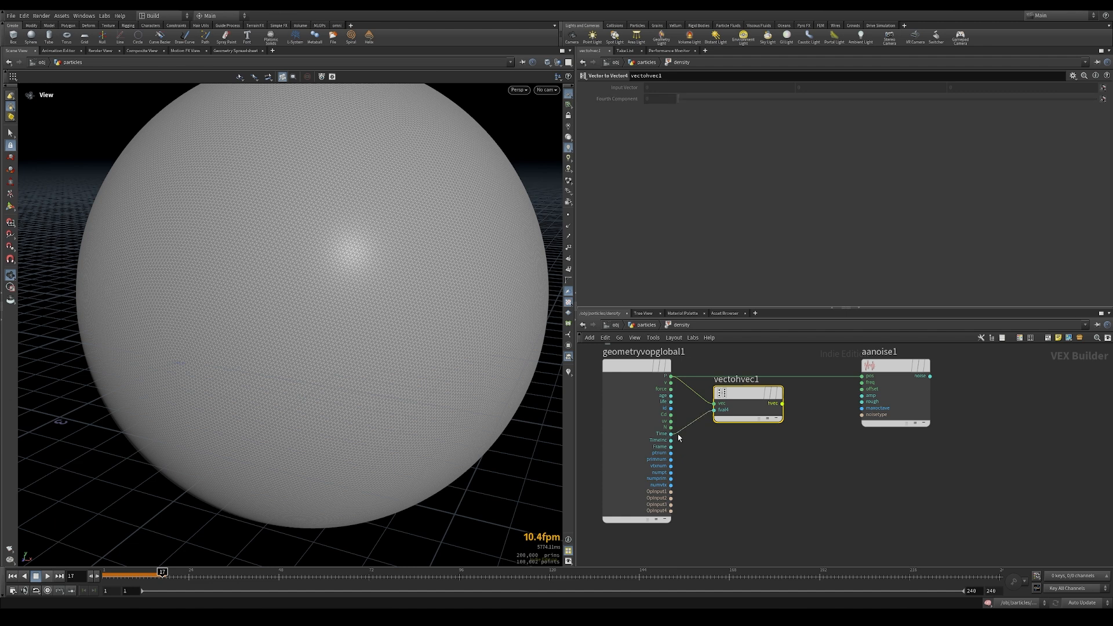
{"action": "left_click", "coordinate": [782, 404]}
{"action": "left_click", "coordinate": [862, 376]}
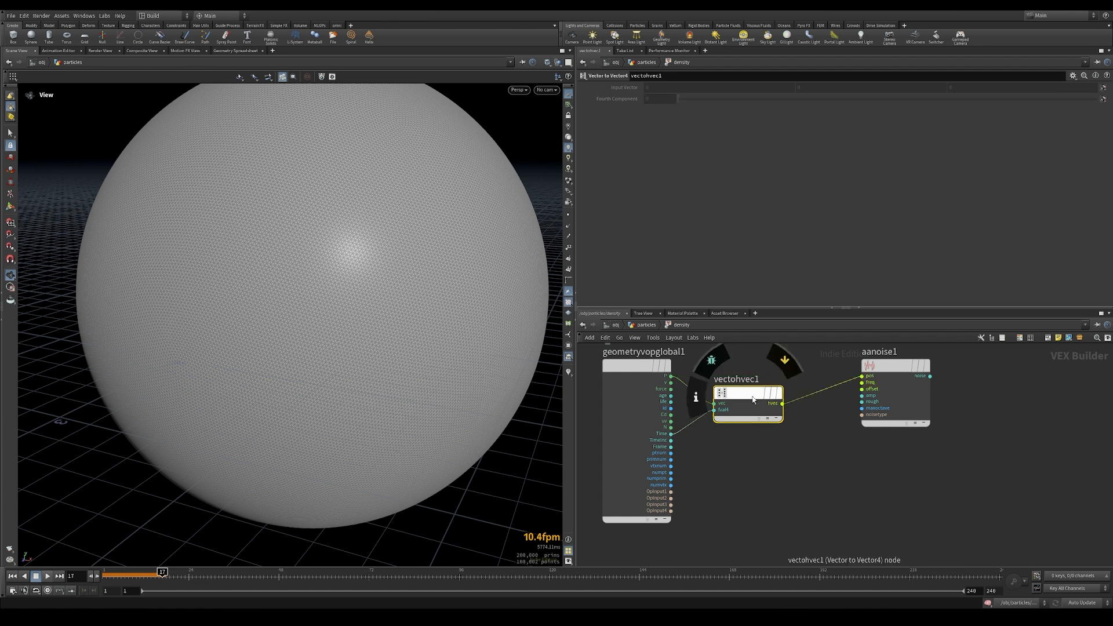
- Wire the Anti-Aliased Noise output into the geometry output's Cd, return to the particles network and display the density node
{"action": "key", "text": "l"}
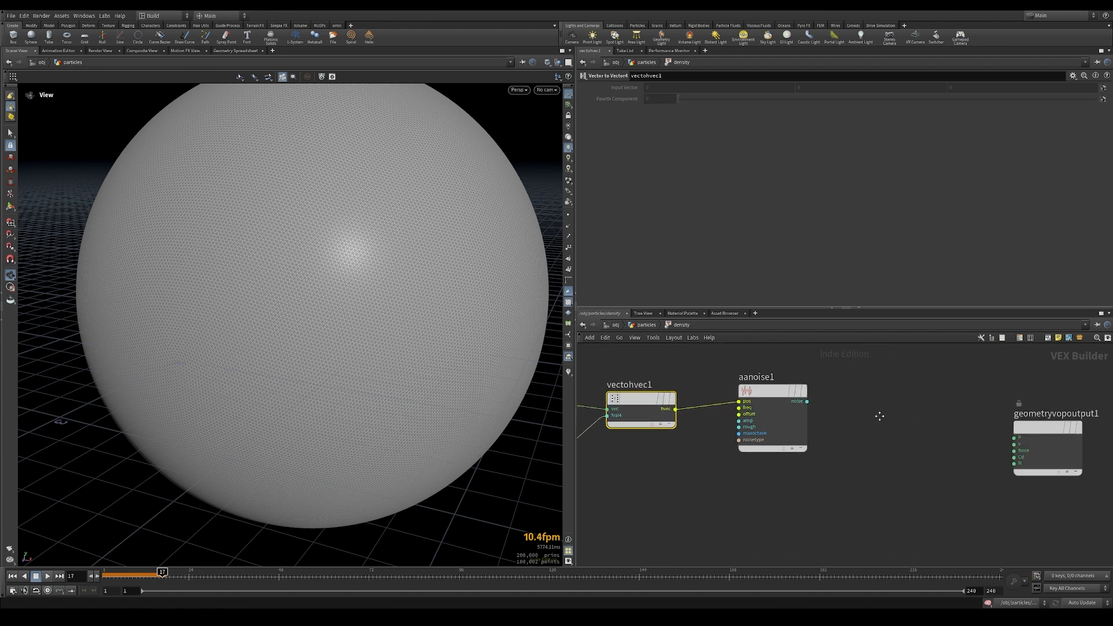
{"action": "scroll", "coordinate": [807, 412], "scroll_direction": "down", "scroll_amount": 2}
{"action": "left_click", "coordinate": [807, 406]}
{"action": "left_click", "coordinate": [980, 451]}
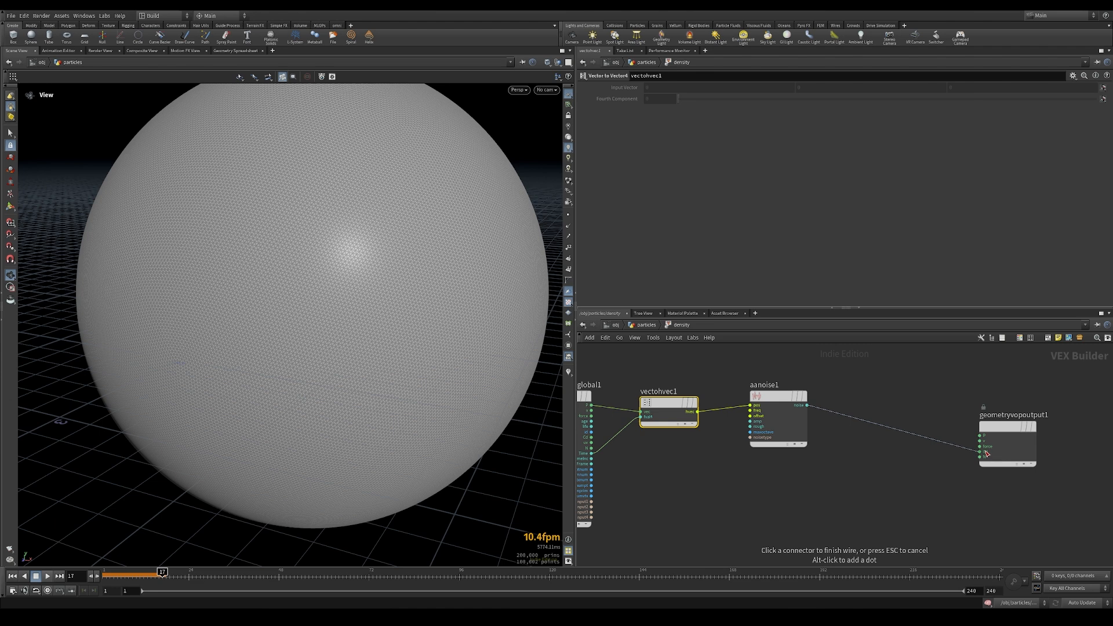
{"action": "middle_click_drag", "start_coordinate": [784, 477], "coordinate": [816, 474]}
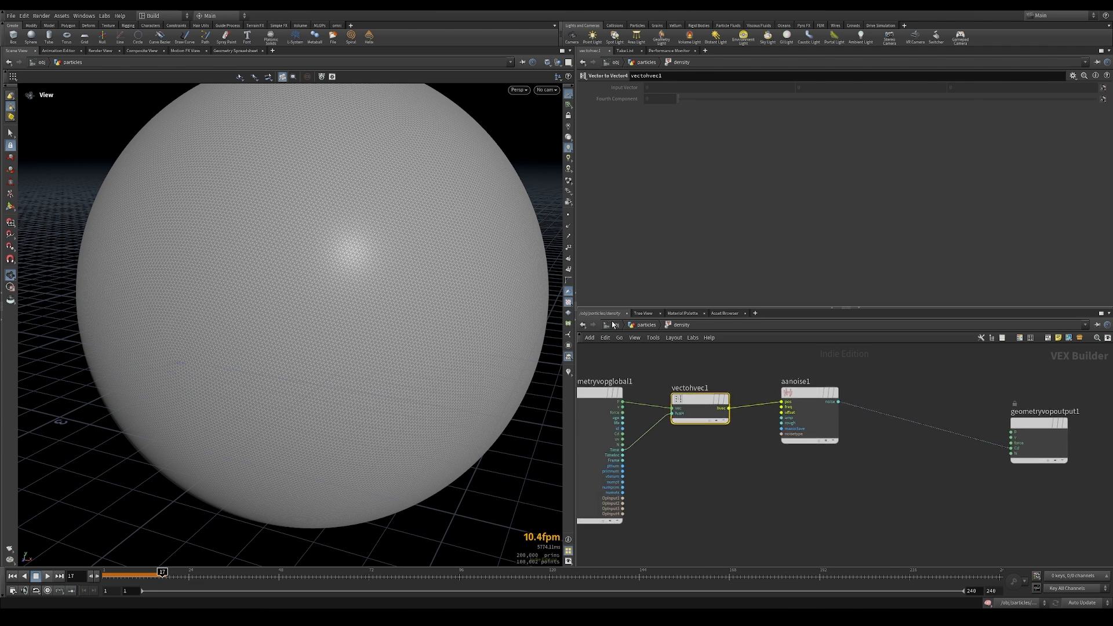
{"action": "left_click", "coordinate": [636, 327]}
{"action": "left_click", "coordinate": [763, 475]}
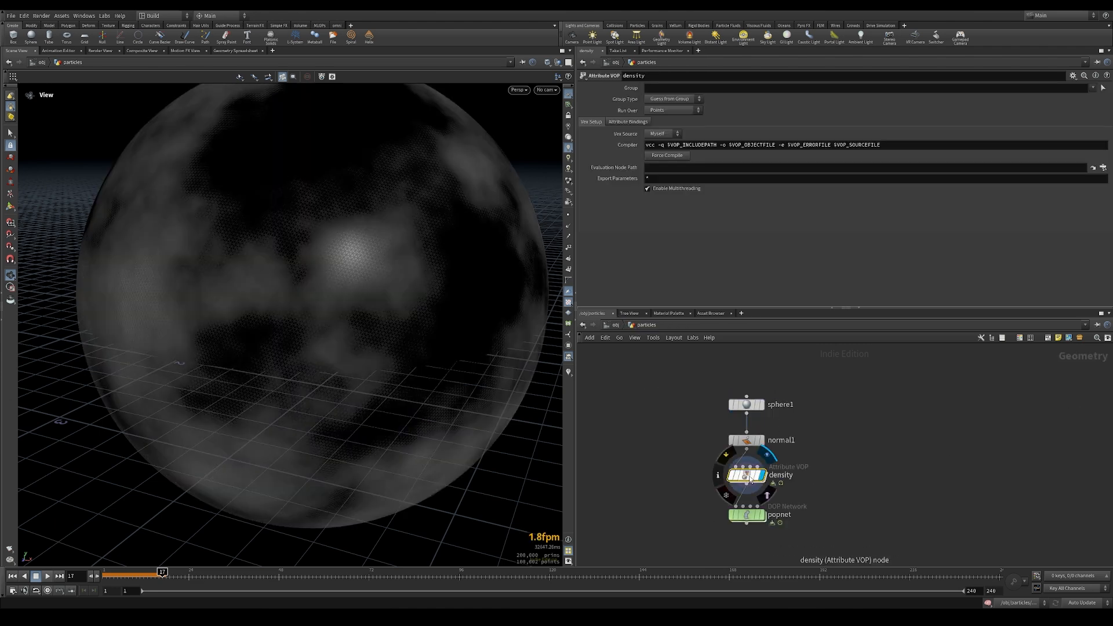
- Reopen the density VOP, shift the noise node away from its neighbour and scrub to frame 29 to check the noise's motion
{"action": "double_click", "coordinate": [746, 476]}
{"action": "left_click_drag", "start_coordinate": [806, 397], "coordinate": [834, 403]}
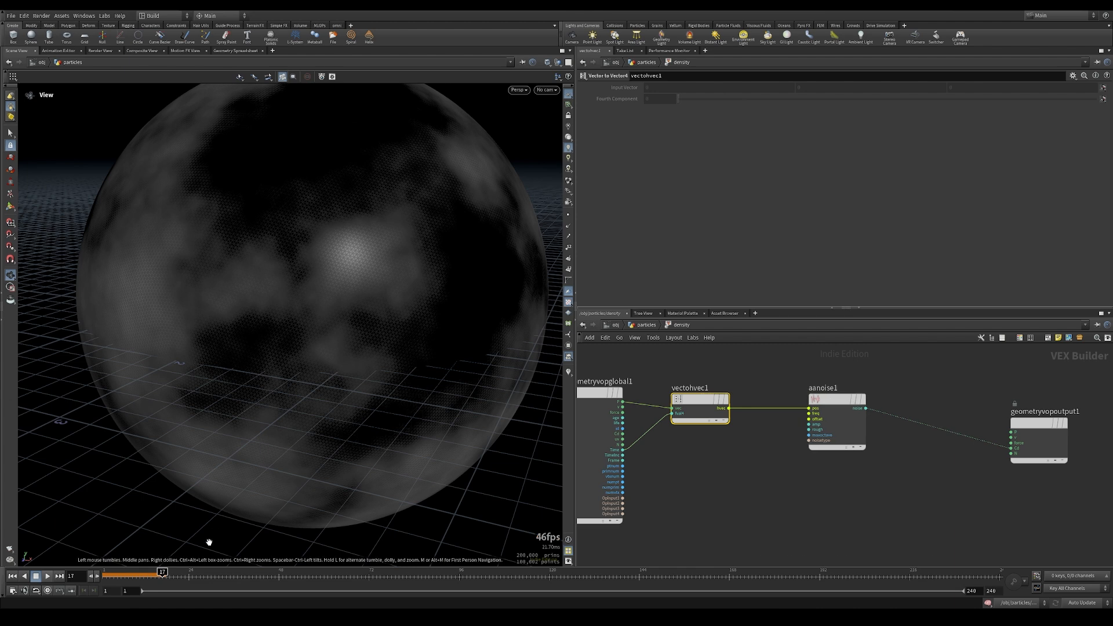
{"action": "left_click", "coordinate": [151, 575]}
{"action": "left_click_drag", "start_coordinate": [151, 575], "coordinate": [207, 575]}
- Insert a Multiply node into the Time wire between the global parameters and the Vector to Vector4 node
{"action": "middle_click_drag", "start_coordinate": [692, 470], "coordinate": [742, 479]}
{"action": "left_click", "coordinate": [742, 480]}
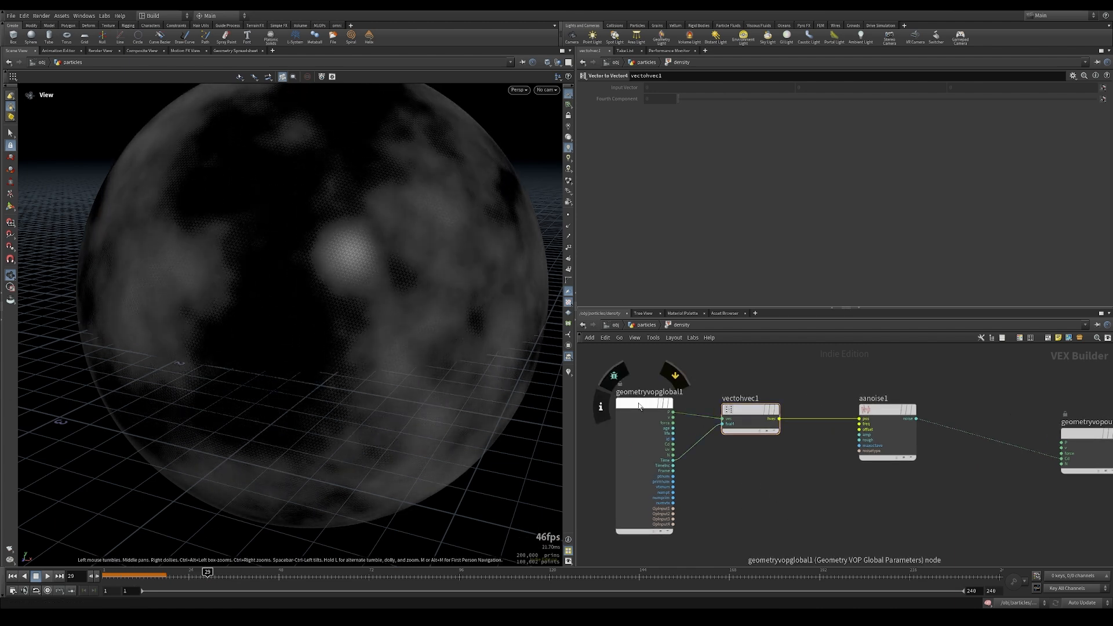
{"action": "middle_click_drag", "start_coordinate": [642, 404], "coordinate": [775, 381]}
{"action": "left_click_drag", "start_coordinate": [776, 380], "coordinate": [673, 381]}
{"action": "key", "text": "Tab"}
{"action": "type", "text": "mult"}
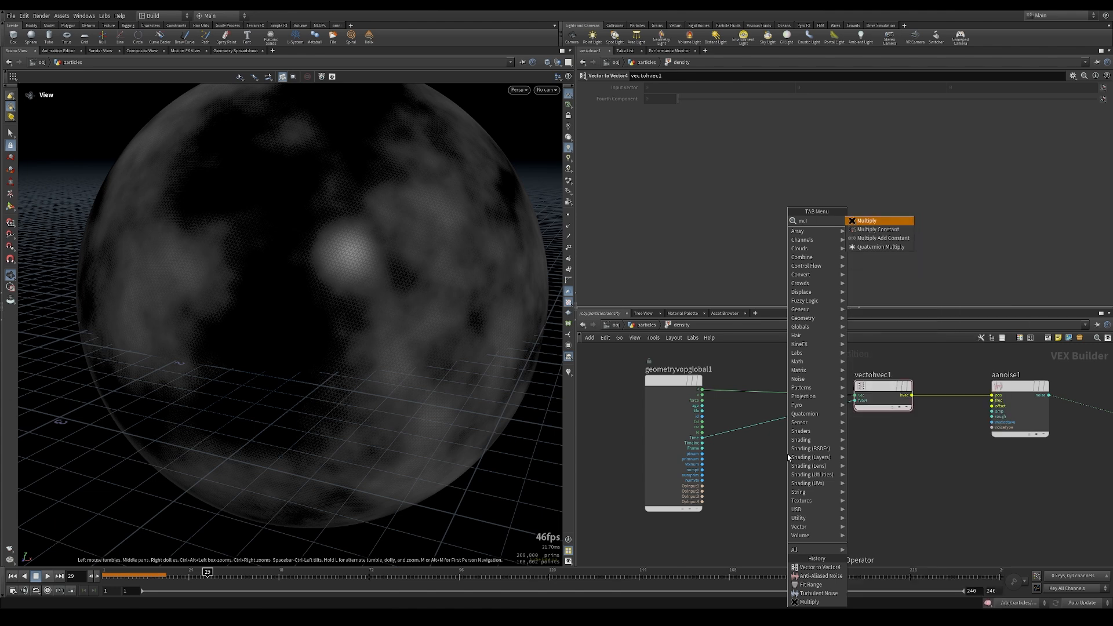
{"action": "left_click", "coordinate": [869, 220]}
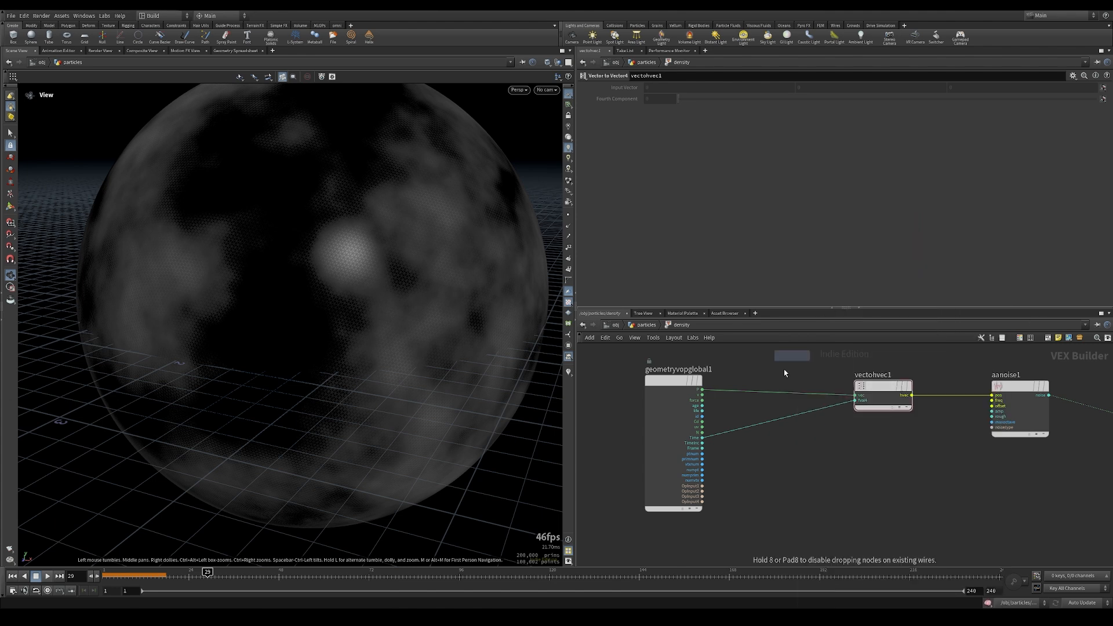
{"action": "left_click", "coordinate": [762, 433]}
- Promote the Multiply node's second input to a parameter and label it Speed
{"action": "right_click", "coordinate": [756, 436]}
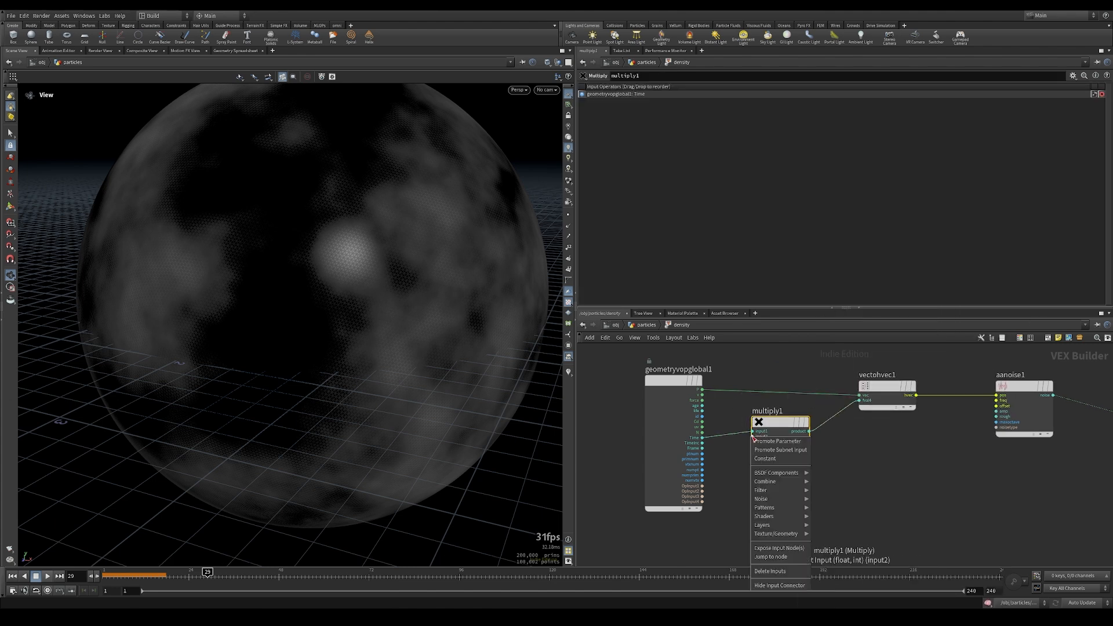
{"action": "left_click", "coordinate": [755, 440]}
{"action": "left_click", "coordinate": [749, 436]}
{"action": "left_click", "coordinate": [699, 110]}
{"action": "key", "text": "Return"}
- Return to the particles network and play the animation to examine how the noise moves over the sphere
{"action": "left_click", "coordinate": [649, 327]}
{"action": "scroll", "coordinate": [313, 305], "scroll_direction": "down", "scroll_amount": 3}
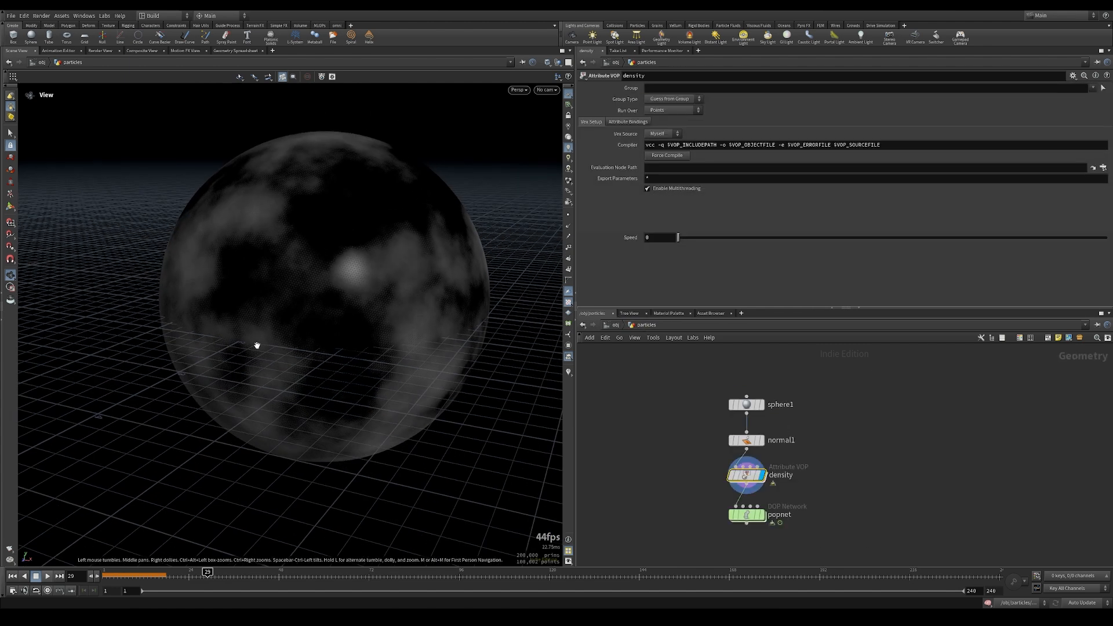
{"action": "left_click_drag", "start_coordinate": [126, 577], "coordinate": [102, 579]}
{"action": "left_click", "coordinate": [48, 575]}
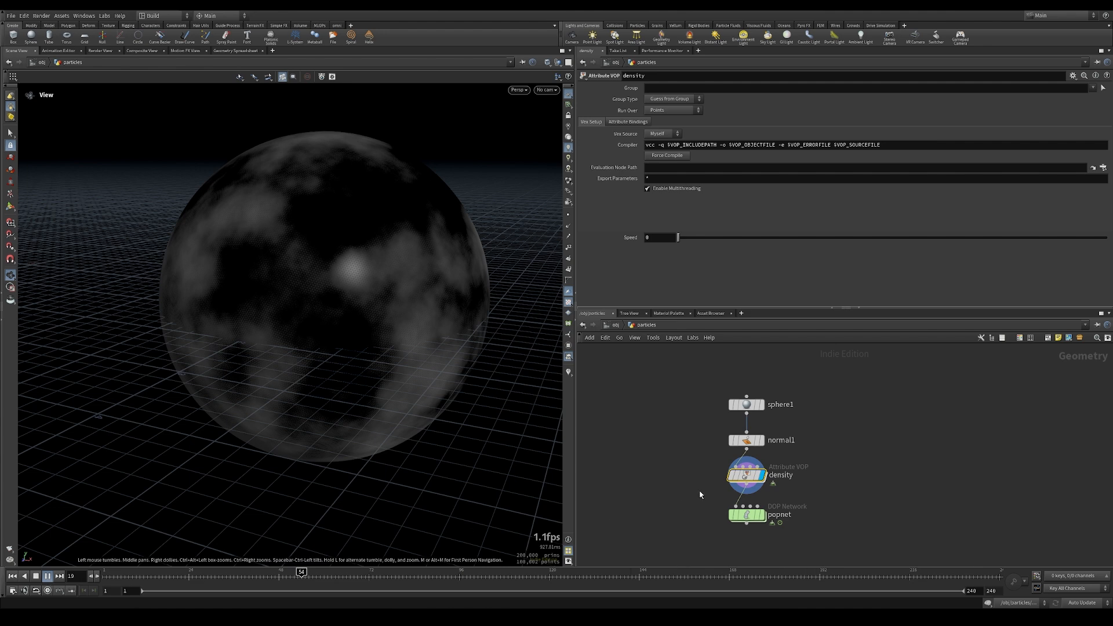
- Turn on real-time playback and set the scene's frame rate to 25 FPS
{"action": "left_click", "coordinate": [48, 591]}
{"action": "left_click", "coordinate": [43, 414]}
{"action": "type", "text": "25"}
{"action": "left_click", "coordinate": [120, 425]}
{"action": "left_click", "coordinate": [125, 596]}
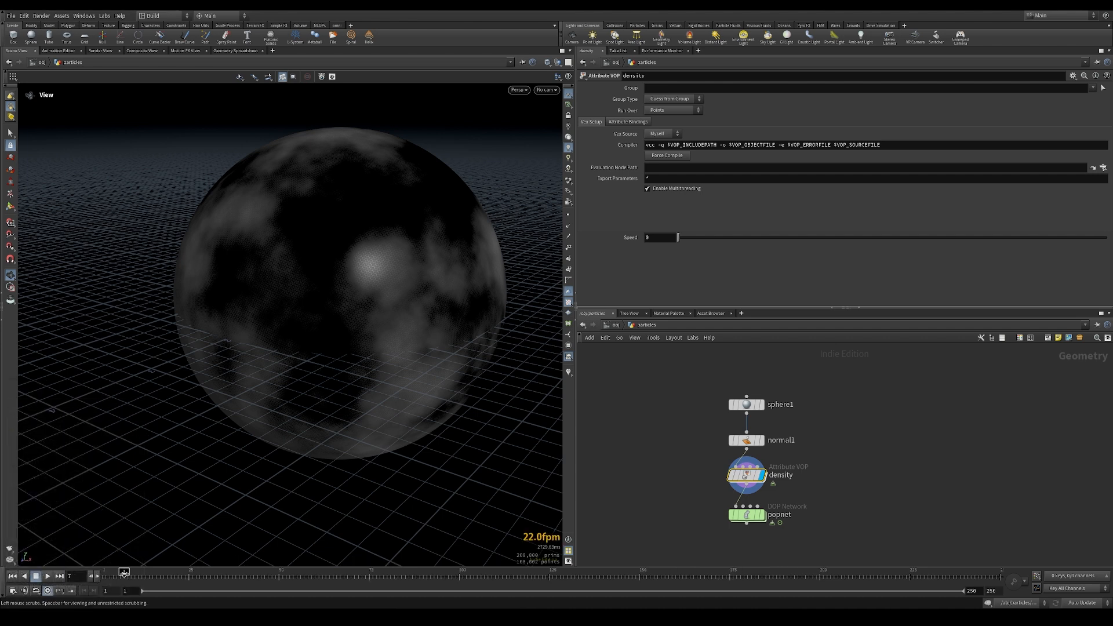
- Set the density node's Speed to 0.1 and check the slower noise by playing and scrubbing to frame 177
{"action": "double_click", "coordinate": [746, 476]}
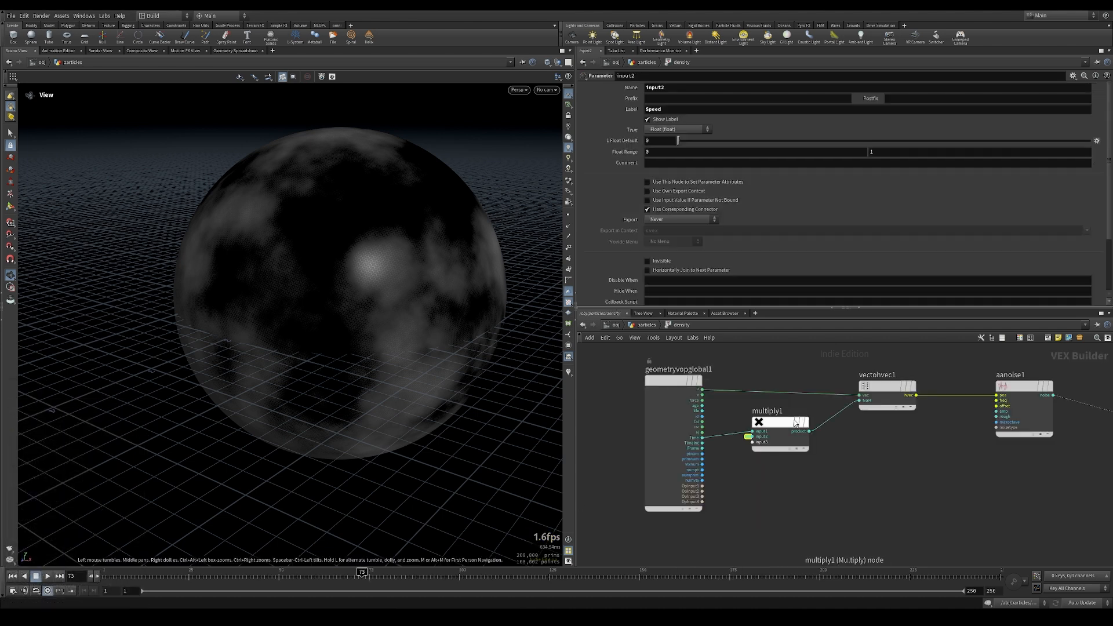
{"action": "left_click", "coordinate": [641, 325]}
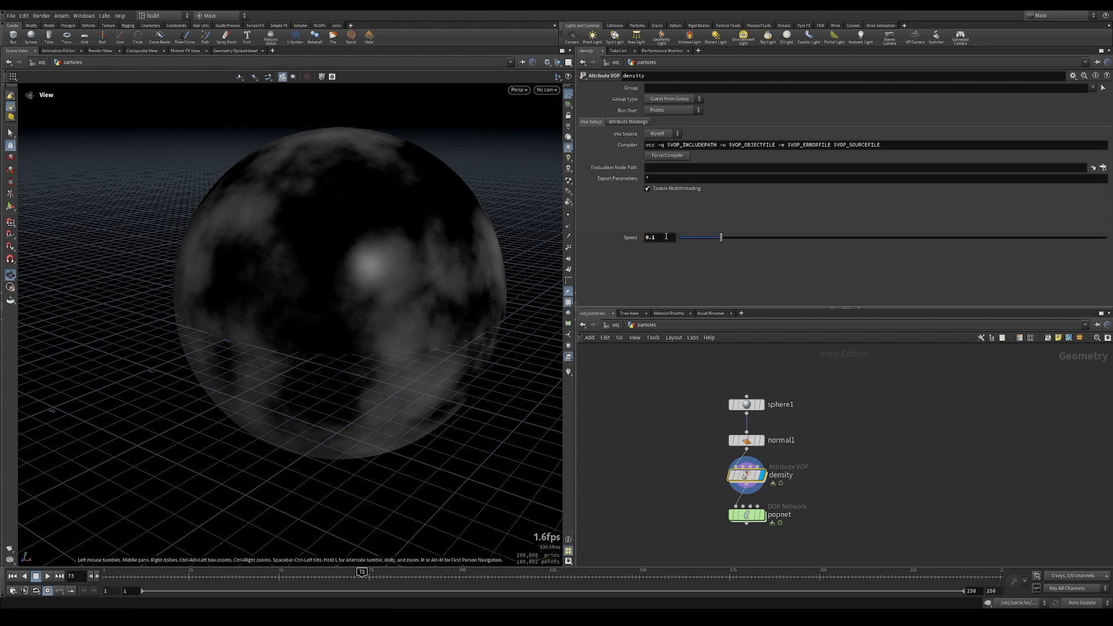
{"action": "left_click", "coordinate": [48, 576]}
{"action": "left_click_drag", "start_coordinate": [721, 237], "coordinate": [750, 237]}
{"action": "double_click", "coordinate": [669, 235]}
{"action": "type", "text": "0.1"}
{"action": "key", "text": "Return"}
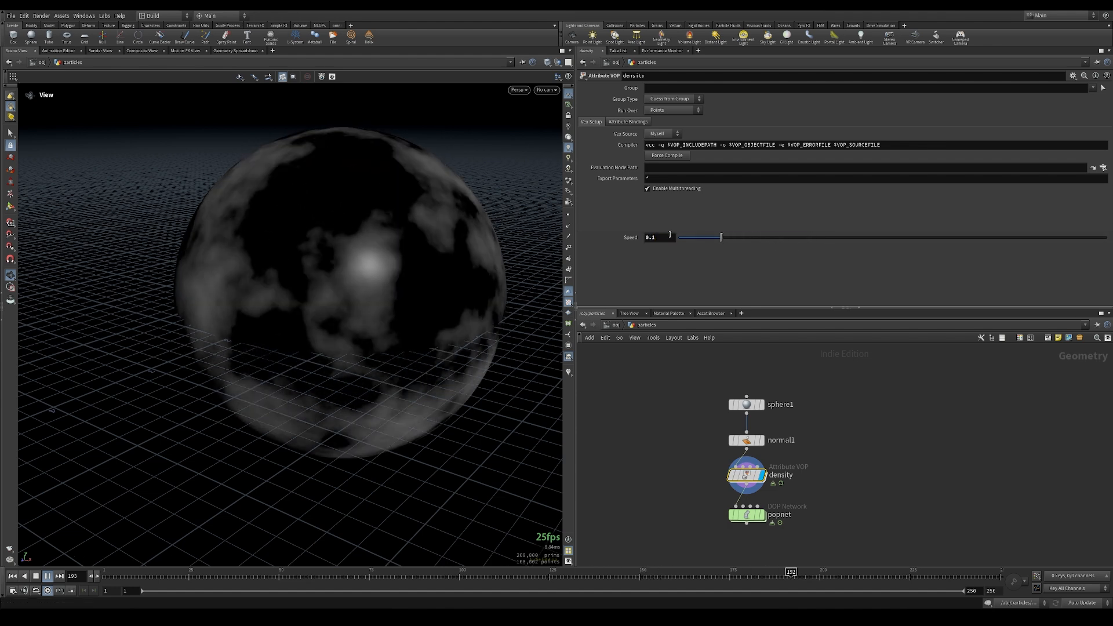
{"action": "left_click_drag", "start_coordinate": [836, 583], "coordinate": [735, 579]}
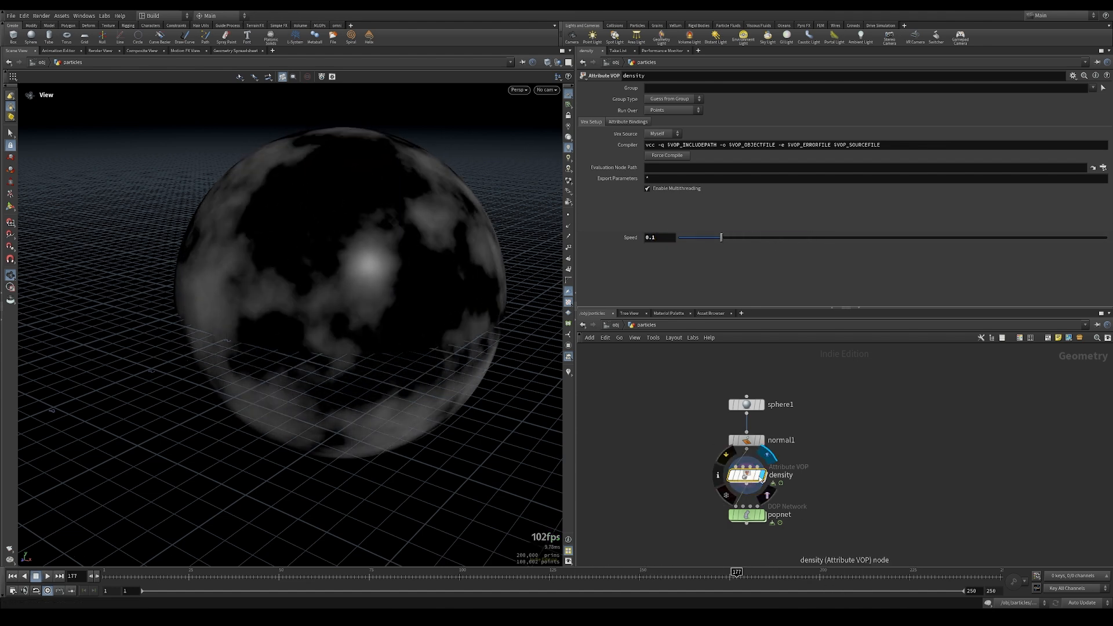
- Reopen the density VOP and spread out its nodes, making room between the noise and the geometry output
{"action": "double_click", "coordinate": [746, 476]}
{"action": "left_click_drag", "start_coordinate": [669, 381], "coordinate": [621, 372]}
{"action": "left_click_drag", "start_coordinate": [779, 422], "coordinate": [709, 422]}
{"action": "left_click_drag", "start_coordinate": [871, 388], "coordinate": [810, 374]}
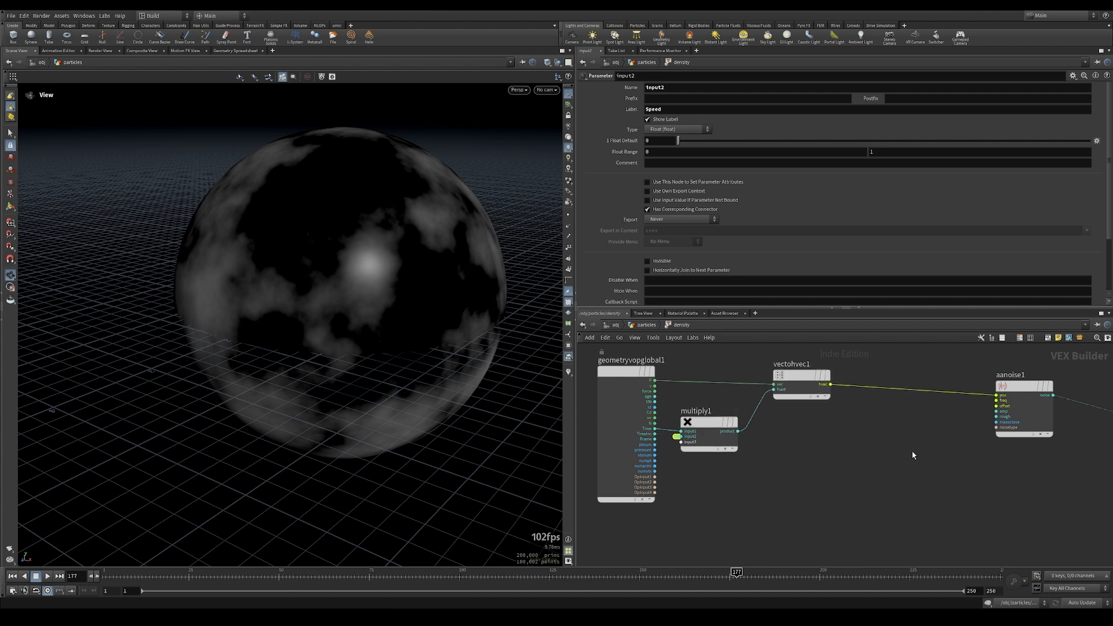
{"action": "middle_click_drag", "start_coordinate": [913, 455], "coordinate": [762, 466]}
{"action": "left_click_drag", "start_coordinate": [861, 405], "coordinate": [756, 394]}
- Set the Anti-Aliased Noise to a 4D Frequency of 1.5, Roughness 0.703 and Max Octaves 1
{"action": "left_click", "coordinate": [756, 394]}
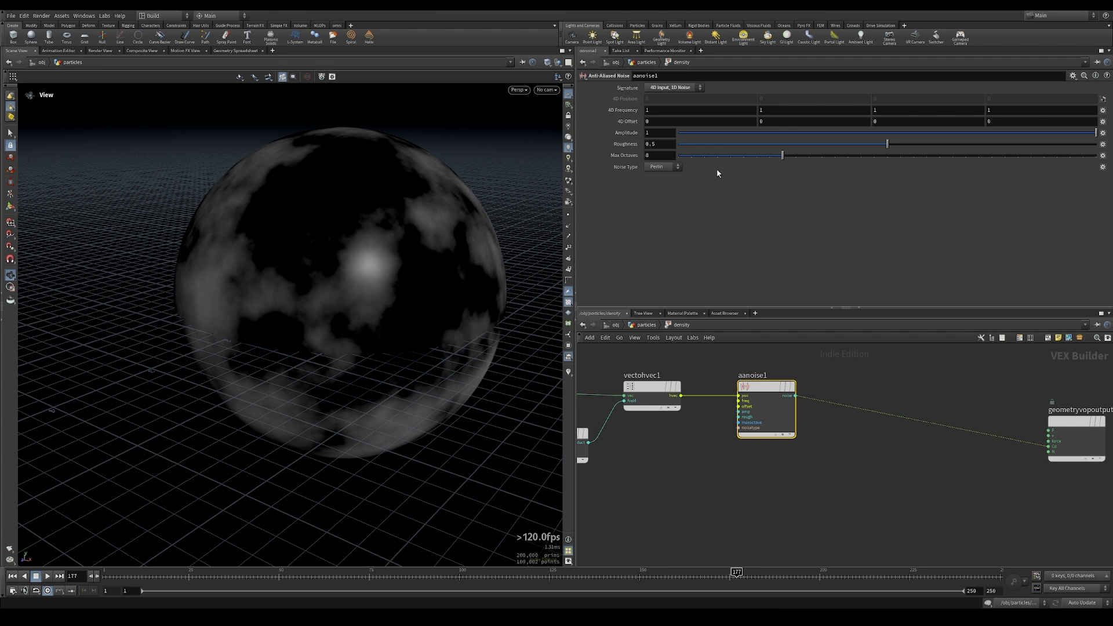
{"action": "left_click_drag", "start_coordinate": [760, 387], "coordinate": [746, 387]}
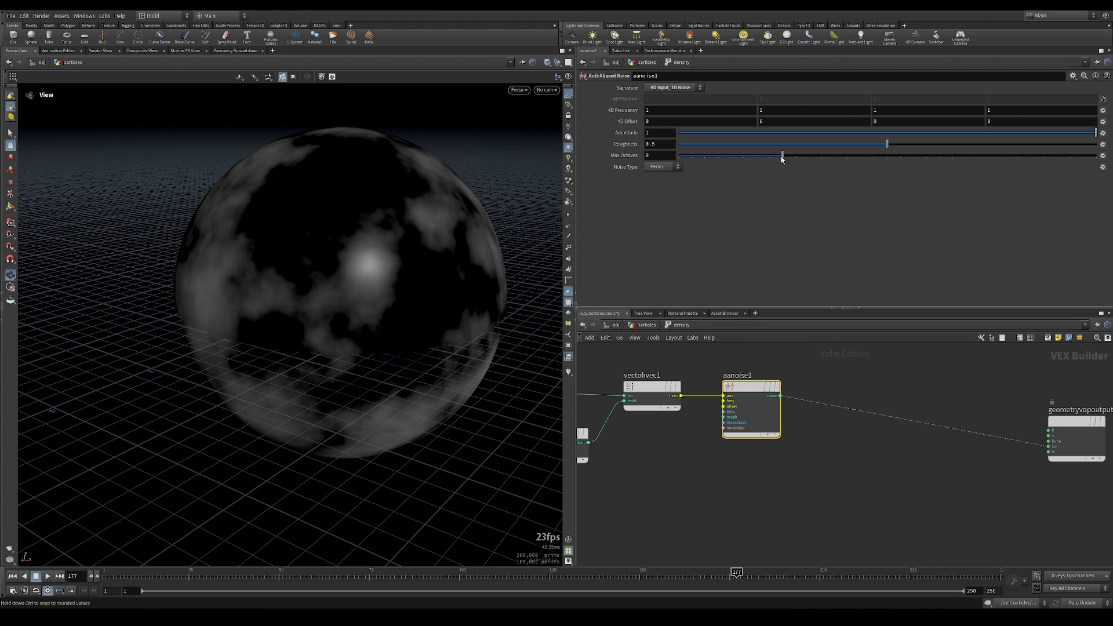
{"action": "left_click_drag", "start_coordinate": [713, 159], "coordinate": [690, 158]}
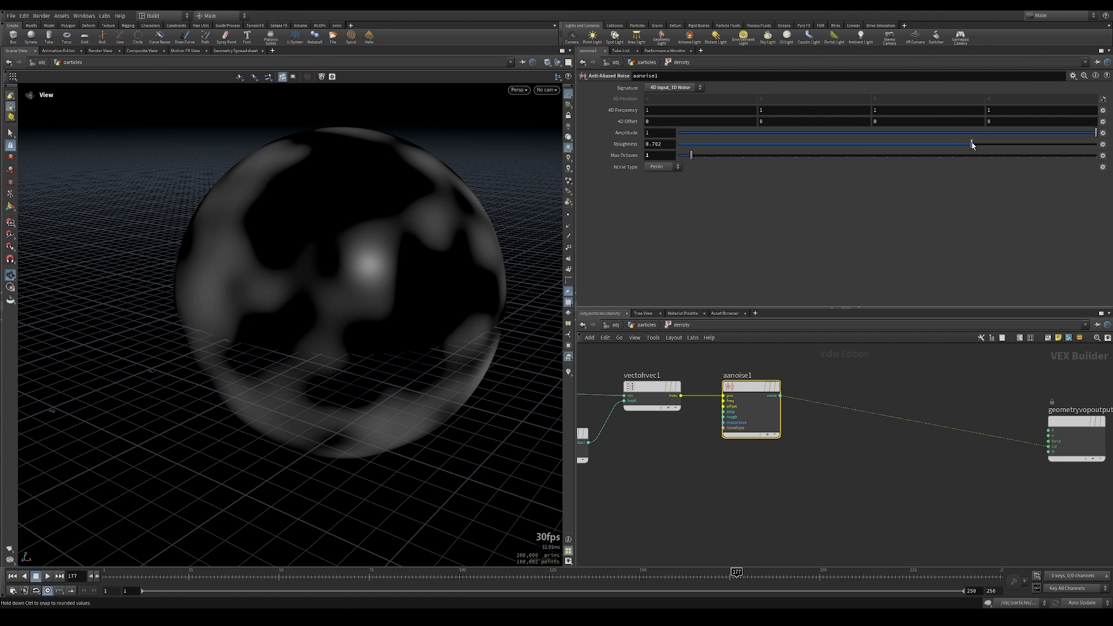
{"action": "middle_click_drag", "start_coordinate": [641, 111], "coordinate": [634, 112]}
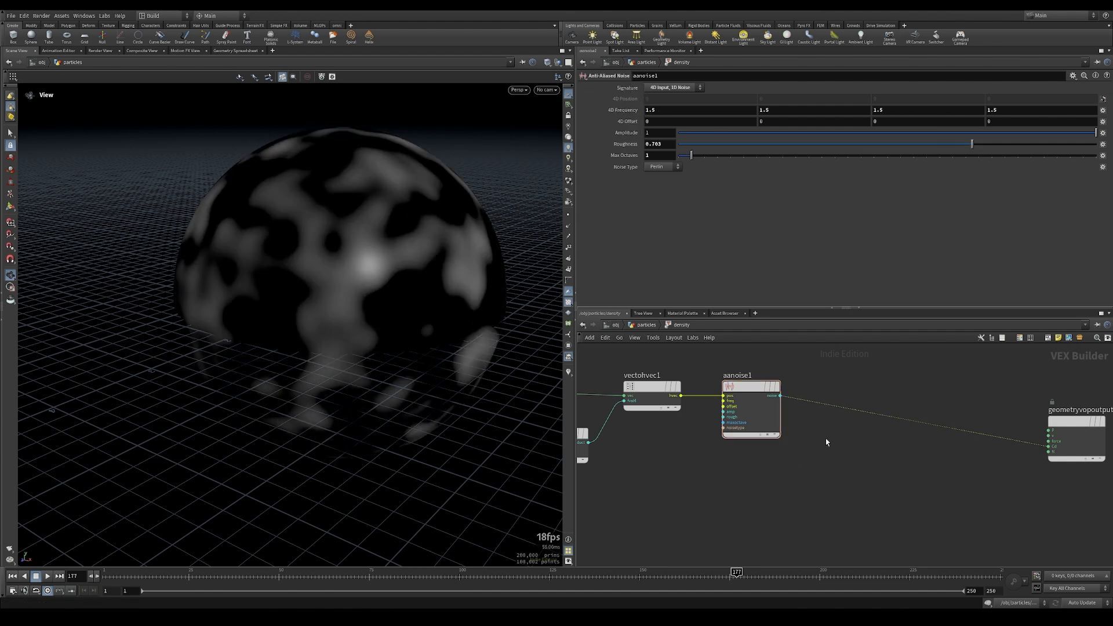
- Add a Turbulent Noise node between the Anti-Aliased Noise and the geometry output
{"action": "key", "text": "Tab"}
{"action": "type", "text": "fit"}
{"action": "key", "text": "Return"}
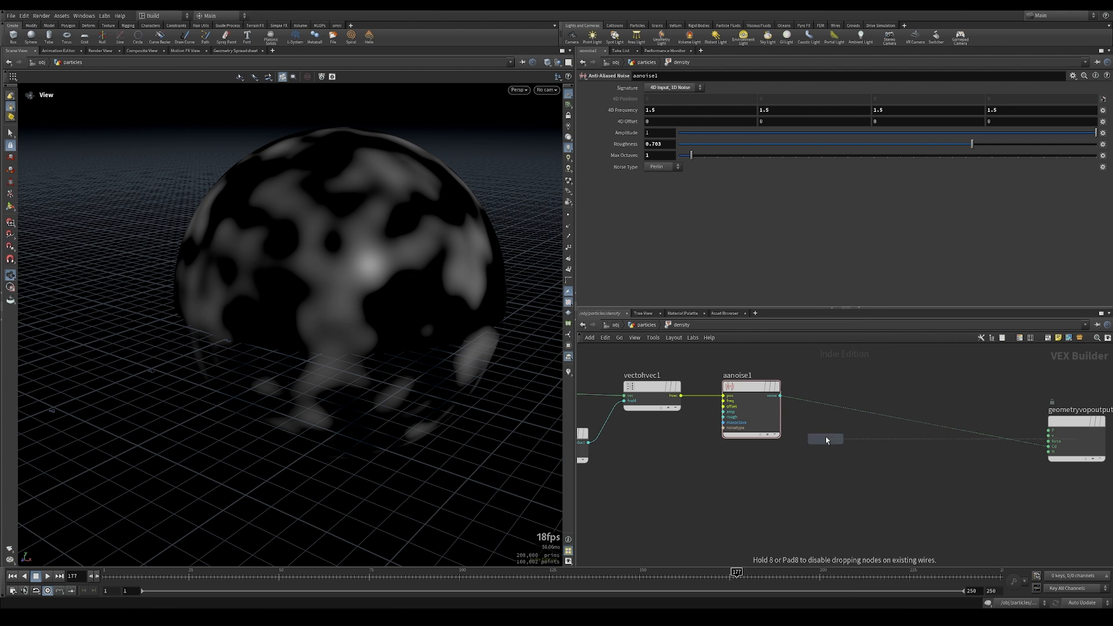
{"action": "left_click", "coordinate": [858, 439]}
- Change the Anti-Aliased Noise signature to 4D Input, 3D Noise
{"action": "left_click", "coordinate": [745, 388]}
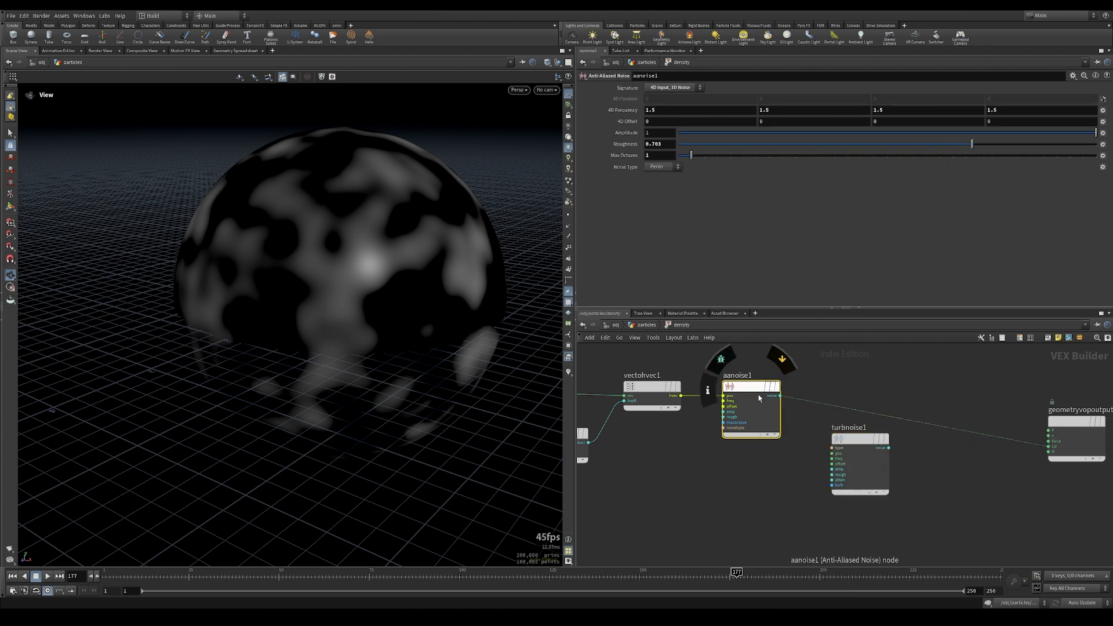
{"action": "left_click", "coordinate": [681, 89]}
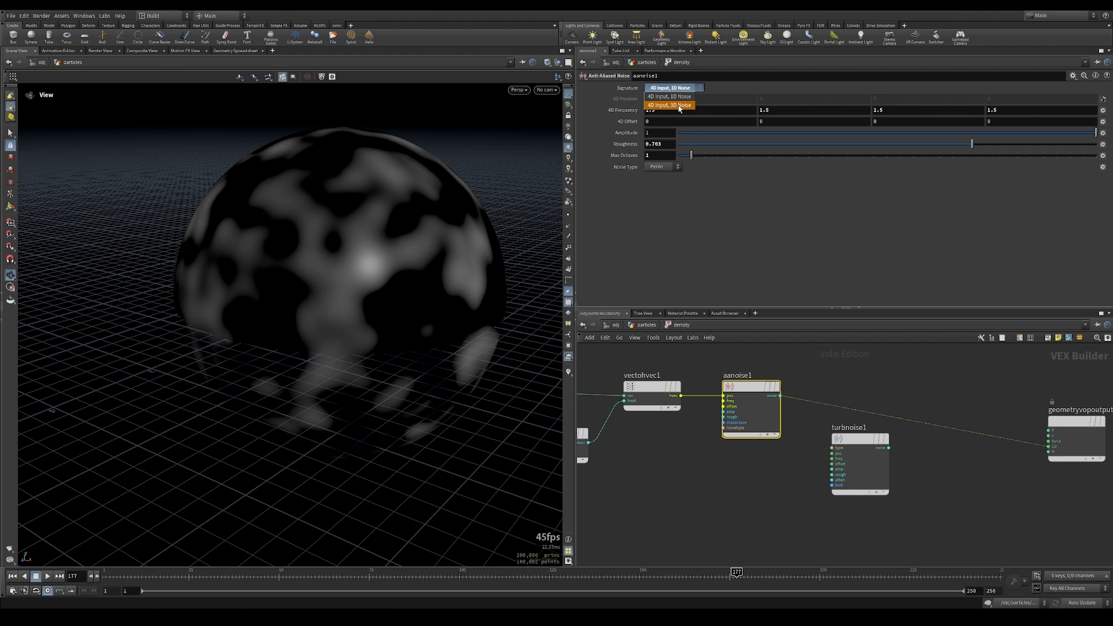
{"action": "left_click", "coordinate": [680, 106]}
- Wire the Anti-Aliased Noise output into the Turbulent Noise's pos, and the Turbulent Noise output into the geometry output's Cd
{"action": "scroll", "coordinate": [803, 393], "scroll_direction": "up", "scroll_amount": 2}
{"action": "left_click", "coordinate": [775, 396]}
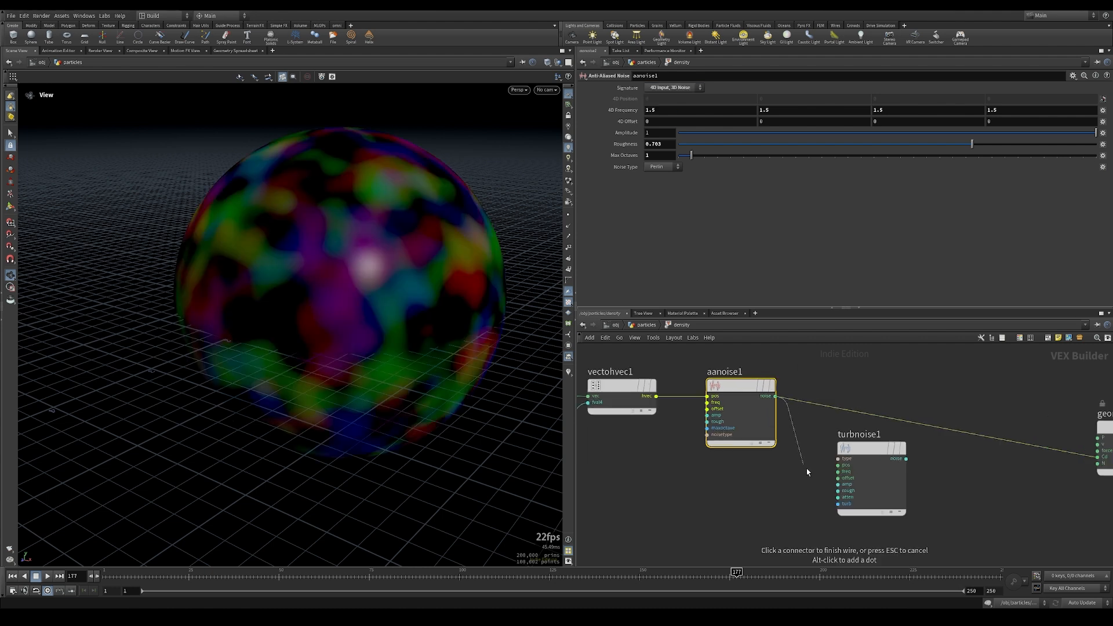
{"action": "left_click", "coordinate": [838, 465]}
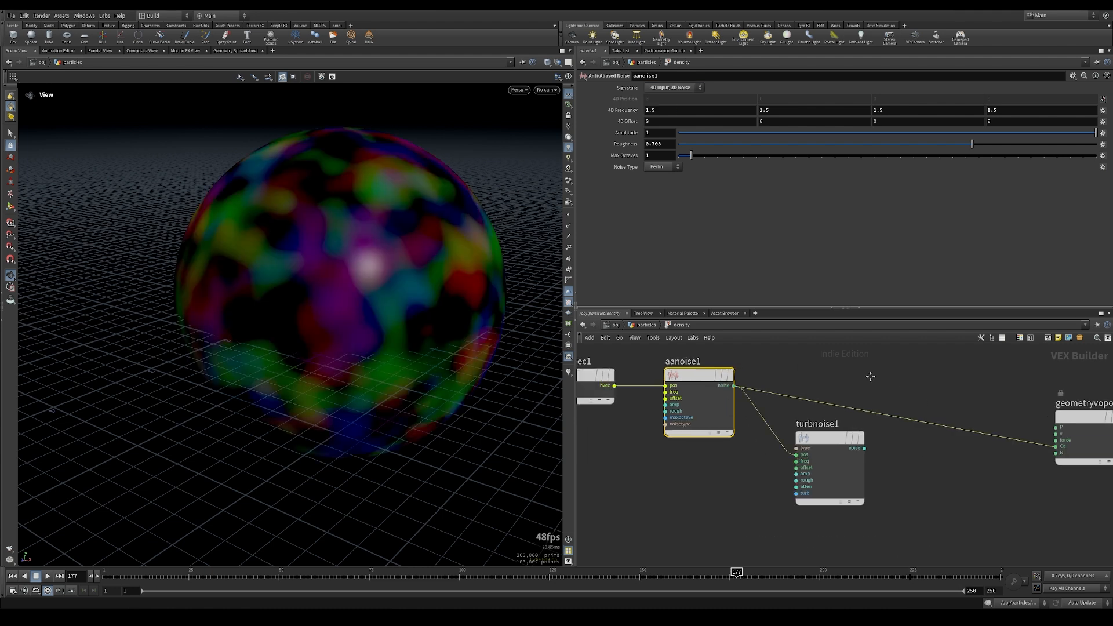
{"action": "left_click", "coordinate": [780, 428]}
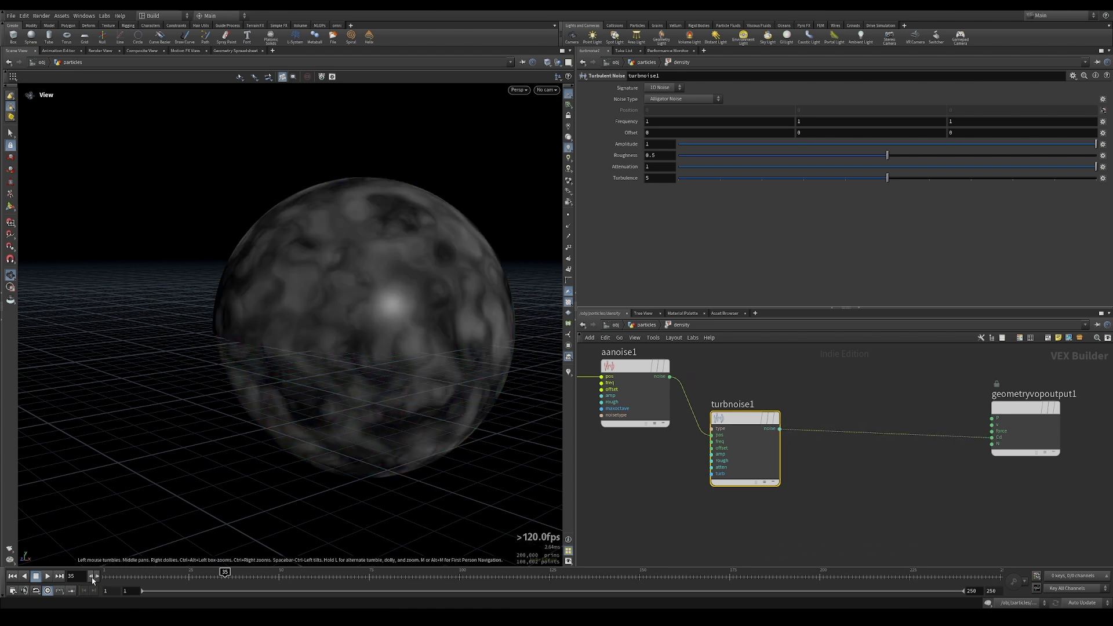
- Play the animation and set the Turbulent Noise type to Original Perlin Noise
{"action": "left_click", "coordinate": [48, 577]}
{"action": "left_click_drag", "start_coordinate": [264, 446], "coordinate": [286, 432]}
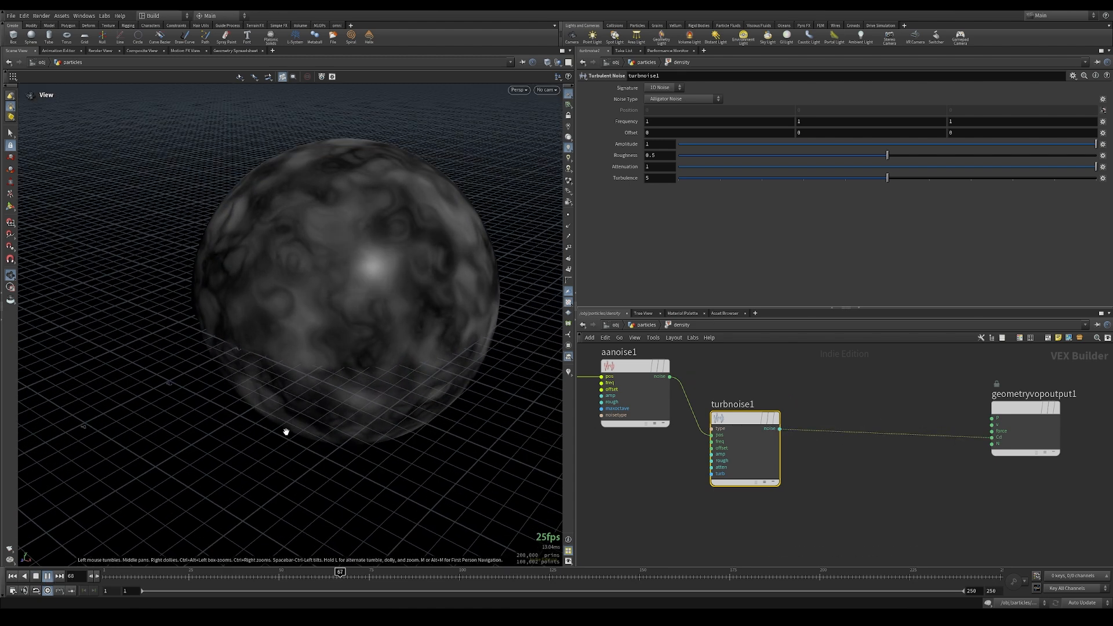
{"action": "left_click", "coordinate": [684, 99]}
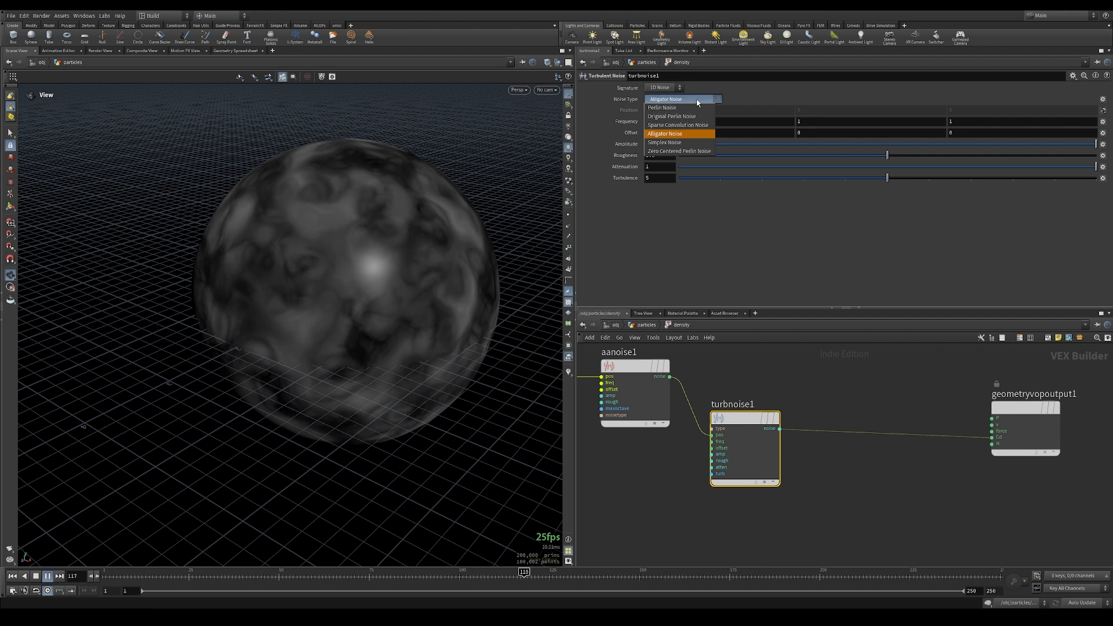
{"action": "left_click", "coordinate": [695, 117]}
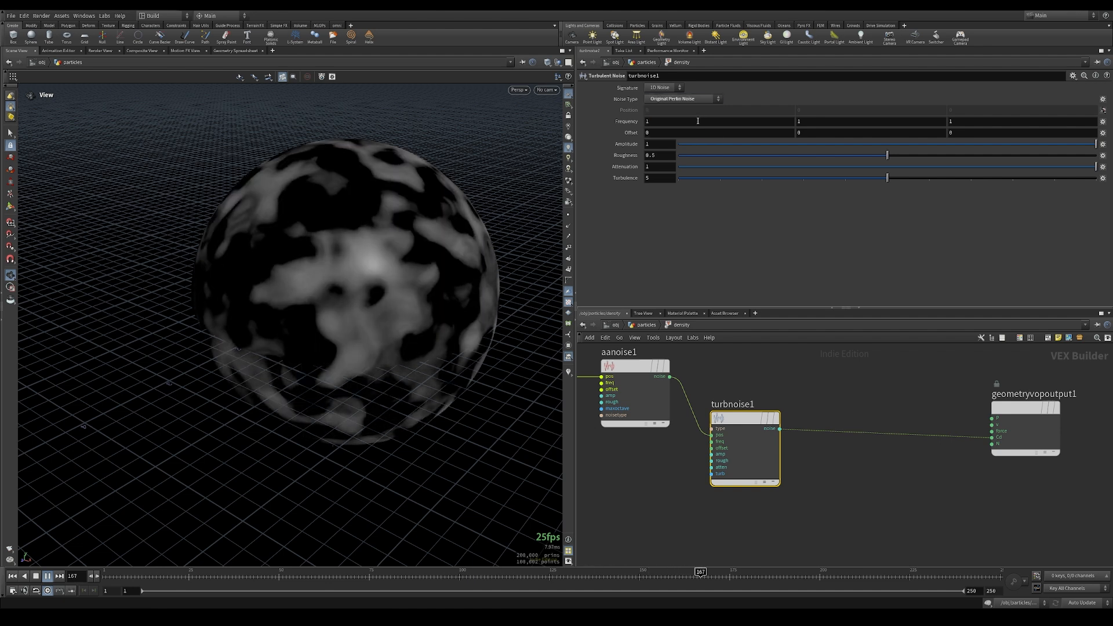
- Set the Turbulent Noise's Roughness to 0.8 and its Frequency to 0.6 on all axes, and inspect the sphere
{"action": "left_click_drag", "start_coordinate": [887, 155], "coordinate": [1013, 148]}
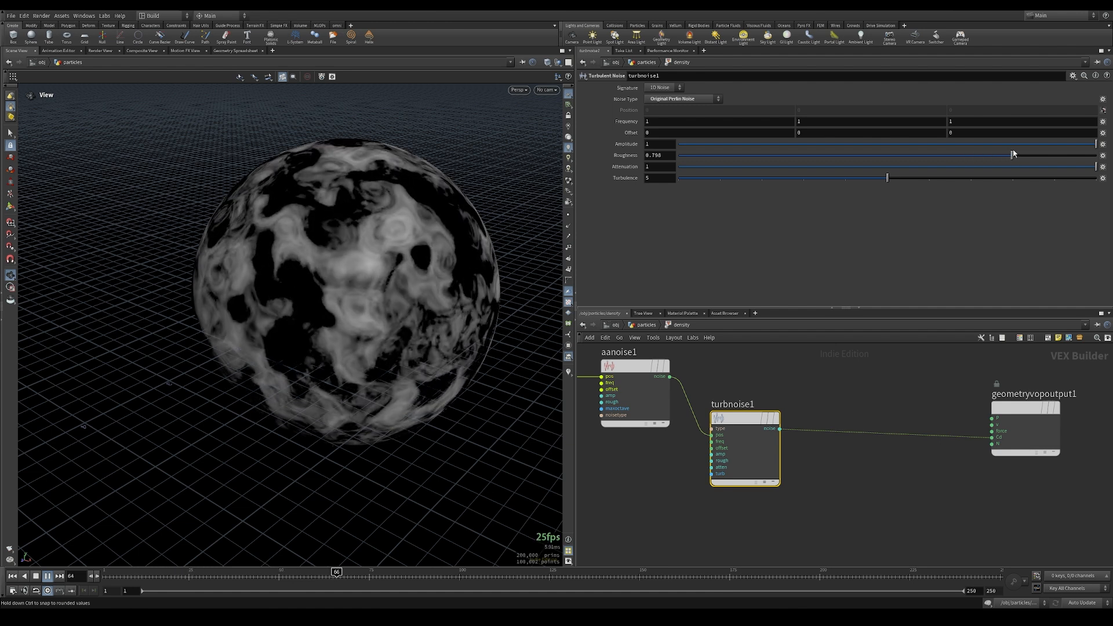
{"action": "double_click", "coordinate": [663, 151]}
{"action": "type", "text": "0.8"}
{"action": "key", "text": "Return"}
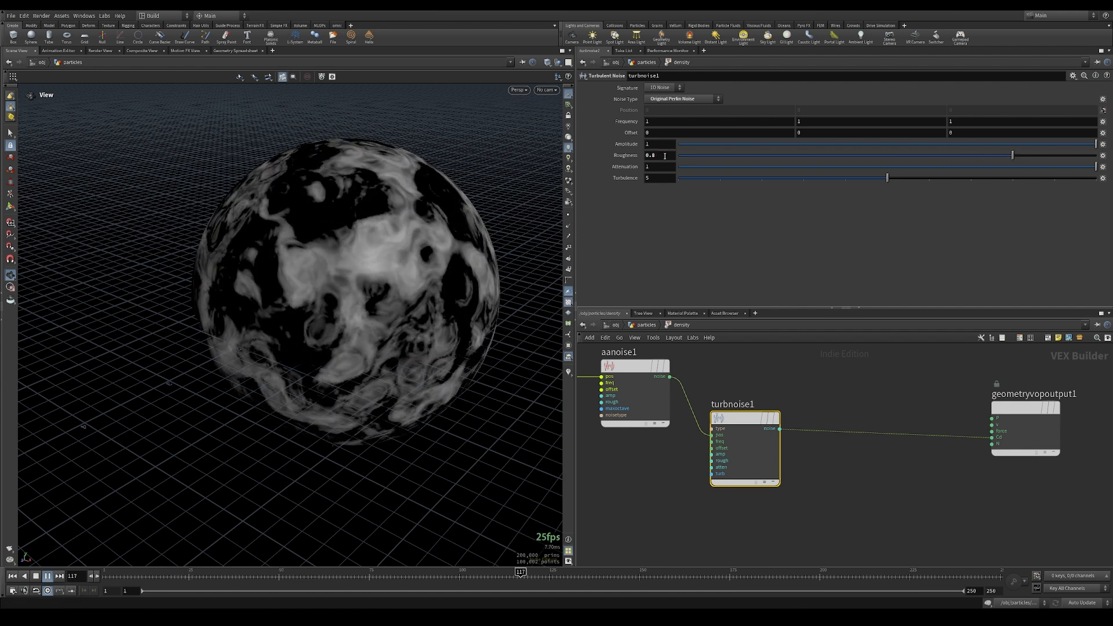
{"action": "middle_click_drag", "start_coordinate": [631, 121], "coordinate": [605, 110]}
{"action": "mouse_move", "coordinate": [345, 288]}
{"action": "left_mouse_down"}
{"action": "mouse_move", "coordinate": [365, 240]}
{"action": "mouse_move", "coordinate": [346, 227]}
{"action": "mouse_move", "coordinate": [360, 231]}
{"action": "mouse_move", "coordinate": [350, 271]}
{"action": "left_mouse_up"}
{"action": "left_click_drag", "start_coordinate": [356, 338], "coordinate": [378, 241]}
{"action": "key", "text": "h"}
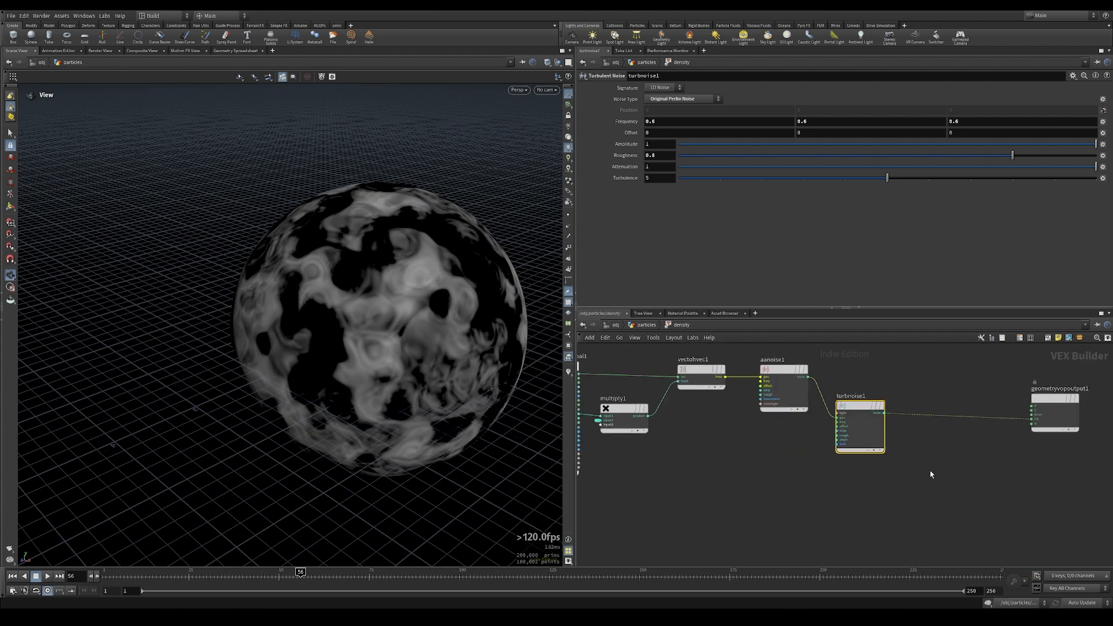
- Add a second Turbulent Noise node below the existing noise chain
{"action": "key", "text": "Tab"}
{"action": "type", "text": "fit"}
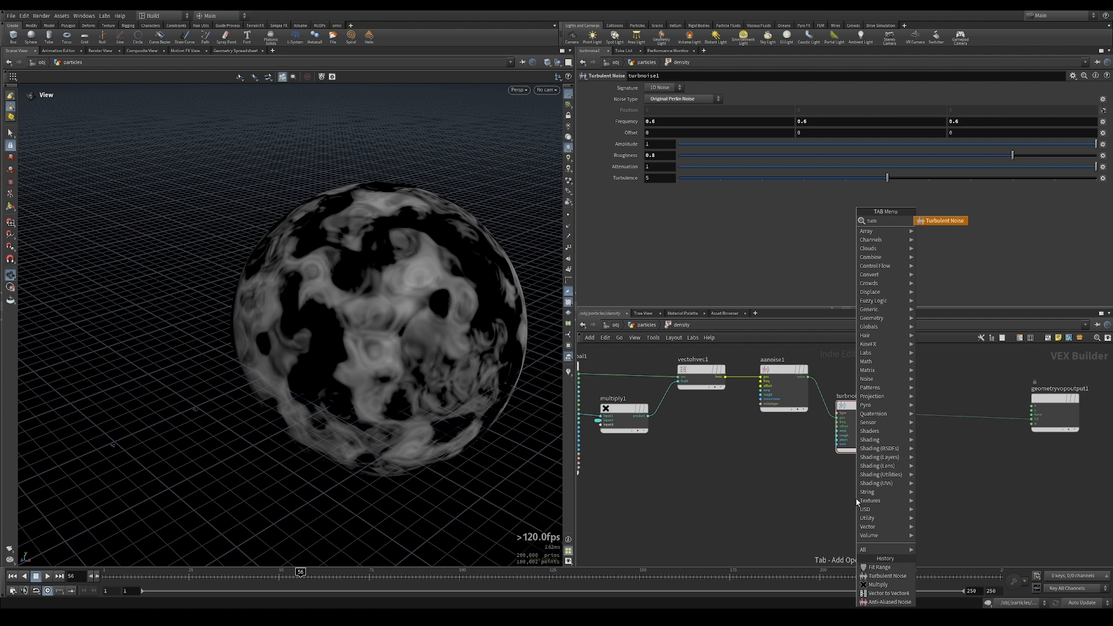
{"action": "key", "text": "Return"}
{"action": "left_click", "coordinate": [763, 506]}
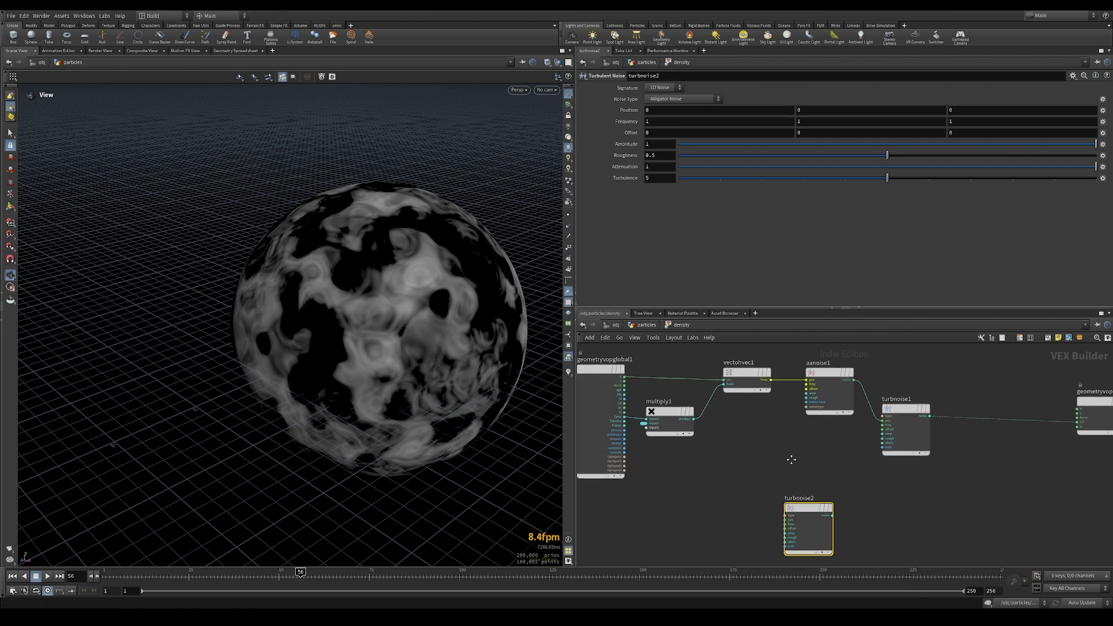
- Wire the global P output into the second Turbulent Noise's pos and set its noise type to Original Perlin Noise
{"action": "left_click", "coordinate": [711, 385]}
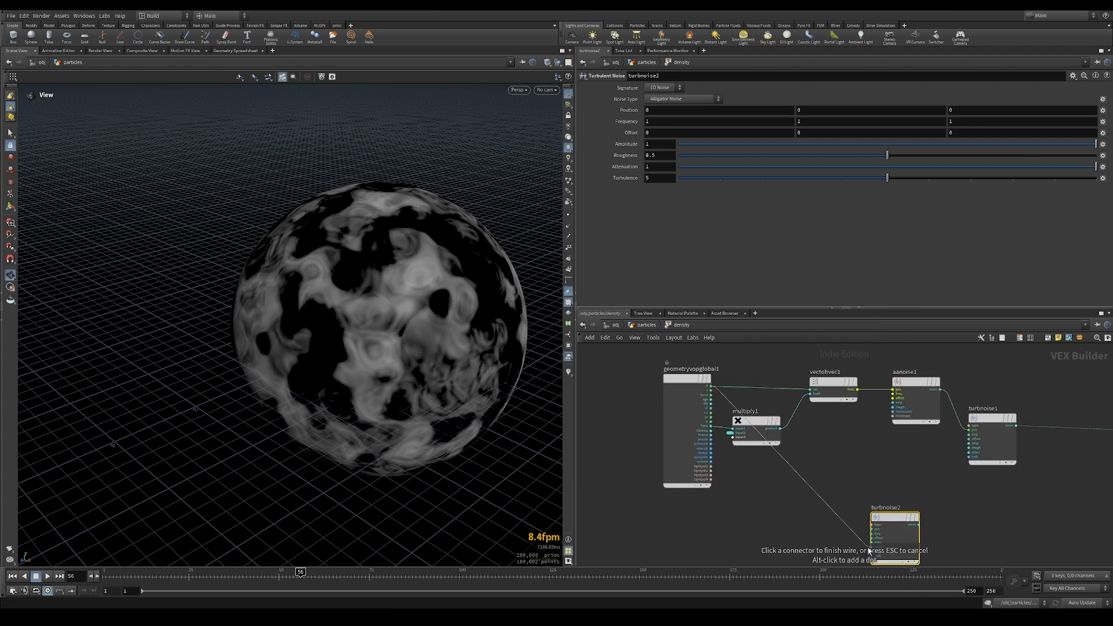
{"action": "left_click", "coordinate": [875, 529]}
{"action": "middle_click_drag", "start_coordinate": [976, 508], "coordinate": [912, 460]}
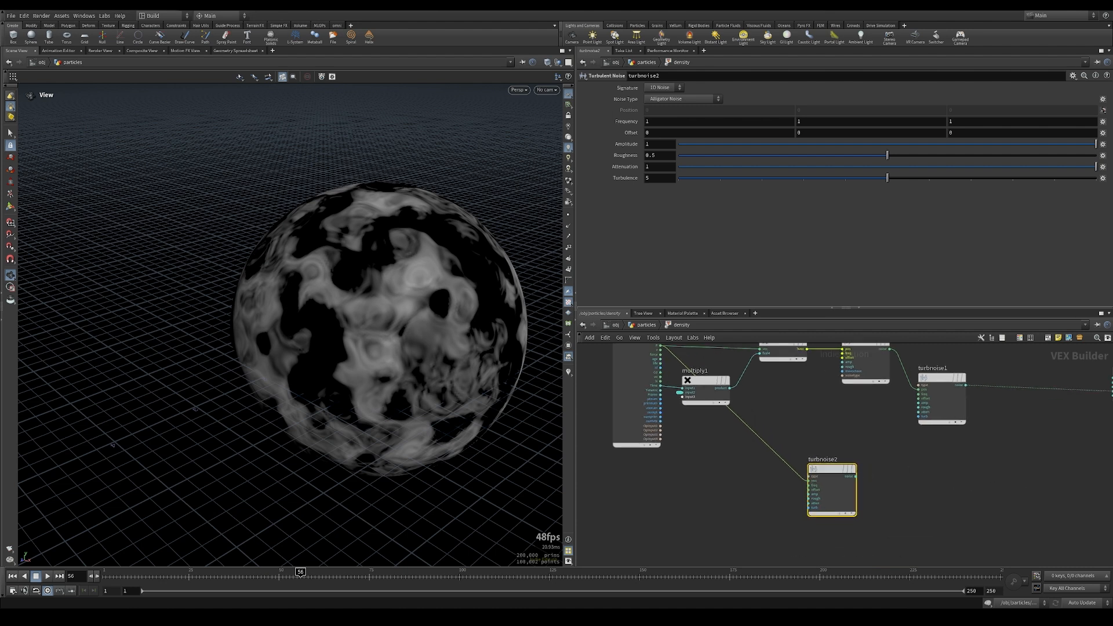
{"action": "left_click", "coordinate": [675, 99]}
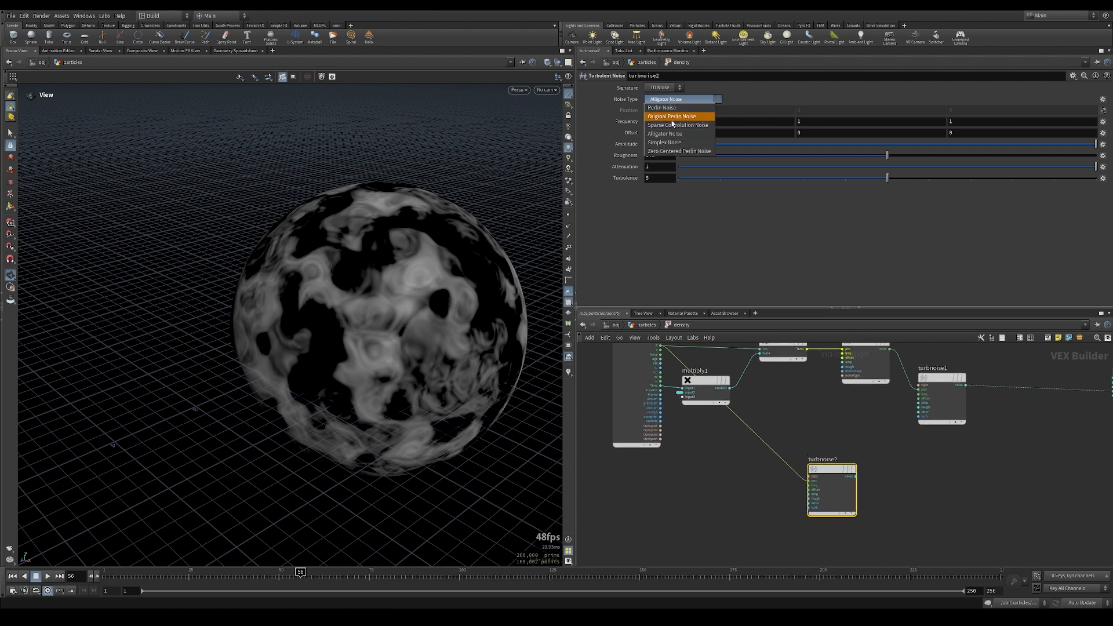
{"action": "left_click", "coordinate": [671, 118]}
- Insert an Add node between the first Turbulent Noise and the geometry output, and wire the second Turbulent Noise into its next input
{"action": "middle_click_drag", "start_coordinate": [991, 453], "coordinate": [898, 440]}
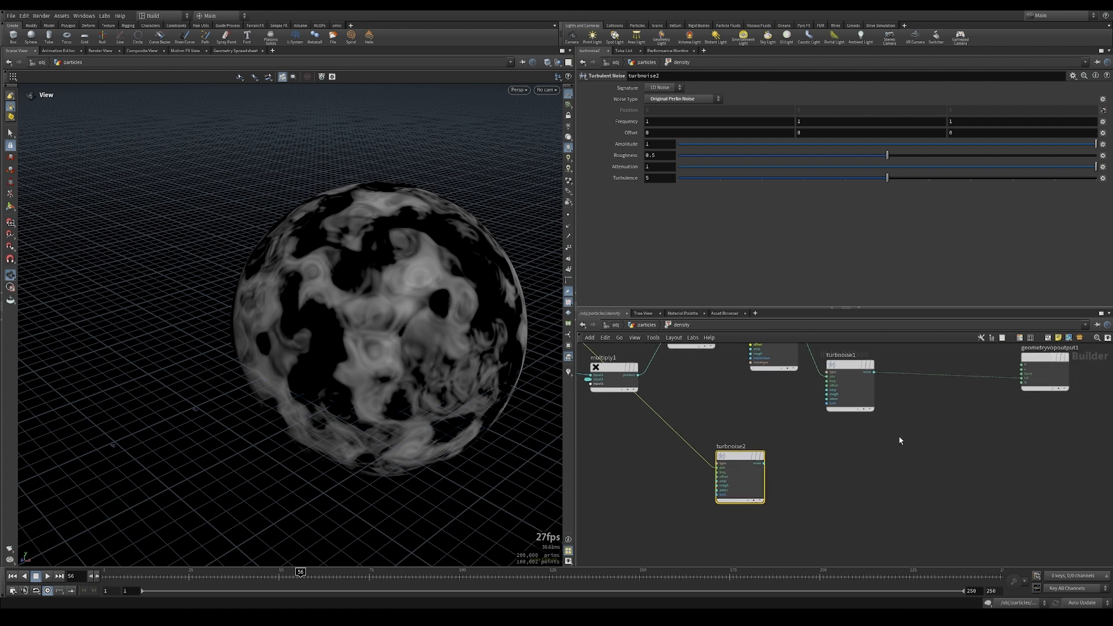
{"action": "key", "text": "Tab"}
{"action": "type", "text": "add"}
{"action": "left_click", "coordinate": [1016, 225]}
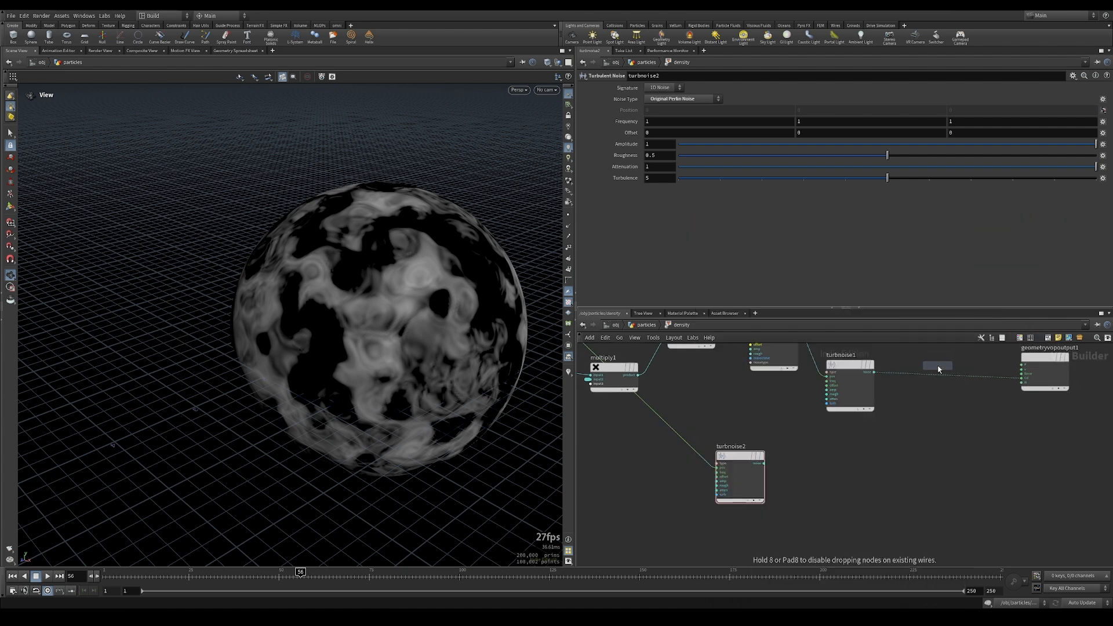
{"action": "left_click", "coordinate": [934, 374]}
{"action": "left_click_drag", "start_coordinate": [934, 373], "coordinate": [934, 448]}
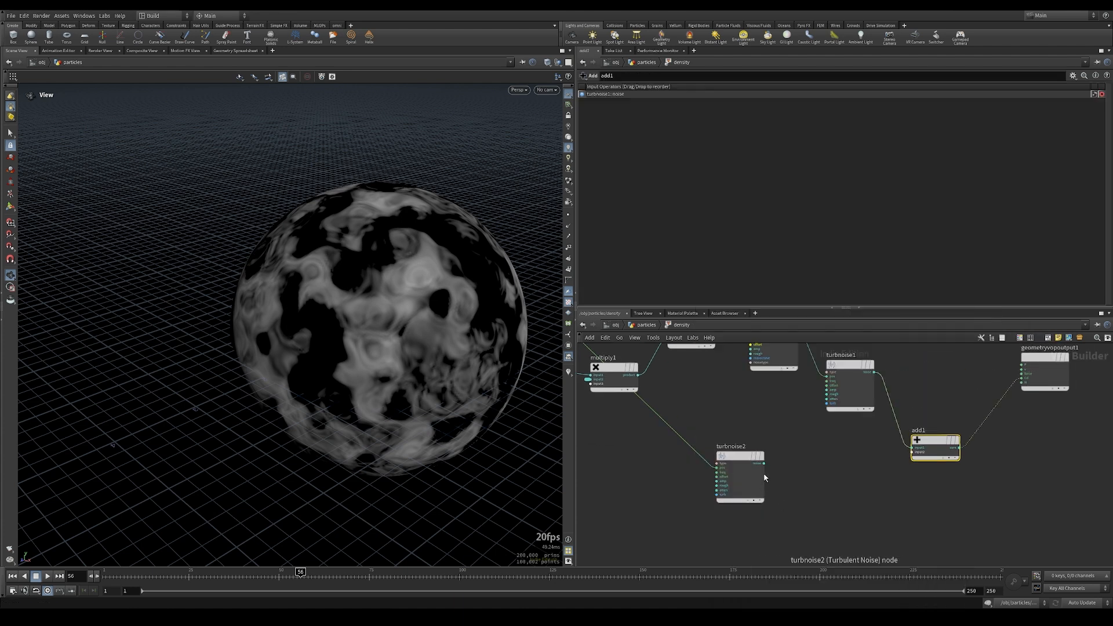
{"action": "left_click", "coordinate": [764, 463]}
{"action": "left_click", "coordinate": [937, 461]}
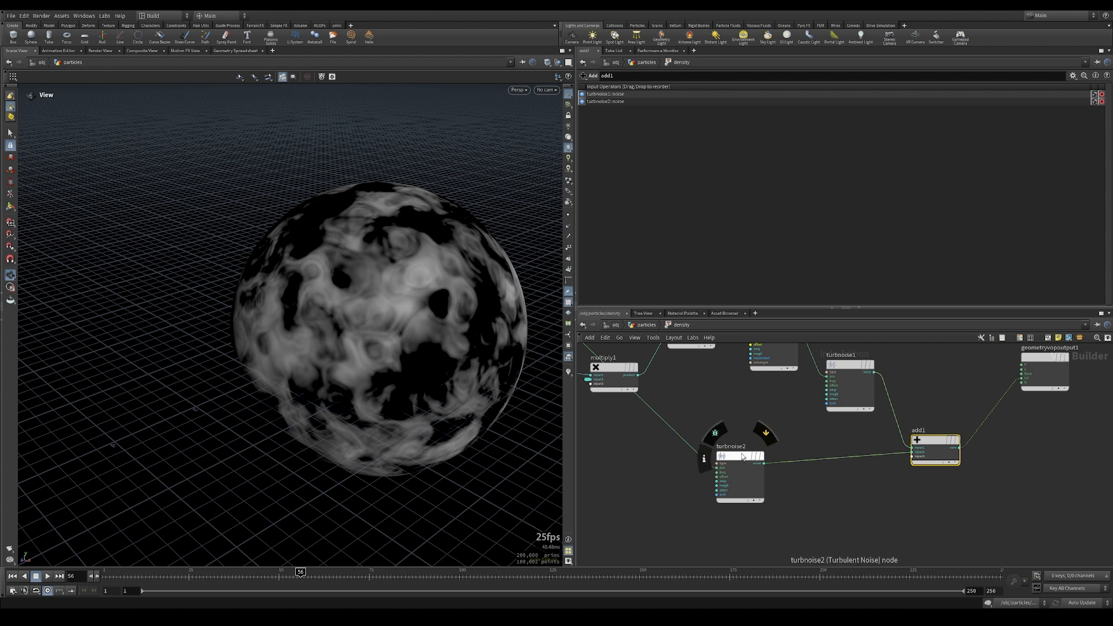
- Set the second Turbulent Noise's Frequency to 4.7 on all axes, Amplitude to 0.79 and Roughness to 0.794
{"action": "left_click", "coordinate": [724, 455]}
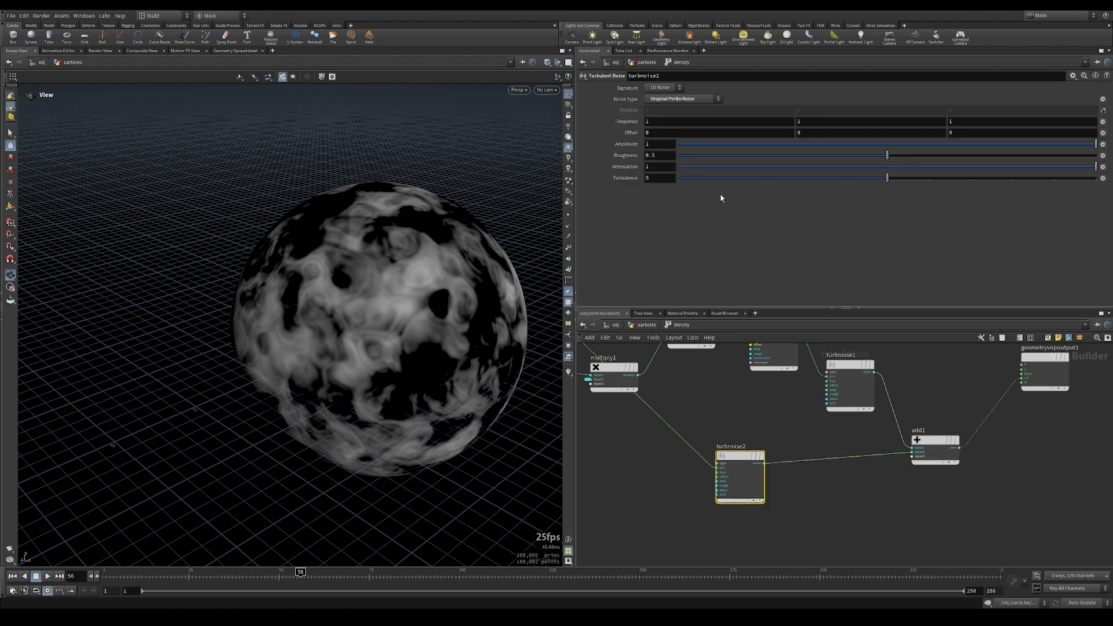
{"action": "middle_click_drag", "start_coordinate": [623, 120], "coordinate": [768, 124]}
{"action": "left_click_drag", "start_coordinate": [1095, 144], "coordinate": [1052, 143]}
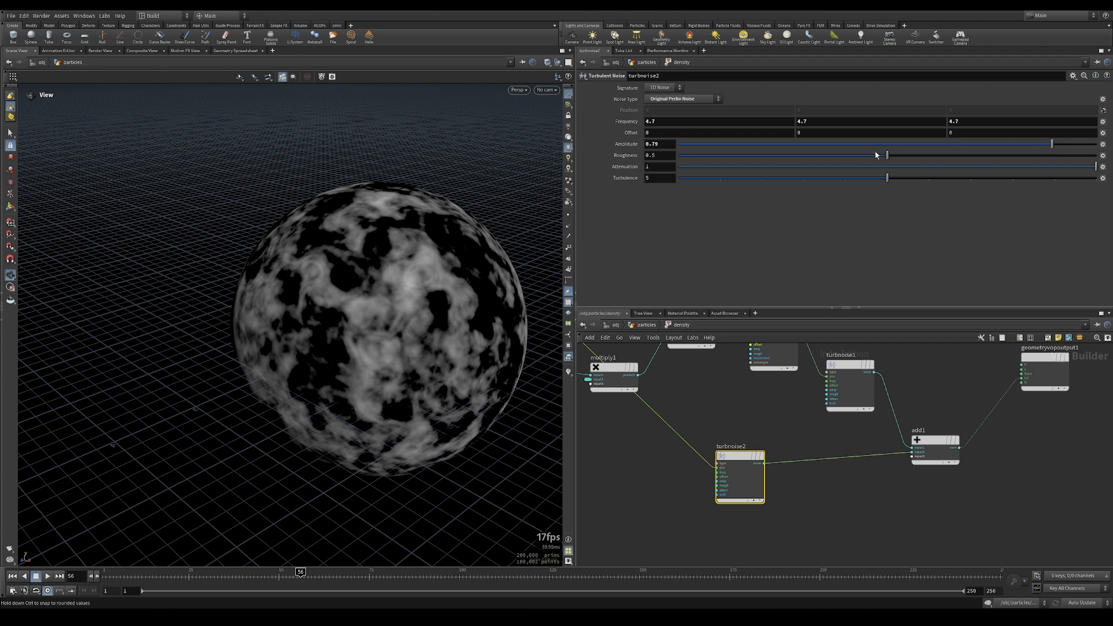
{"action": "left_click_drag", "start_coordinate": [895, 157], "coordinate": [1004, 159]}
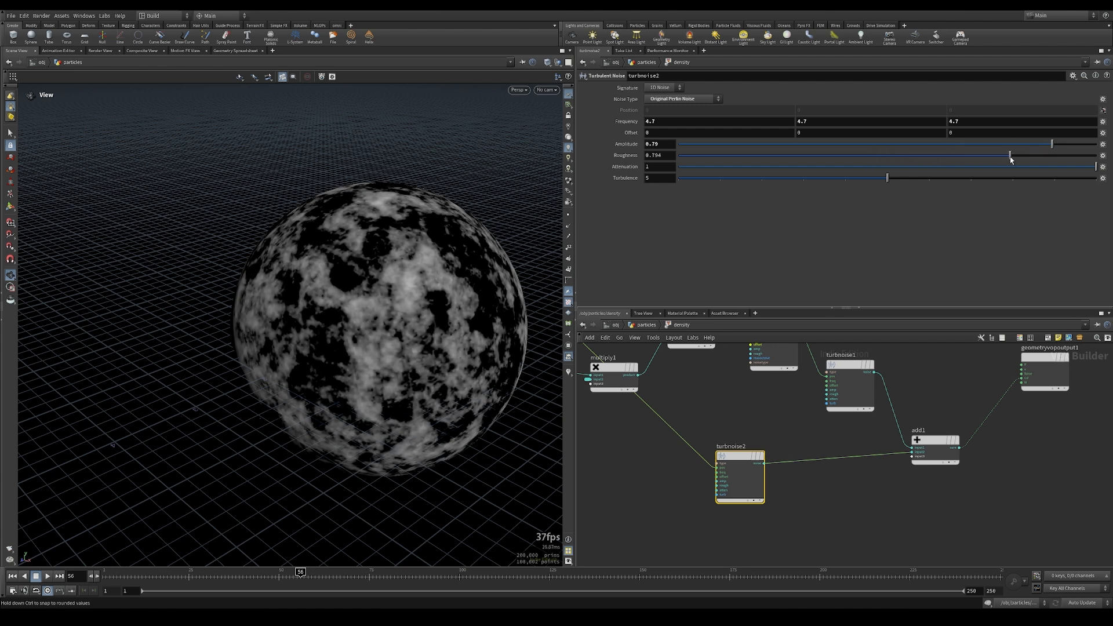
- Insert a Fit Range node on the wire between the second Turbulent Noise and the Add node
{"action": "key", "text": "Tab"}
{"action": "type", "text": "fitr"}
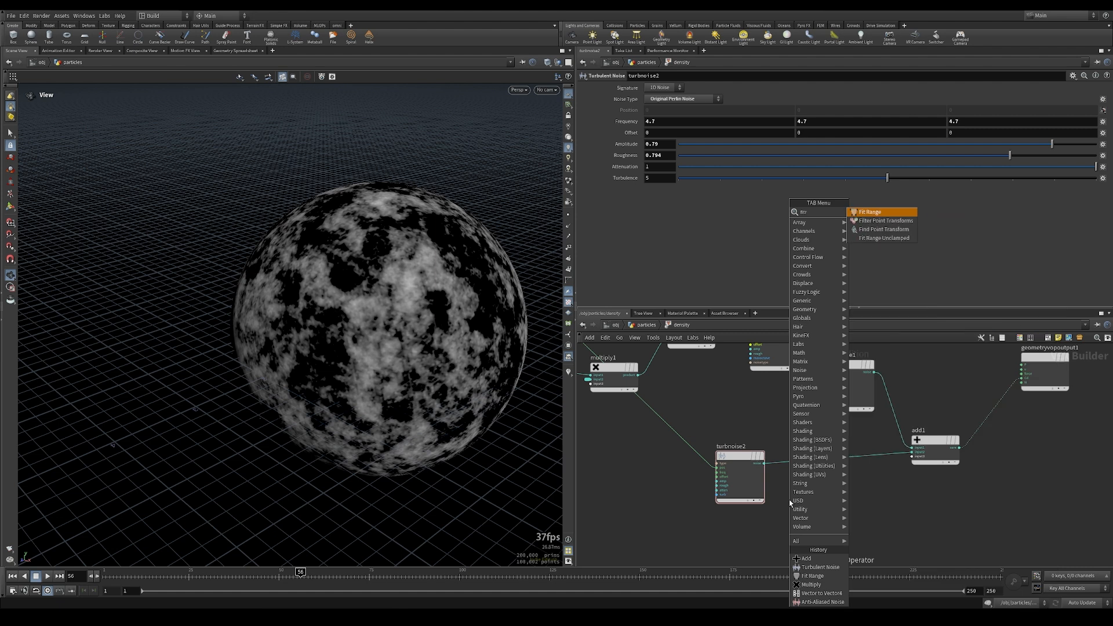
{"action": "key", "text": "Return"}
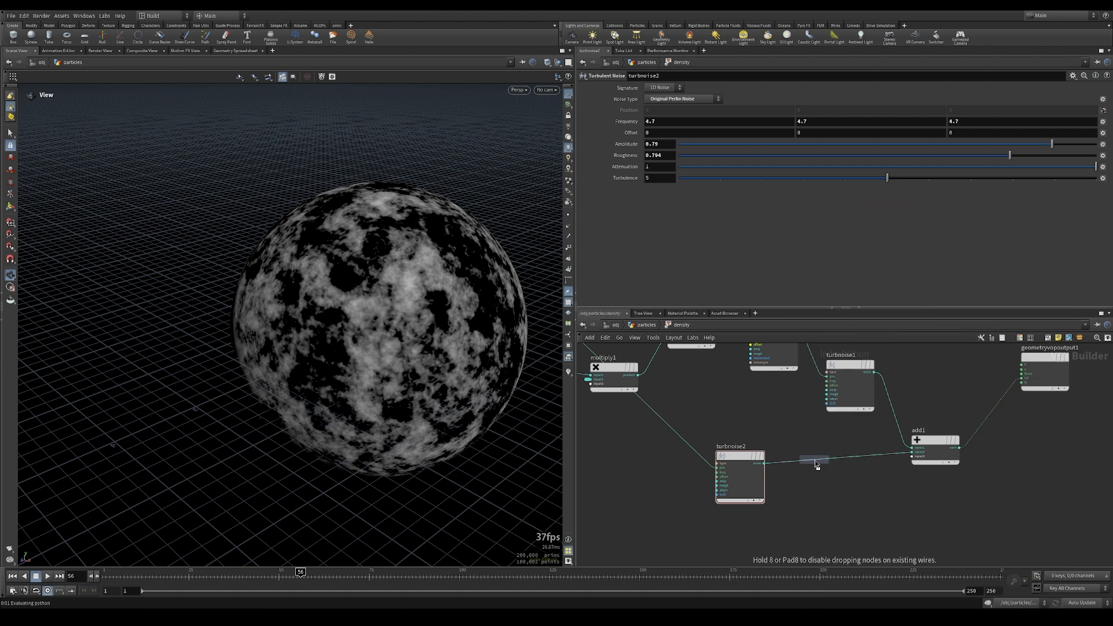
{"action": "left_click", "coordinate": [815, 462]}
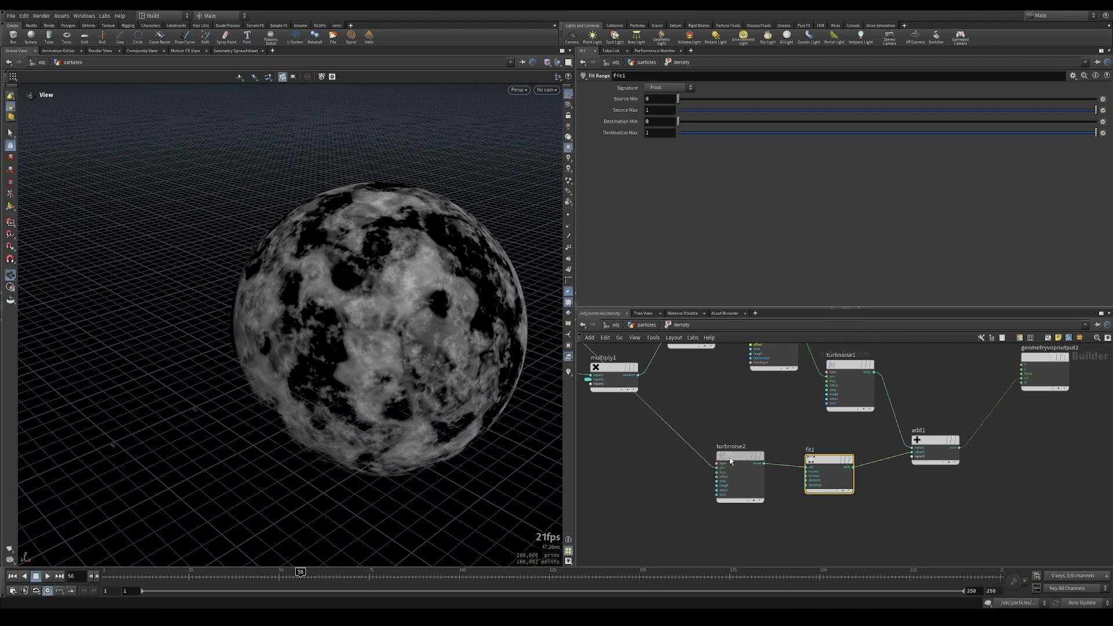
- Set the Fit Range's Source Min to -0.5 and Source Max to 0.5, and lower its Destination Max
{"action": "left_click", "coordinate": [653, 98]}
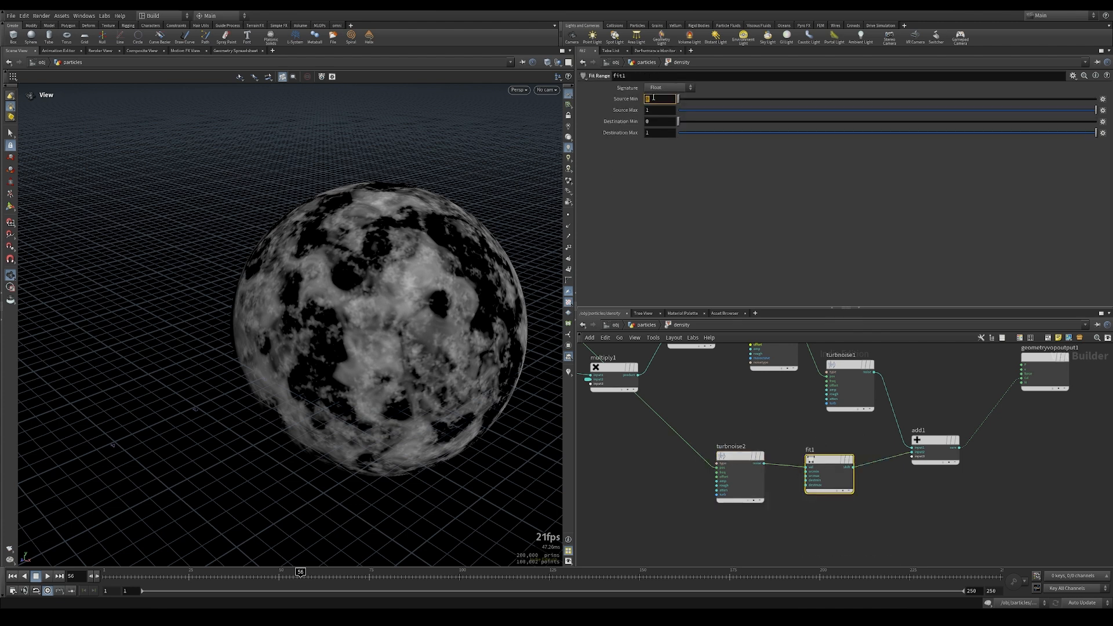
{"action": "type", "text": "-0.5"}
{"action": "key", "text": "Tab"}
{"action": "type", "text": "0."}
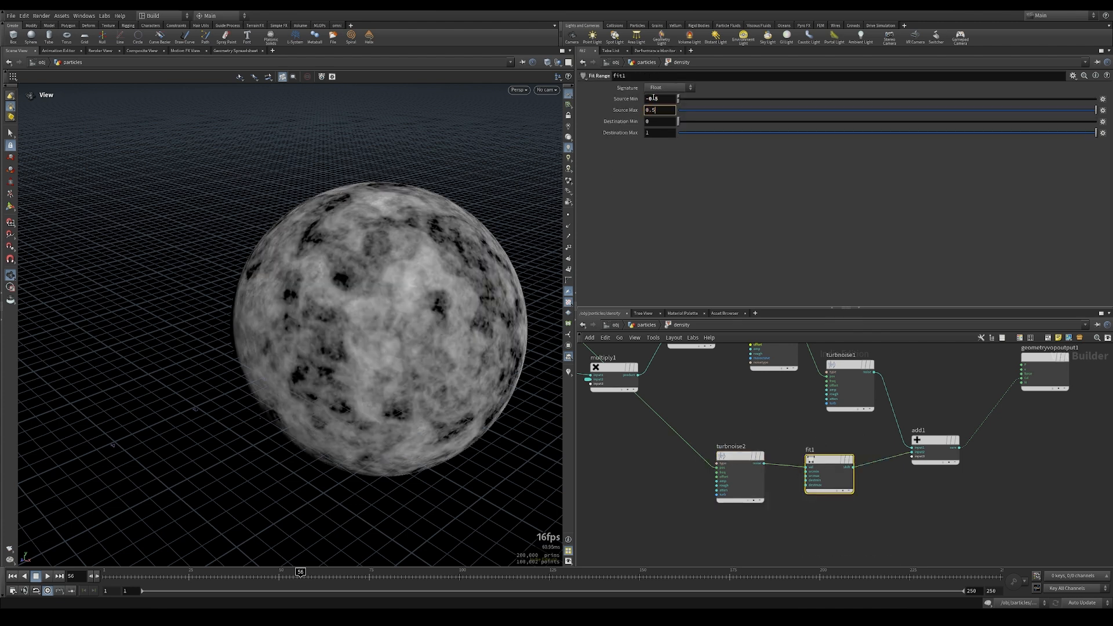
{"action": "key", "text": "Return"}
{"action": "left_click_drag", "start_coordinate": [1094, 133], "coordinate": [777, 137]}
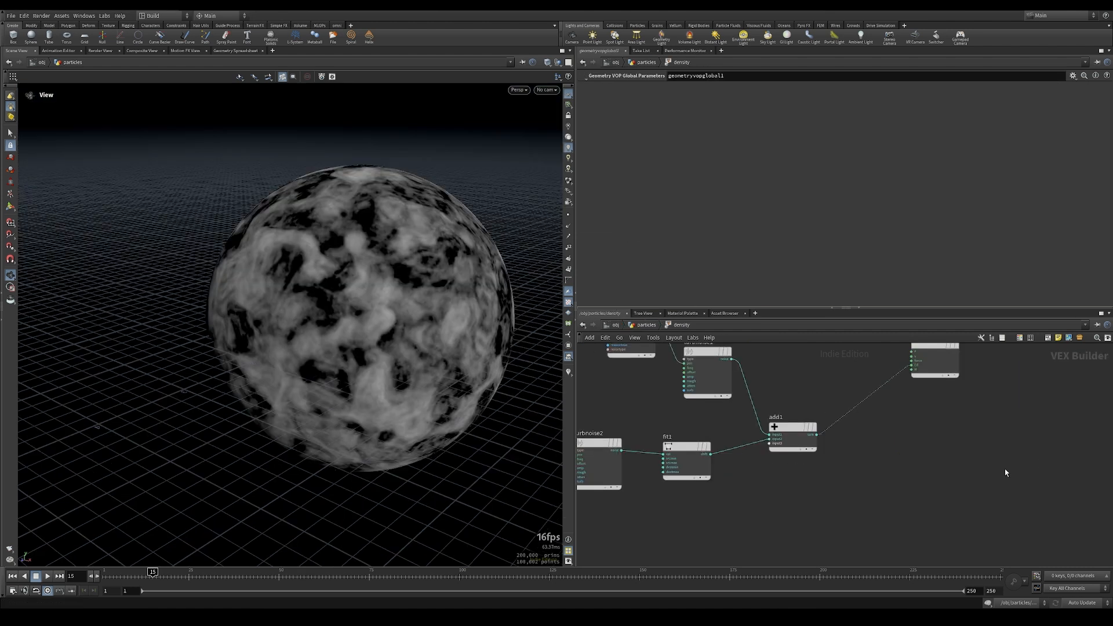
- Add a Bind Export node fed by the Add node's output and name its attribute density
{"action": "key", "text": "Tab"}
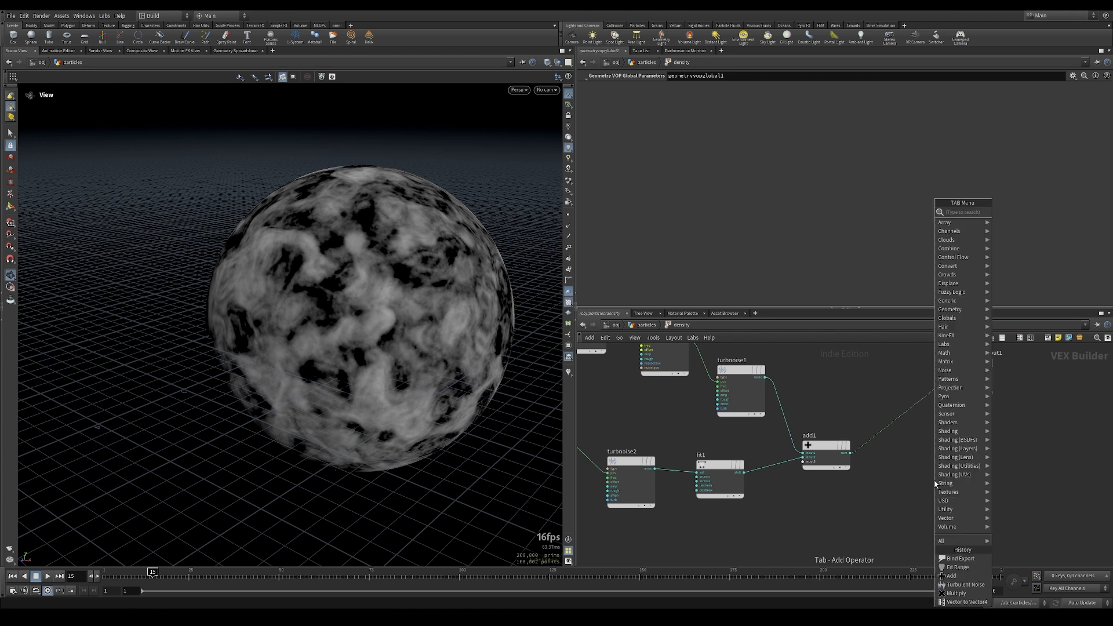
{"action": "type", "text": "bind"}
{"action": "left_click", "coordinate": [1007, 212]}
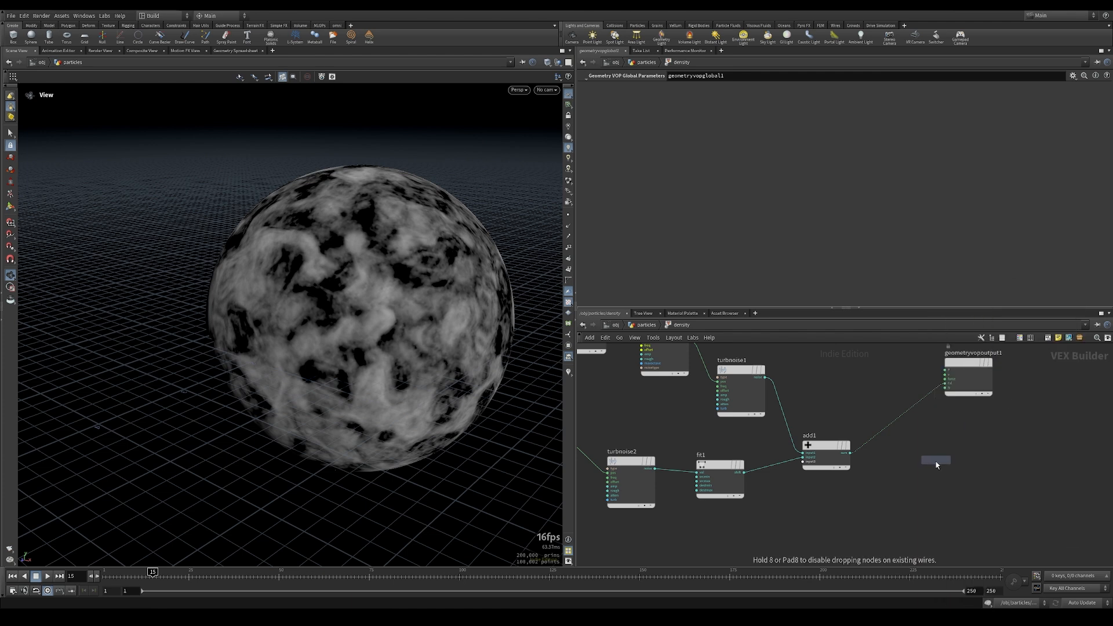
{"action": "left_click", "coordinate": [935, 466]}
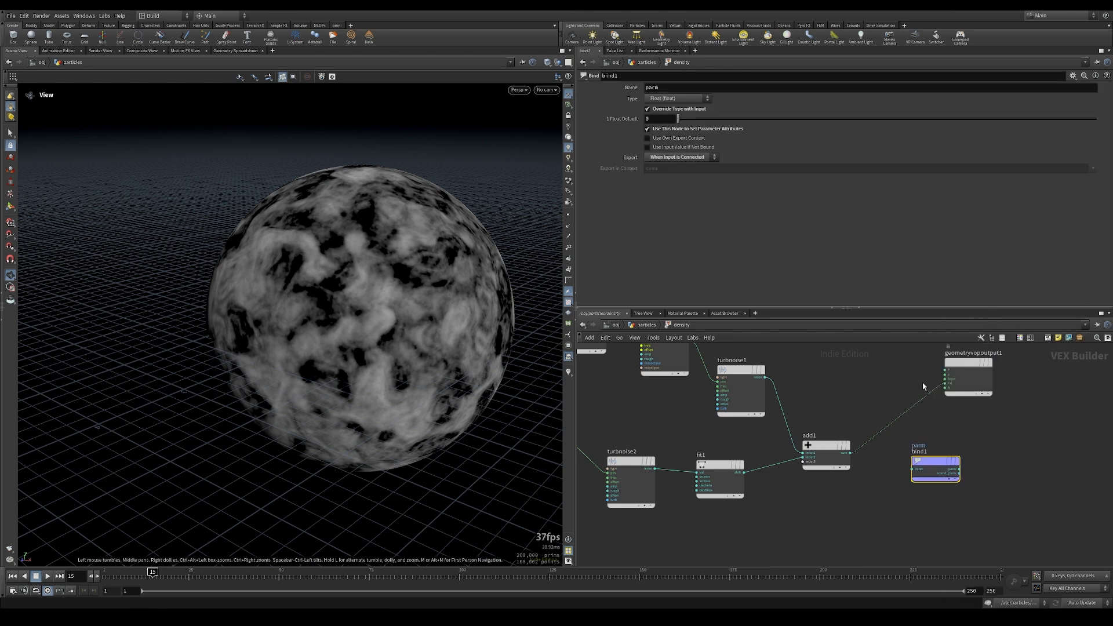
{"action": "left_click", "coordinate": [850, 453]}
{"action": "left_click", "coordinate": [912, 469]}
{"action": "left_click_drag", "start_coordinate": [934, 461], "coordinate": [936, 471]}
{"action": "left_click", "coordinate": [741, 90]}
{"action": "type", "text": "density"}
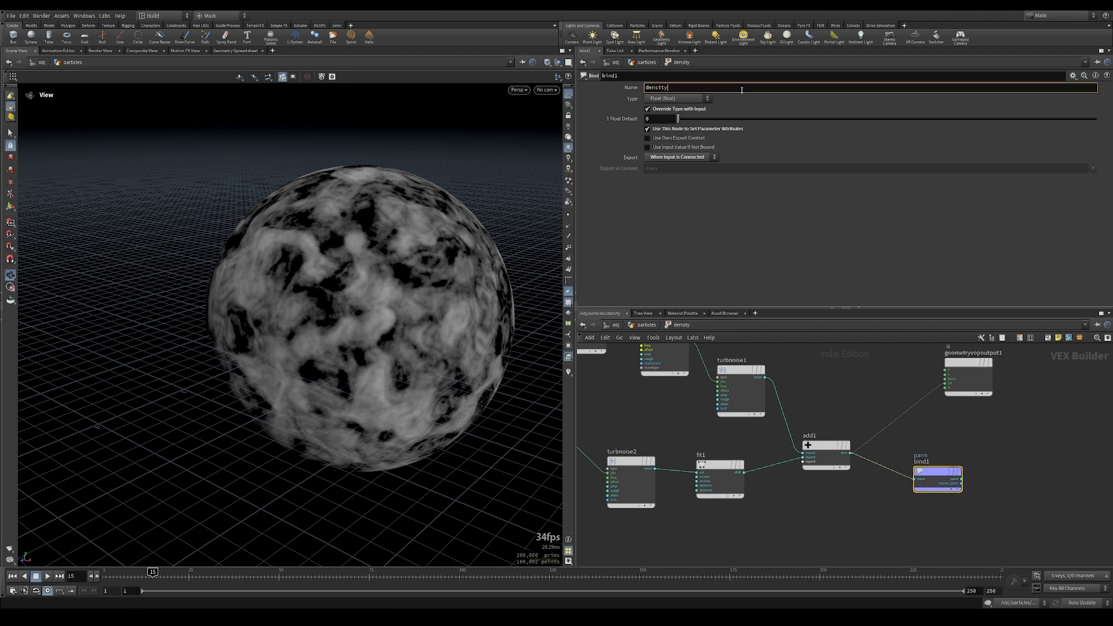
{"action": "key", "text": "Return"}
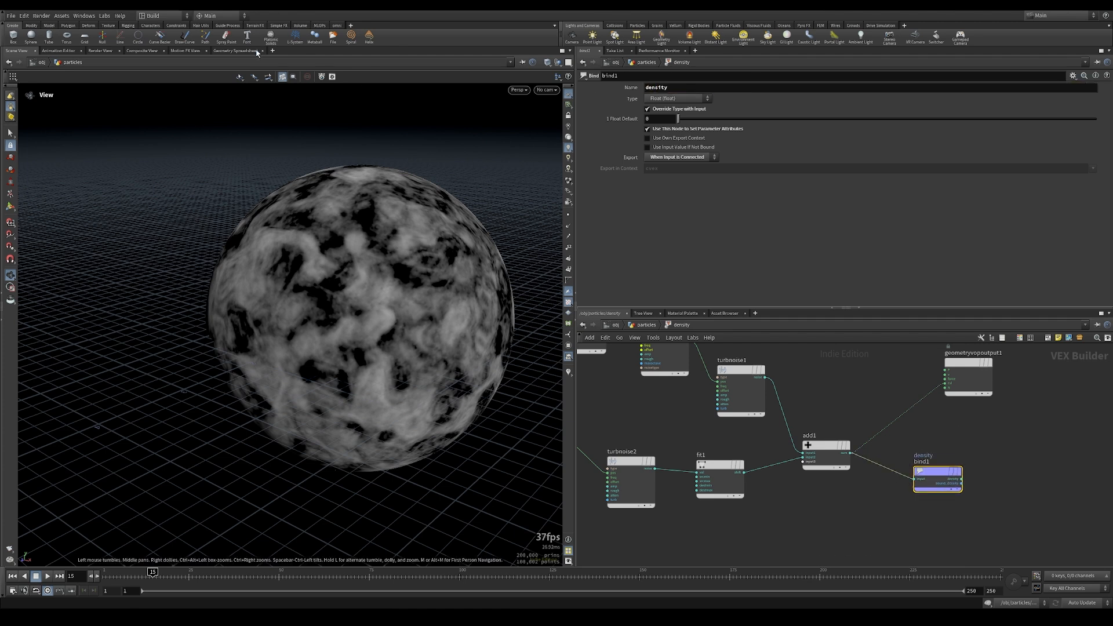
- Sort the points by density in the Geometry Spreadsheet to examine the value range, and return to the Scene View
{"action": "left_click", "coordinate": [234, 51]}
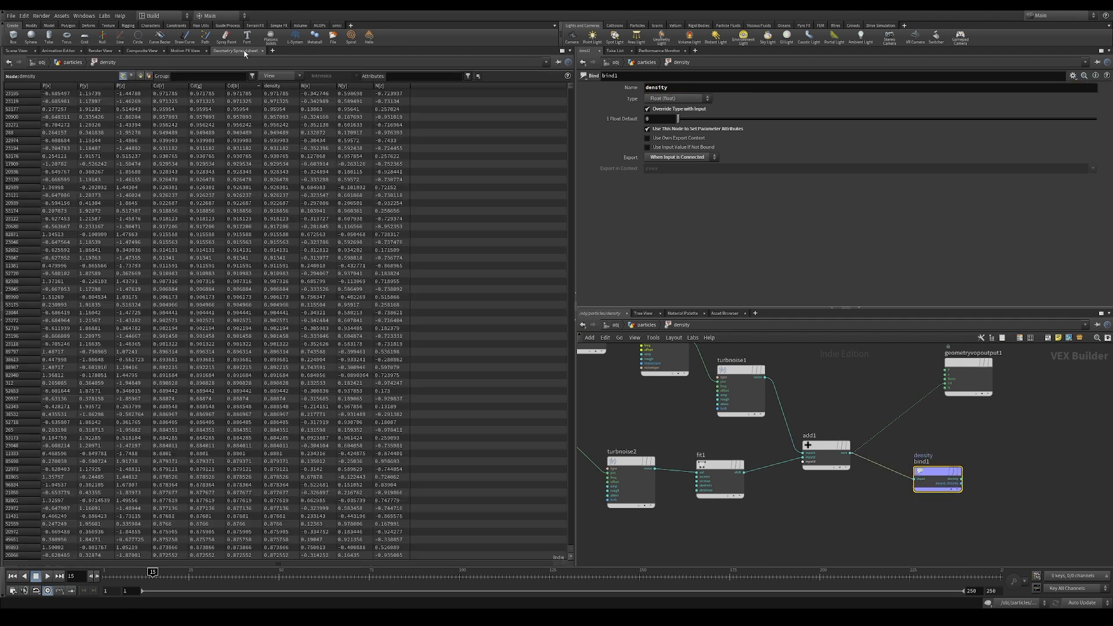
{"action": "left_click", "coordinate": [281, 88]}
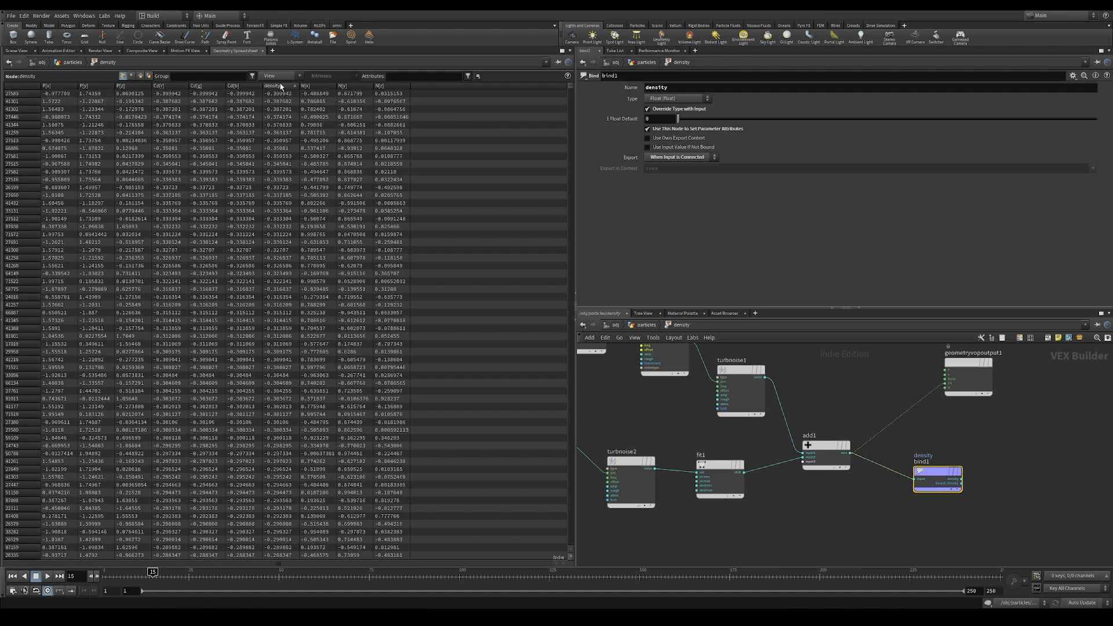
{"action": "left_click", "coordinate": [283, 87]}
{"action": "left_click", "coordinate": [16, 51]}
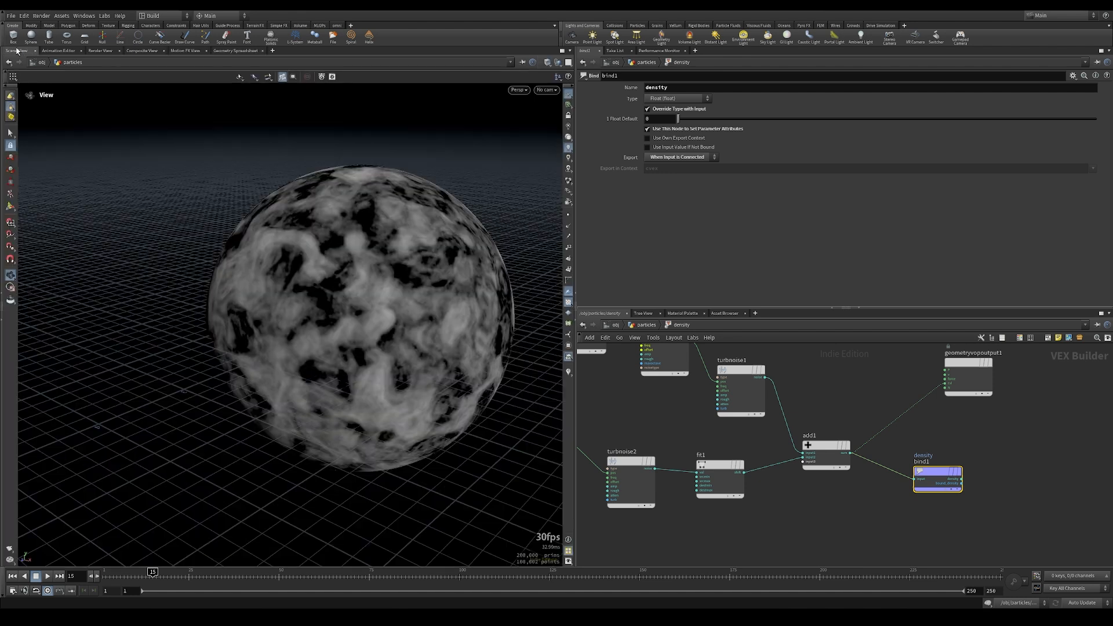
- Add a second Fit Range node after the Add node and wire its output to the density Bind and the geometry output's Cd
{"action": "key", "text": "Tab"}
{"action": "type", "text": "fi"}
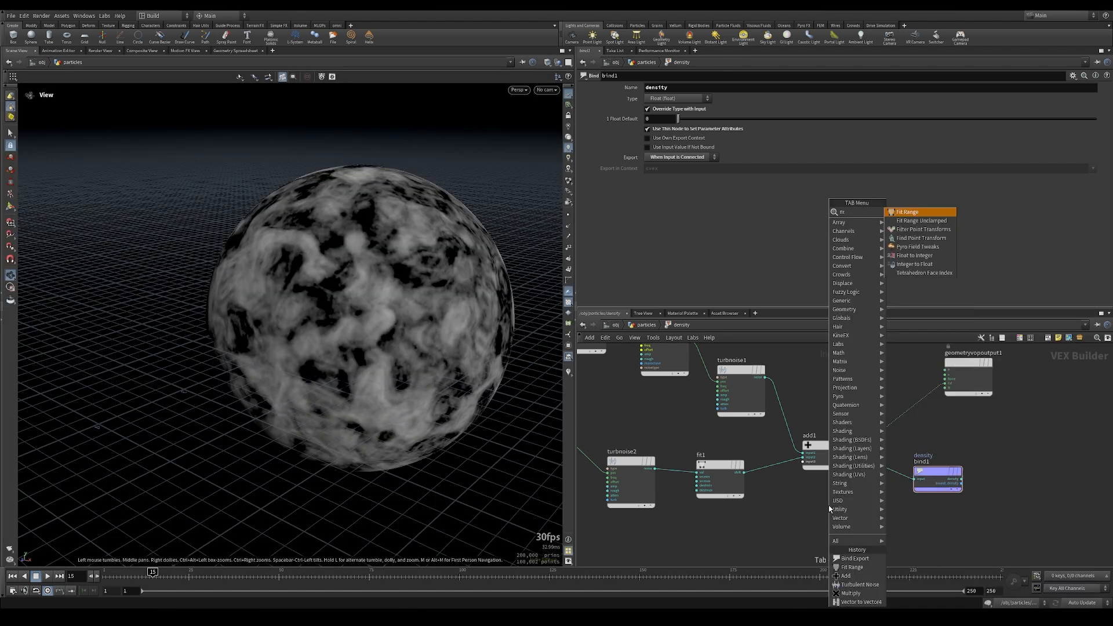
{"action": "key", "text": "Return"}
{"action": "left_click", "coordinate": [887, 469]}
{"action": "left_click", "coordinate": [940, 471]}
{"action": "left_click", "coordinate": [947, 385]}
{"action": "left_click_drag", "start_coordinate": [915, 476], "coordinate": [901, 449]}
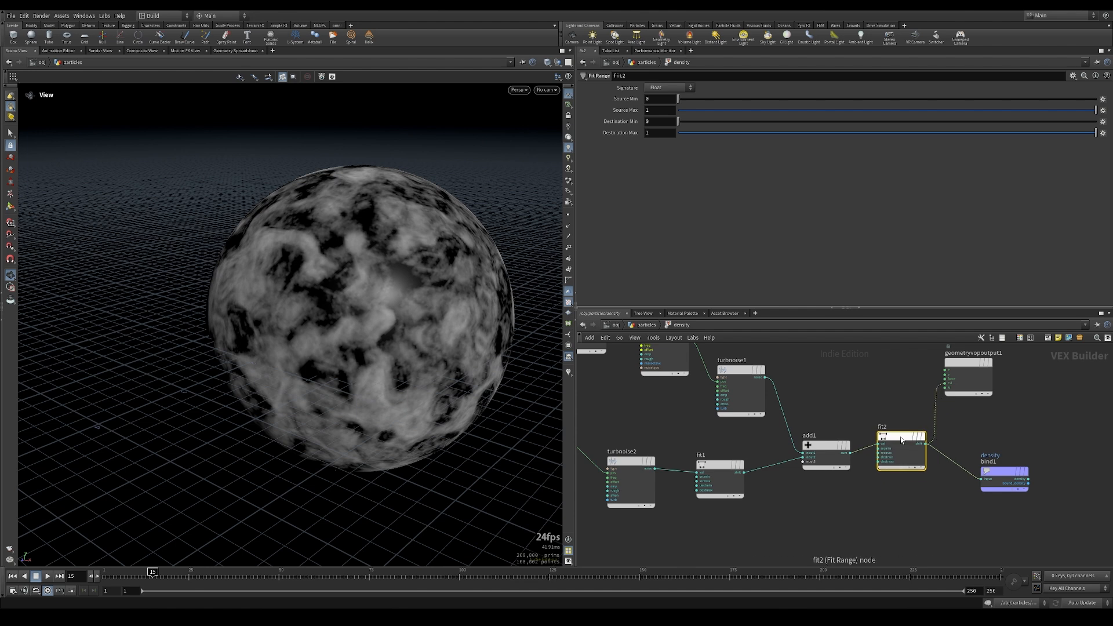
- Set the second Fit Range's Source Min to -0.3 and check the density values in the Geometry Spreadsheet
{"action": "left_click", "coordinate": [654, 100]}
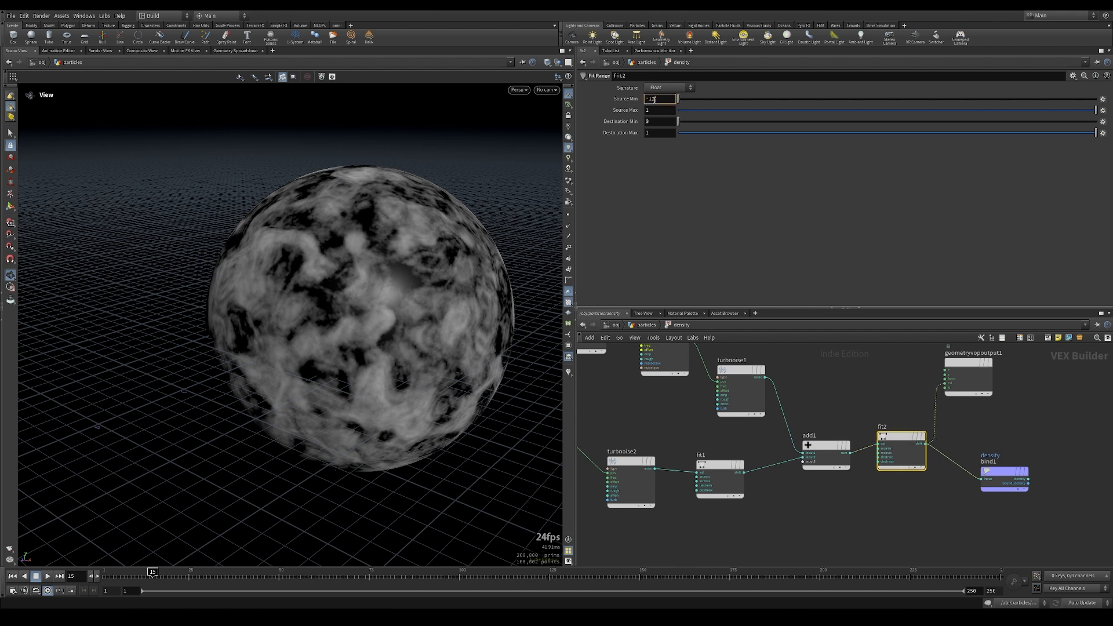
{"action": "type", "text": "-0.3"}
{"action": "key", "text": "Return"}
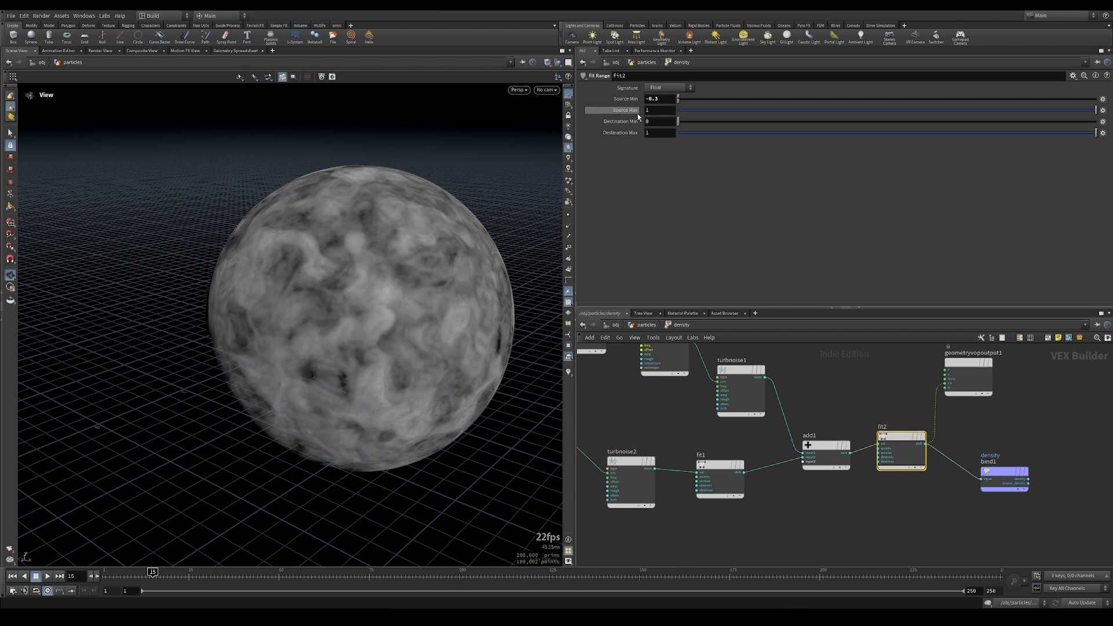
{"action": "left_click", "coordinate": [235, 51]}
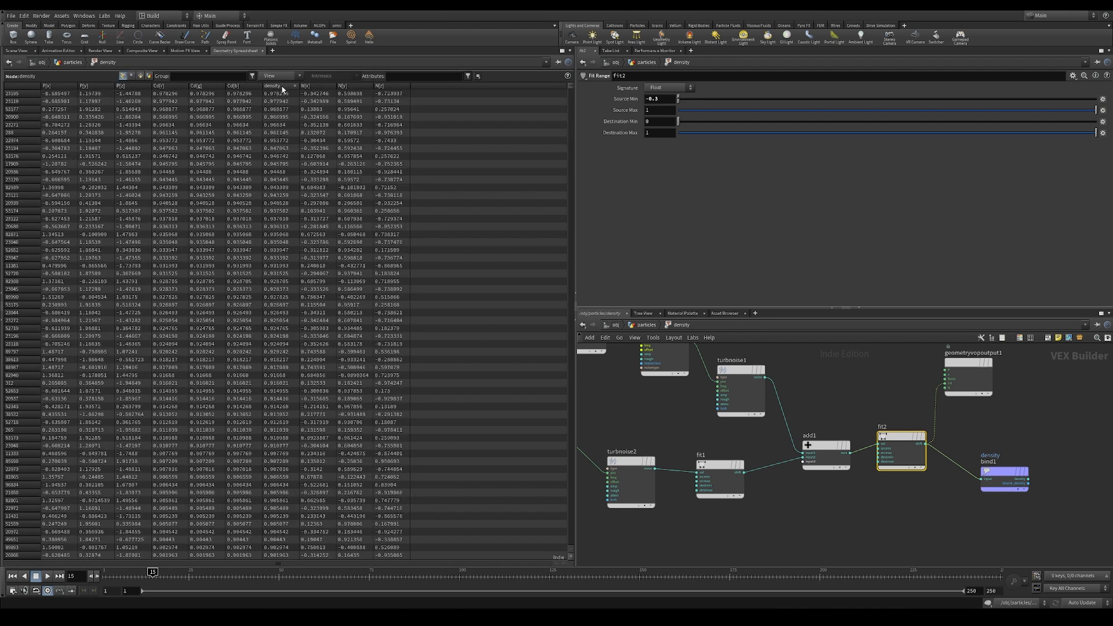
{"action": "left_click", "coordinate": [7, 51]}
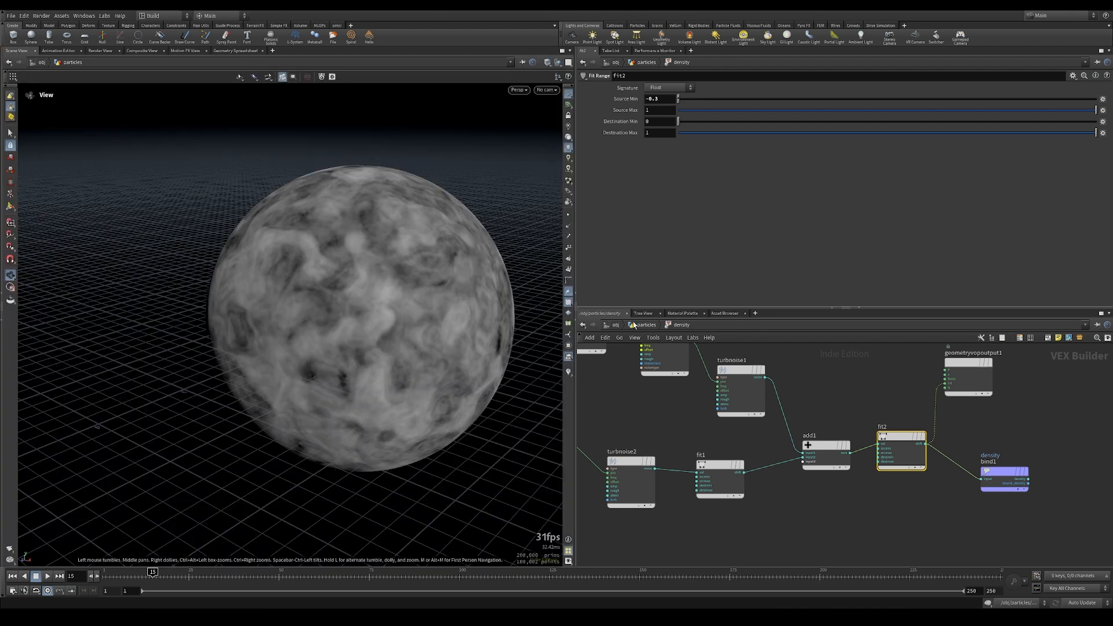
- Go into the POP network, set the POP Source's Emission Attribute to density, and play the simulation from the start
{"action": "left_click", "coordinate": [636, 324]}
{"action": "left_click", "coordinate": [781, 464]}
{"action": "double_click", "coordinate": [765, 462]}
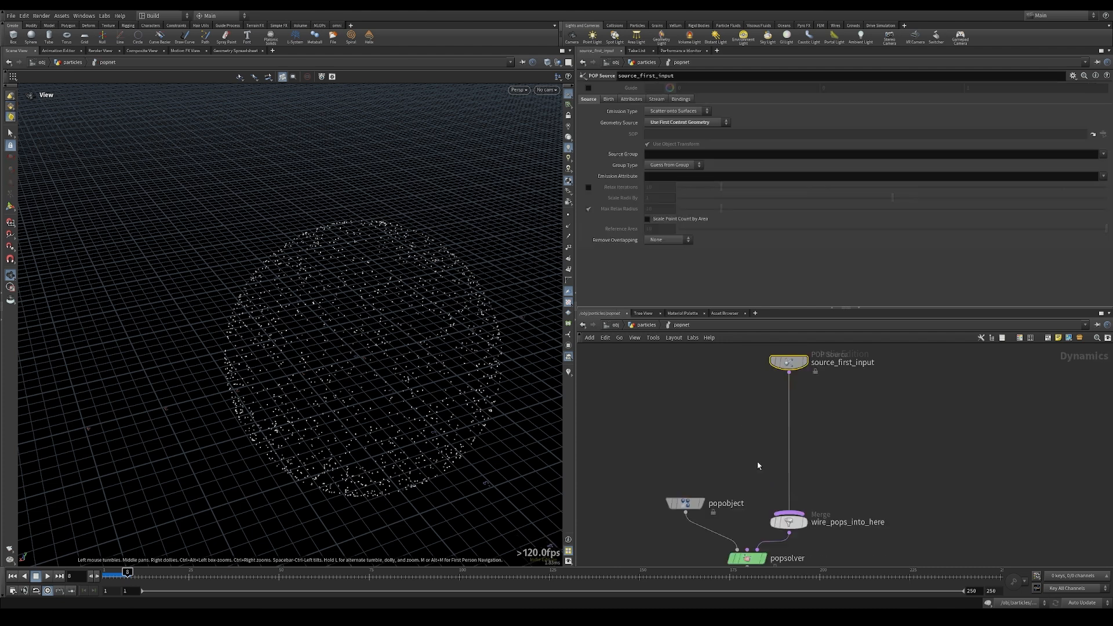
{"action": "left_click", "coordinate": [691, 177]}
{"action": "key", "text": "Return"}
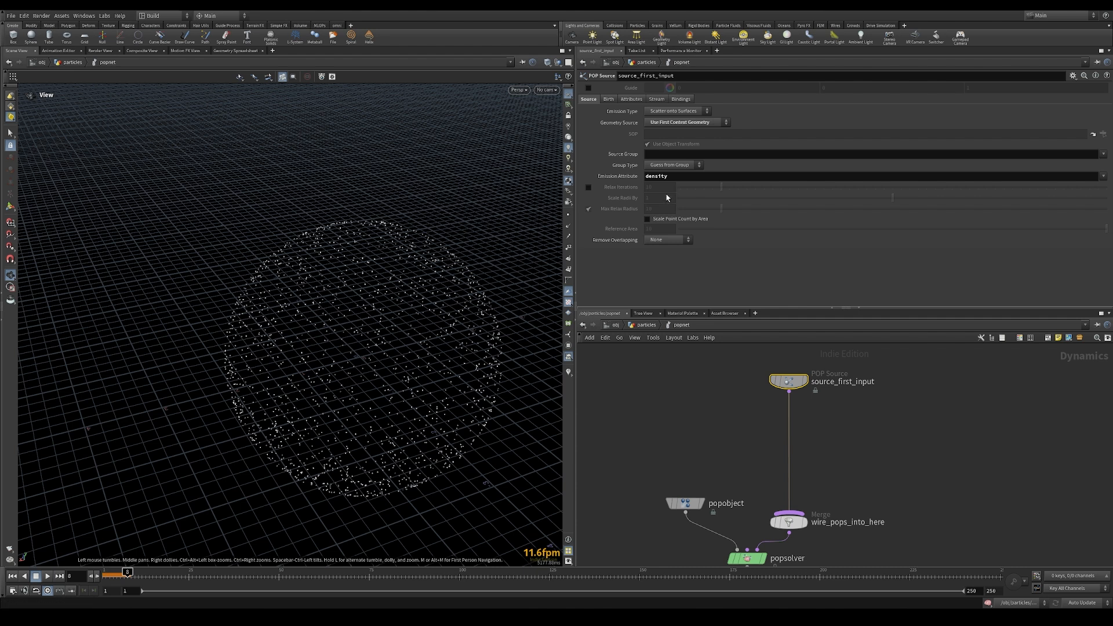
{"action": "left_click_drag", "start_coordinate": [122, 575], "coordinate": [76, 575]}
{"action": "left_click", "coordinate": [48, 576]}
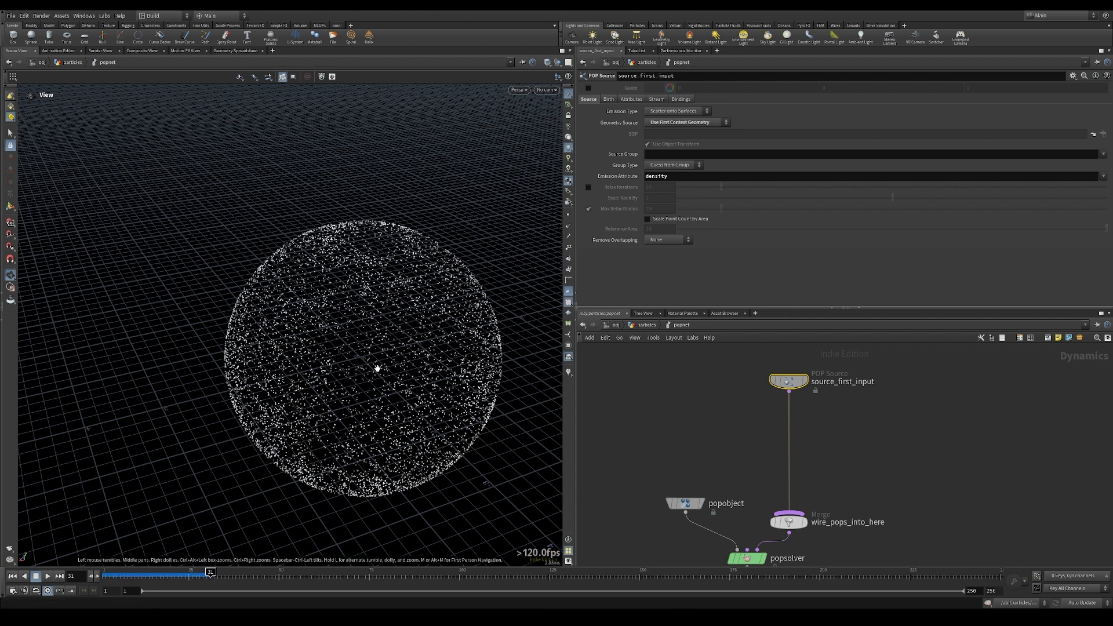
- Set the POP Source's Life Expectancy to 6 and Life Variance to 2, and run the simulation through the timeline
{"action": "left_click", "coordinate": [609, 99]}
{"action": "double_click", "coordinate": [659, 206]}
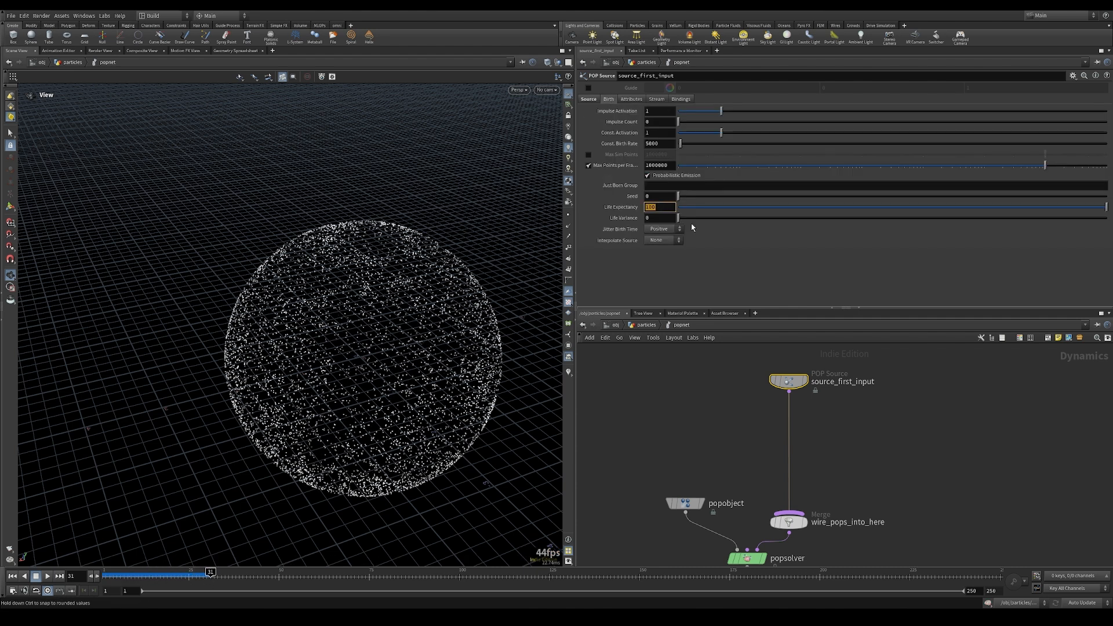
{"action": "type", "text": "6"}
{"action": "key", "text": "Tab"}
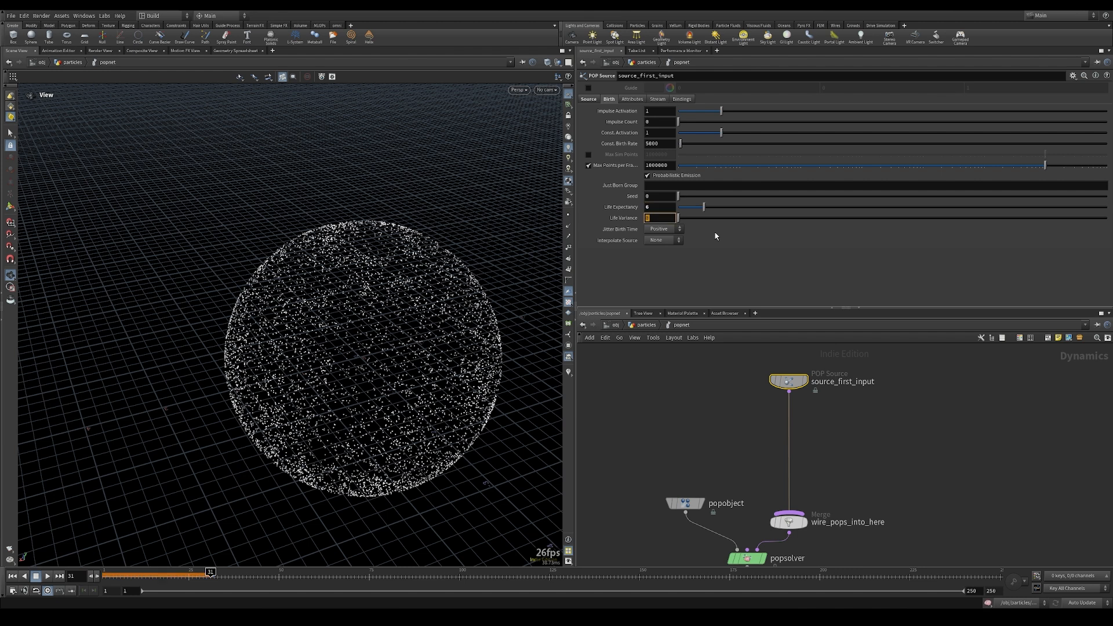
{"action": "type", "text": "2"}
{"action": "key", "text": "Return"}
{"action": "left_click_drag", "start_coordinate": [147, 577], "coordinate": [297, 578]}
- In the density VOP, wire the Add node's output directly into the density Bind, and scrub the simulation again at the geometry level
{"action": "left_click", "coordinate": [646, 326]}
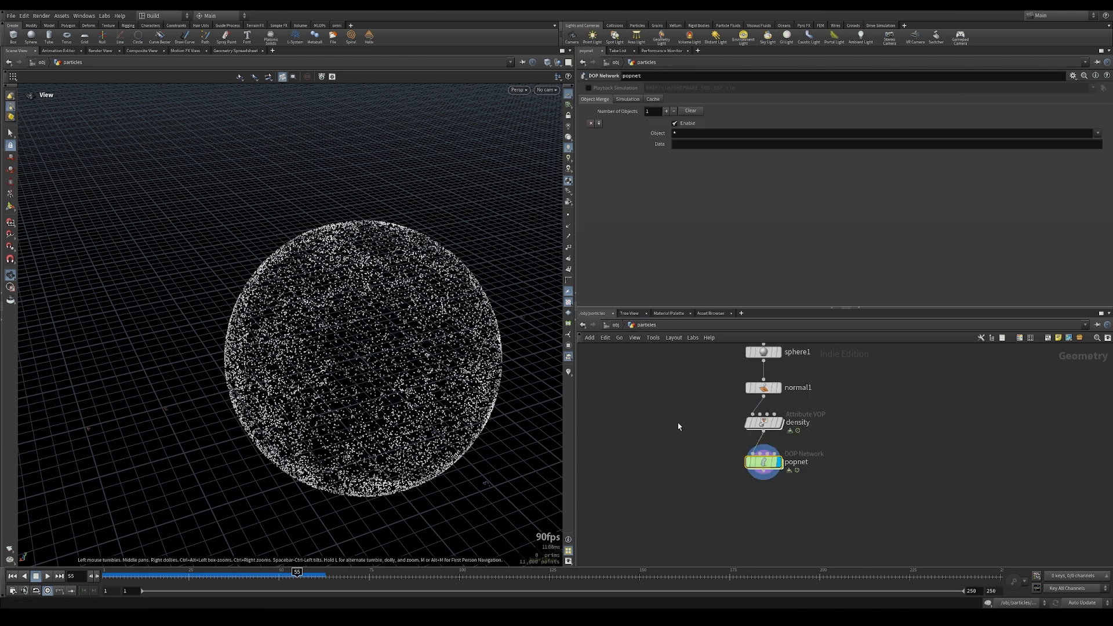
{"action": "left_click", "coordinate": [764, 427]}
{"action": "double_click", "coordinate": [764, 427]}
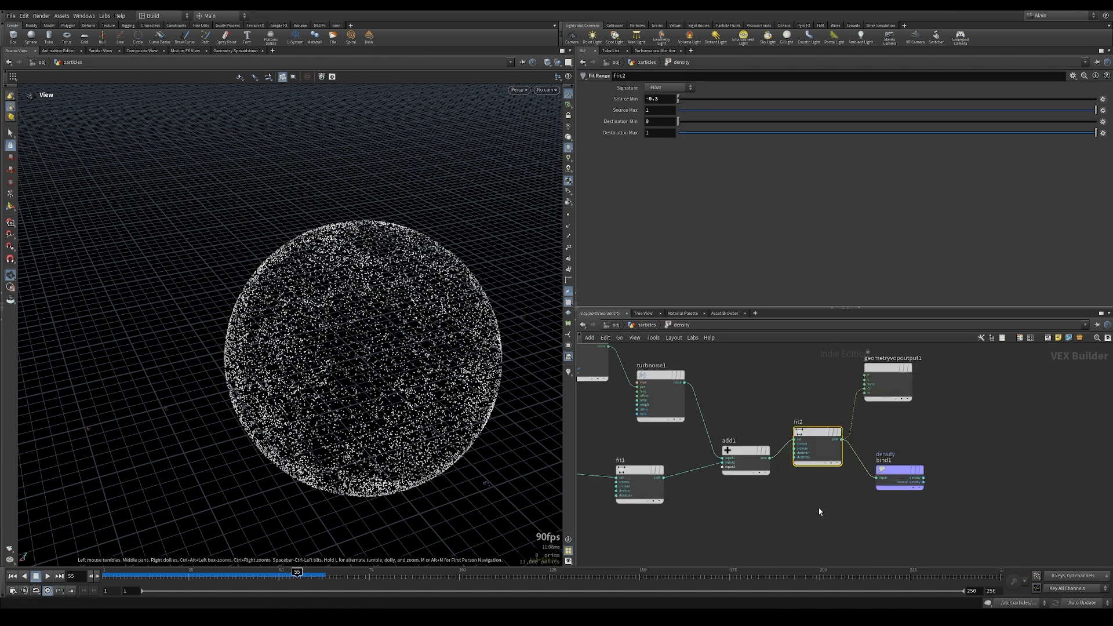
{"action": "left_click_drag", "start_coordinate": [809, 443], "coordinate": [809, 399]}
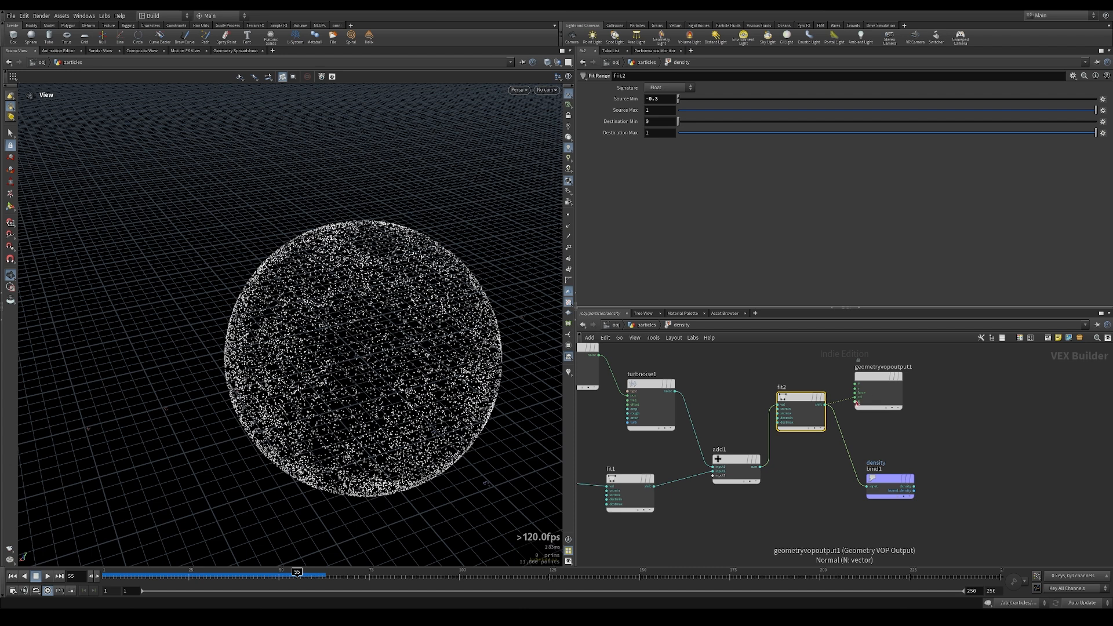
{"action": "left_click_drag", "start_coordinate": [762, 469], "coordinate": [867, 486]}
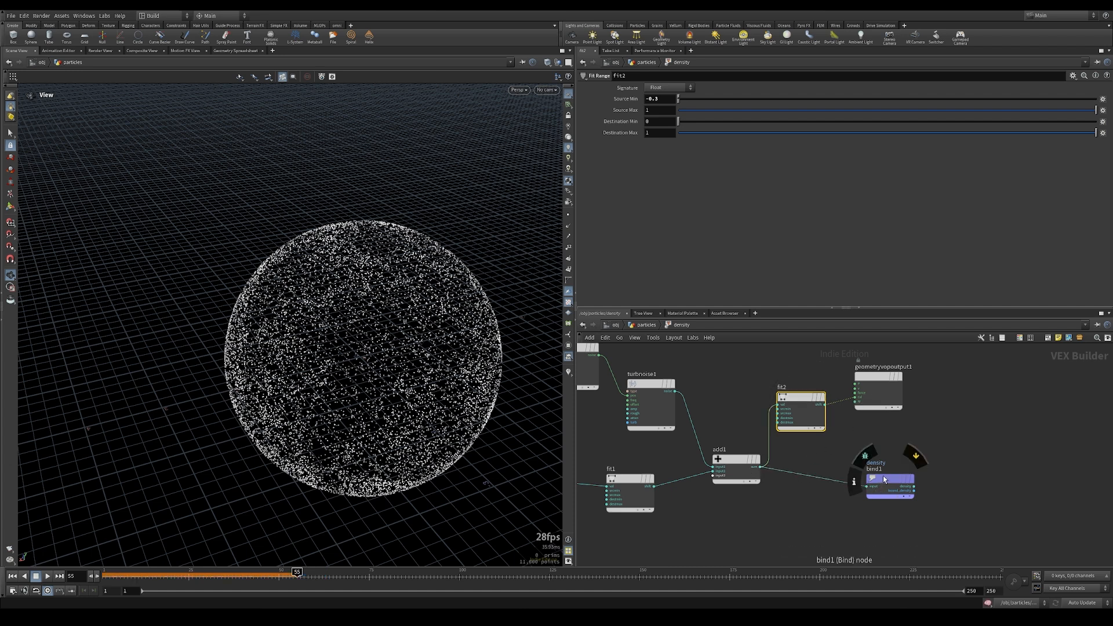
{"action": "left_click", "coordinate": [648, 324]}
{"action": "left_click", "coordinate": [763, 462]}
{"action": "left_click_drag", "start_coordinate": [146, 576], "coordinate": [235, 576]}
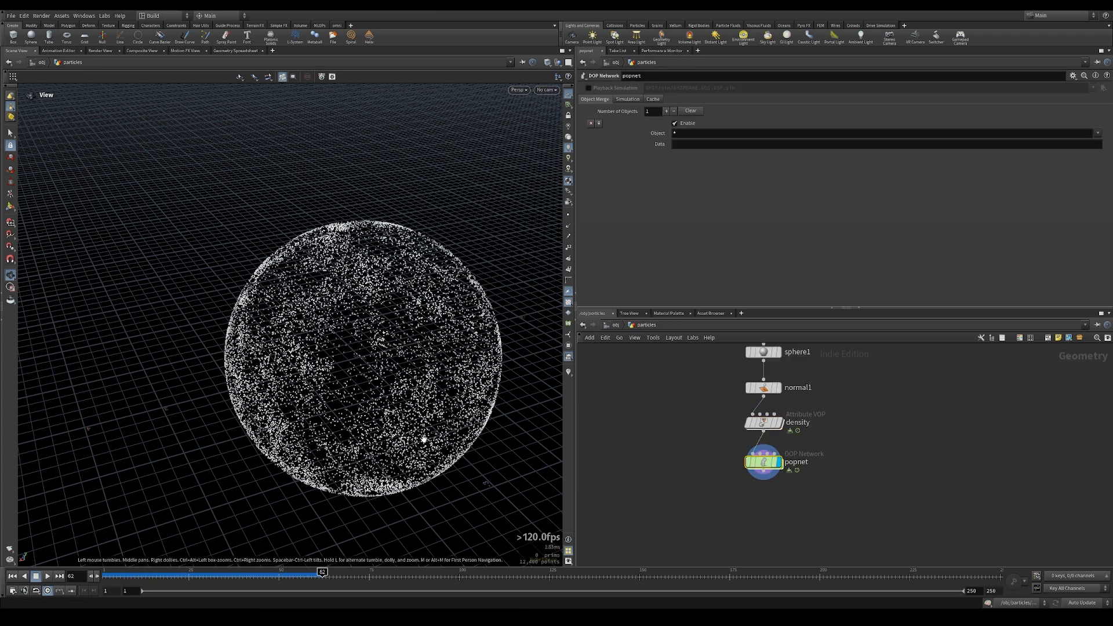
- Set the viewport's particle display to Pixels and view the sphere from farther away
{"action": "left_click", "coordinate": [568, 181]}
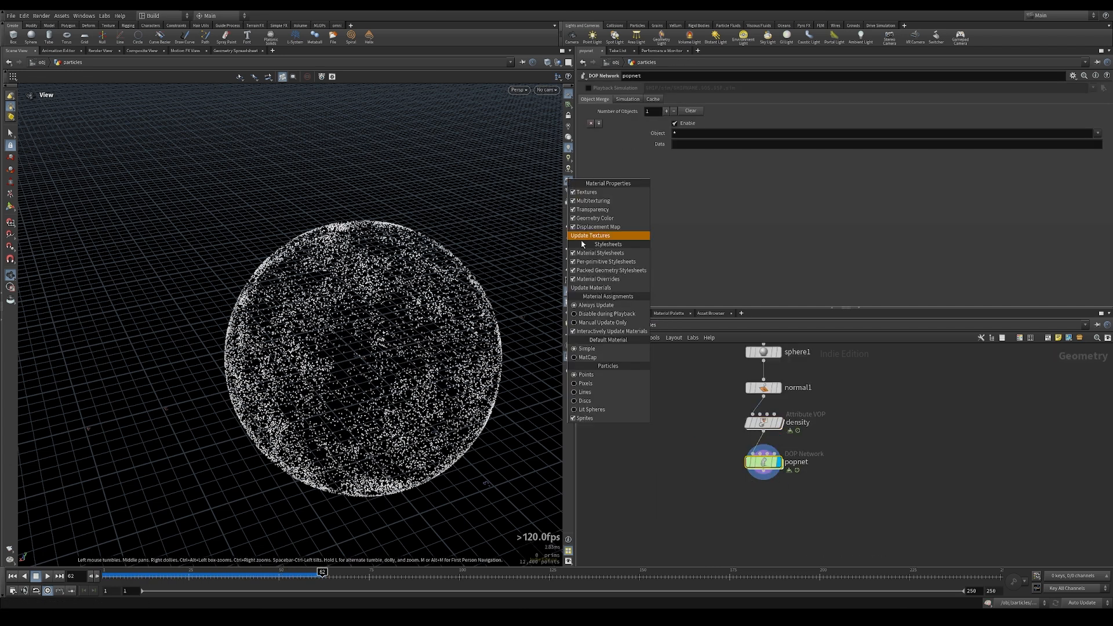
{"action": "left_click", "coordinate": [585, 383]}
{"action": "left_click_drag", "start_coordinate": [390, 395], "coordinate": [337, 419]}
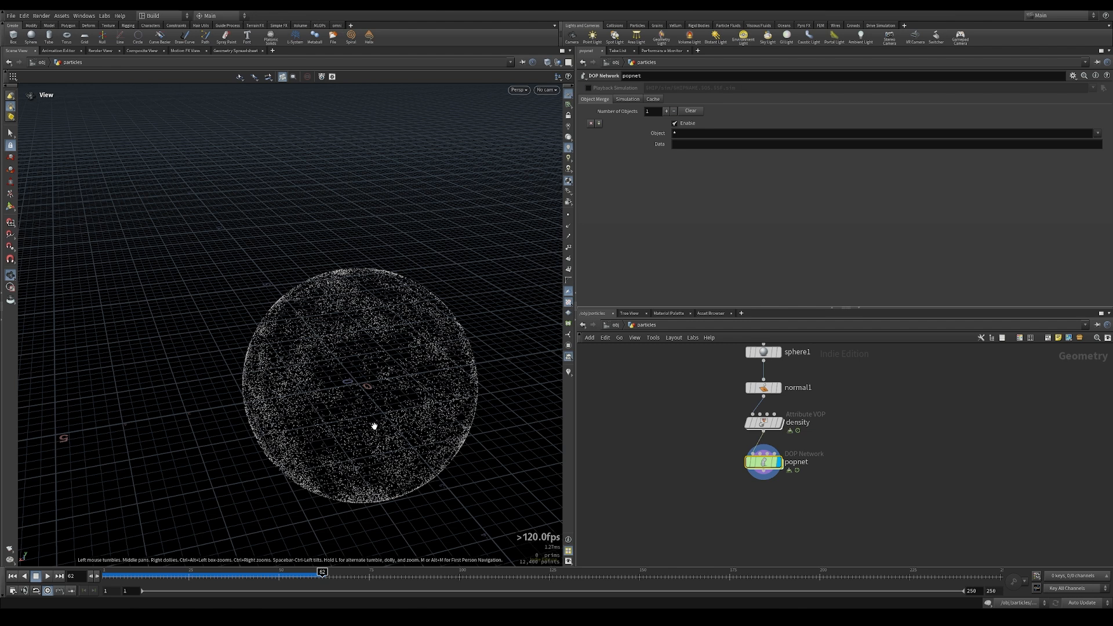
- Inside the POP network, add a POP Force node beside the wire below the POP Source
{"action": "double_click", "coordinate": [763, 463]}
{"action": "scroll", "coordinate": [766, 507], "scroll_direction": "down", "scroll_amount": 3}
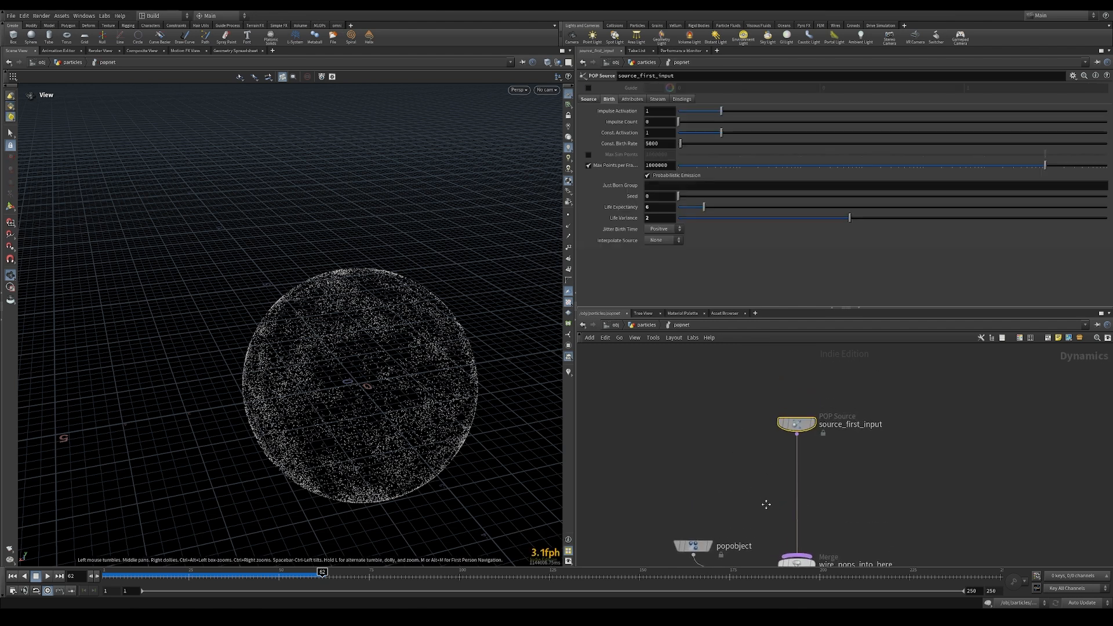
{"action": "left_click_drag", "start_coordinate": [781, 441], "coordinate": [781, 411]}
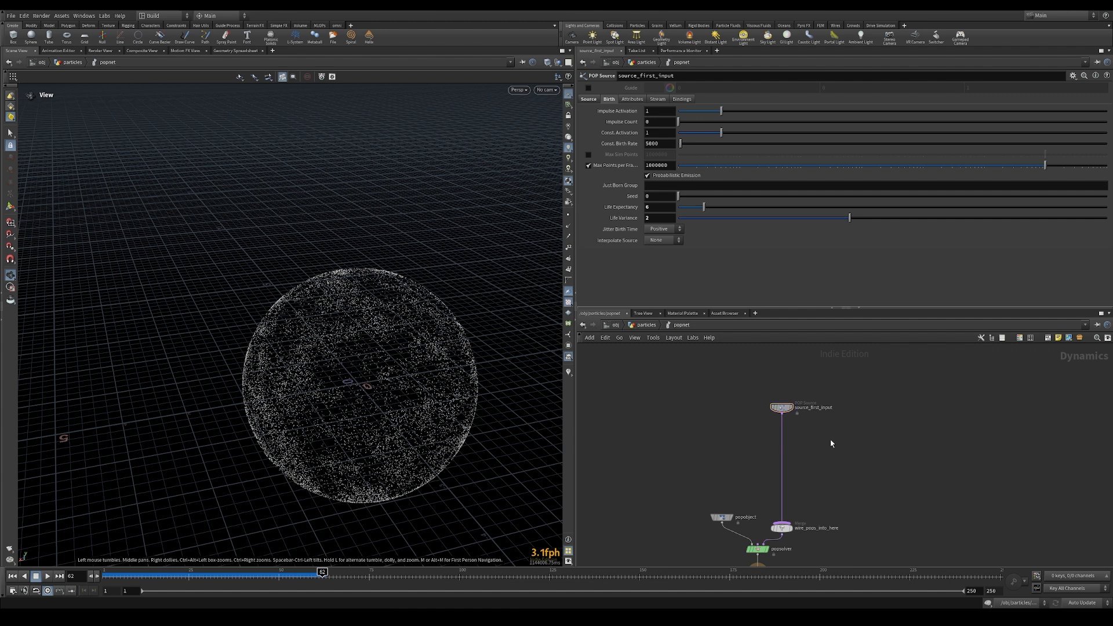
{"action": "key", "text": "Tab"}
{"action": "type", "text": "popfor"}
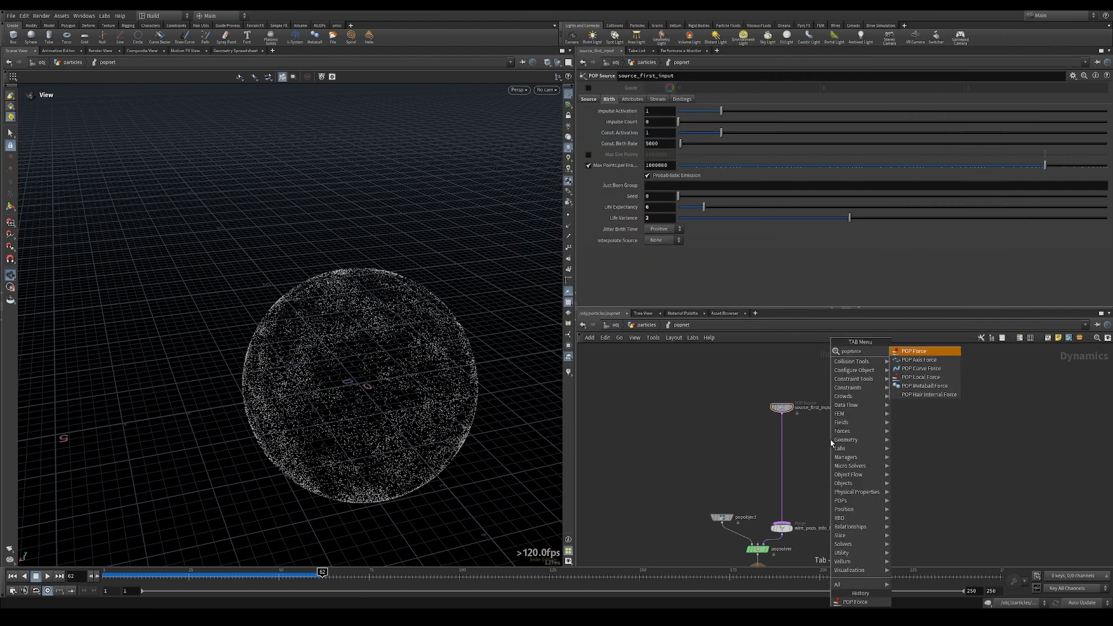
{"action": "type", "text": "ce"}
{"action": "left_click", "coordinate": [916, 352]}
{"action": "left_click", "coordinate": [809, 429]}
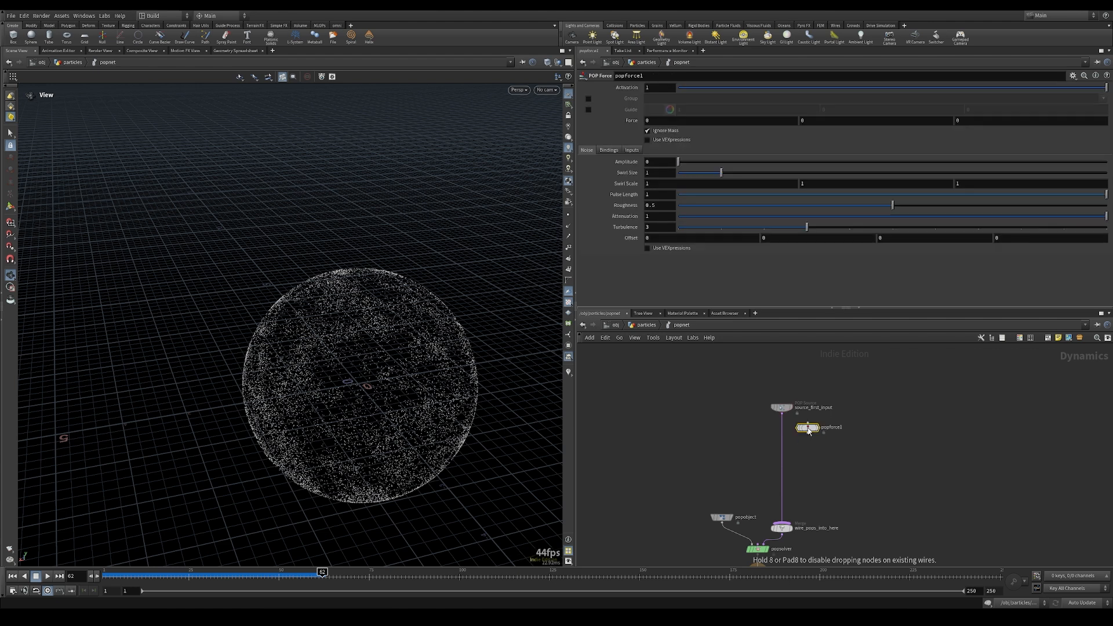
- Insert the POP Force into the wire between the POP Source and the merge node
{"action": "scroll", "coordinate": [808, 430], "scroll_direction": "up", "scroll_amount": 3}
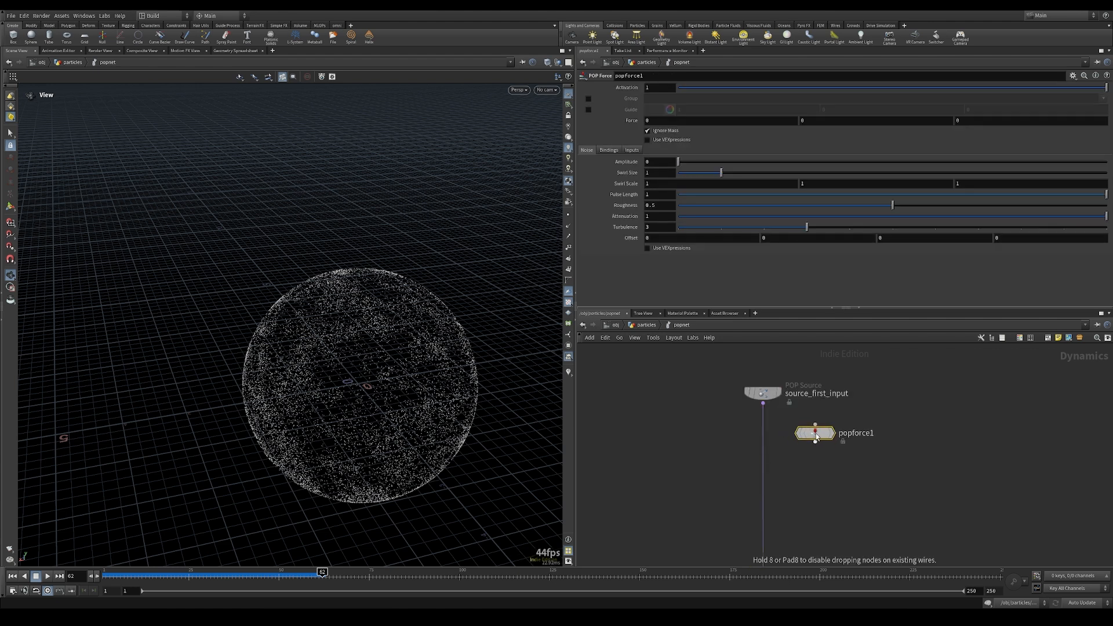
{"action": "left_click_drag", "start_coordinate": [815, 435], "coordinate": [816, 435]}
{"action": "left_click_drag", "start_coordinate": [817, 436], "coordinate": [817, 436]}
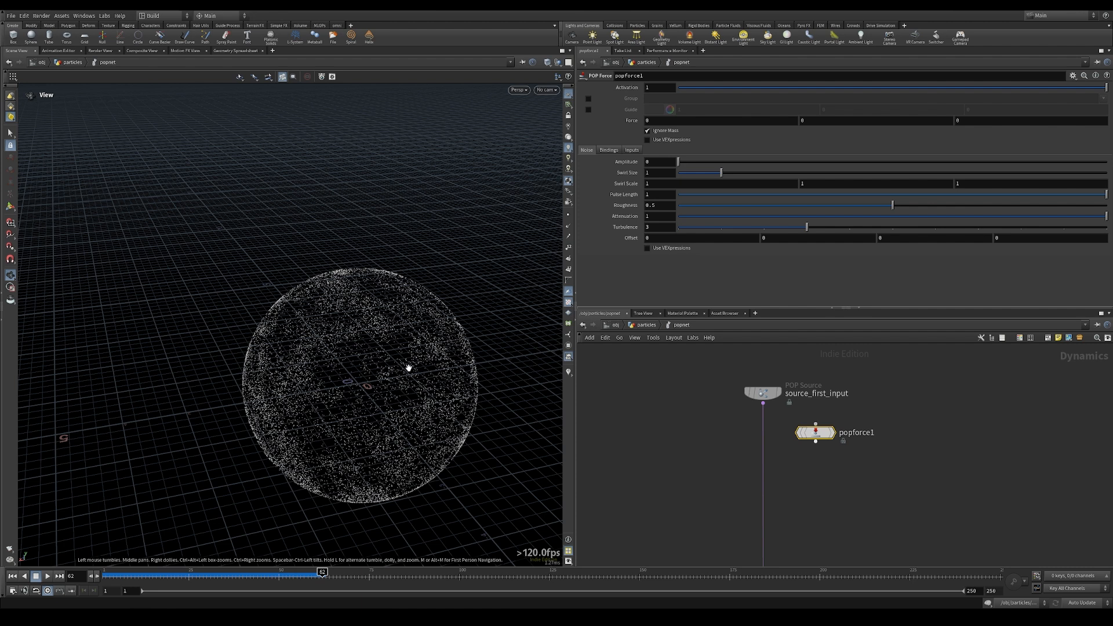
{"action": "middle_click_drag", "start_coordinate": [678, 476], "coordinate": [708, 454]}
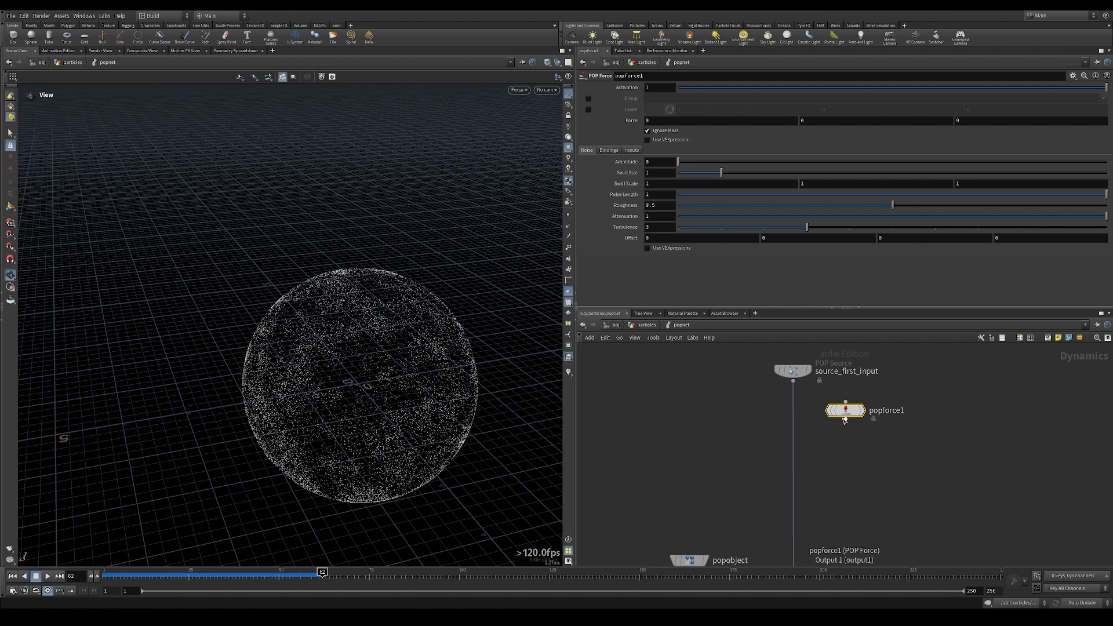
{"action": "left_click_drag", "start_coordinate": [833, 418], "coordinate": [781, 417]}
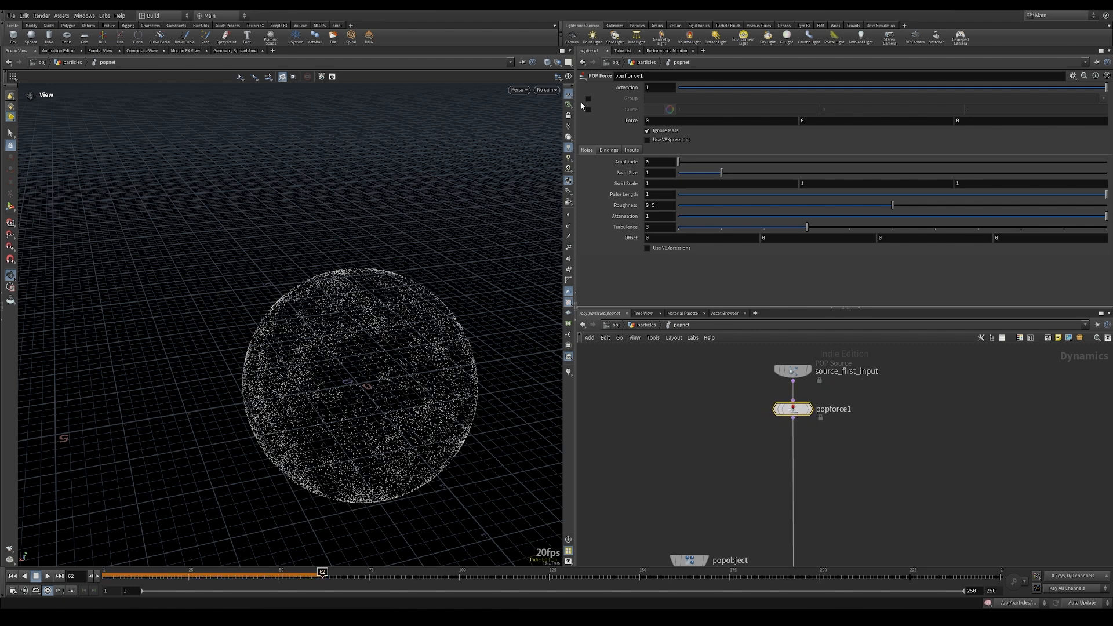
- Enable the POP Force's guide, set its noise Amplitude to 1, and play the simulation from the start
{"action": "left_click", "coordinate": [588, 110]}
{"action": "scroll", "coordinate": [398, 288], "scroll_direction": "down", "scroll_amount": 3}
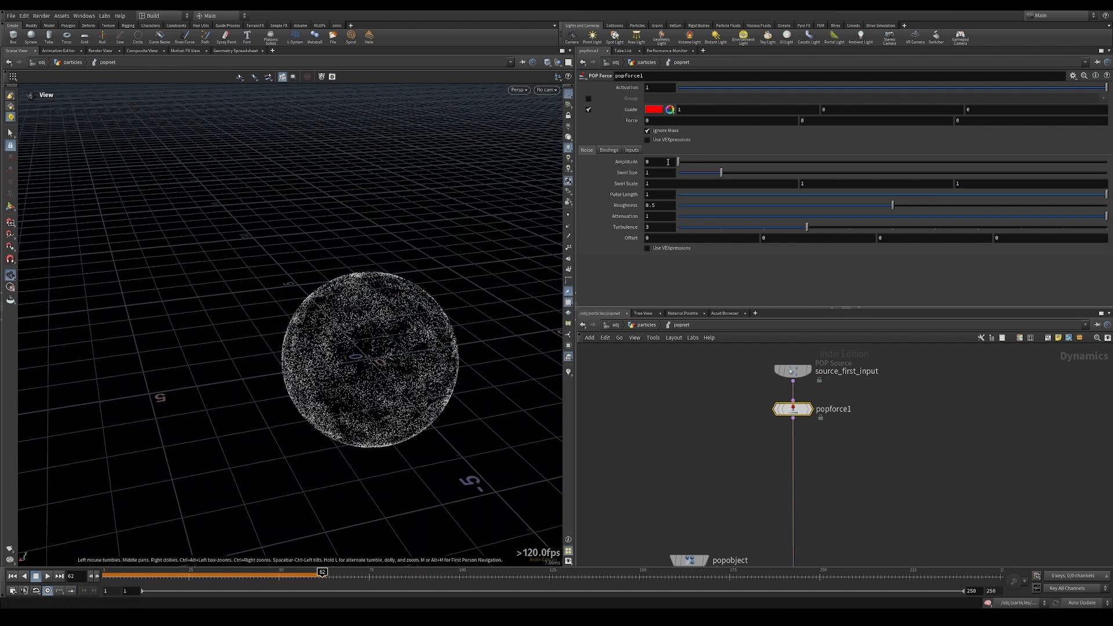
{"action": "left_click_drag", "start_coordinate": [679, 162], "coordinate": [717, 166]}
{"action": "type", "text": "1"}
{"action": "key", "text": "Return"}
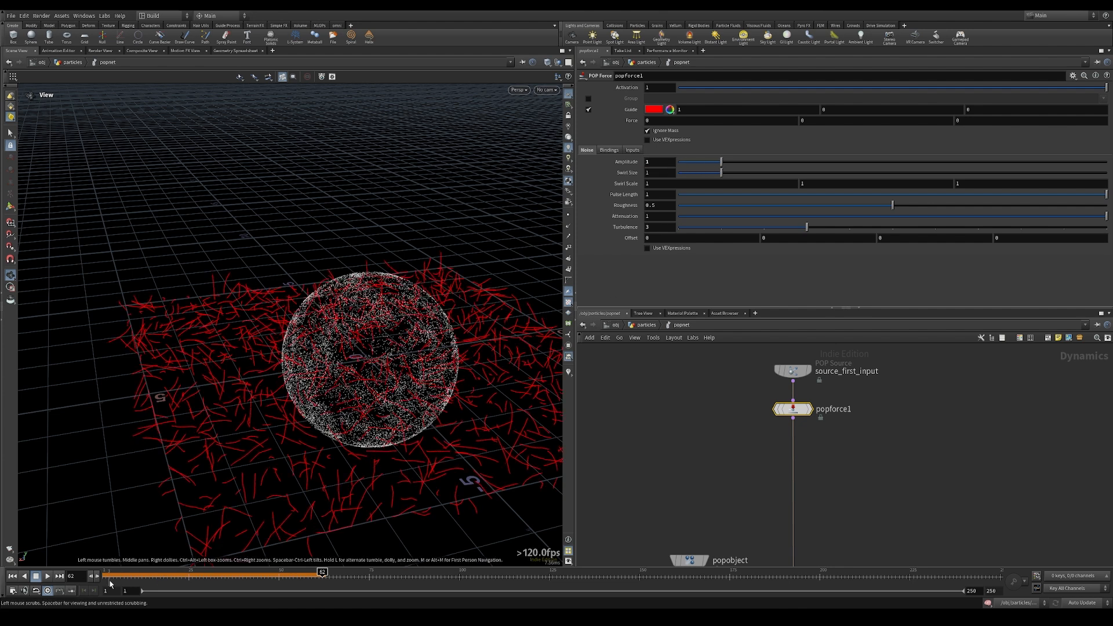
{"action": "left_click_drag", "start_coordinate": [129, 579], "coordinate": [103, 578]}
{"action": "left_click", "coordinate": [48, 578]}
{"action": "left_click_drag", "start_coordinate": [291, 410], "coordinate": [233, 361]}
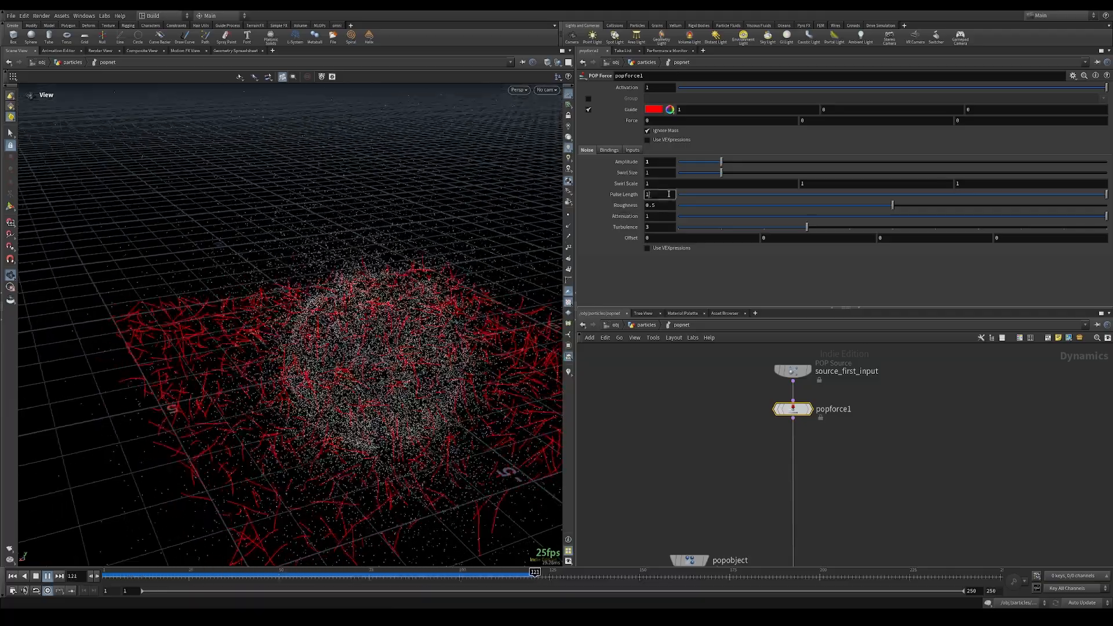
- Set the POP Force's Pulse Length to 10 and Swirl Size to 4
{"action": "type", "text": "0"}
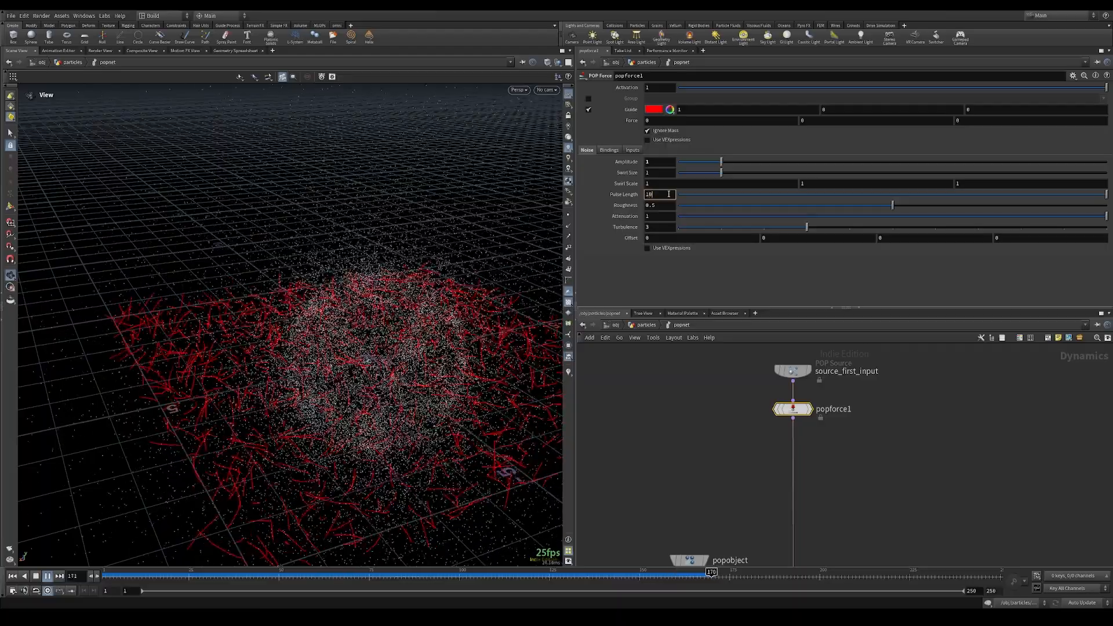
{"action": "key", "text": "Return"}
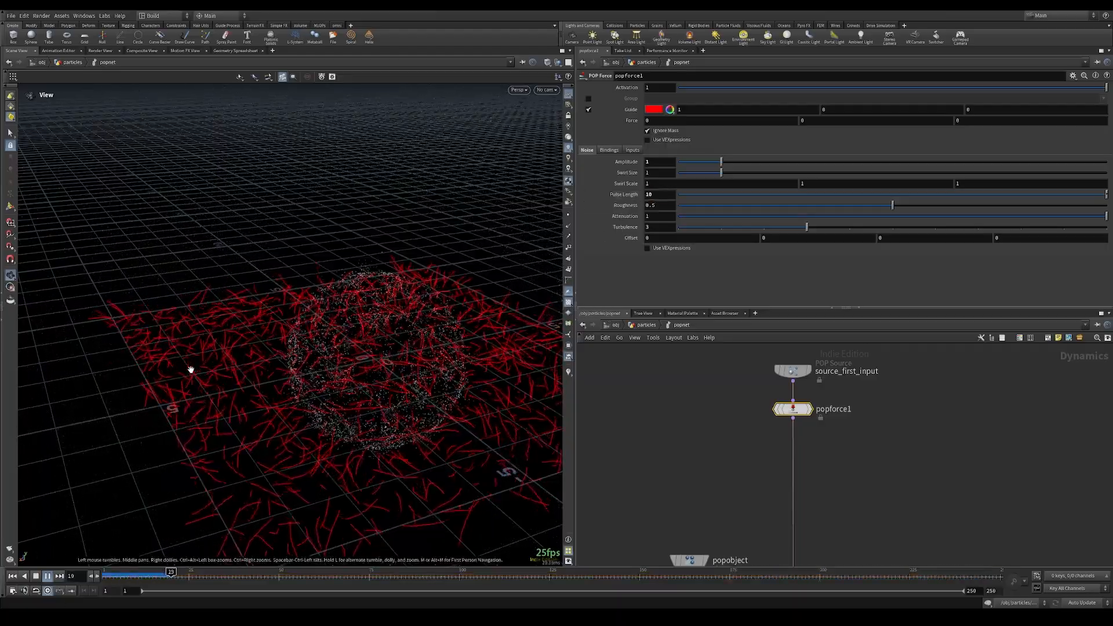
{"action": "middle_click_drag", "start_coordinate": [659, 161], "coordinate": [675, 157]}
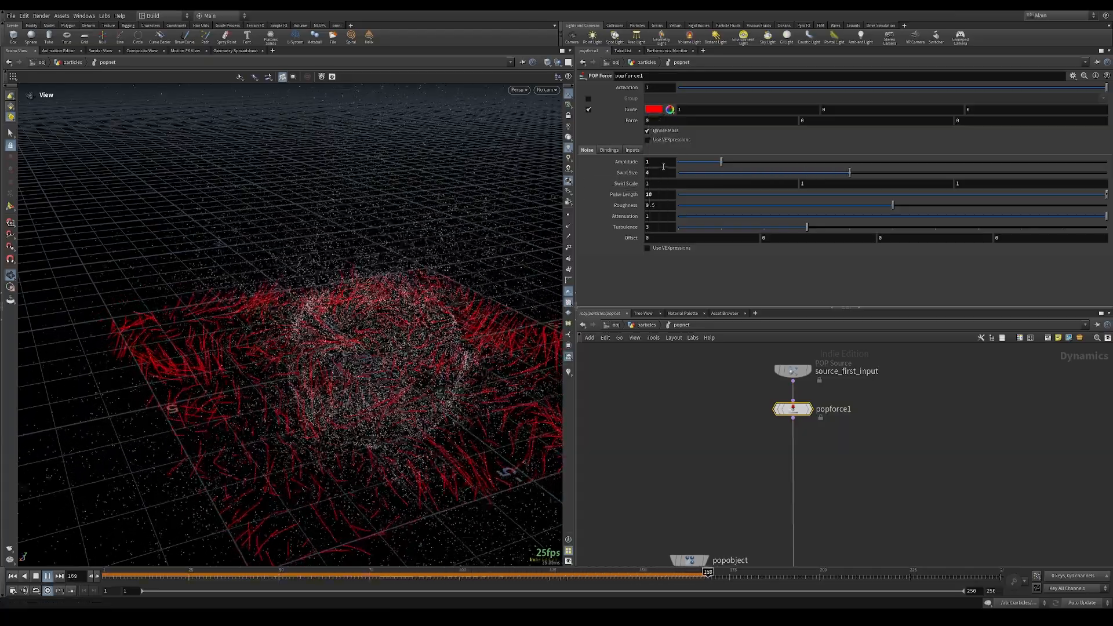
- Lower the POP Force's Amplitude to 0.06, turn off its guide, and replay the simulation from frame 1
{"action": "left_click", "coordinate": [663, 164]}
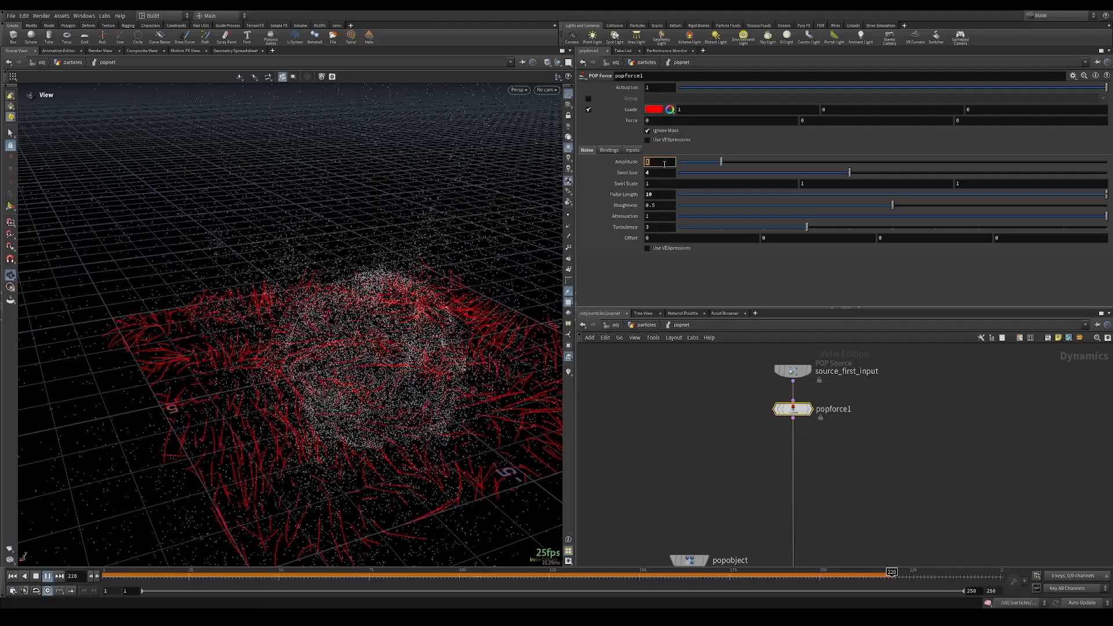
{"action": "type", "text": "0.0"}
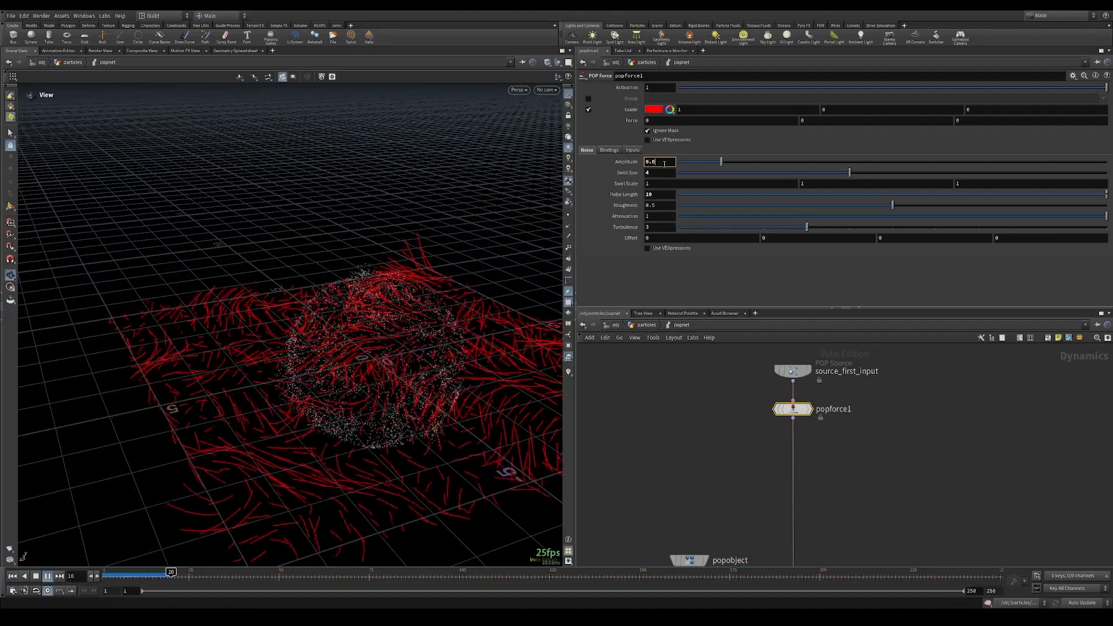
{"action": "type", "text": "6"}
{"action": "key", "text": "Return"}
{"action": "left_click", "coordinate": [107, 572]}
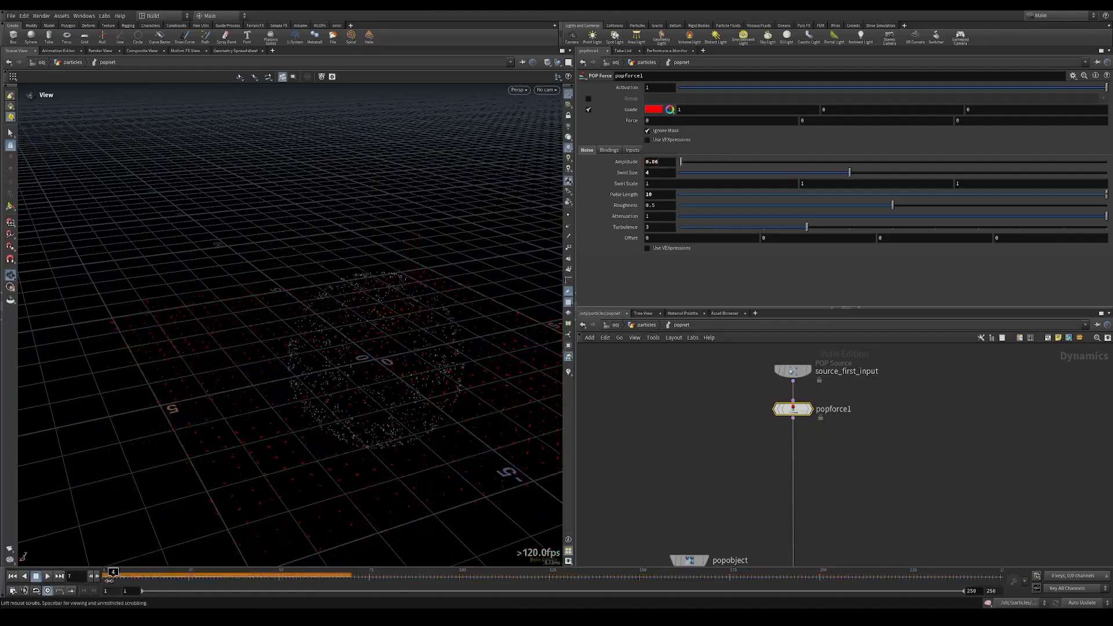
{"action": "left_click", "coordinate": [588, 109]}
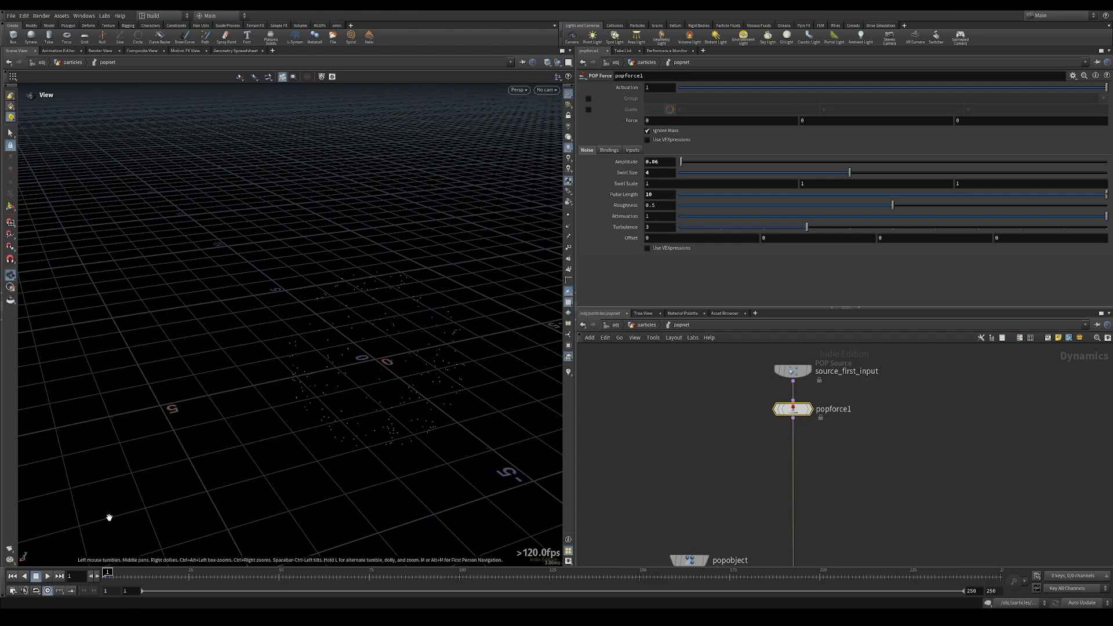
{"action": "left_click", "coordinate": [48, 576]}
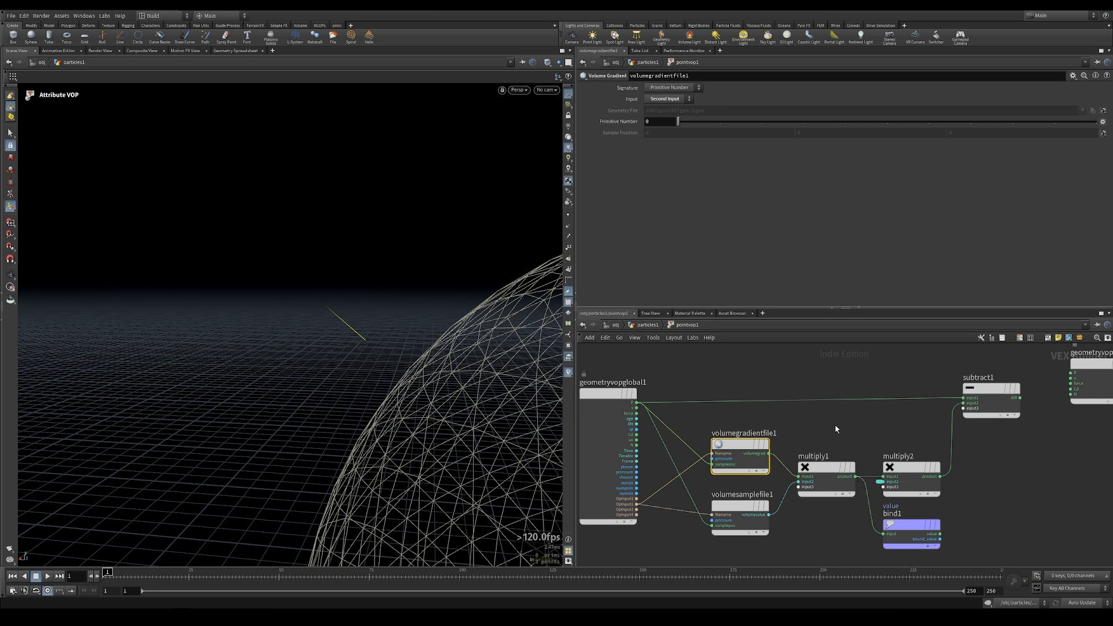
- In pointvop1, temporarily feed the volume gradient into the value Bind to compare the vectors, and reconnect the first Multiply's product
{"action": "middle_click_drag", "start_coordinate": [754, 451], "coordinate": [766, 433]}
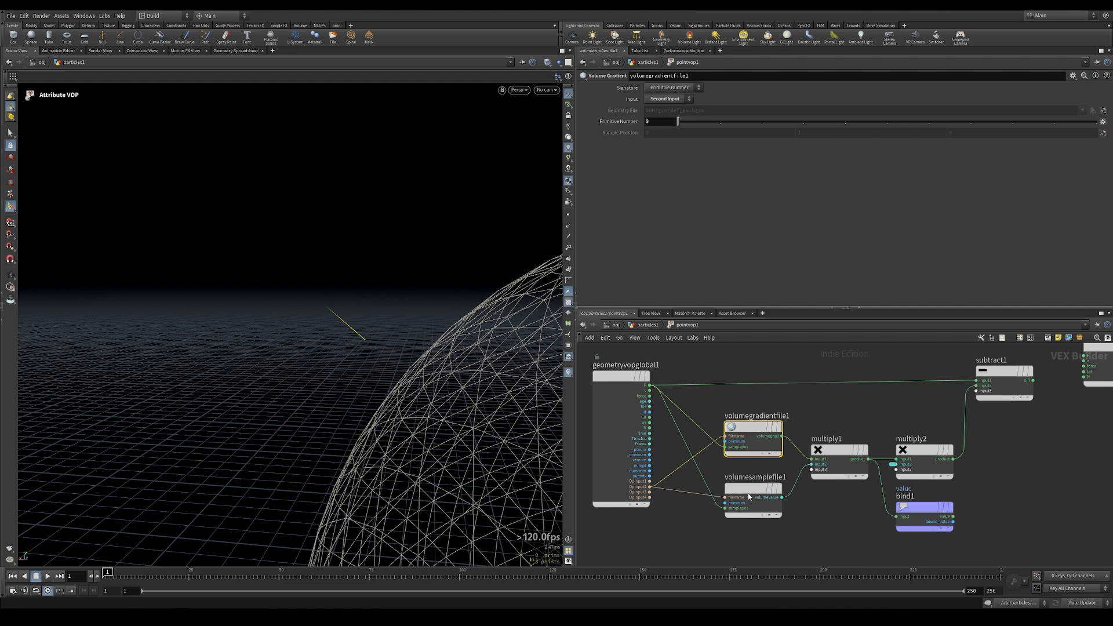
{"action": "mouse_move", "coordinate": [748, 494]}
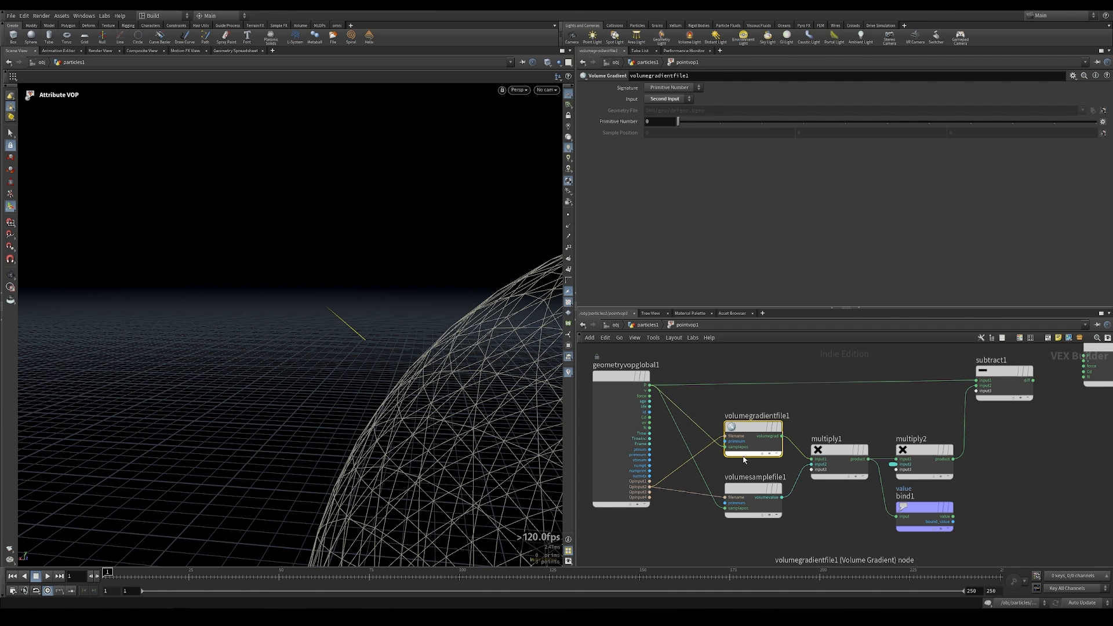
{"action": "mouse_move", "coordinate": [755, 431]}
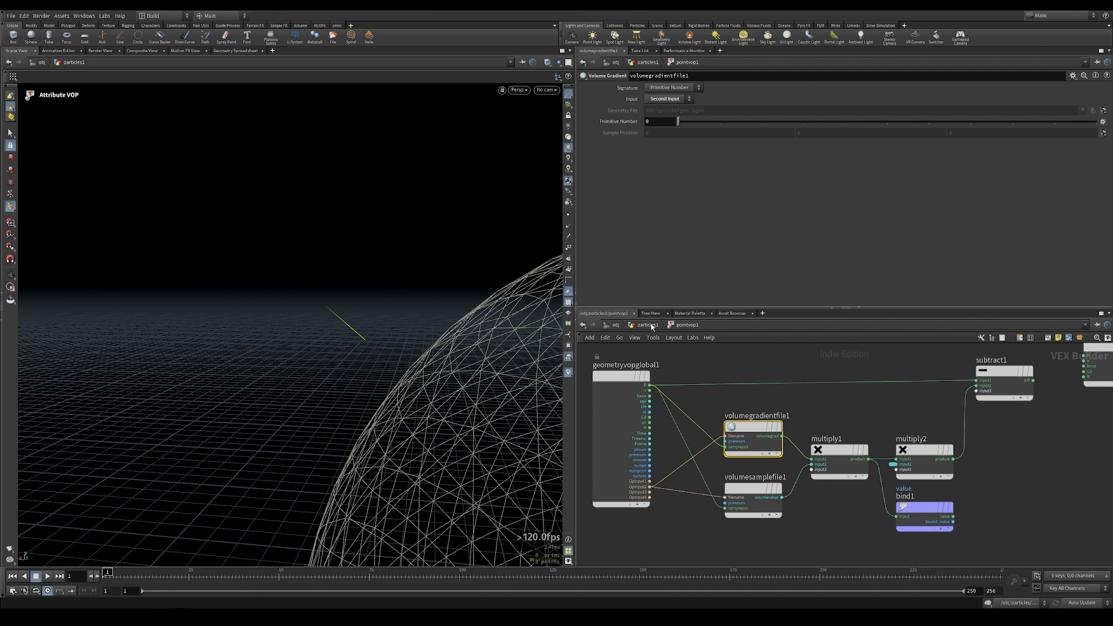
{"action": "left_click", "coordinate": [782, 436]}
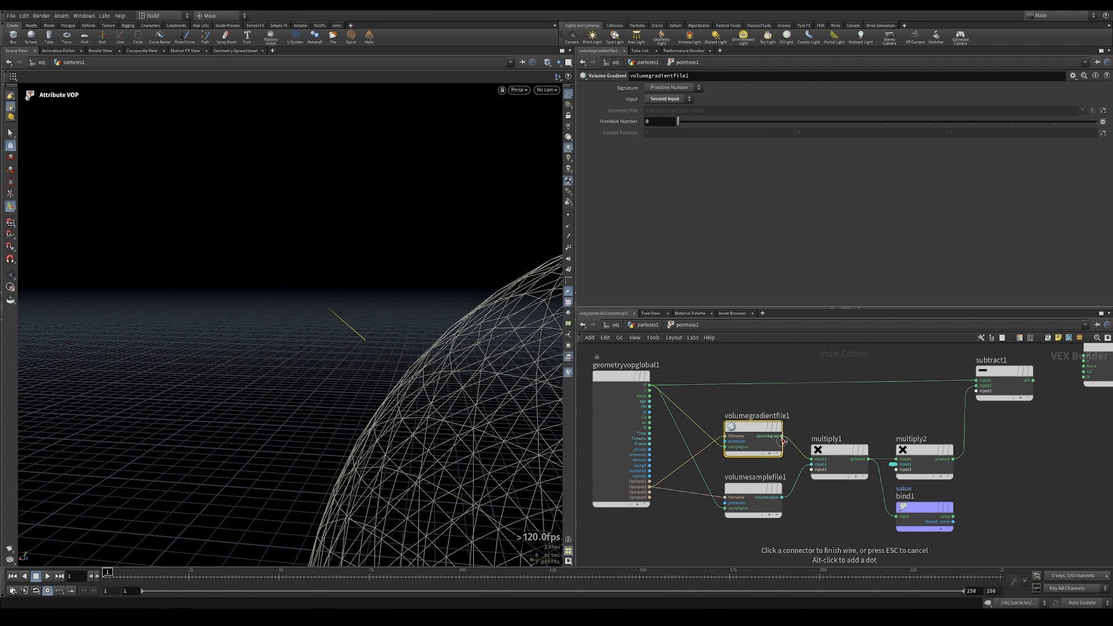
{"action": "left_click", "coordinate": [896, 516]}
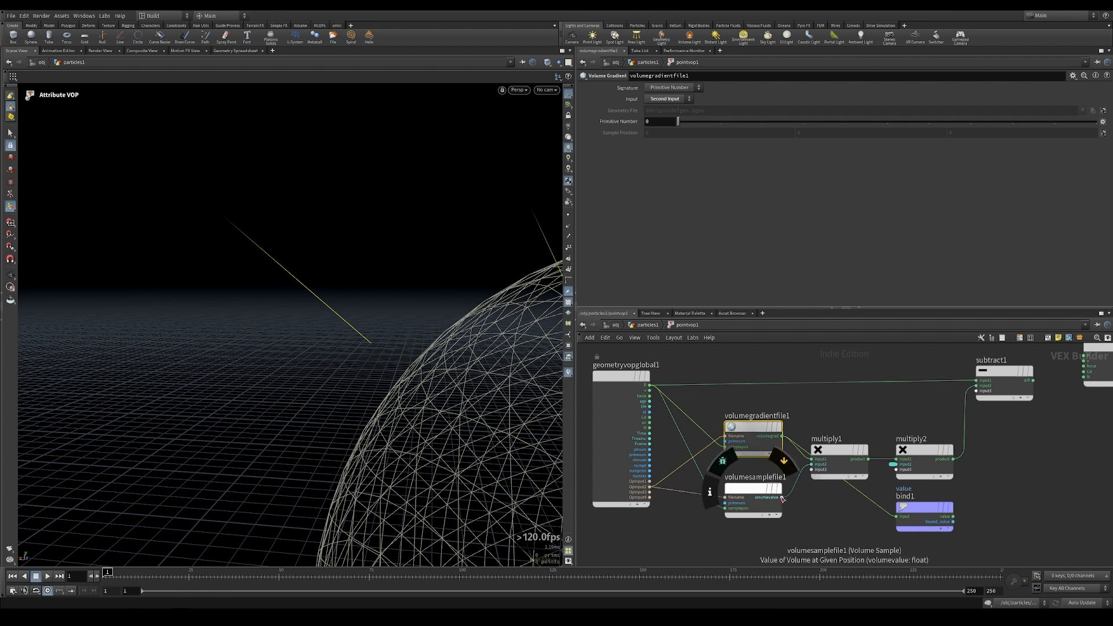
{"action": "left_click", "coordinate": [867, 459]}
{"action": "left_click", "coordinate": [897, 517]}
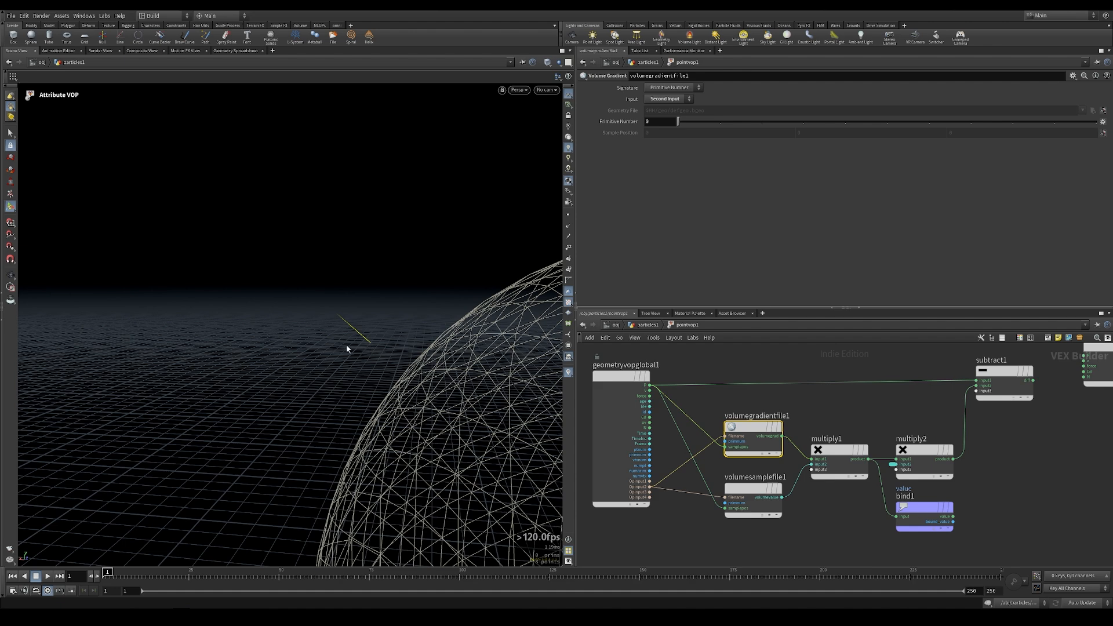
- Return to the particles1 network, select the Add node, and examine its points' vectors near the sphere's surface
{"action": "left_click", "coordinate": [645, 325]}
{"action": "left_click", "coordinate": [723, 413]}
{"action": "left_click_drag", "start_coordinate": [450, 339], "coordinate": [390, 337], "text": "alt"}
{"action": "middle_click_drag", "start_coordinate": [390, 338], "coordinate": [375, 321], "text": "alt"}
{"action": "right_click_drag", "start_coordinate": [375, 320], "coordinate": [443, 342], "text": "alt"}
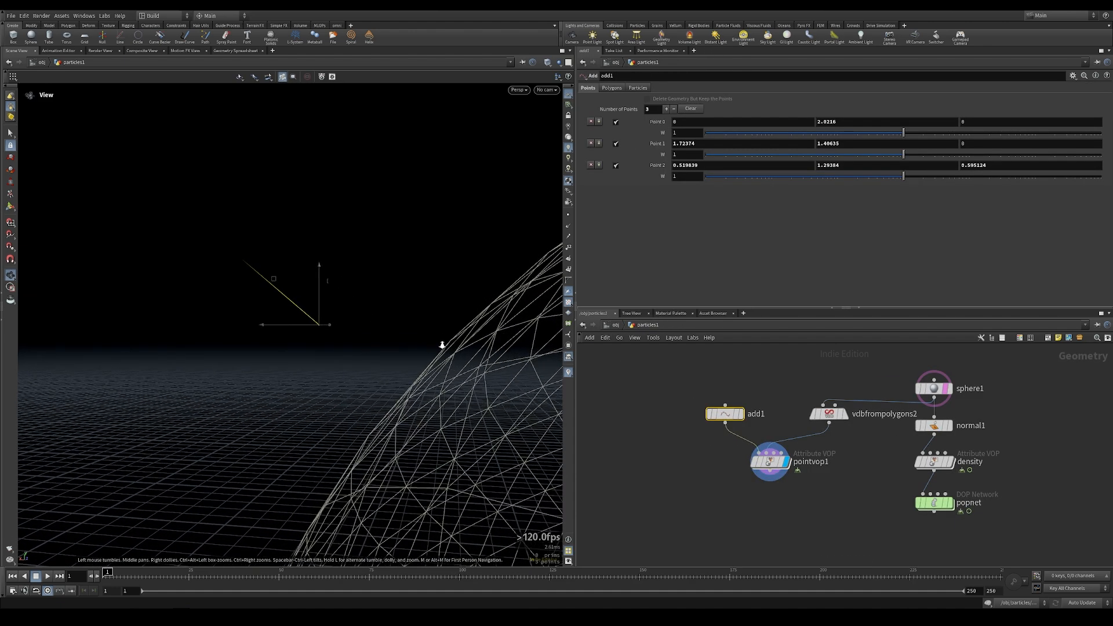
- Move the Add node's Point 1 around near the sphere to examine how its vector reacts
{"action": "key", "text": "Return"}
{"action": "left_click_drag", "start_coordinate": [258, 282], "coordinate": [248, 249]}
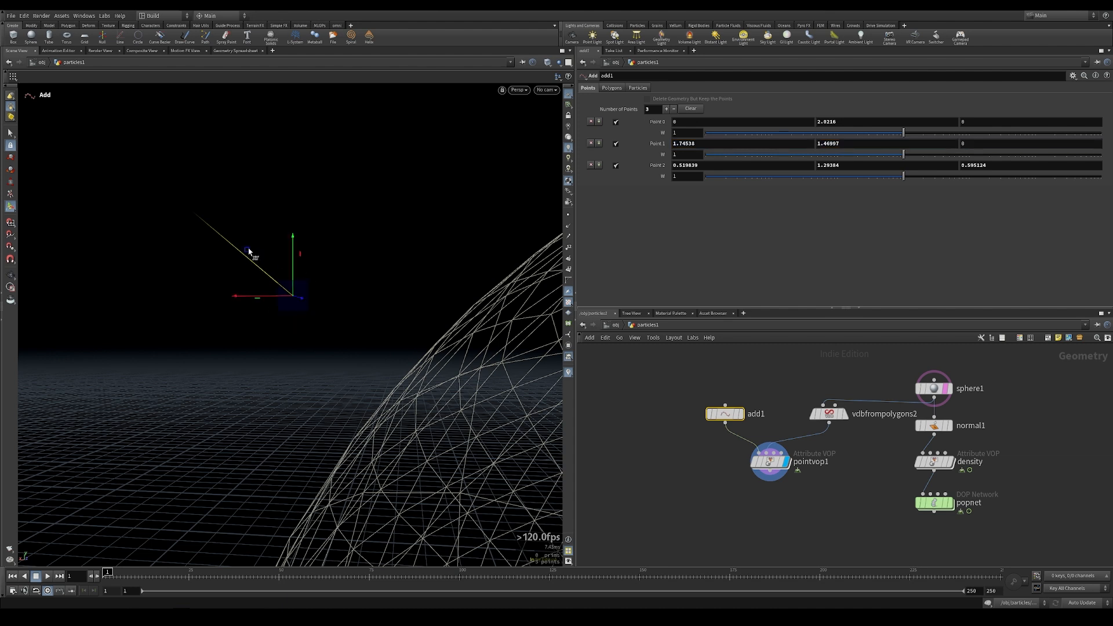
{"action": "left_click_drag", "start_coordinate": [248, 250], "coordinate": [366, 321]}
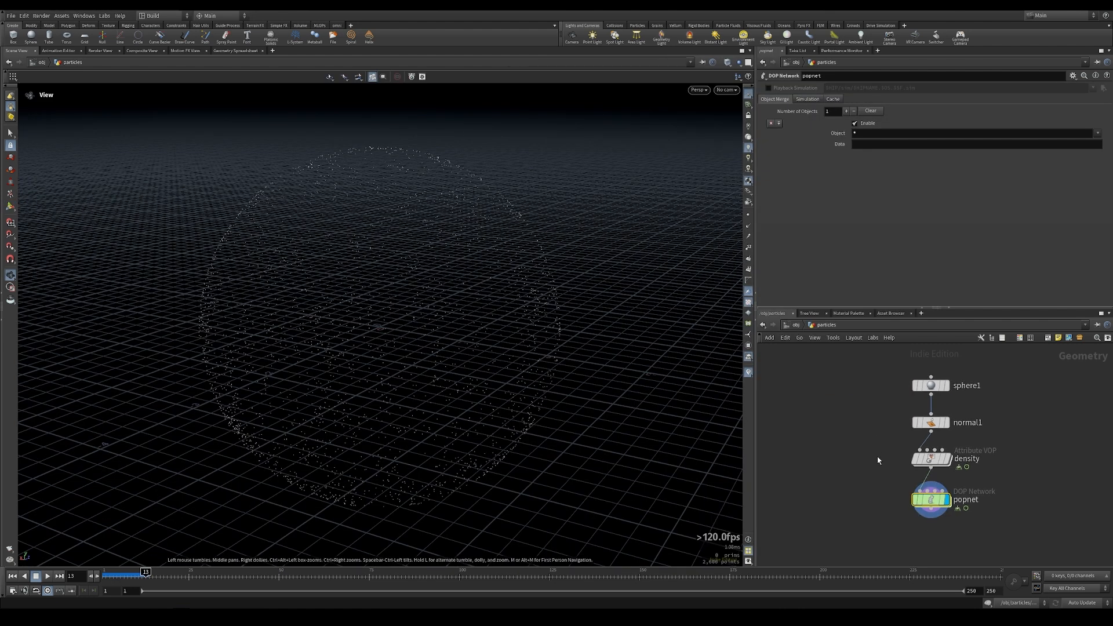
- In the particles network, add a VDB from Polygons node fed by sphere1 and display it
{"action": "middle_click_drag", "start_coordinate": [882, 462], "coordinate": [826, 427]}
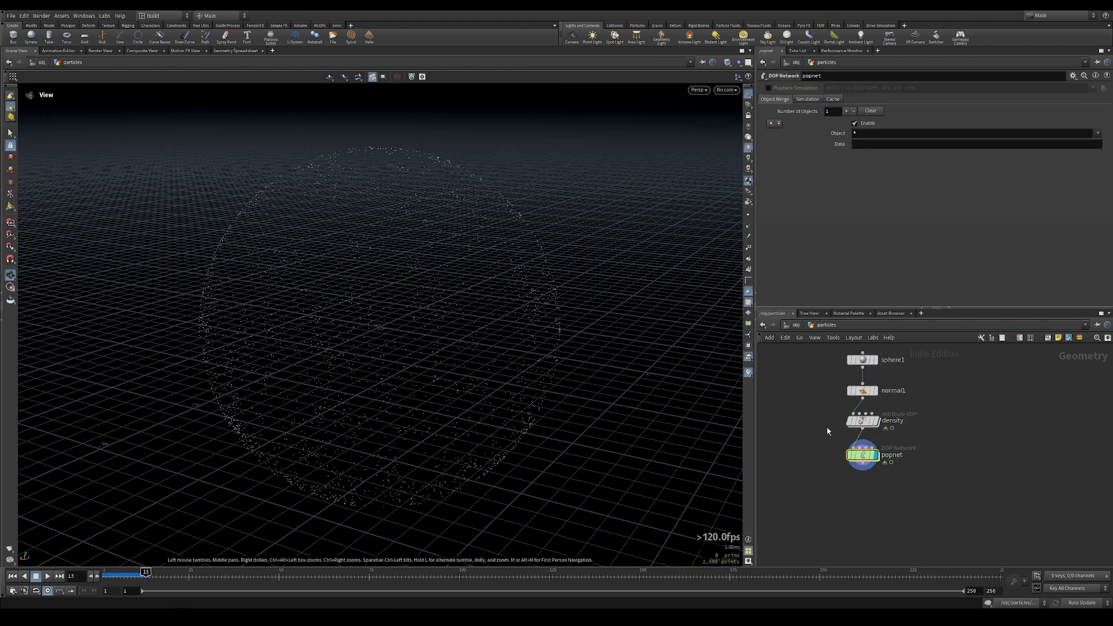
{"action": "key", "text": "Tab"}
{"action": "type", "text": "vdb"}
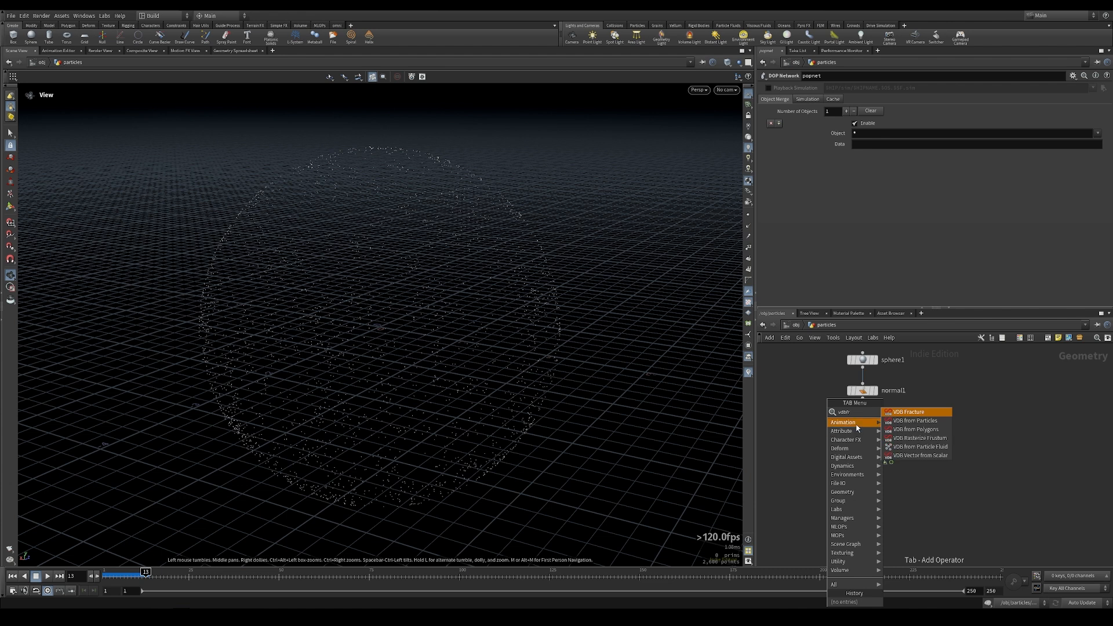
{"action": "left_click", "coordinate": [915, 429]}
{"action": "left_click_drag", "start_coordinate": [862, 398], "coordinate": [934, 412]}
{"action": "left_click", "coordinate": [945, 422]}
- Set the VDB from Polygons Voxel Size to 0.06 and enable Fill Interior
{"action": "left_click", "coordinate": [846, 88]}
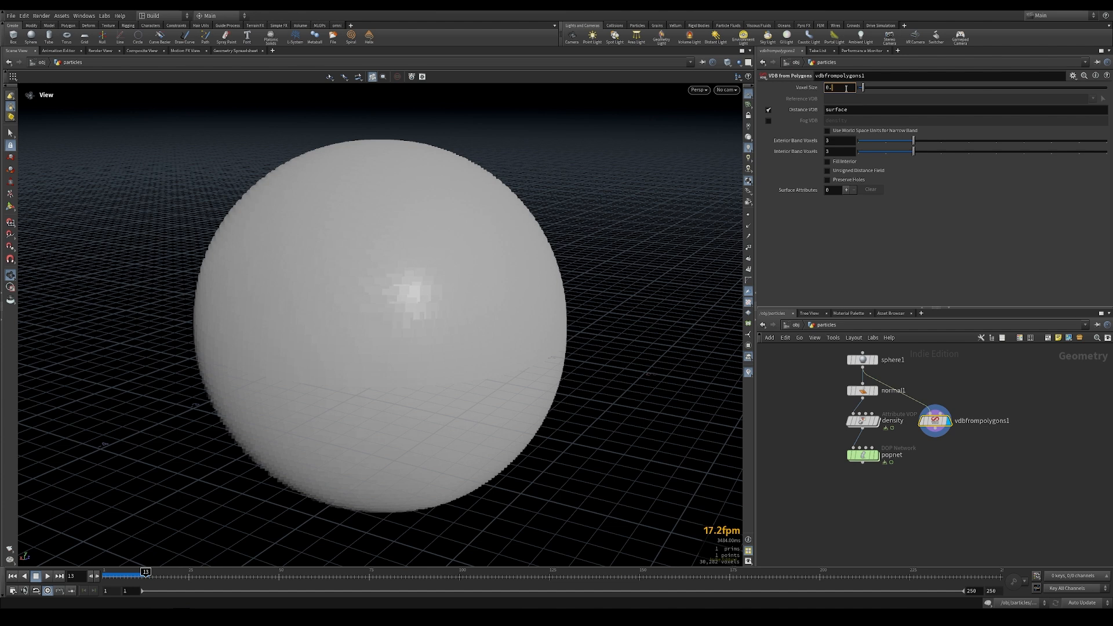
{"action": "key", "text": "Return"}
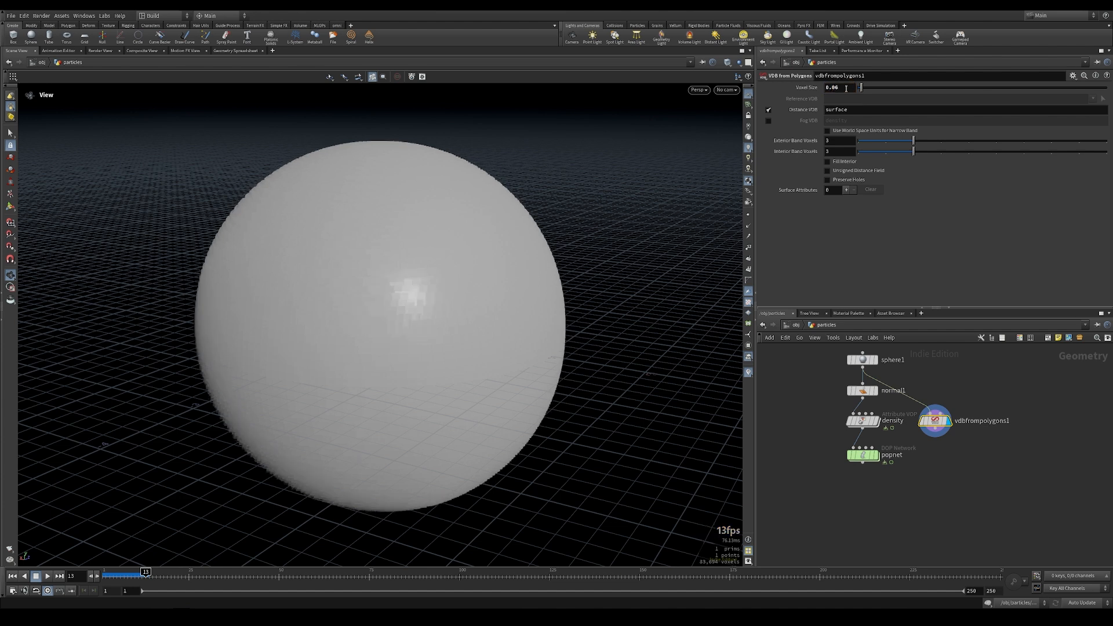
{"action": "left_click", "coordinate": [827, 161]}
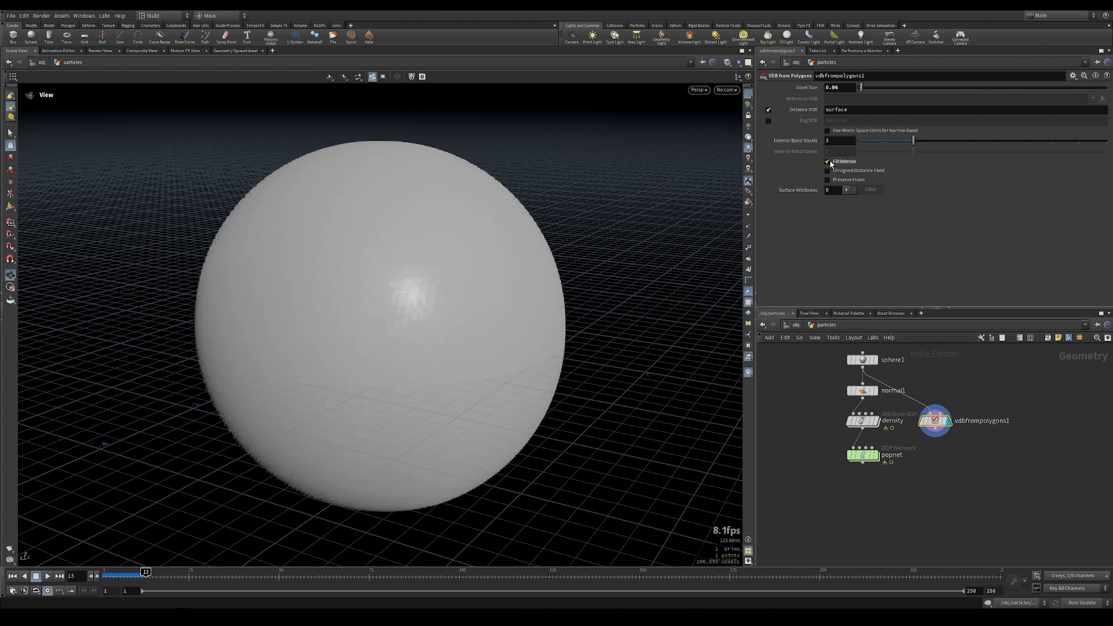
- Move popnet lower, wire vdbfrompolygons1 into its second input, and display popnet
{"action": "scroll", "coordinate": [893, 458], "scroll_direction": "up", "scroll_amount": 2}
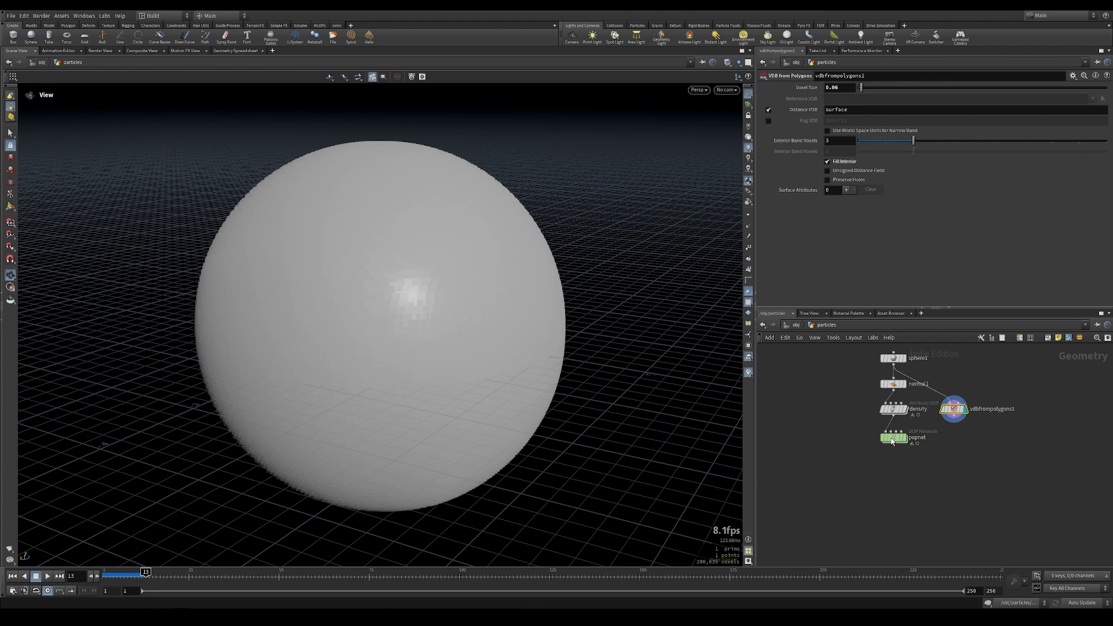
{"action": "left_click", "coordinate": [881, 439]}
{"action": "left_click_drag", "start_coordinate": [881, 438], "coordinate": [879, 482]}
{"action": "left_click", "coordinate": [967, 415]}
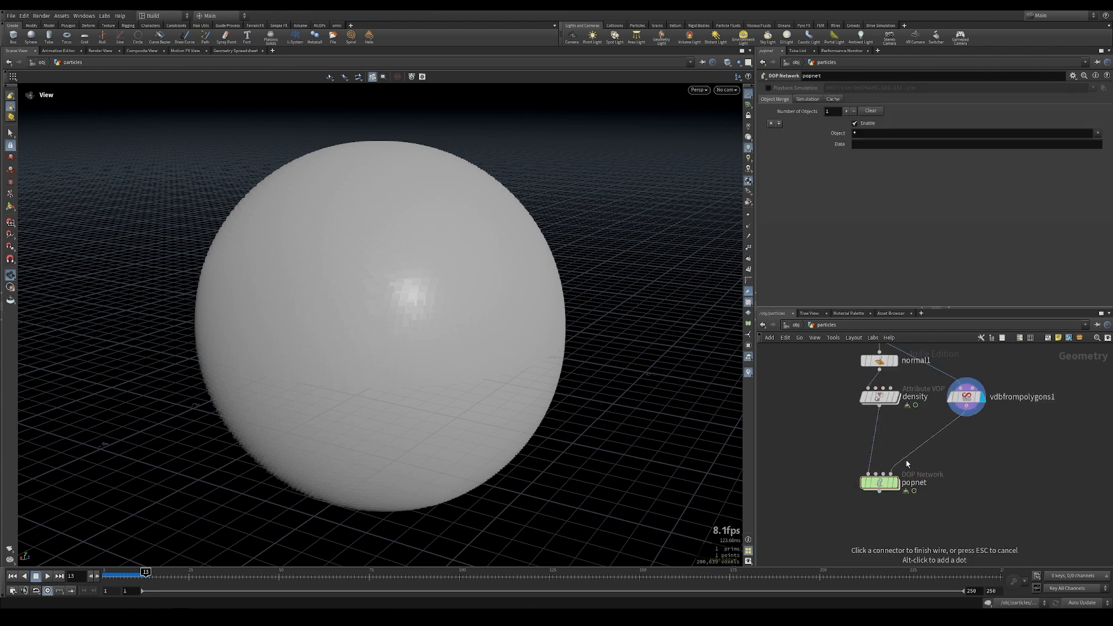
{"action": "left_click", "coordinate": [876, 480]}
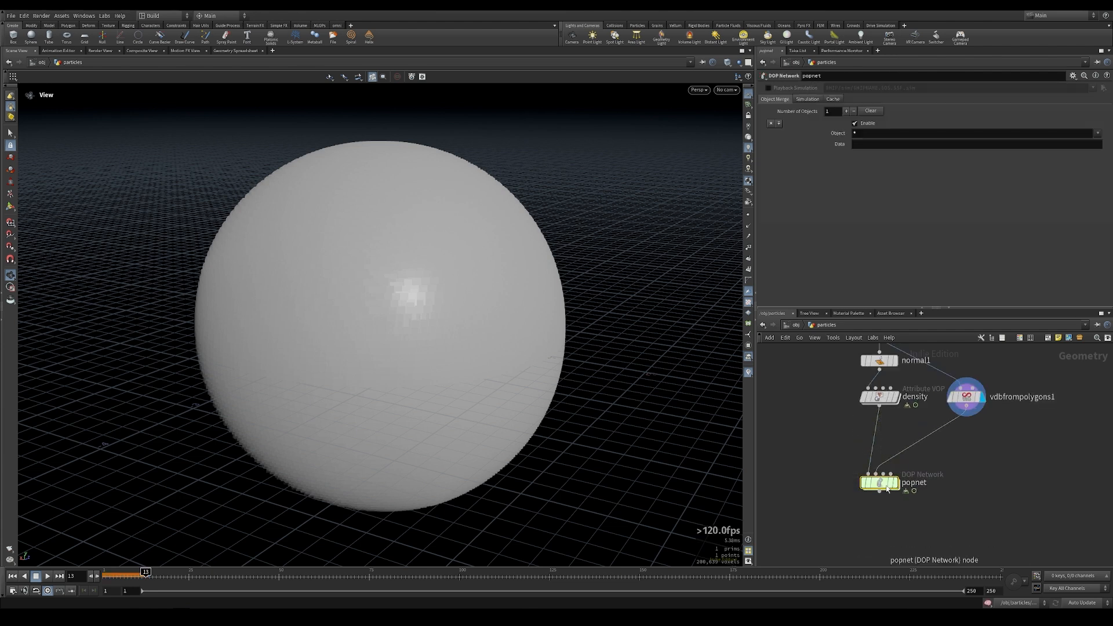
{"action": "left_click", "coordinate": [896, 485]}
- Inside popnet, insert a POP VOP between popforce1 and wire_pops_into_here
{"action": "double_click", "coordinate": [881, 482]}
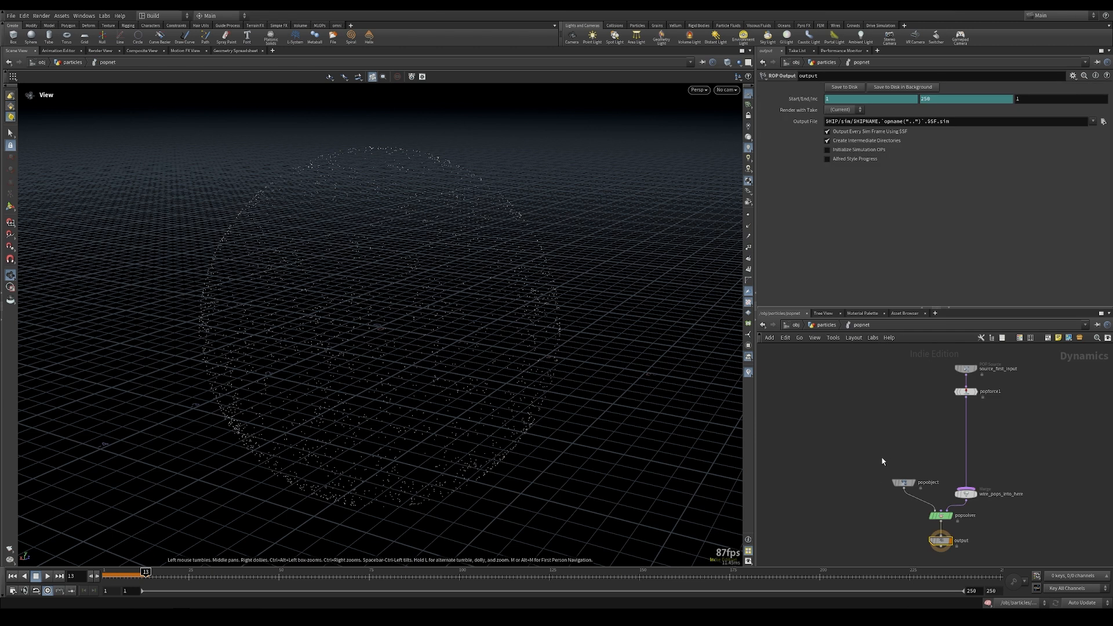
{"action": "scroll", "coordinate": [977, 421], "scroll_direction": "up", "scroll_amount": 2}
{"action": "key", "text": "Tab"}
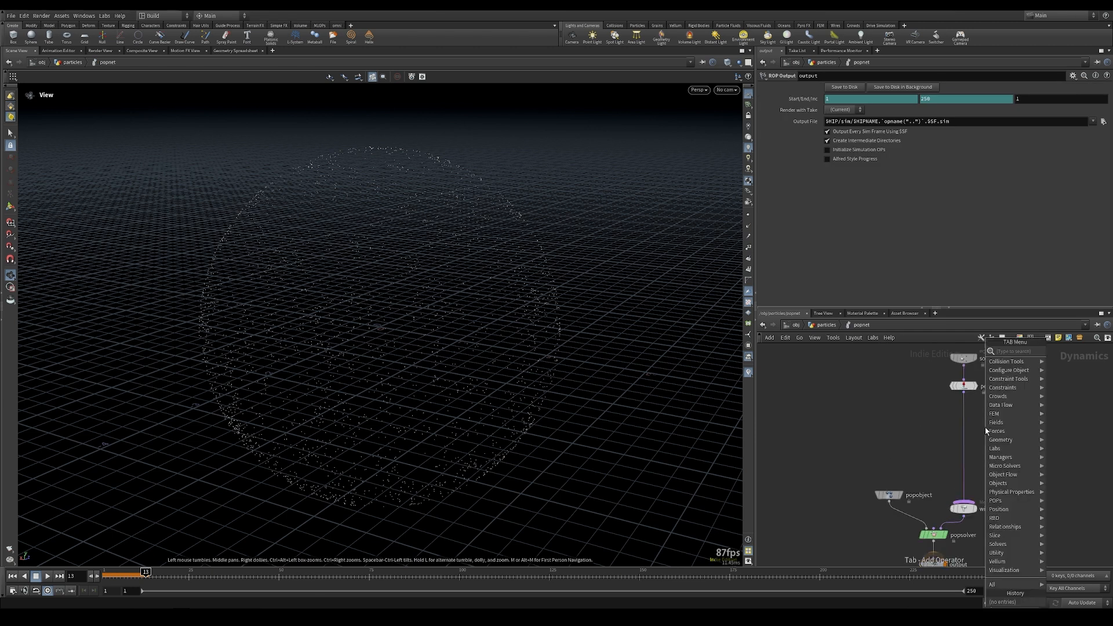
{"action": "type", "text": "v"}
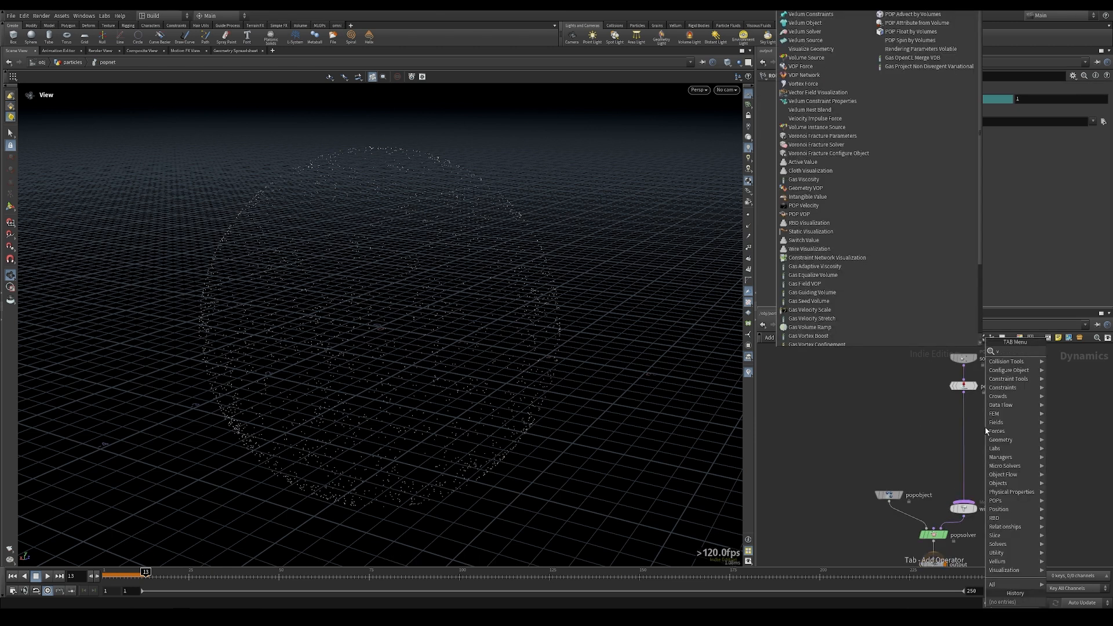
{"action": "type", "text": "op"}
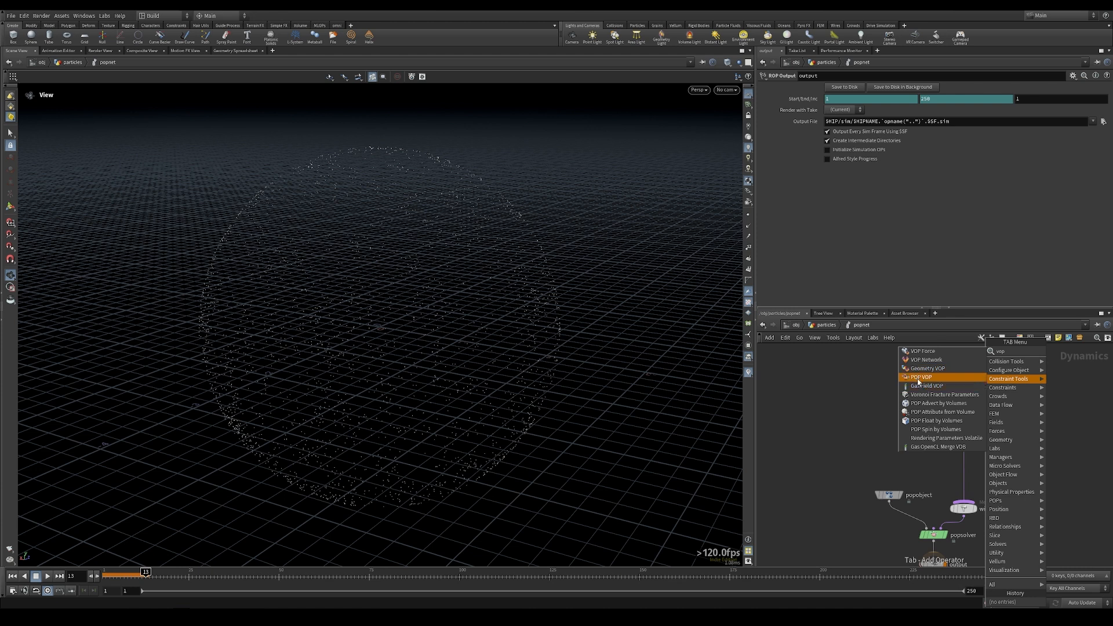
{"action": "left_click", "coordinate": [928, 378]}
{"action": "left_click", "coordinate": [964, 435]}
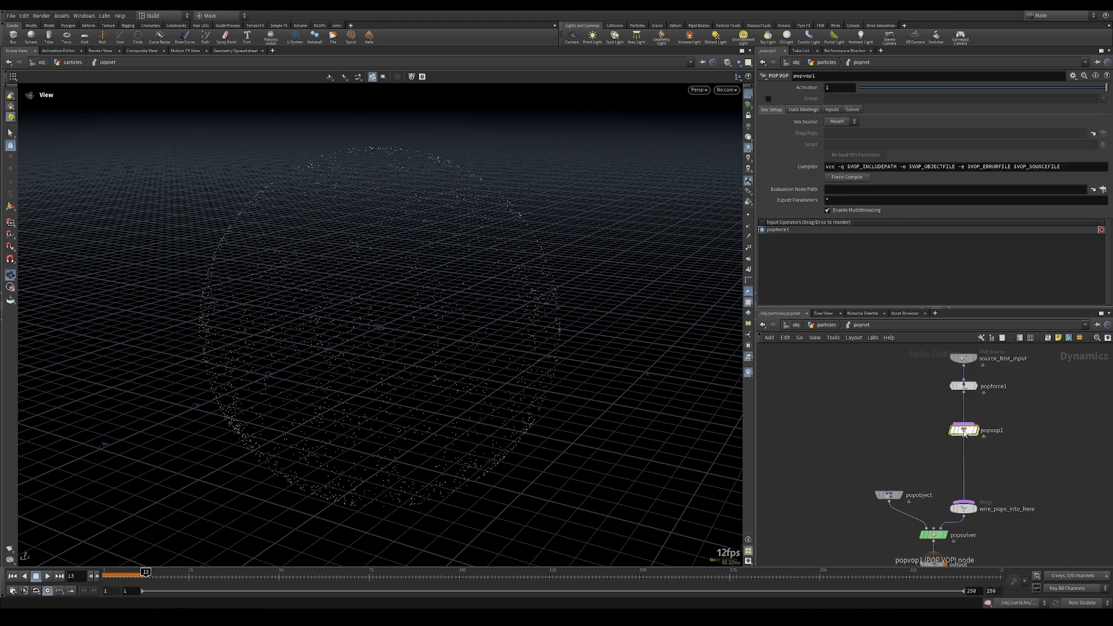
- Set the POP VOP's Input 2 to Second Context Geometry and check popnet's second input in the particles network
{"action": "left_click", "coordinate": [830, 110]}
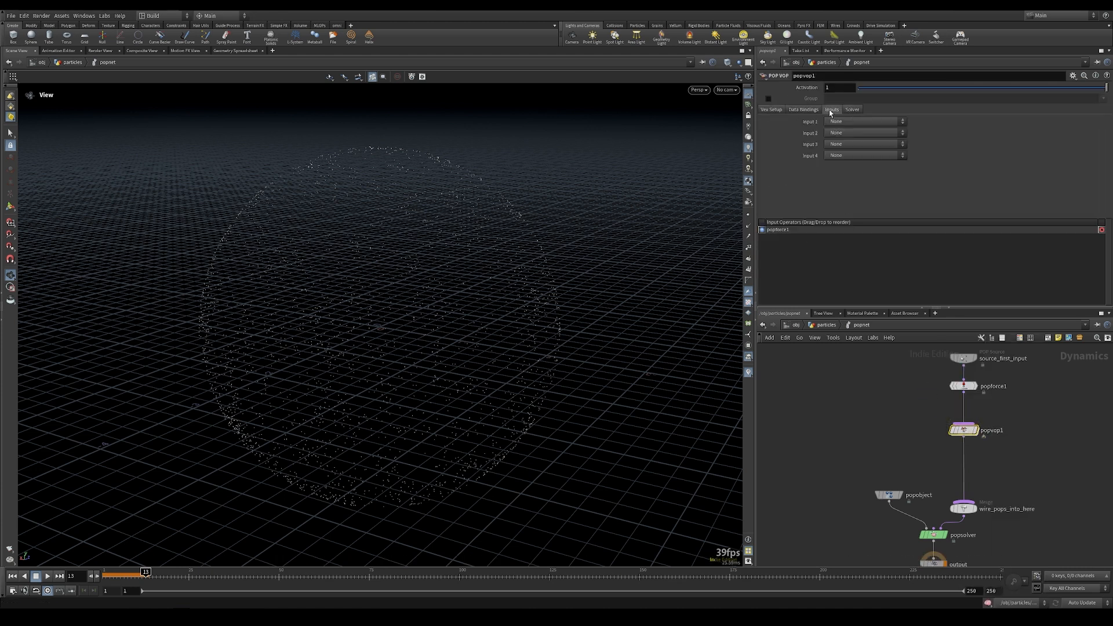
{"action": "left_click", "coordinate": [843, 133]}
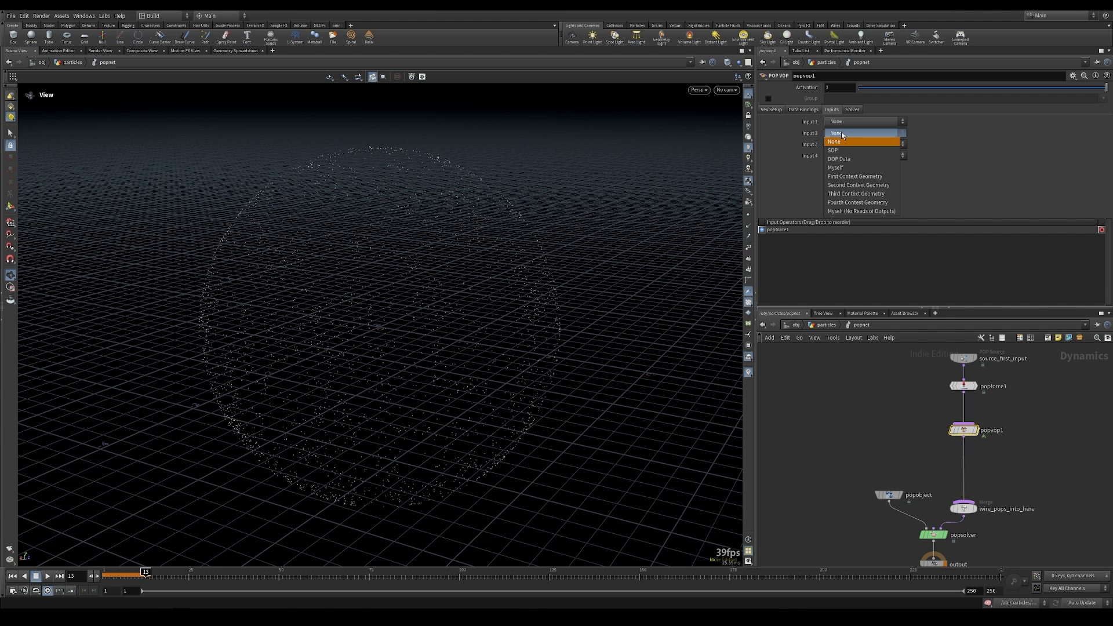
{"action": "left_click", "coordinate": [854, 186]}
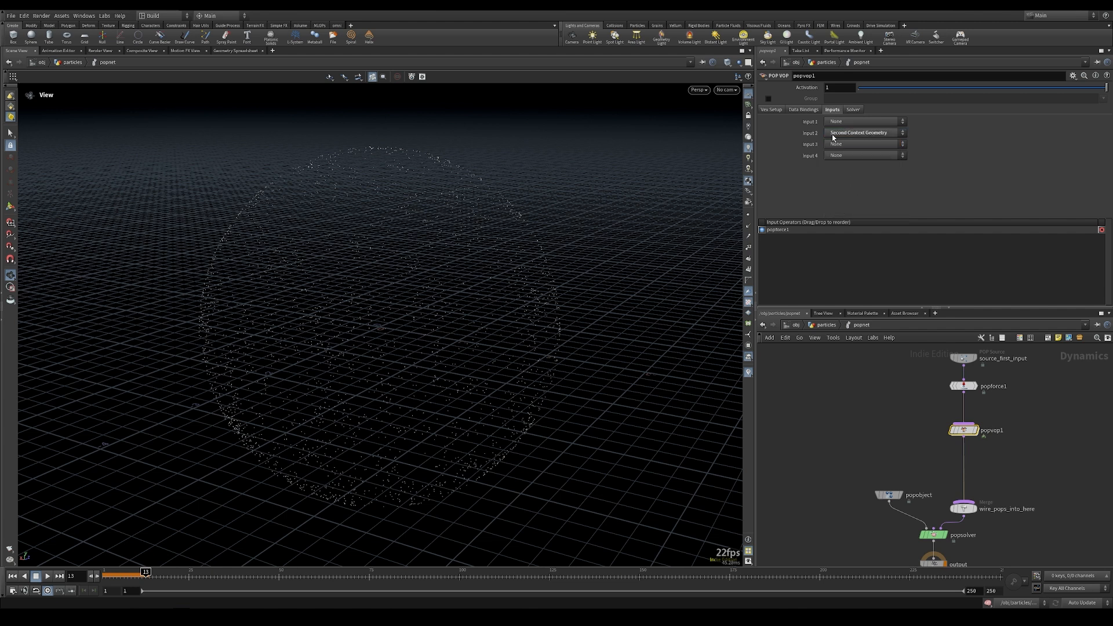
{"action": "left_click", "coordinate": [825, 324]}
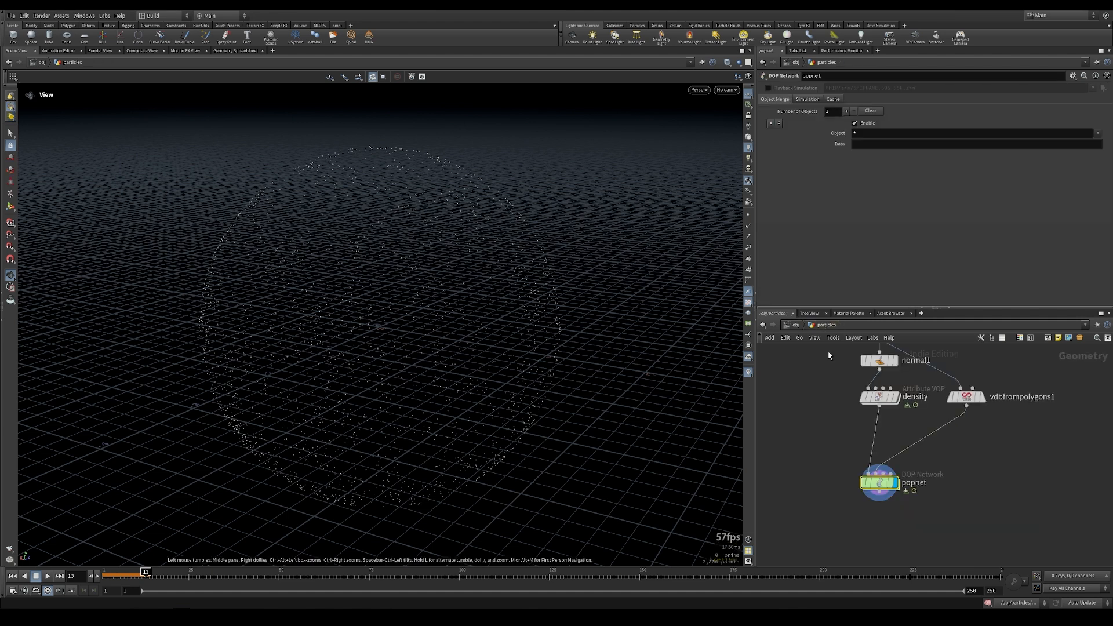
{"action": "double_click", "coordinate": [877, 478]}
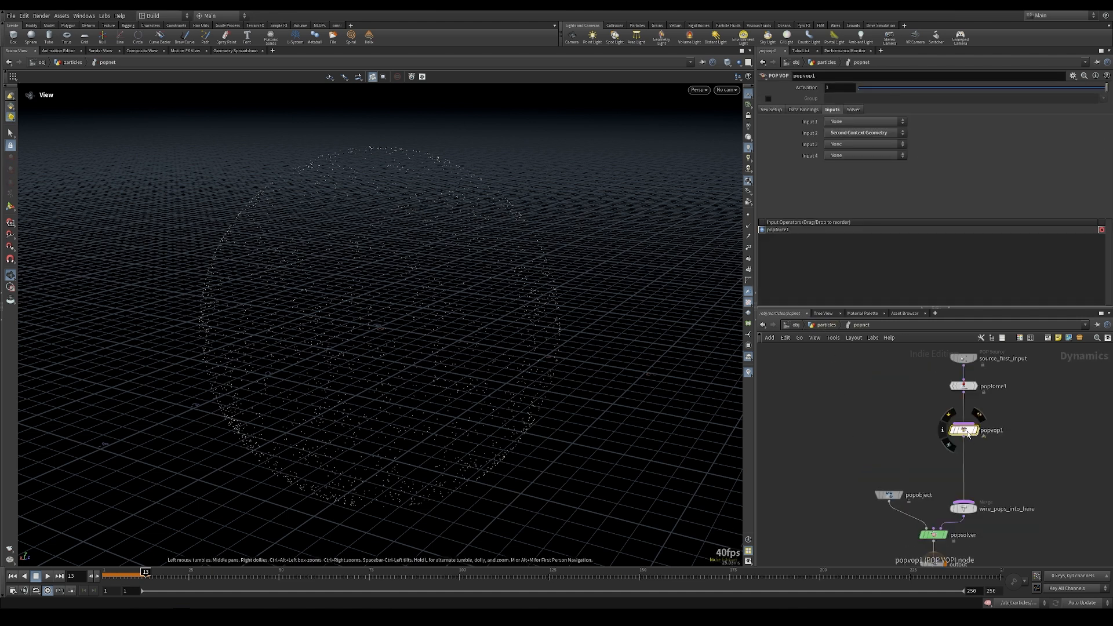
- Rename the POP VOP as surface
{"action": "double_click", "coordinate": [992, 430]}
{"action": "type", "text": "surface"}
{"action": "key", "text": "Return"}
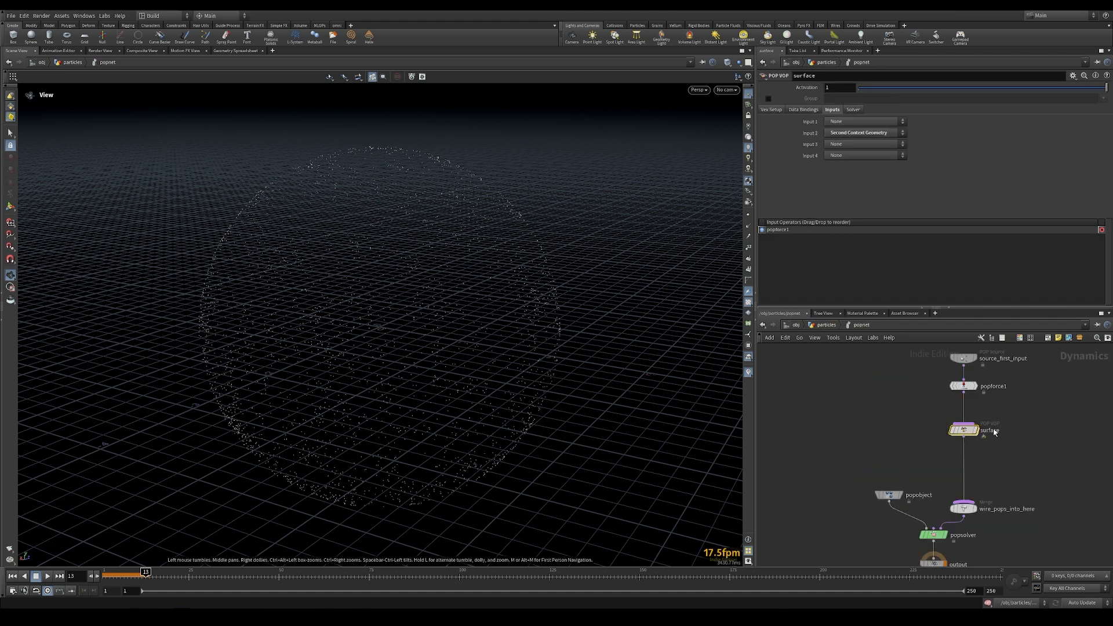
- Open the surface POP VOP's network and spread its global parameters and output nodes apart
{"action": "double_click", "coordinate": [964, 430]}
{"action": "left_click_drag", "start_coordinate": [757, 444], "coordinate": [597, 444]}
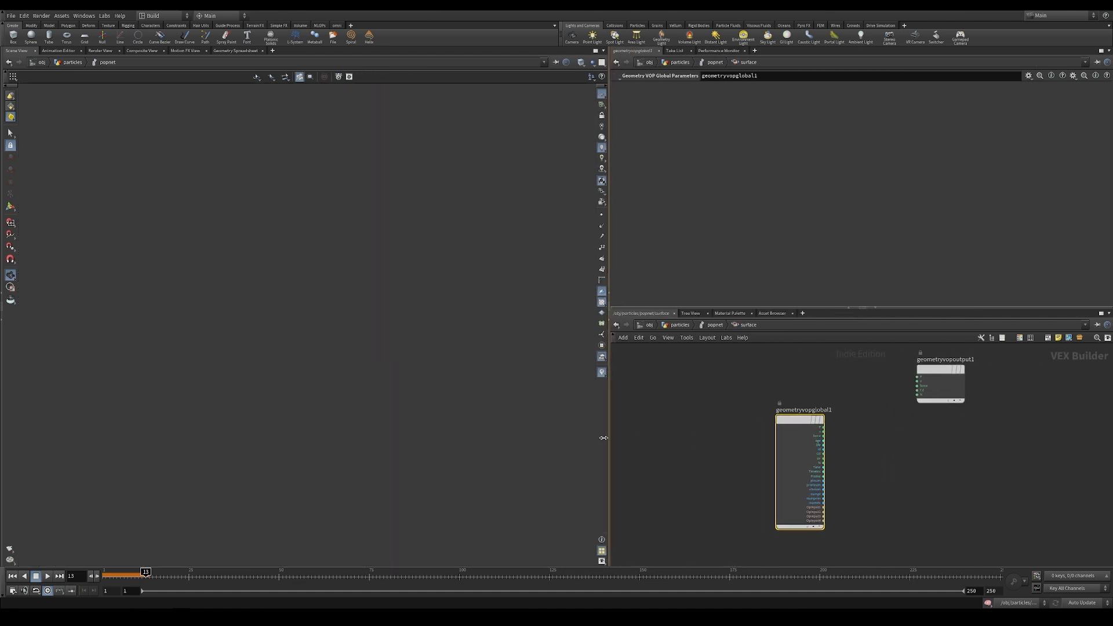
{"action": "left_click_drag", "start_coordinate": [774, 426], "coordinate": [663, 406]}
{"action": "left_click_drag", "start_coordinate": [927, 369], "coordinate": [994, 419]}
{"action": "middle_click_drag", "start_coordinate": [760, 437], "coordinate": [856, 426]}
{"action": "scroll", "coordinate": [852, 427], "scroll_direction": "up", "scroll_amount": 3}
- Add a Volume Gradient node and a Volume Sample node beside the global parameters
{"action": "left_click", "coordinate": [863, 436]}
{"action": "key", "text": "Tab"}
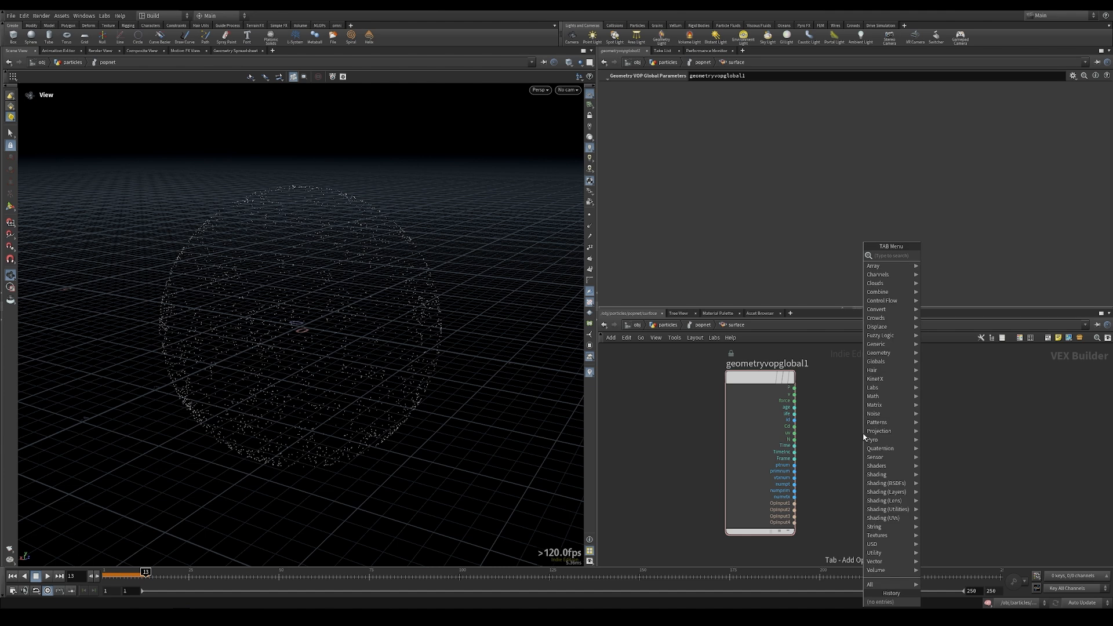
{"action": "type", "text": "volume"}
{"action": "key", "text": "Return"}
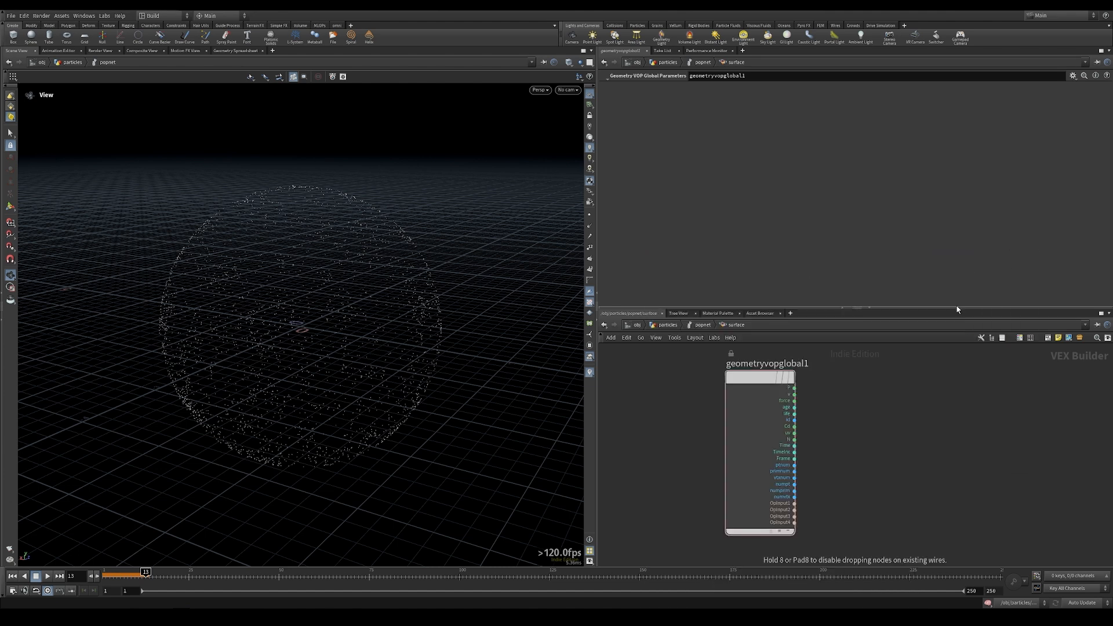
{"action": "left_click", "coordinate": [886, 436]}
{"action": "key", "text": "Tab"}
{"action": "type", "text": "vol"}
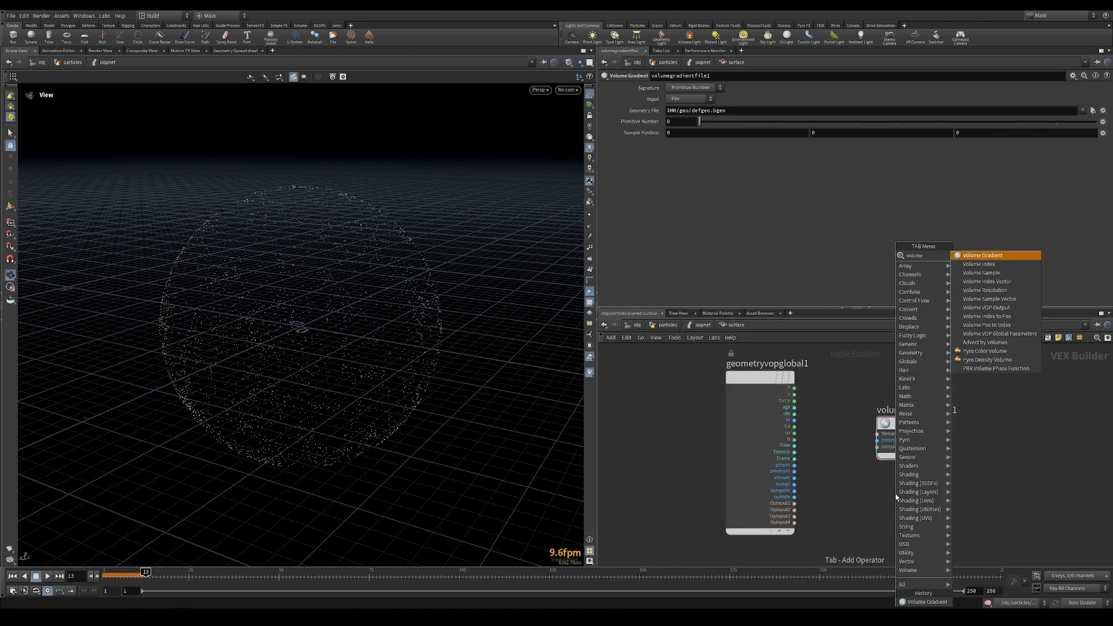
{"action": "left_click", "coordinate": [981, 273]}
{"action": "left_click", "coordinate": [919, 508]}
- Connect OpInput2 to filename and P to samplepos on both the Volume Gradient and Volume Sample nodes
{"action": "scroll", "coordinate": [857, 461], "scroll_direction": "up", "scroll_amount": 1}
{"action": "left_click", "coordinate": [786, 510]}
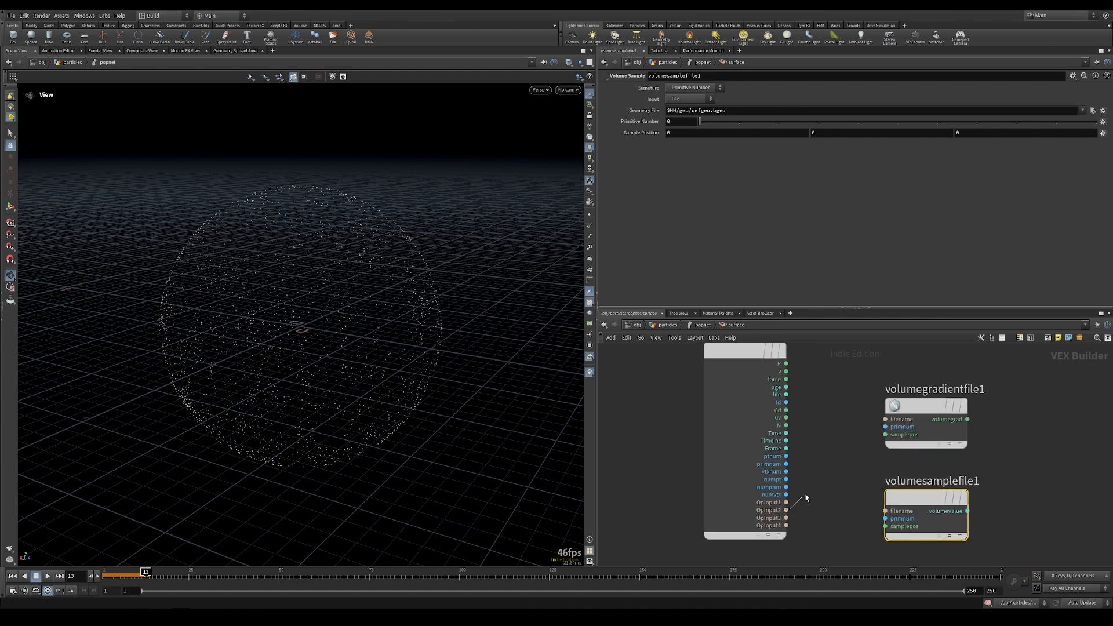
{"action": "left_click", "coordinate": [885, 510]}
{"action": "left_click", "coordinate": [786, 364]}
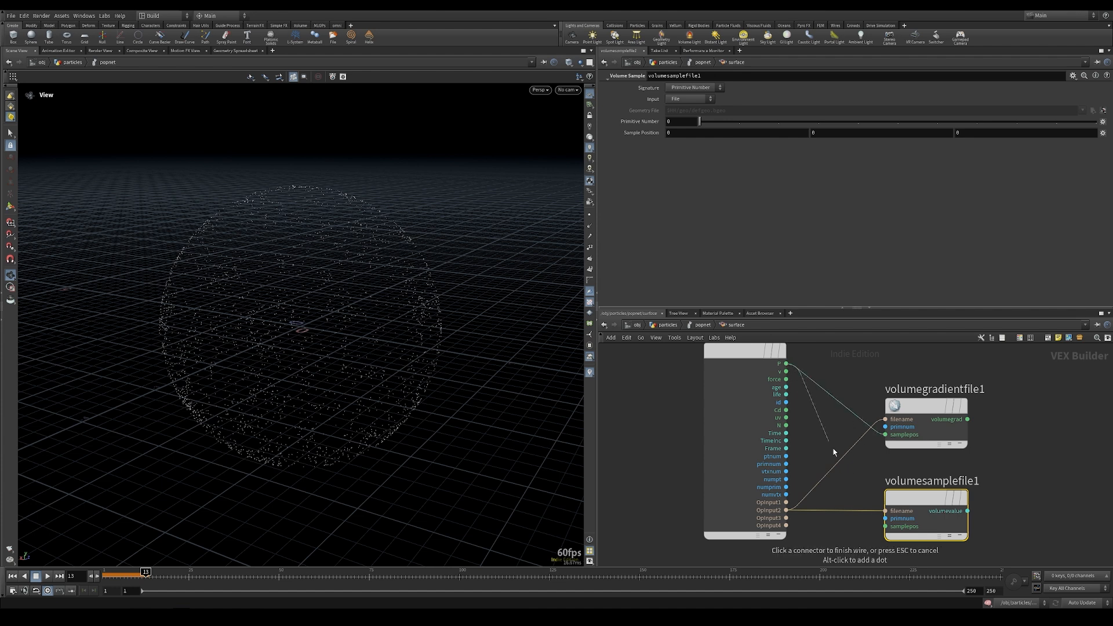
{"action": "left_click", "coordinate": [885, 527]}
- Add a Multiply node that takes the volume gradient and the sampled volume value as inputs
{"action": "middle_click_drag", "start_coordinate": [968, 463], "coordinate": [815, 463]}
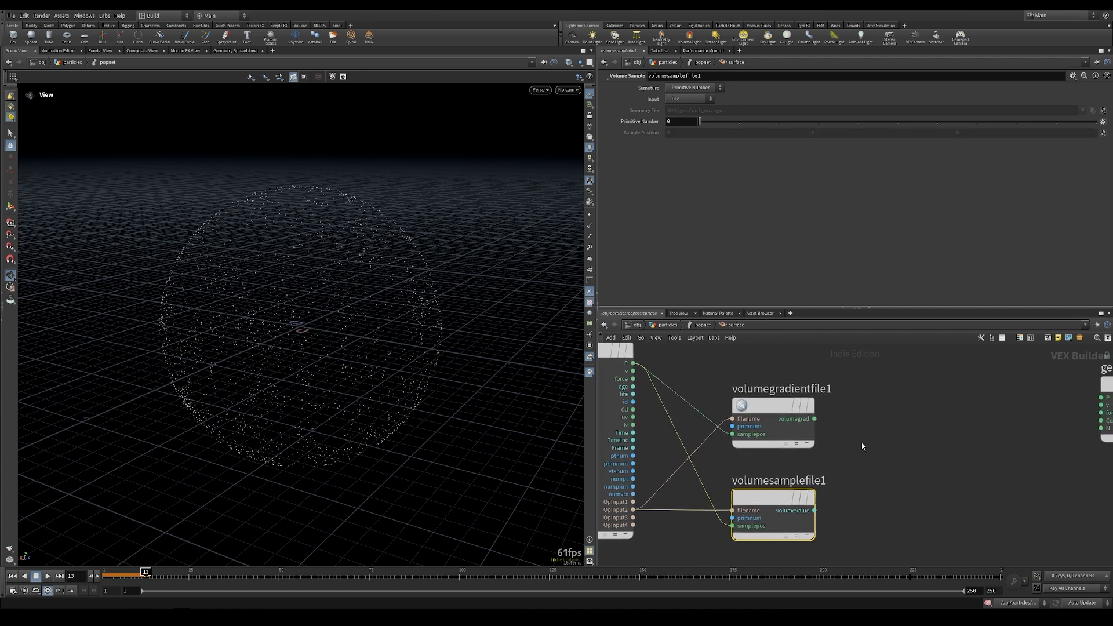
{"action": "key", "text": "Tab"}
{"action": "type", "text": "mult"}
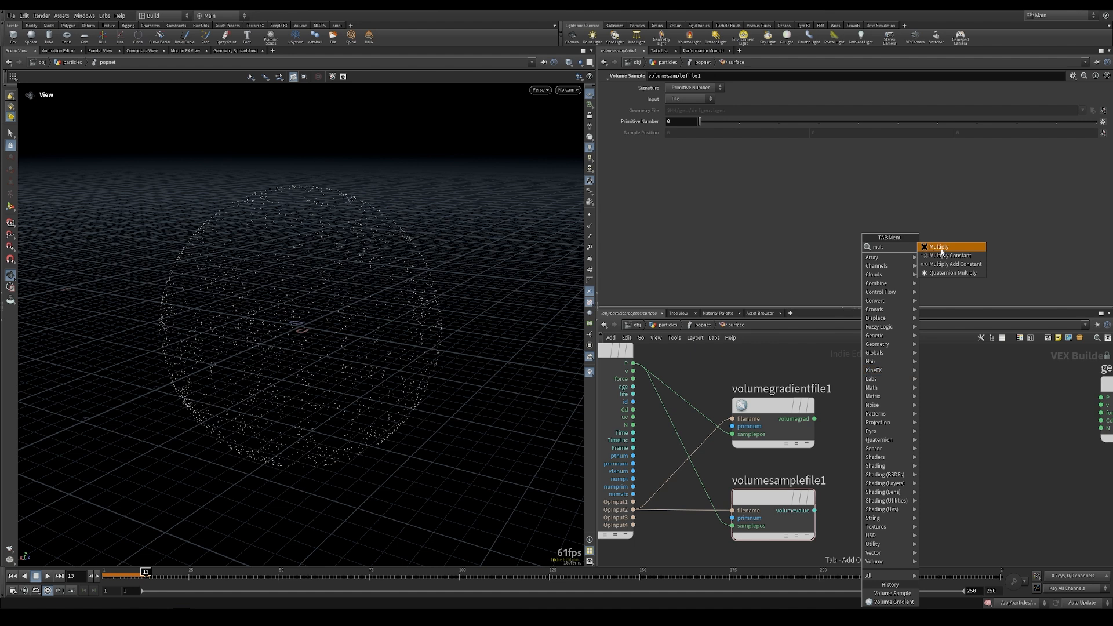
{"action": "key", "text": "Return"}
{"action": "left_click", "coordinate": [907, 451]}
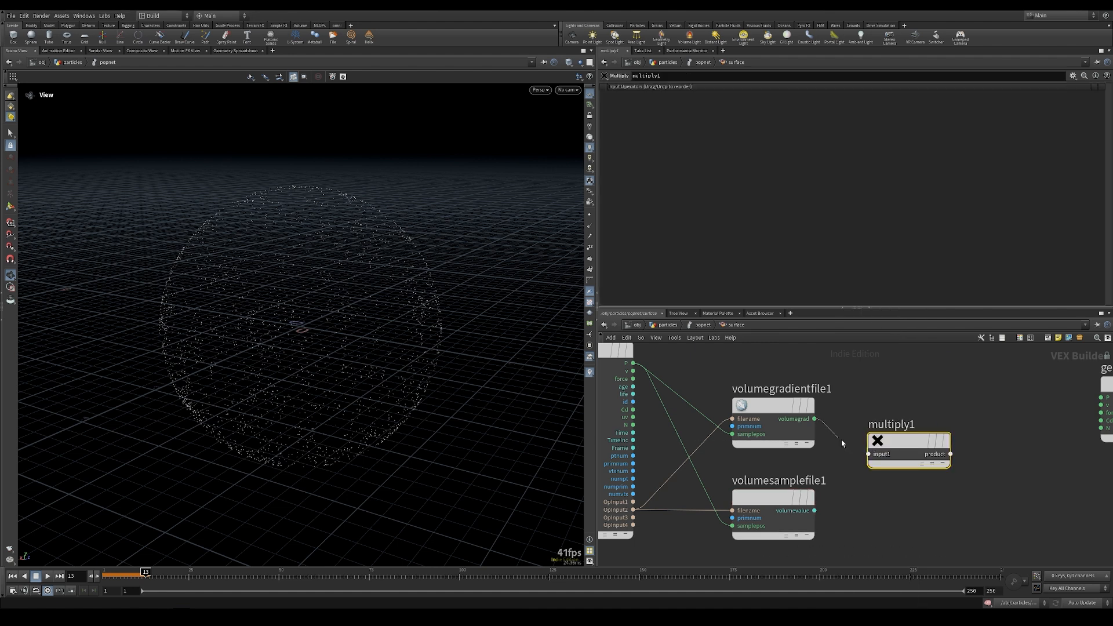
{"action": "left_click_drag", "start_coordinate": [842, 443], "coordinate": [868, 454]}
{"action": "left_click", "coordinate": [868, 461]}
- Add a Subtract node with P as its first input and the Multiply product as its second
{"action": "middle_click_drag", "start_coordinate": [1031, 455], "coordinate": [850, 458]}
{"action": "scroll", "coordinate": [851, 457], "scroll_direction": "down", "scroll_amount": 2}
{"action": "key", "text": "Tab"}
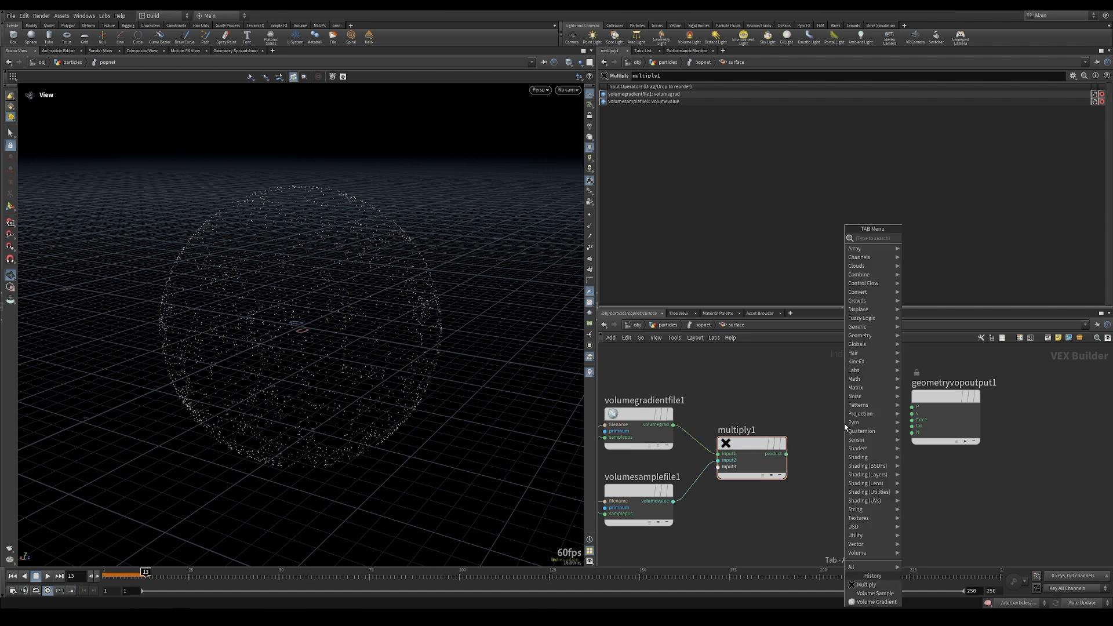
{"action": "type", "text": "su"}
{"action": "key", "text": "Return"}
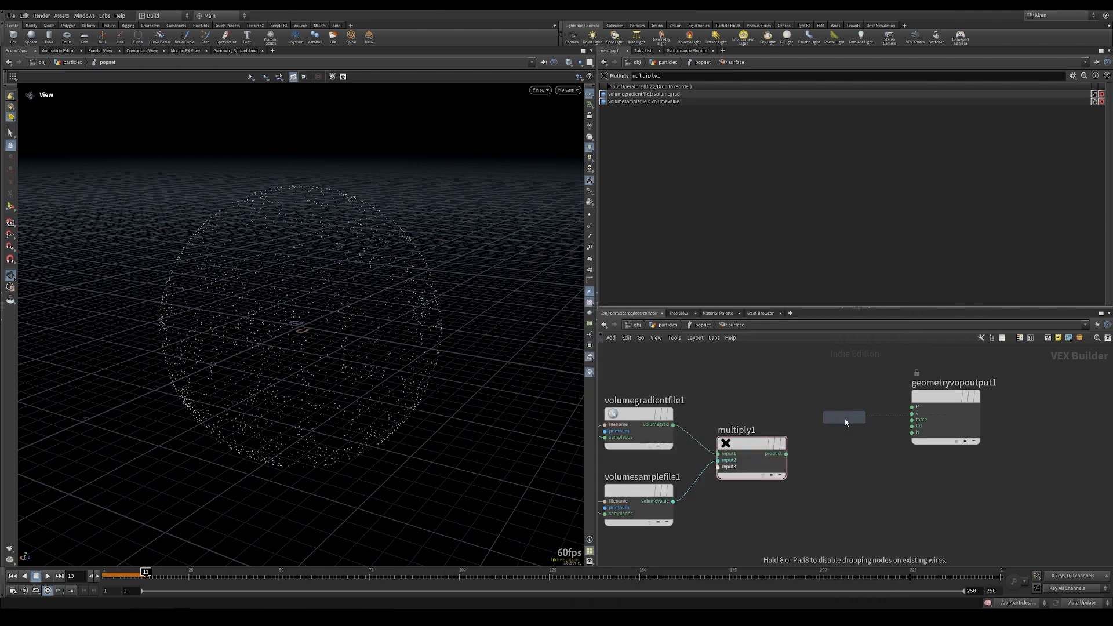
{"action": "left_click", "coordinate": [838, 401]}
{"action": "middle_click_drag", "start_coordinate": [769, 373], "coordinate": [869, 403]}
{"action": "left_click_drag", "start_coordinate": [640, 410], "coordinate": [962, 398]}
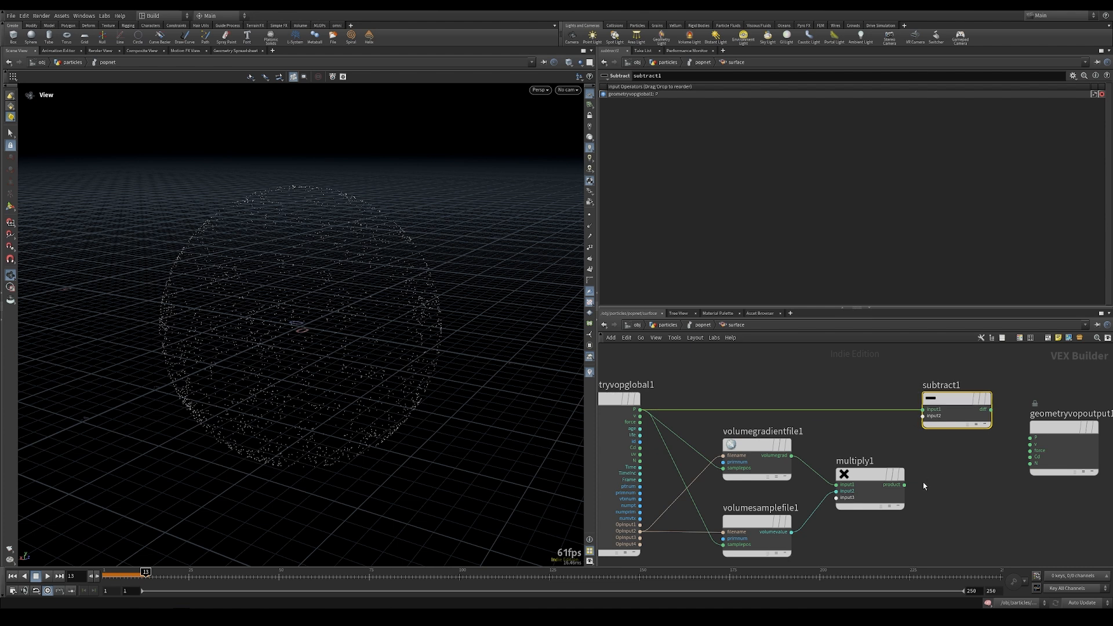
{"action": "left_click_drag", "start_coordinate": [904, 485], "coordinate": [930, 416]}
- Connect the Subtract node's diff to P on the geometry output node
{"action": "middle_click_drag", "start_coordinate": [930, 418], "coordinate": [794, 412]}
{"action": "left_click_drag", "start_coordinate": [911, 431], "coordinate": [928, 402]}
{"action": "left_click", "coordinate": [927, 402]}
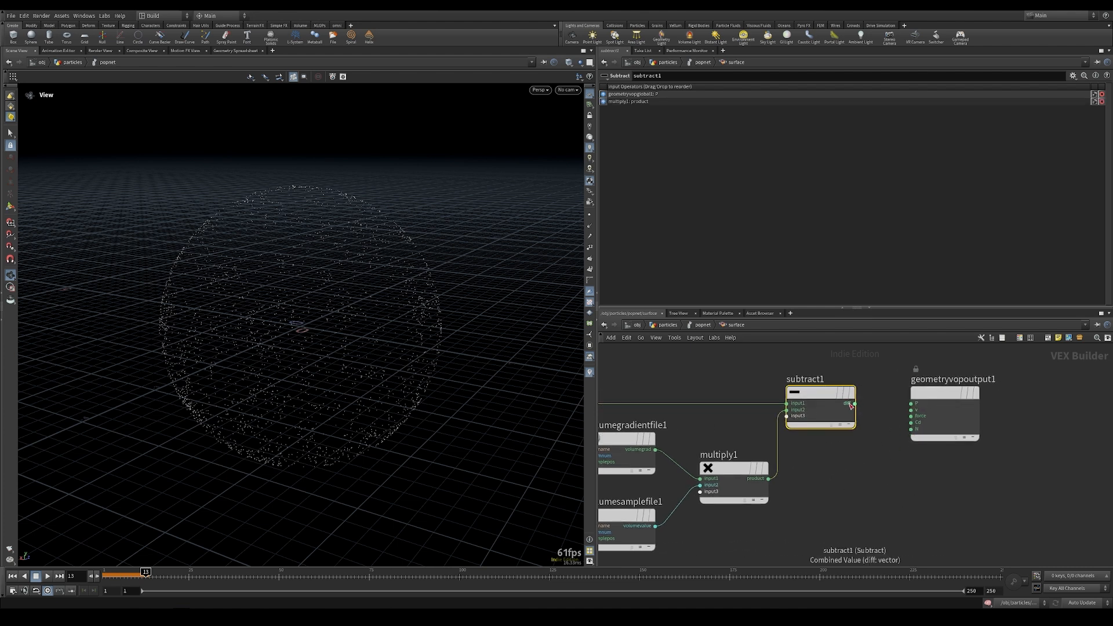
{"action": "left_click", "coordinate": [927, 402]}
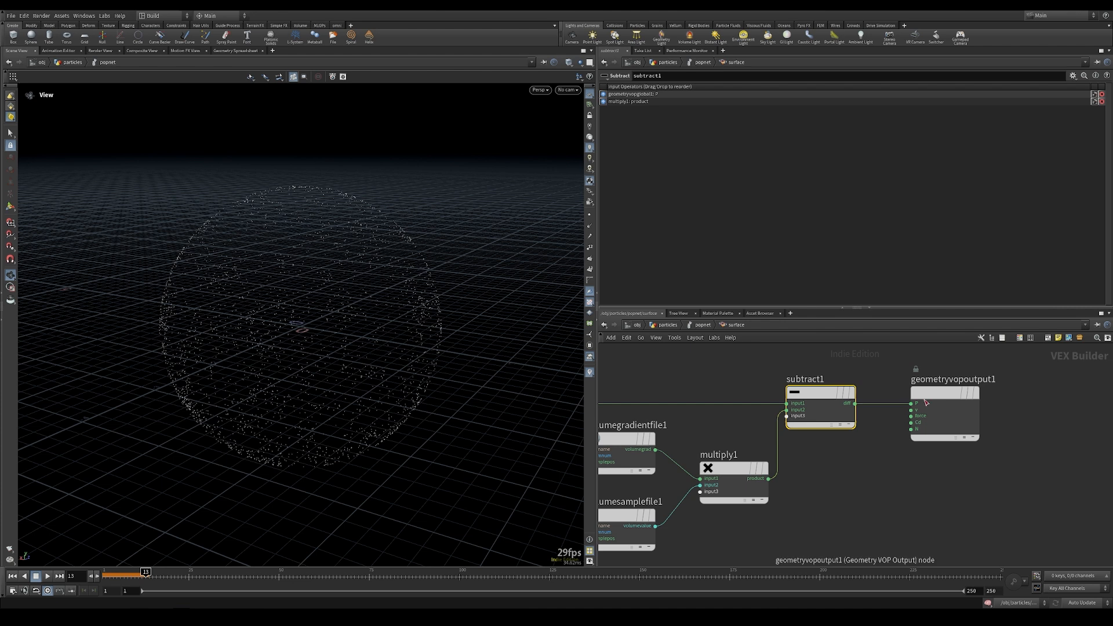
- Return to the popnet level and play the simulation from the first frame to examine the particles around the sphere
{"action": "middle_click_drag", "start_coordinate": [805, 514], "coordinate": [857, 505]}
{"action": "left_click", "coordinate": [700, 326]}
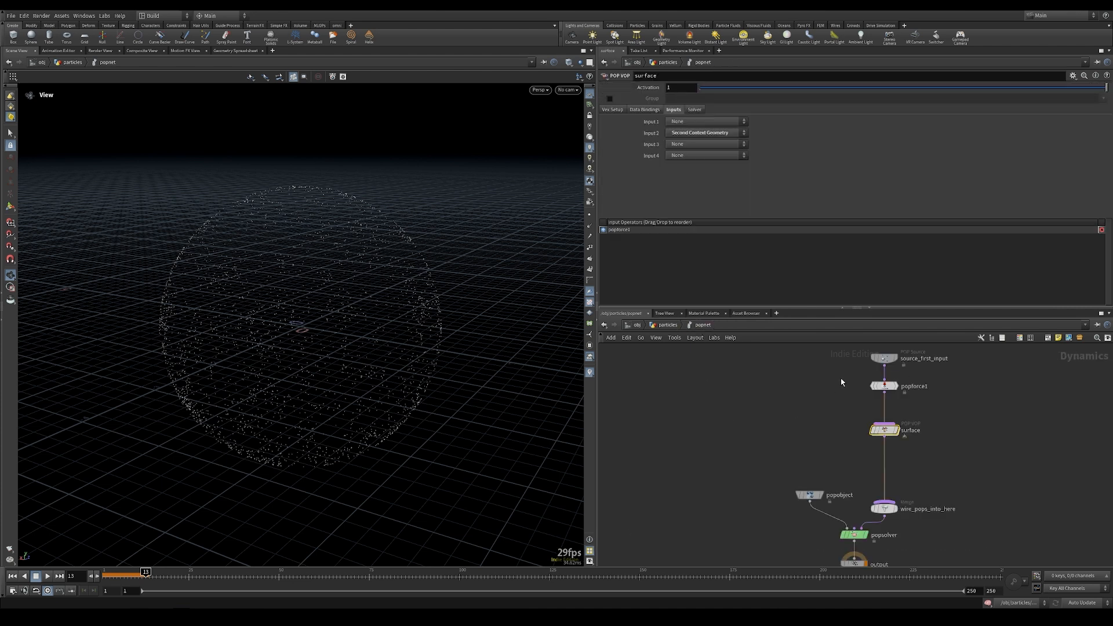
{"action": "left_click", "coordinate": [884, 386]}
{"action": "left_click", "coordinate": [12, 576]}
{"action": "left_click", "coordinate": [47, 576]}
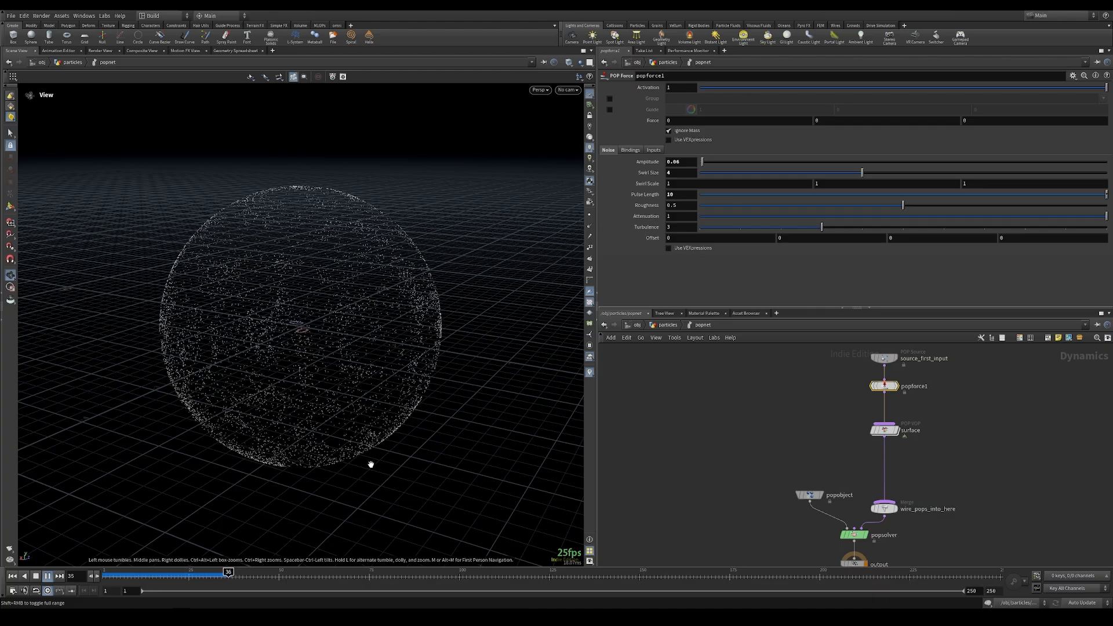
{"action": "left_click_drag", "start_coordinate": [268, 398], "coordinate": [298, 391]}
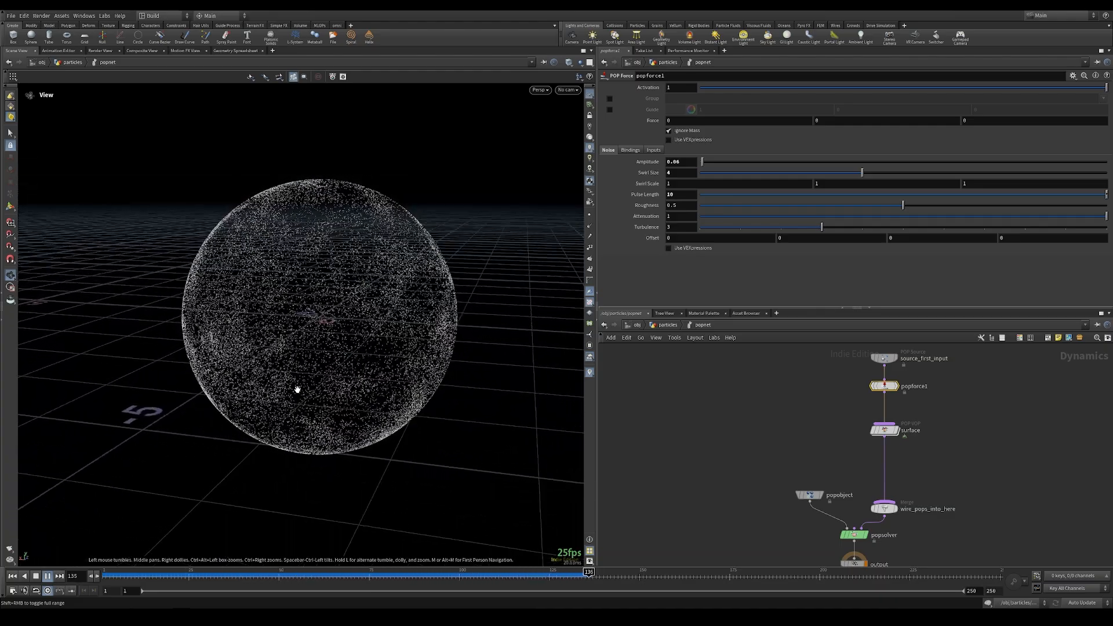
{"action": "key", "text": "Escape"}
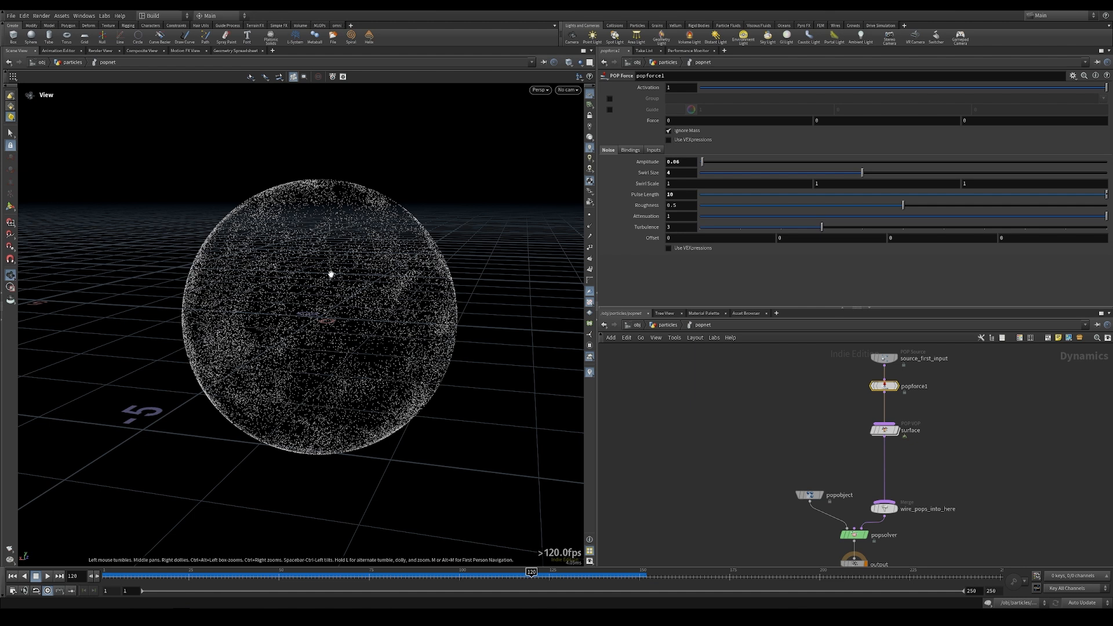
- Promote the Multiply node's third input inside the surface POP VOP to a parameter labelled Amp, and return to the popnet level
{"action": "double_click", "coordinate": [884, 429]}
{"action": "scroll", "coordinate": [898, 486], "scroll_direction": "down", "scroll_amount": 3}
{"action": "scroll", "coordinate": [868, 452], "scroll_direction": "up", "scroll_amount": 3}
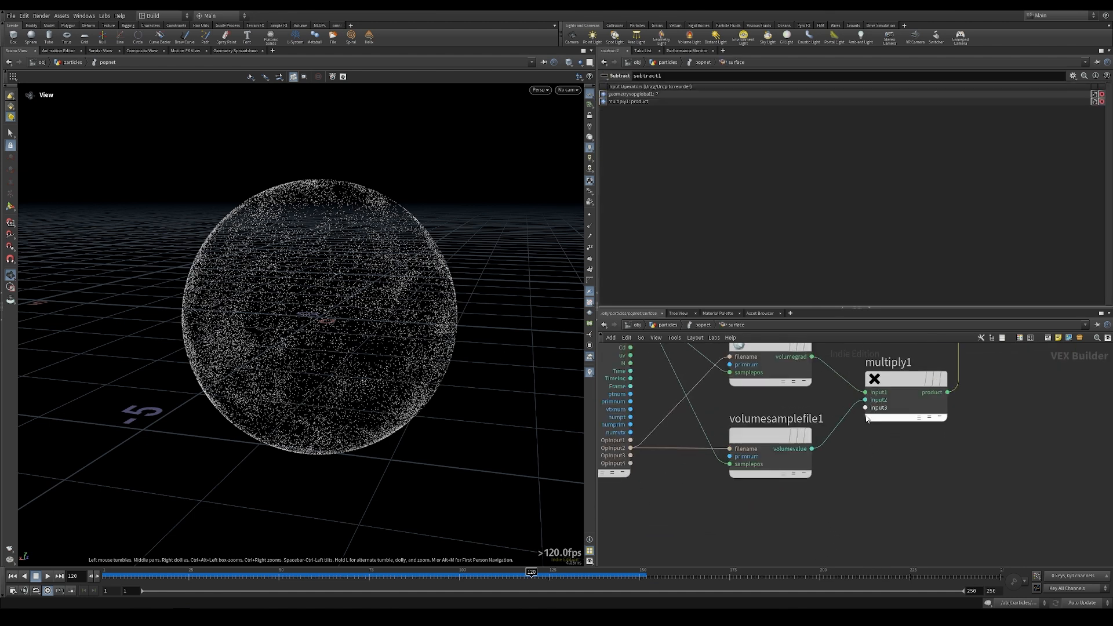
{"action": "right_click", "coordinate": [866, 408]}
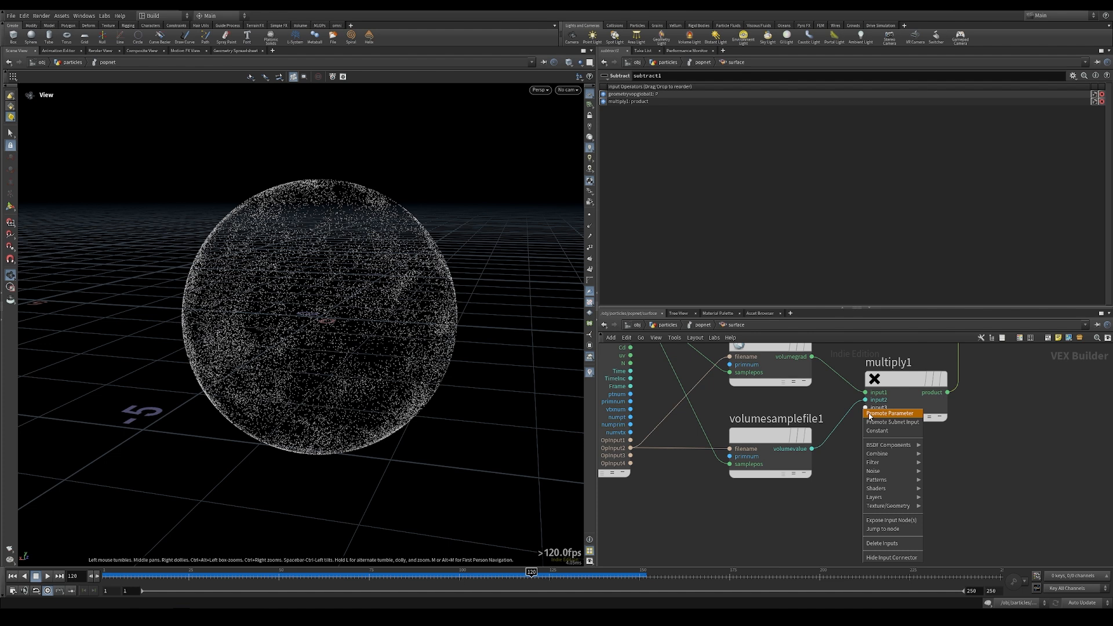
{"action": "left_click", "coordinate": [869, 415]}
{"action": "left_click", "coordinate": [741, 109]}
{"action": "type", "text": "Amp"}
{"action": "key", "text": "Return"}
{"action": "left_click", "coordinate": [698, 325]}
- Set the surface POP VOP's Amp to 0.1 and replay the simulation from the first frame
{"action": "left_click_drag", "start_coordinate": [106, 575], "coordinate": [347, 577]}
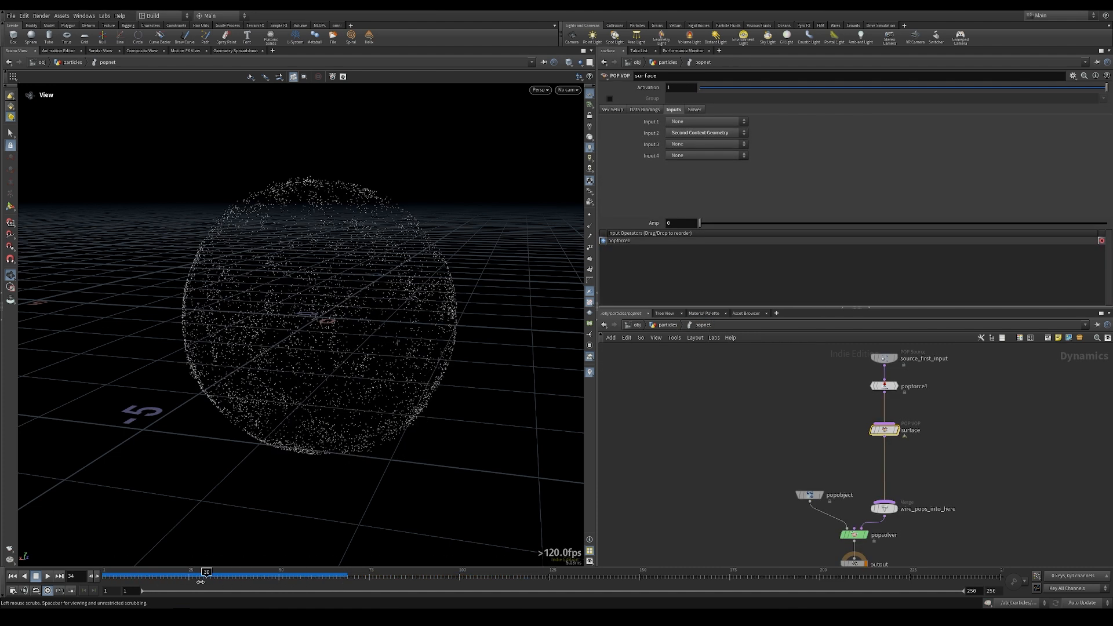
{"action": "left_click", "coordinate": [685, 222]}
{"action": "type", "text": "1"}
{"action": "key", "text": "Return"}
{"action": "left_click", "coordinate": [12, 576]}
{"action": "left_click", "coordinate": [47, 576]}
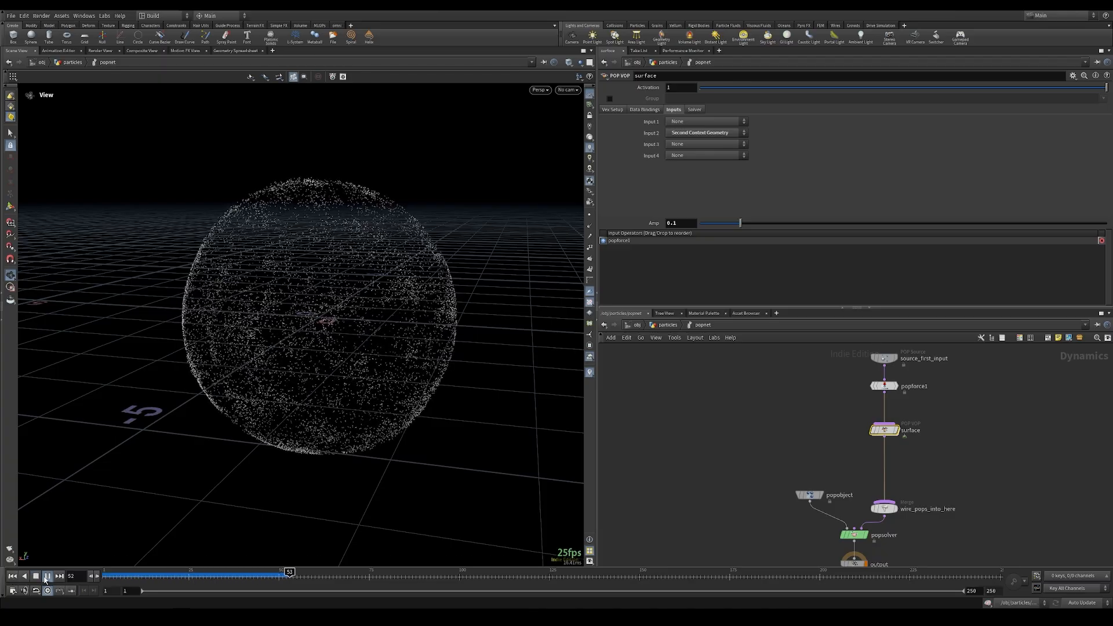
{"action": "left_click_drag", "start_coordinate": [276, 390], "coordinate": [278, 327]}
- Try an Amp of 0.4 on the surface POP VOP and replay the simulation
{"action": "key", "text": "BackSpace"}
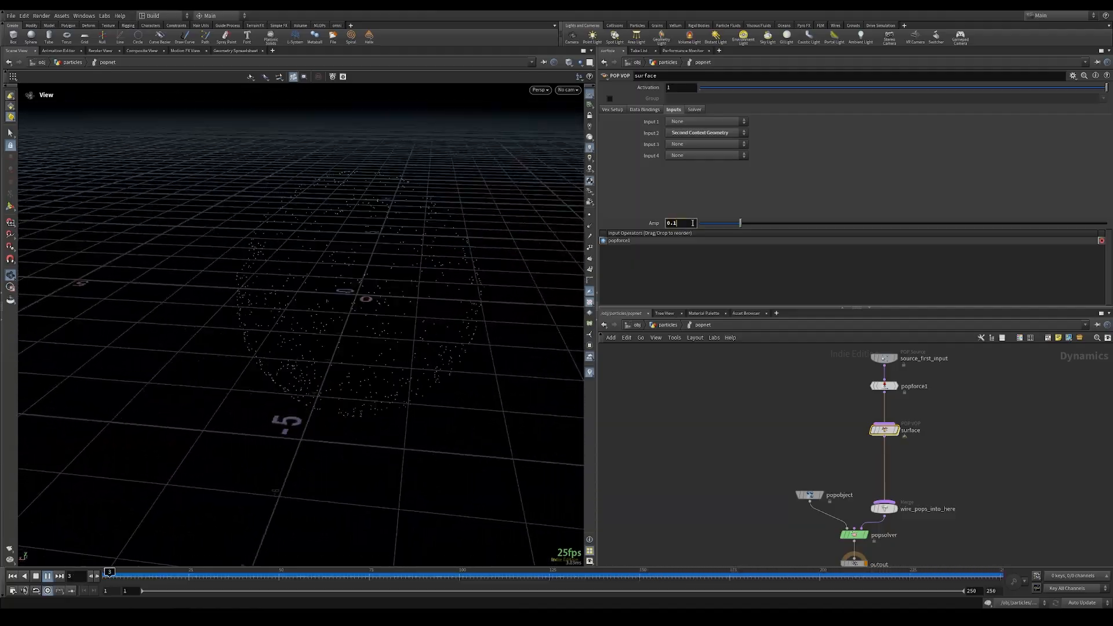
{"action": "type", "text": "4"}
{"action": "key", "text": "Return"}
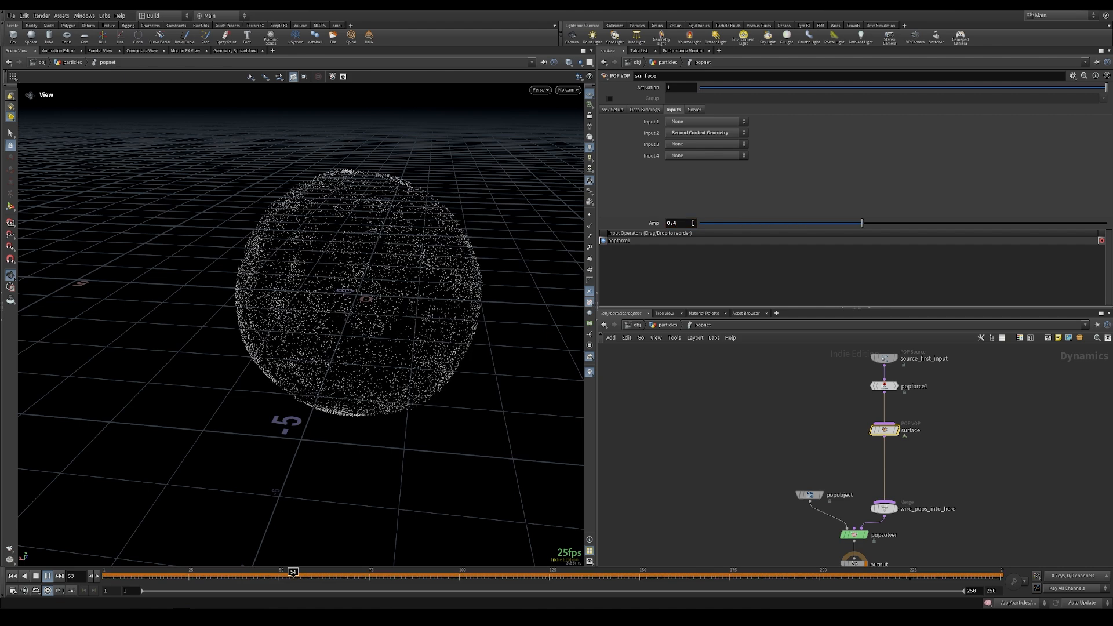
{"action": "left_click", "coordinate": [13, 576]}
{"action": "left_click", "coordinate": [48, 576]}
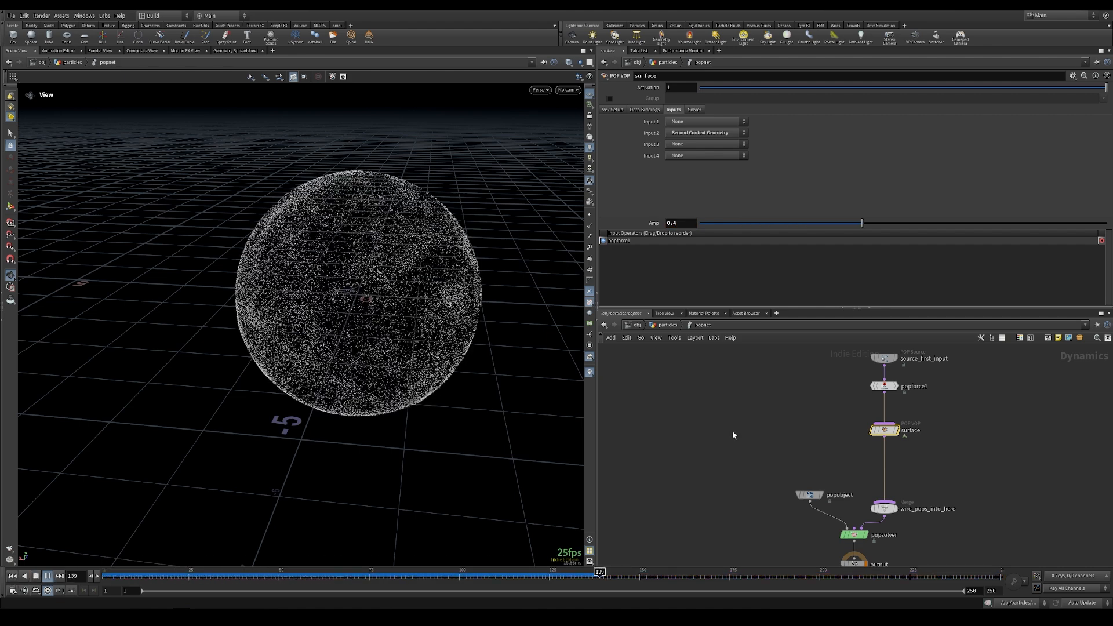
- Insert a POP Drag node between surface and wire_pops_into_here, with air resistance set to 2
{"action": "key", "text": "Tab"}
{"action": "type", "text": "dra"}
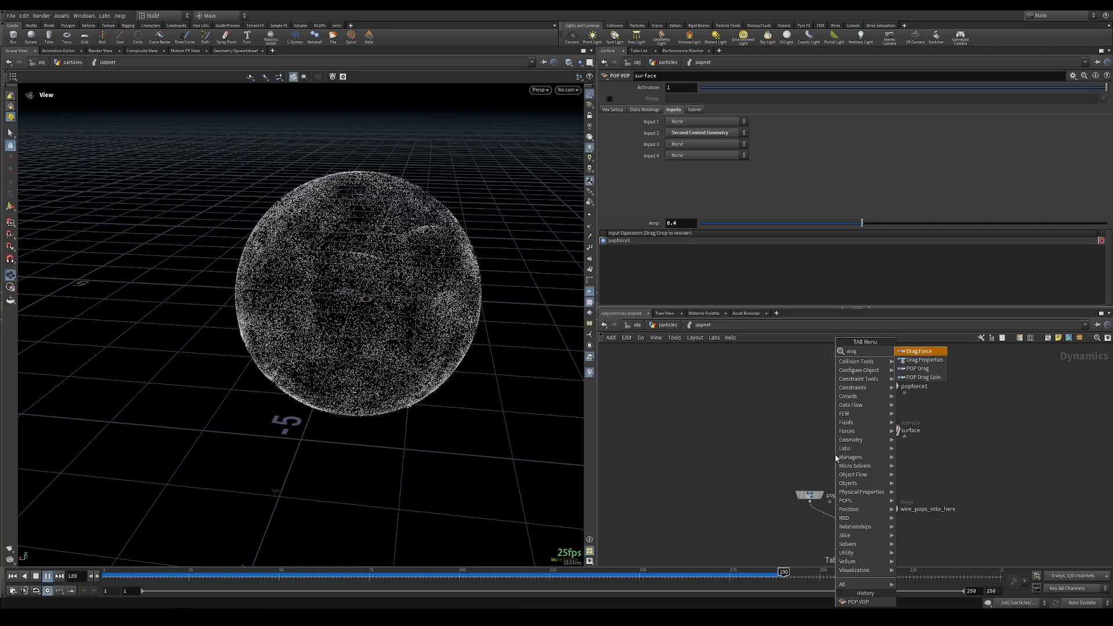
{"action": "left_click", "coordinate": [918, 351]}
{"action": "left_click", "coordinate": [883, 476]}
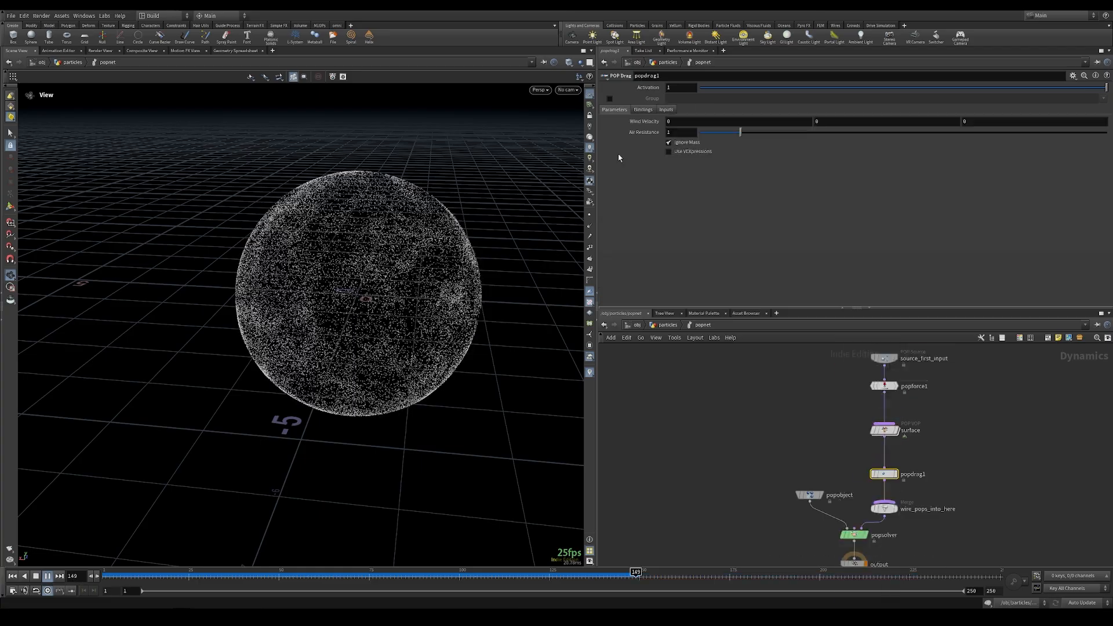
{"action": "left_click", "coordinate": [681, 132]}
{"action": "type", "text": "2"}
{"action": "key", "text": "Return"}
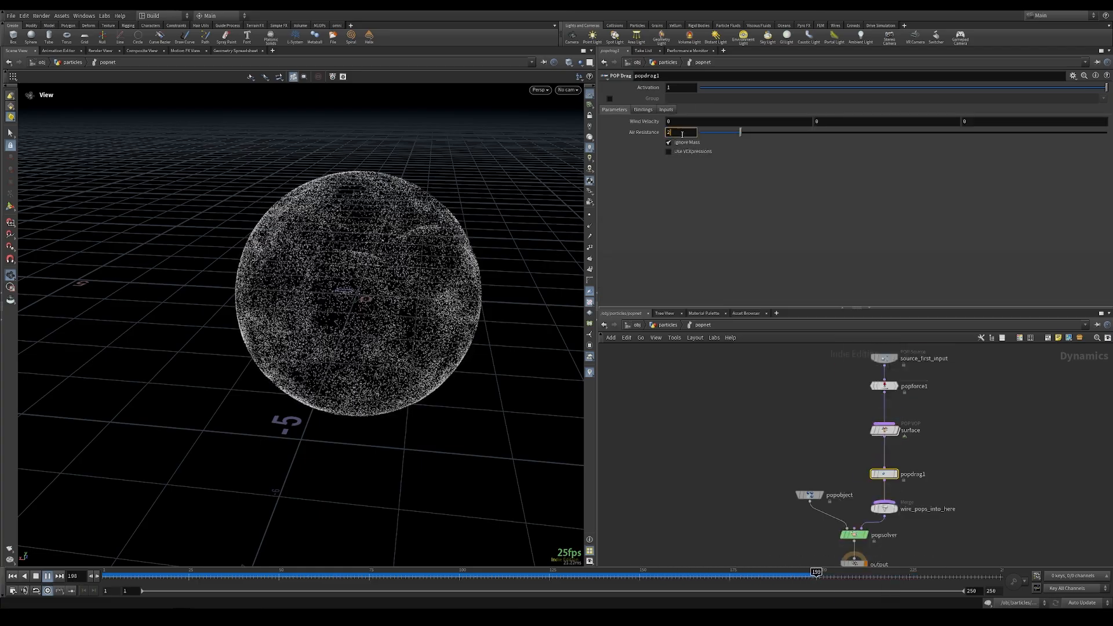
- Set the surface POP VOP's Amp back to 0.1
{"action": "left_click", "coordinate": [884, 429]}
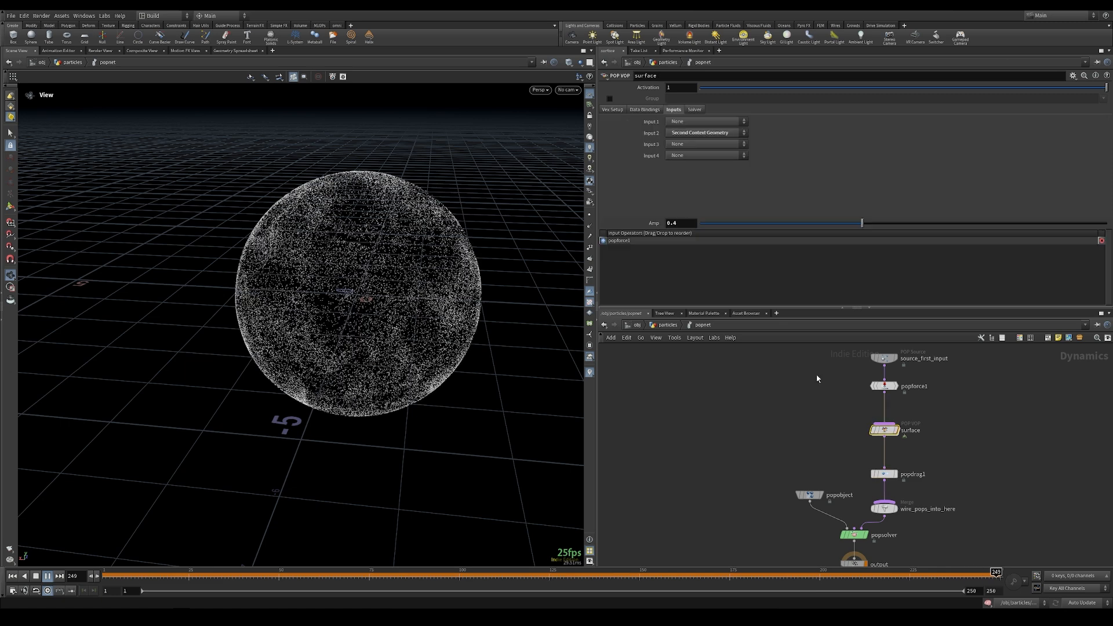
{"action": "left_click", "coordinate": [684, 224]}
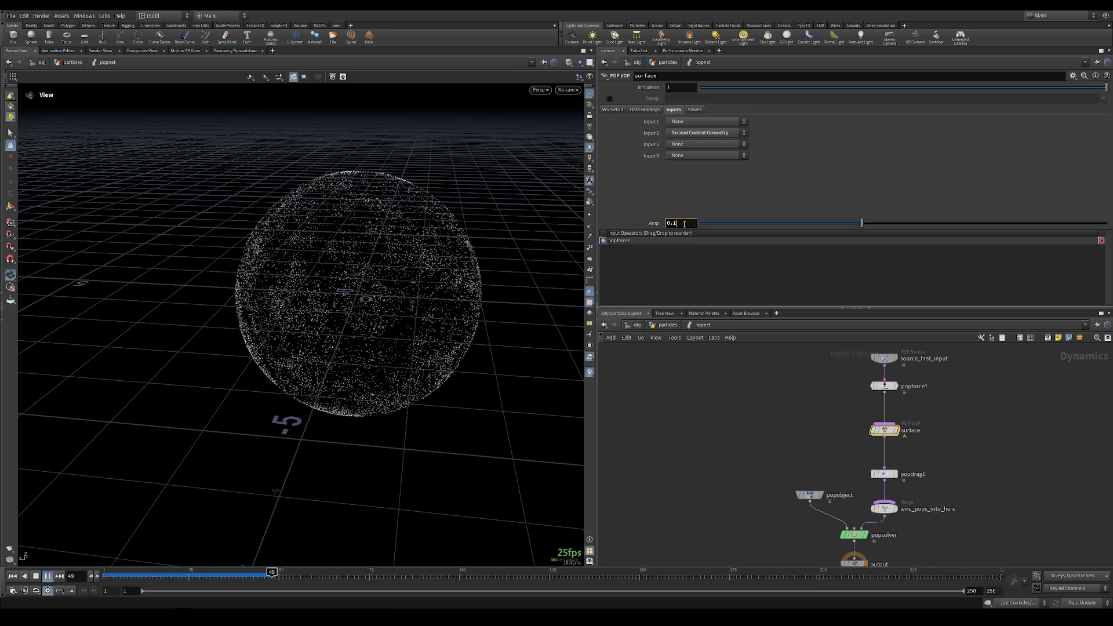
{"action": "key", "text": "Return"}
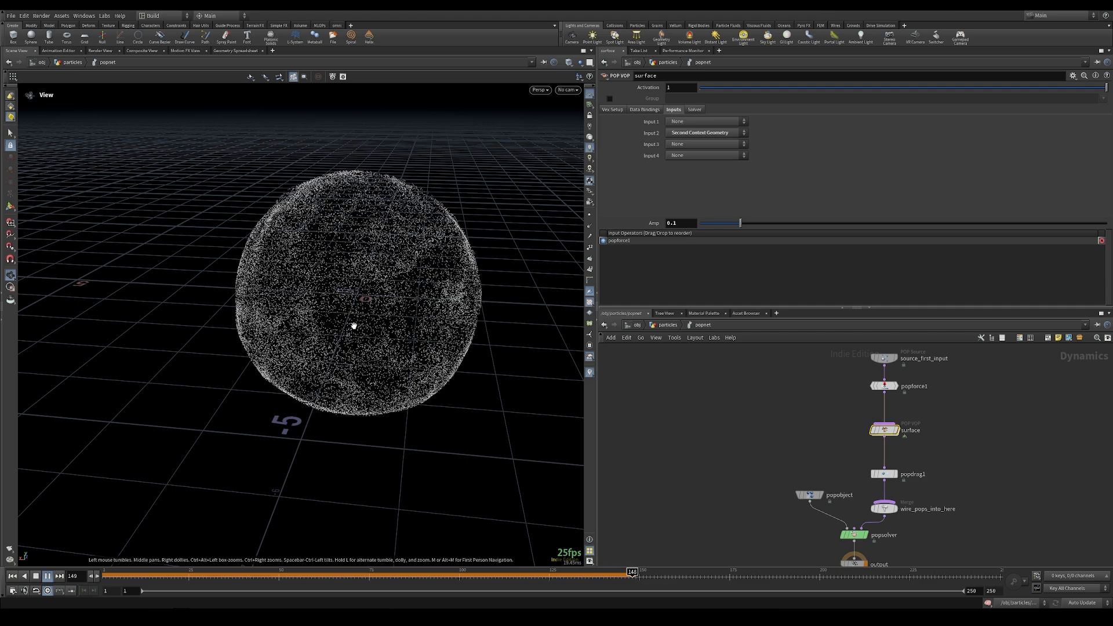
{"action": "left_click", "coordinate": [881, 474]}
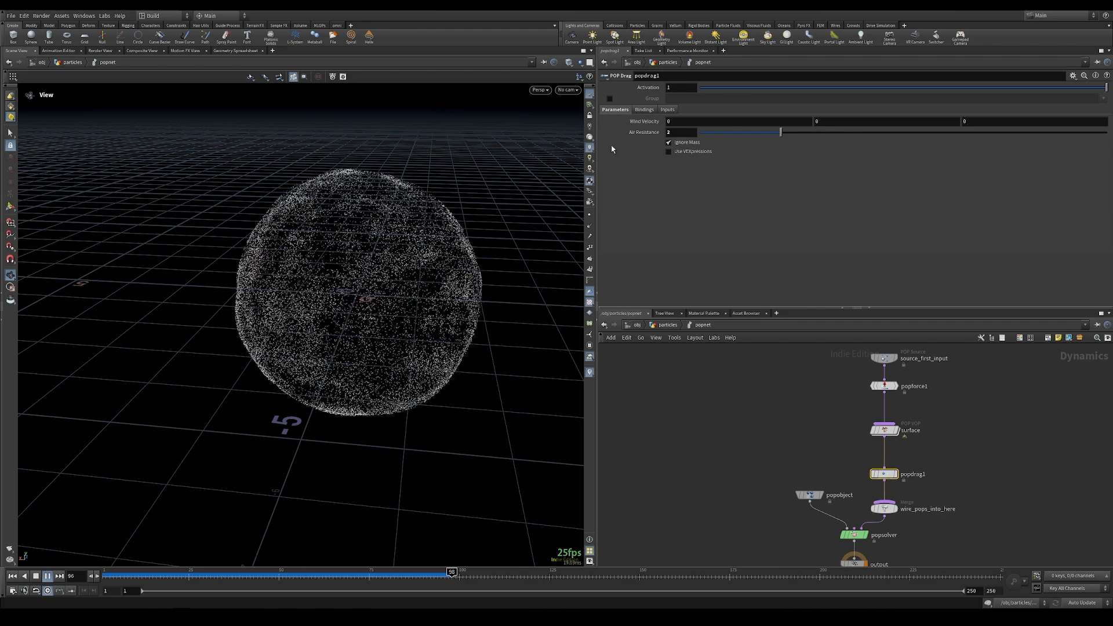
{"action": "left_click", "coordinate": [669, 152]}
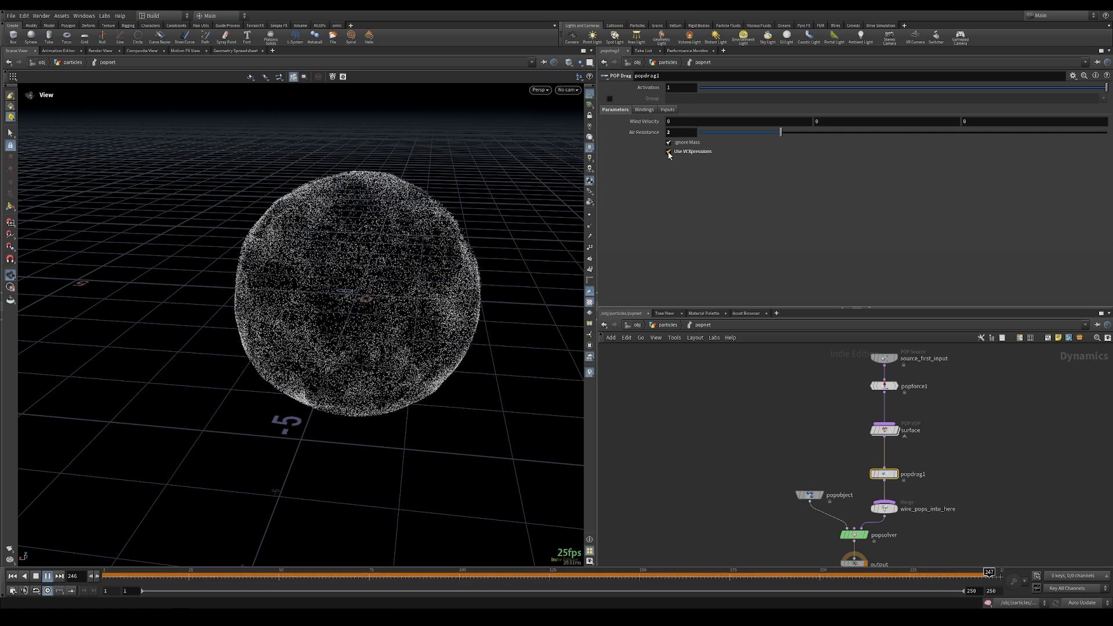
{"action": "left_click_drag", "start_coordinate": [278, 575], "coordinate": [242, 575]}
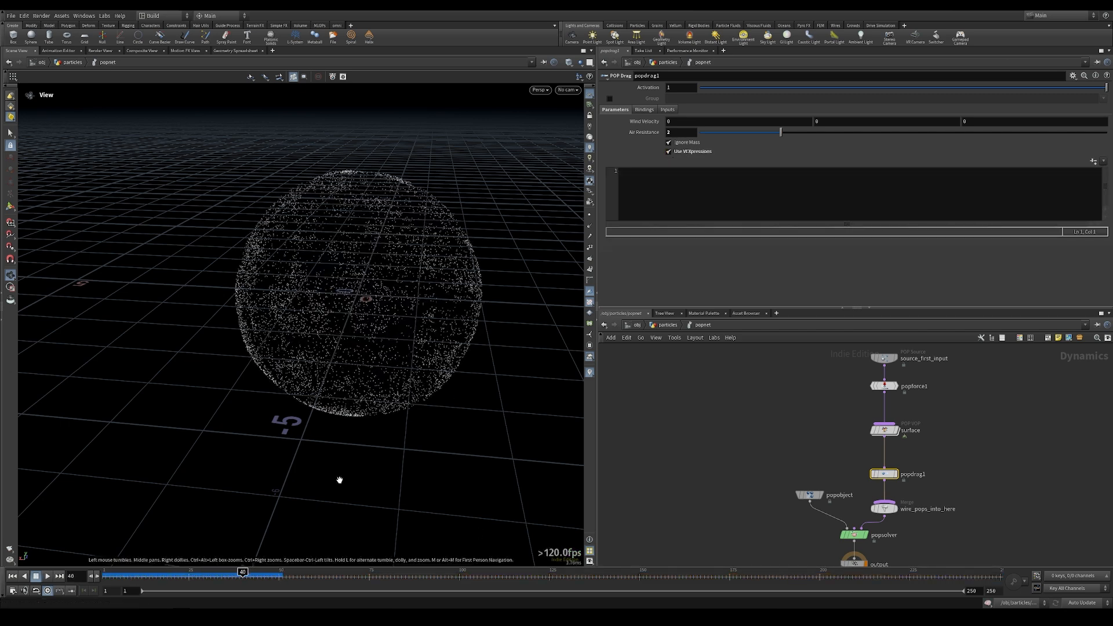
{"action": "left_click", "coordinate": [705, 185]}
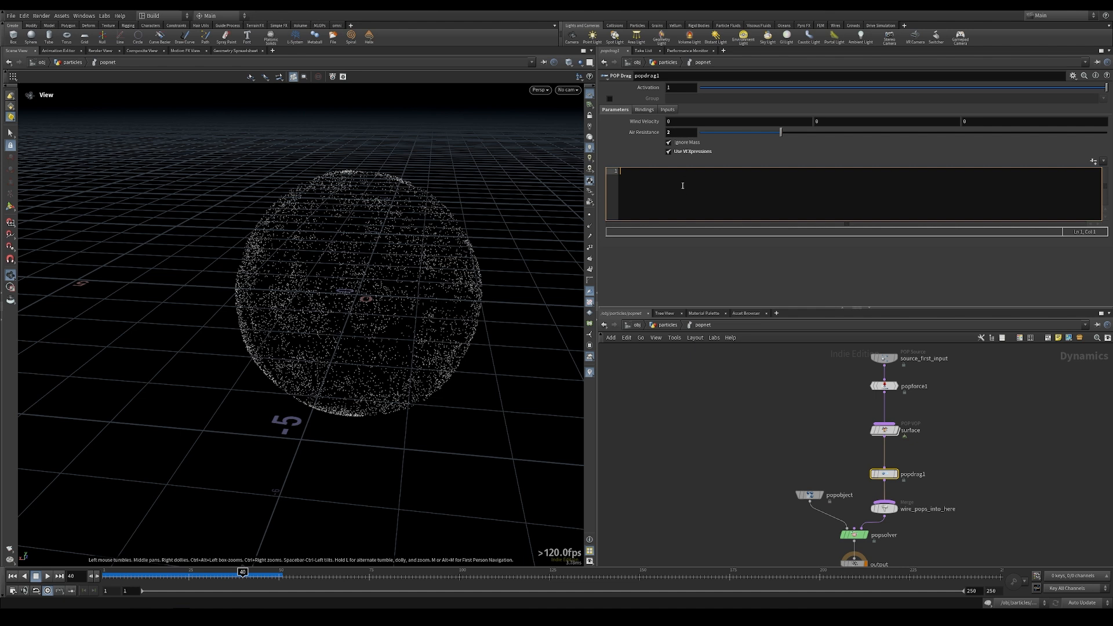
{"action": "type", "text": "airresist"}
{"action": "mouse_move", "coordinate": [638, 133]}
{"action": "type", "text": "nd(@id);"}
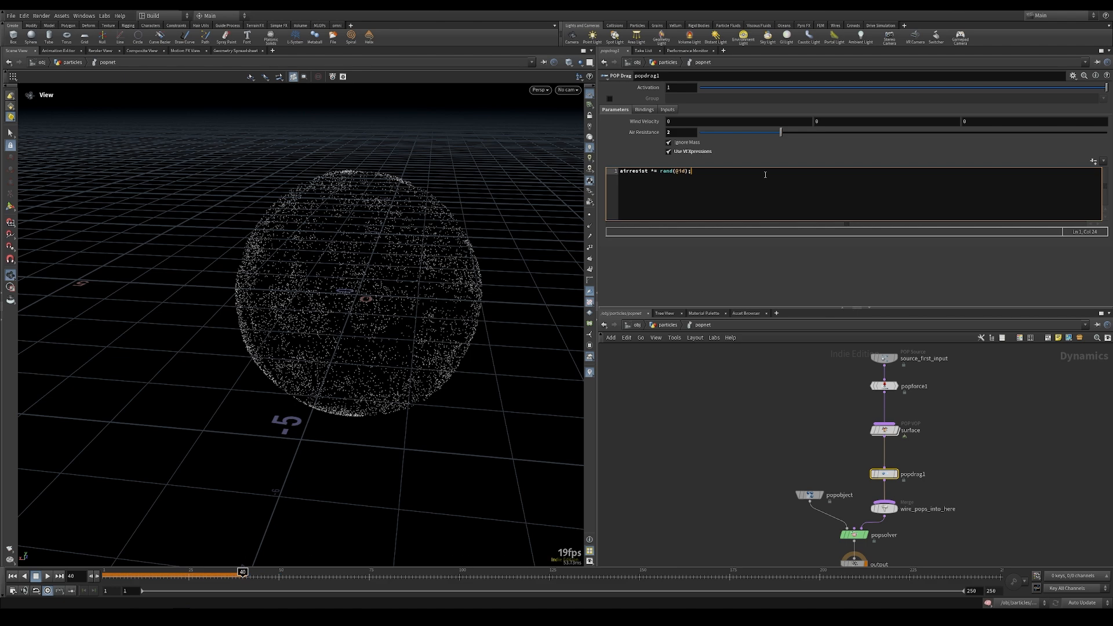
{"action": "left_click", "coordinate": [127, 576]}
{"action": "left_click_drag", "start_coordinate": [127, 577], "coordinate": [516, 587]}
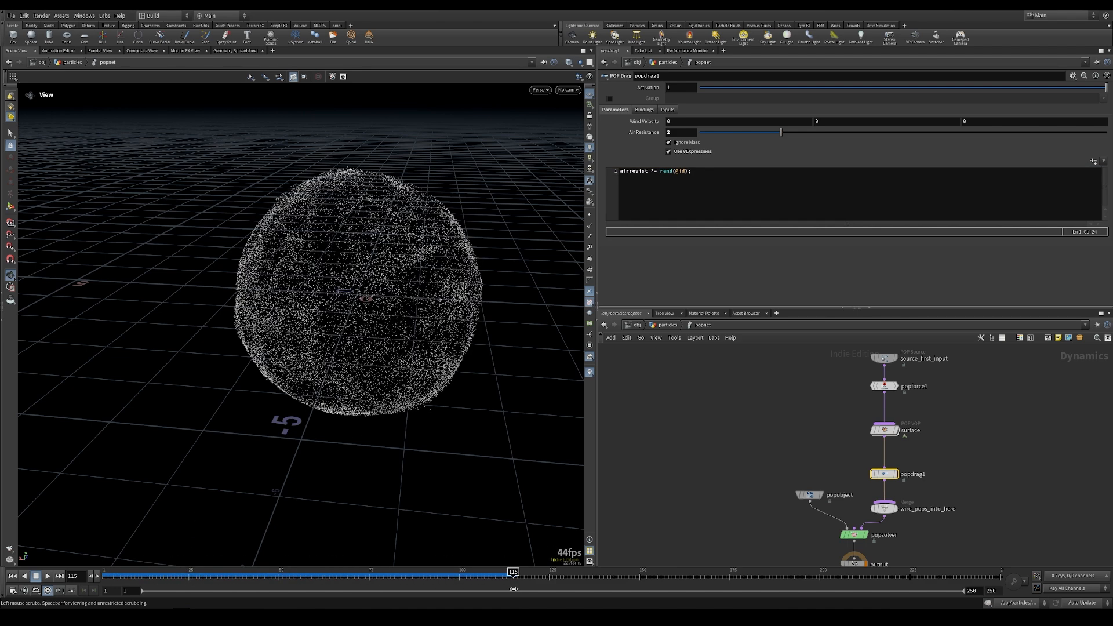
{"action": "left_click", "coordinate": [660, 171]}
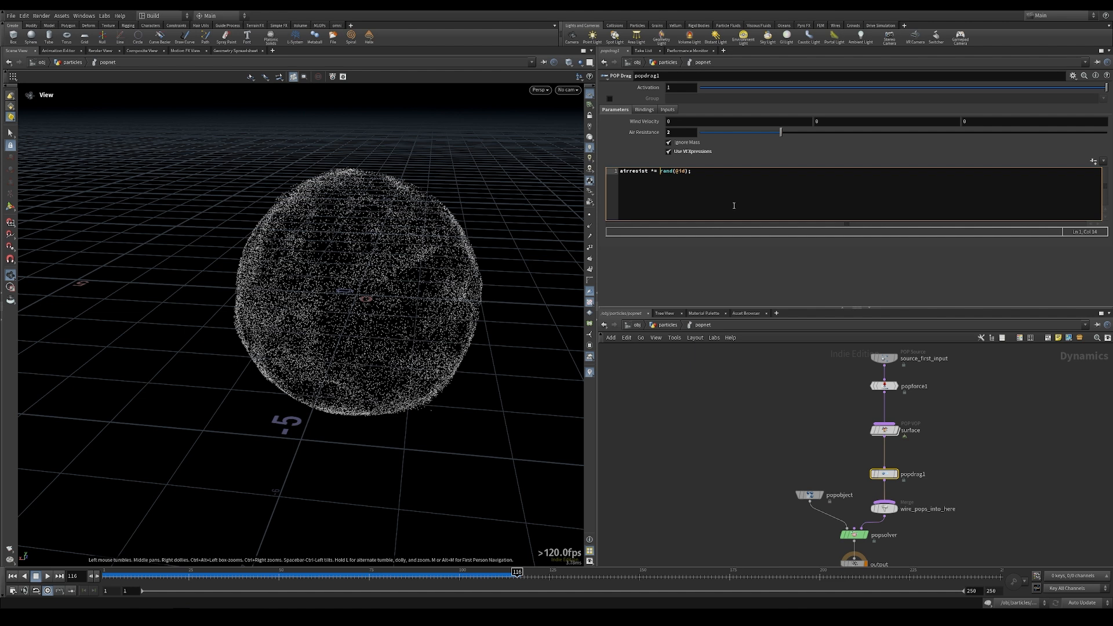
{"action": "type", "text": "fit01("}
{"action": "left_click", "coordinate": [707, 170]}
{"action": "left_click", "coordinate": [11, 576]}
{"action": "left_click", "coordinate": [47, 576]}
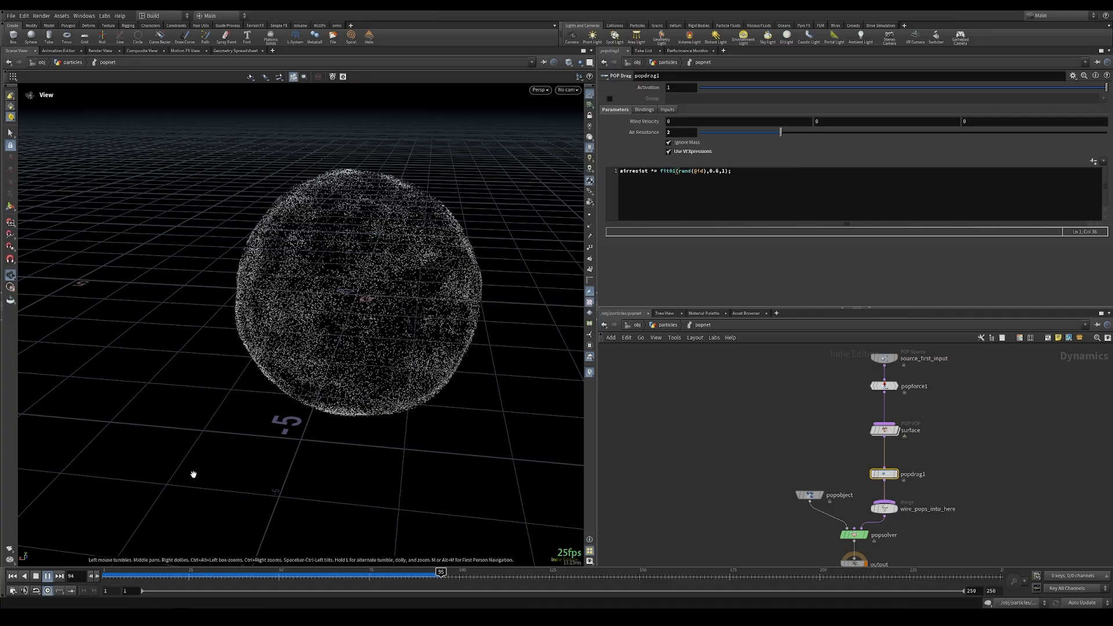
{"action": "mouse_move", "coordinate": [243, 417]}
{"action": "left_mouse_down"}
{"action": "mouse_move", "coordinate": [224, 423]}
{"action": "mouse_move", "coordinate": [248, 412]}
{"action": "mouse_move", "coordinate": [235, 416]}
{"action": "left_mouse_up"}
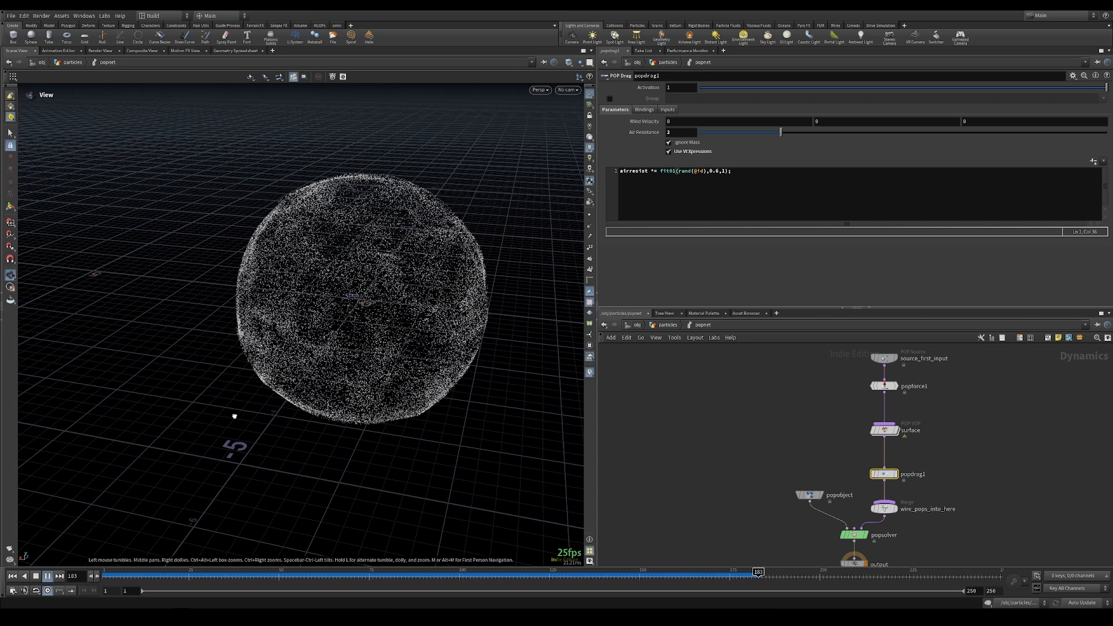
{"action": "left_click", "coordinate": [444, 573]}
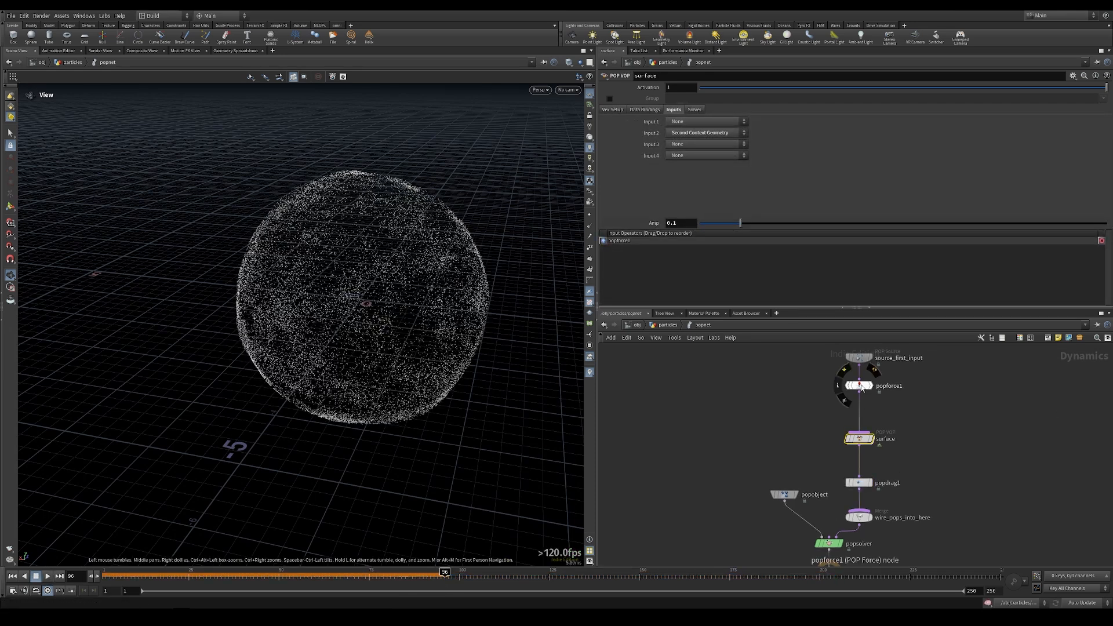
- Duplicate popforce1 between itself and the surface POP VOP, and set the copy's swirl size to 1
{"action": "left_click", "coordinate": [860, 386]}
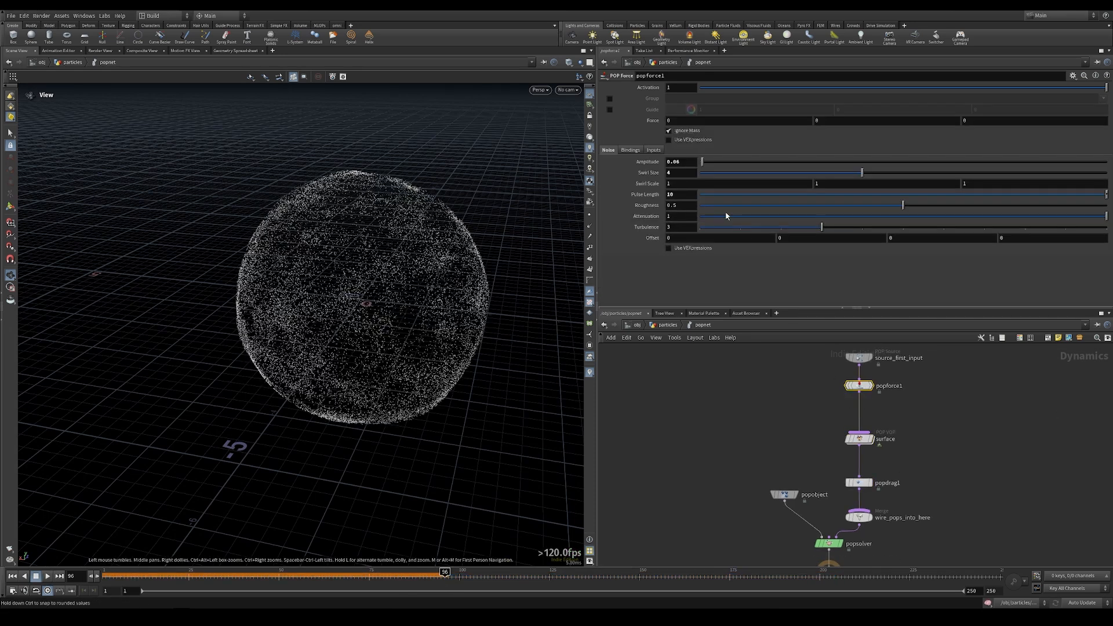
{"action": "left_click_drag", "start_coordinate": [860, 387], "coordinate": [860, 413], "text": "alt"}
{"action": "left_click", "coordinate": [859, 386]}
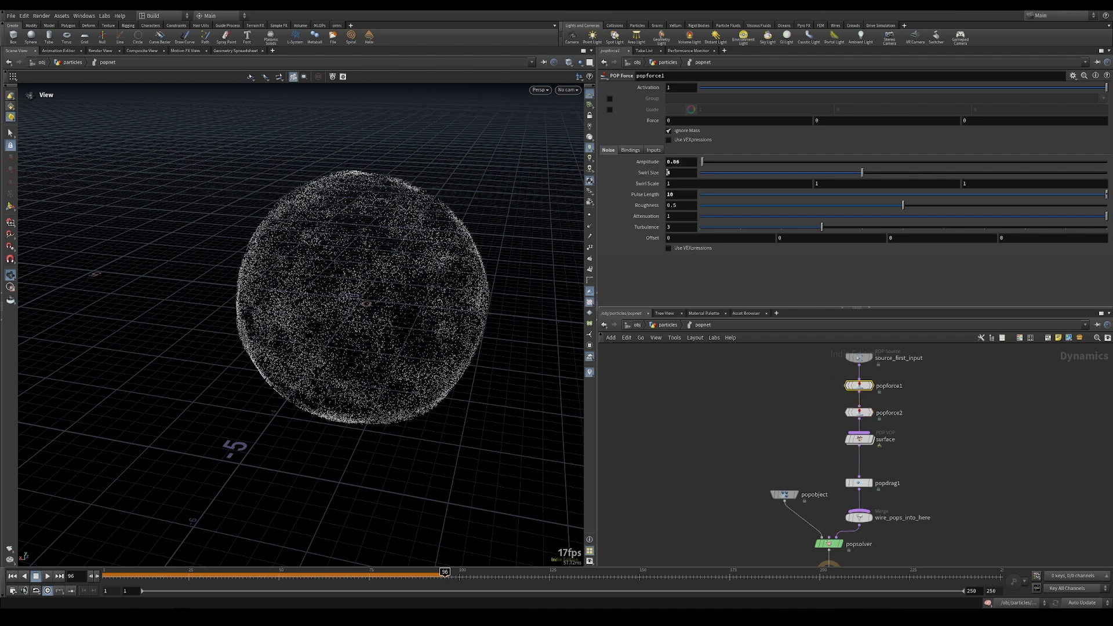
{"action": "mouse_move", "coordinate": [862, 392]}
{"action": "left_click", "coordinate": [859, 412]}
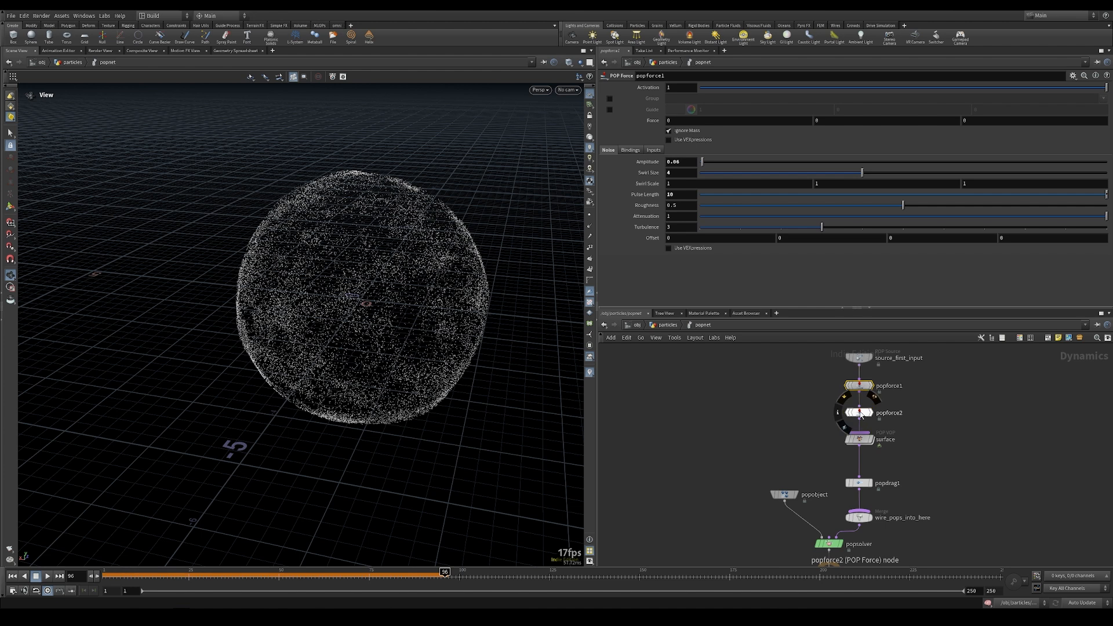
{"action": "left_click", "coordinate": [681, 172]}
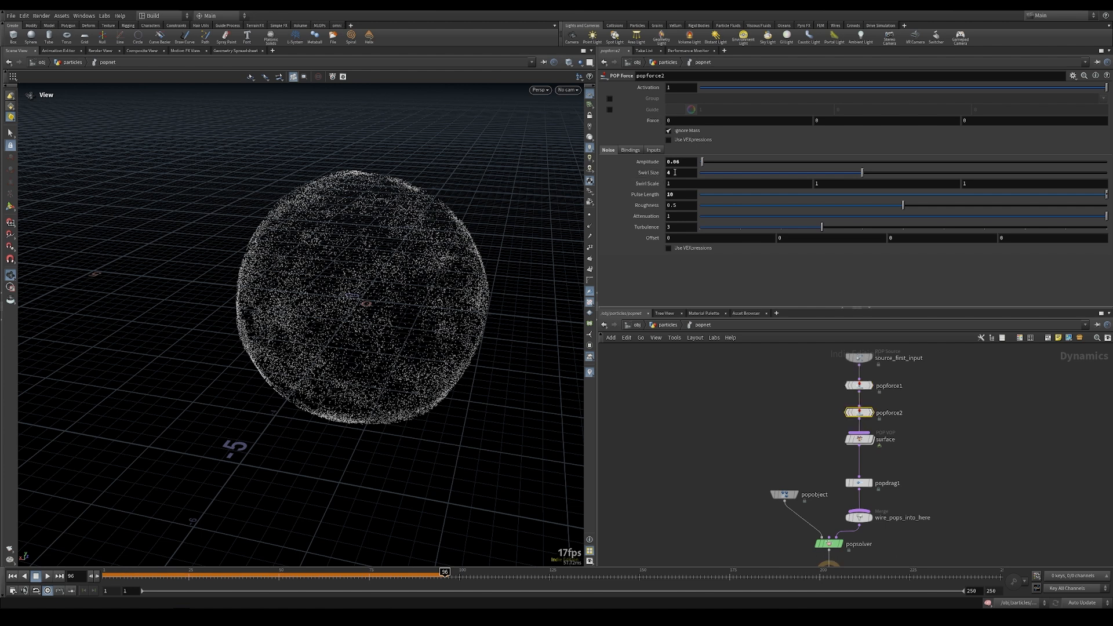
{"action": "key", "text": "Return"}
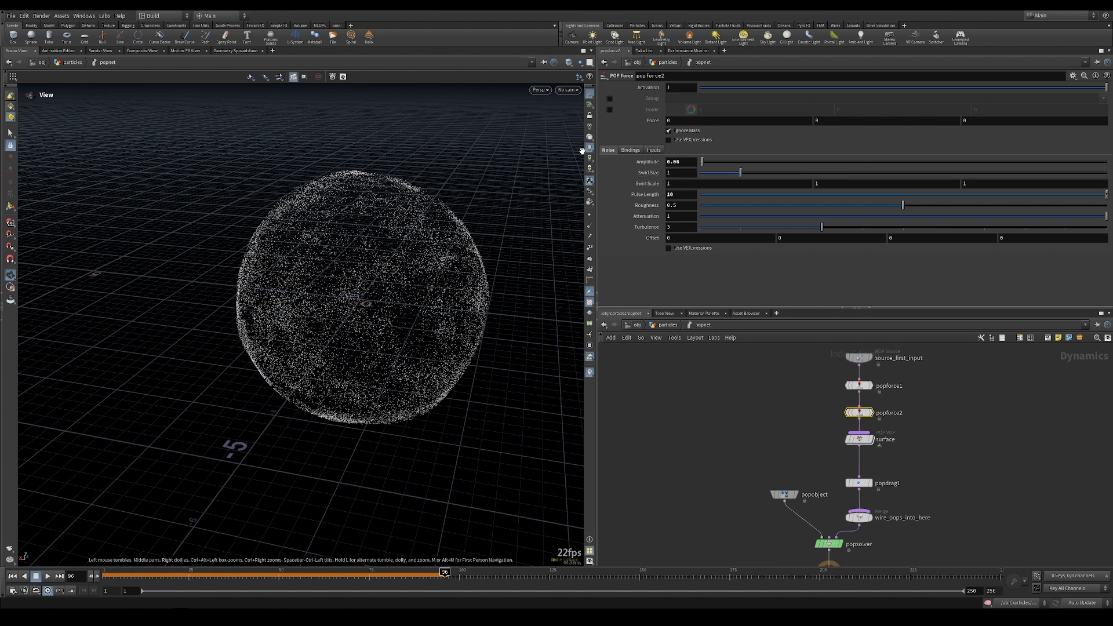
- Enable the guide on the duplicated POP Force and set its noise amplitude to 0.1
{"action": "left_click", "coordinate": [610, 109]}
{"action": "left_click_drag", "start_coordinate": [702, 162], "coordinate": [728, 164]}
{"action": "key", "text": "ctrl+z"}
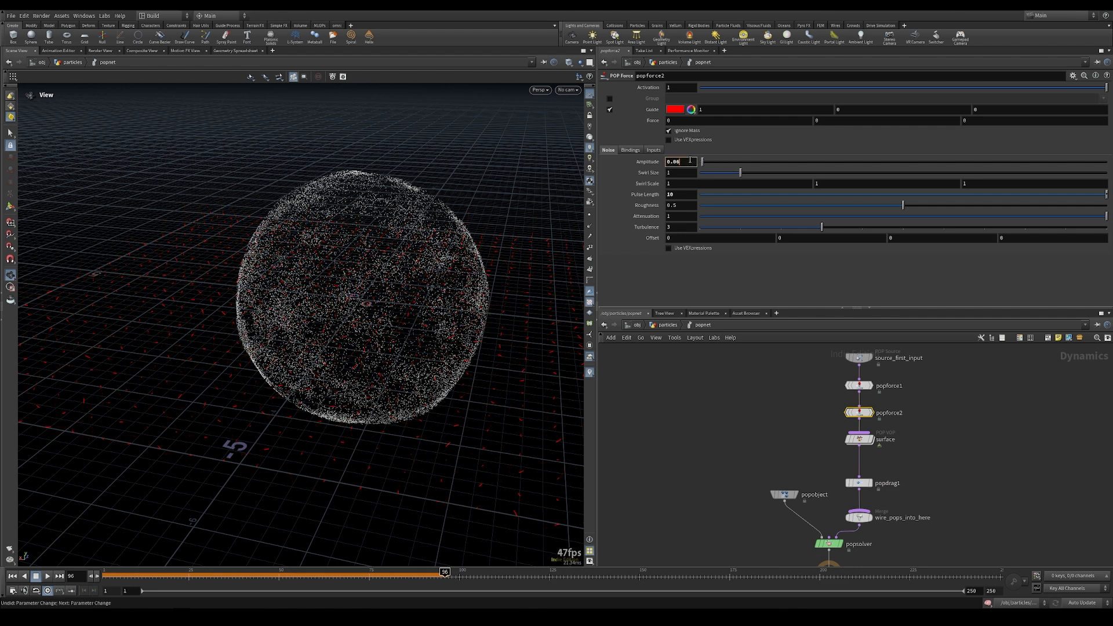
{"action": "key", "text": "Return"}
- Set the duplicated POP Force's pulse length to 4 and play the simulation from the first frame
{"action": "left_click", "coordinate": [677, 194]}
{"action": "type", "text": "4"}
{"action": "key", "text": "Return"}
{"action": "key", "text": "ctrl+Up"}
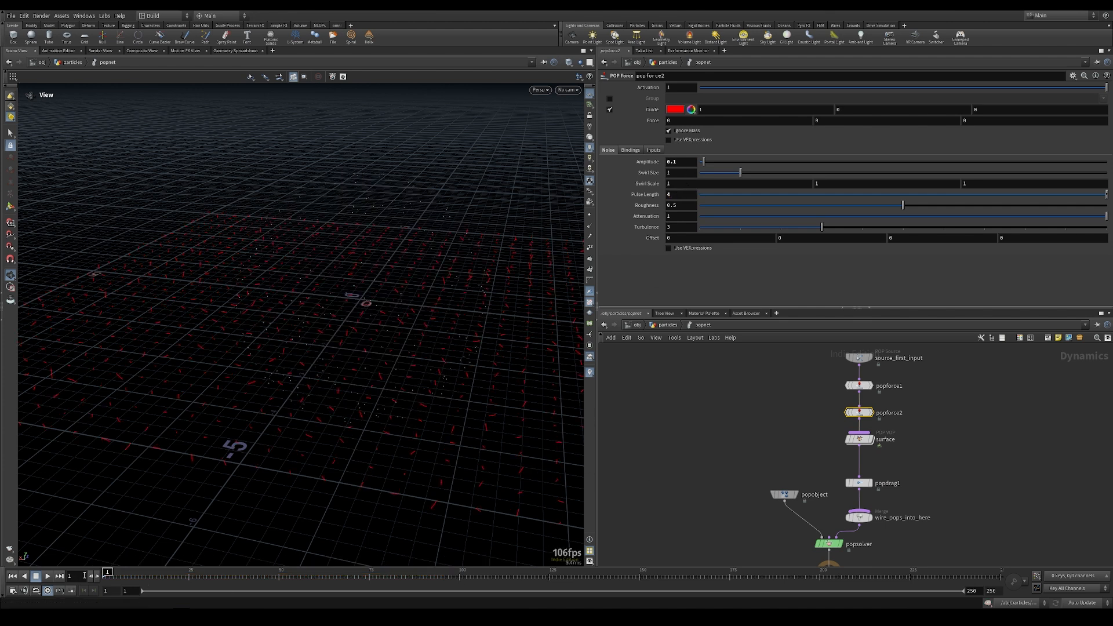
{"action": "left_click", "coordinate": [47, 576]}
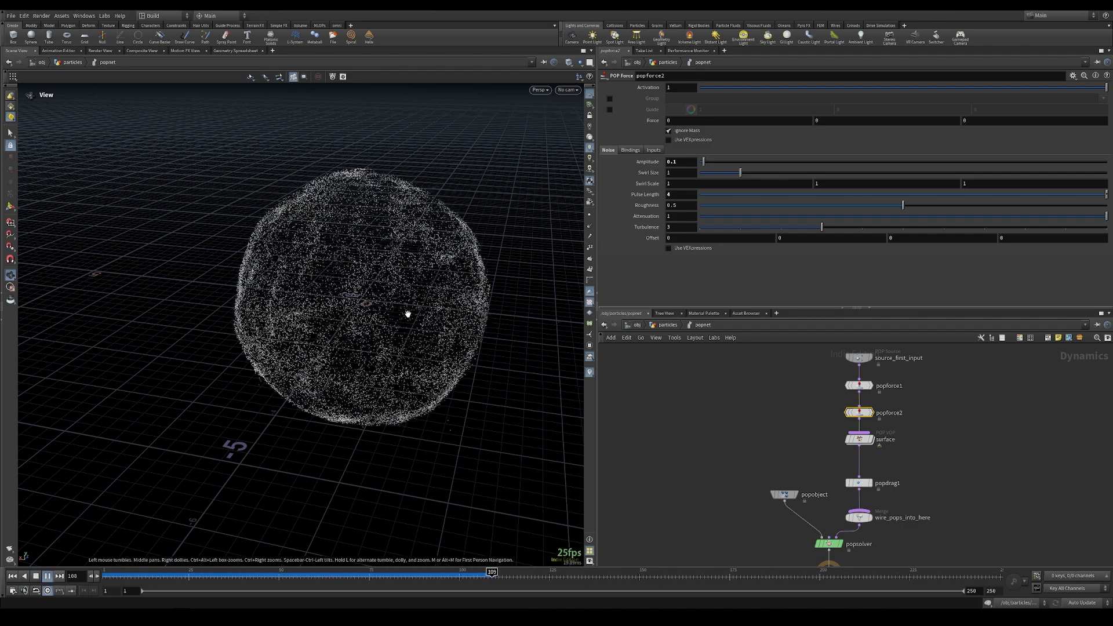
- In Snip & Sketch, change the pen to golden orange and mark motion strokes on the snip of the particle sphere
{"action": "mouse_move", "coordinate": [352, 313]}
{"action": "left_mouse_down"}
{"action": "mouse_move", "coordinate": [325, 303]}
{"action": "mouse_move", "coordinate": [324, 314]}
{"action": "mouse_move", "coordinate": [357, 311]}
{"action": "left_mouse_up"}
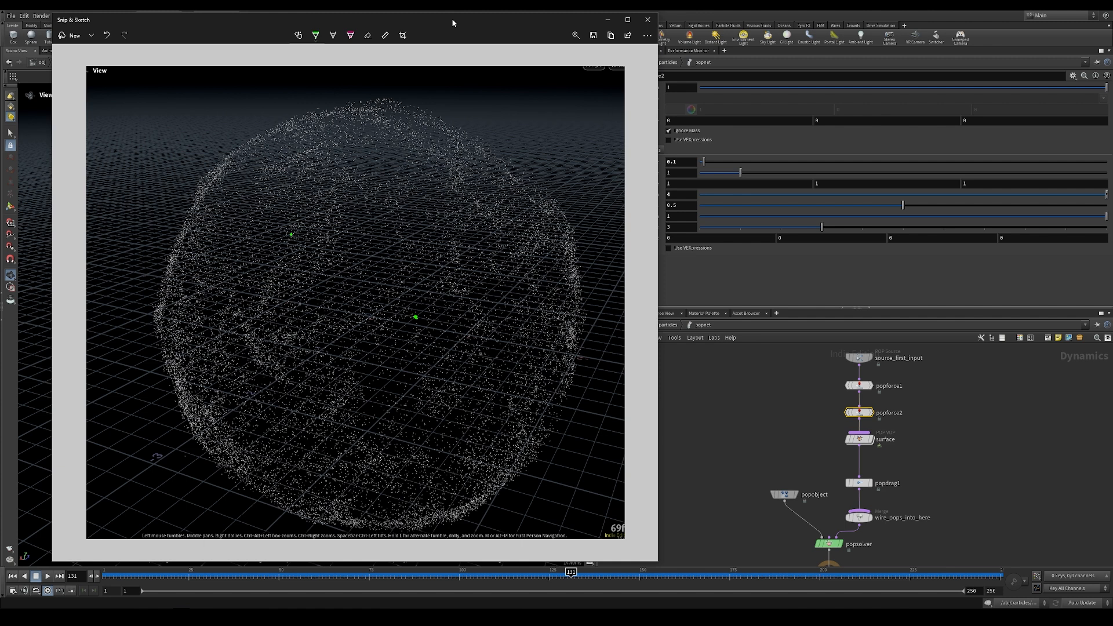
{"action": "left_click", "coordinate": [315, 35]}
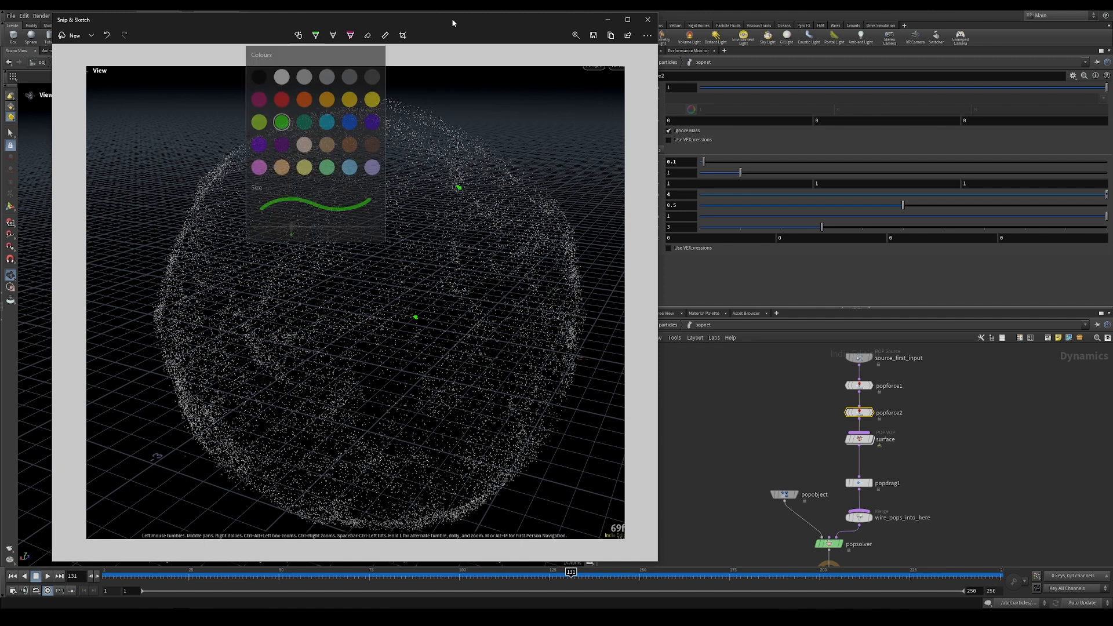
{"action": "left_click", "coordinate": [326, 97]}
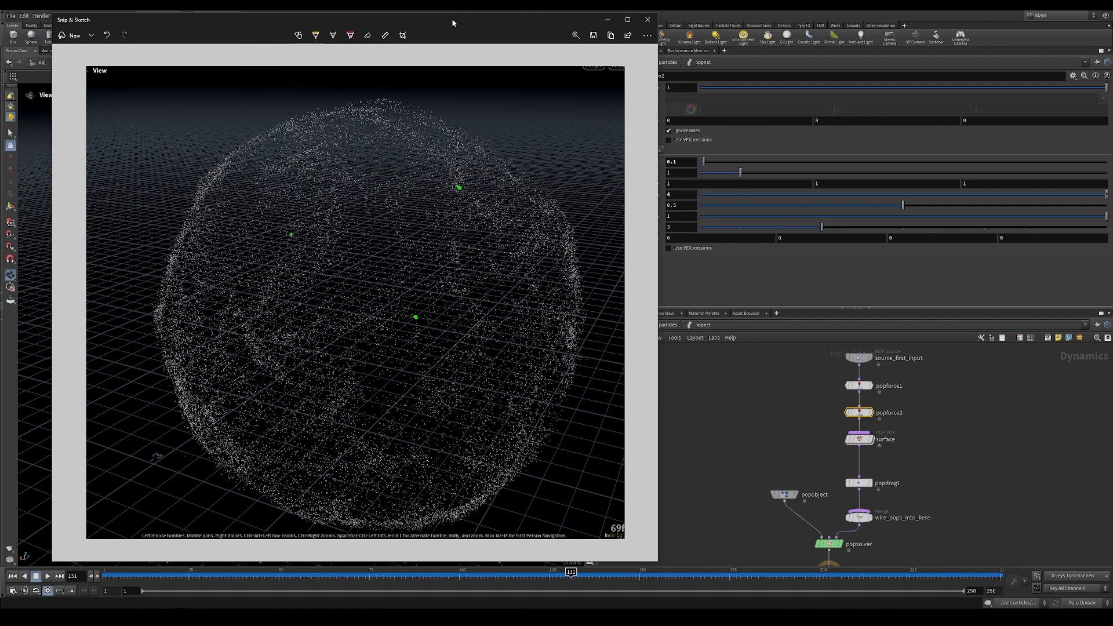
{"action": "left_click_drag", "start_coordinate": [459, 181], "coordinate": [492, 162]}
{"action": "mouse_move", "coordinate": [290, 233]}
{"action": "left_mouse_down"}
{"action": "mouse_move", "coordinate": [310, 227]}
{"action": "mouse_move", "coordinate": [327, 250]}
{"action": "left_mouse_up"}
{"action": "left_click_drag", "start_coordinate": [292, 214], "coordinate": [270, 222]}
{"action": "mouse_move", "coordinate": [295, 207]}
{"action": "left_mouse_down"}
{"action": "mouse_move", "coordinate": [263, 218]}
{"action": "mouse_move", "coordinate": [258, 248]}
{"action": "left_mouse_up"}
{"action": "left_click_drag", "start_coordinate": [280, 206], "coordinate": [300, 206]}
{"action": "left_click_drag", "start_coordinate": [322, 221], "coordinate": [329, 234]}
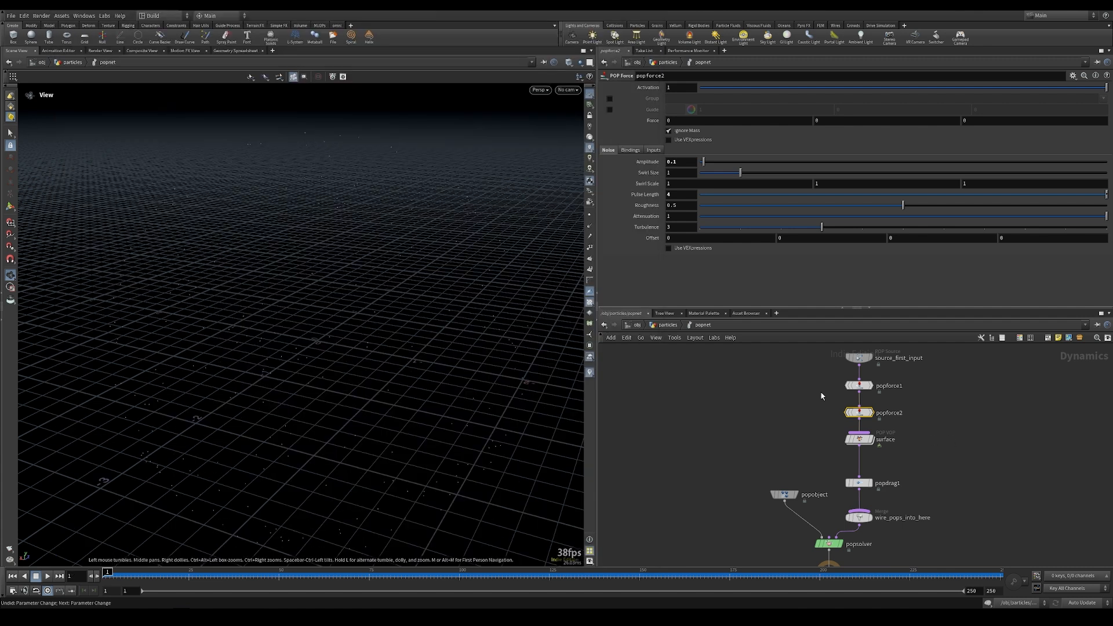
- Return to the particles network, add a second POP Network beside vdbfrompolygons1, feed it from normal1 and enter it
{"action": "left_click", "coordinate": [659, 326]}
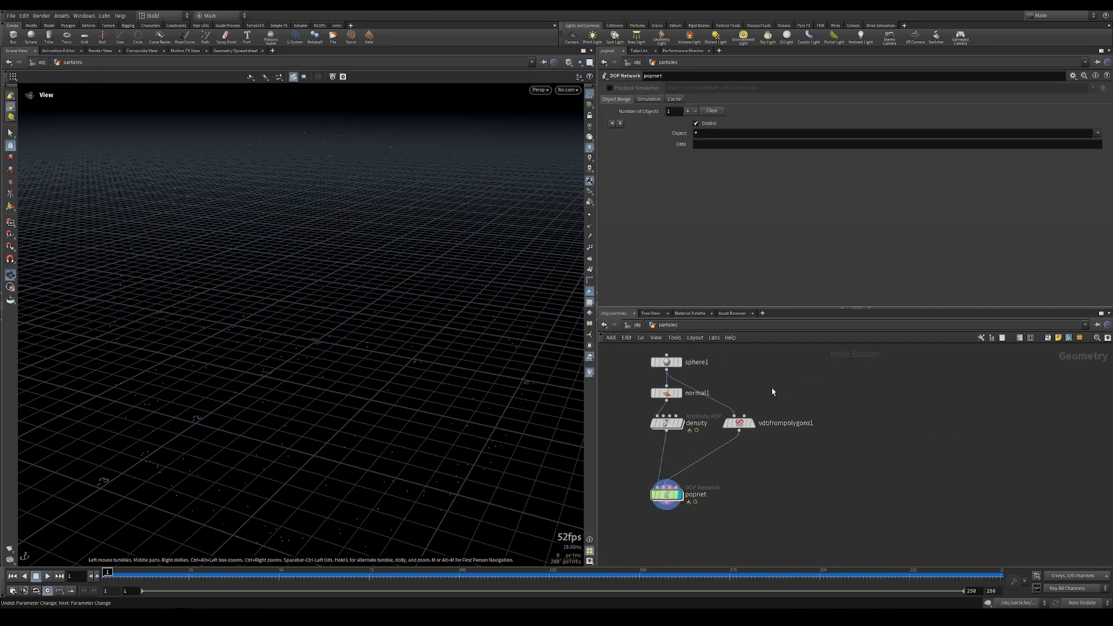
{"action": "key", "text": "Tab"}
{"action": "type", "text": "pop"}
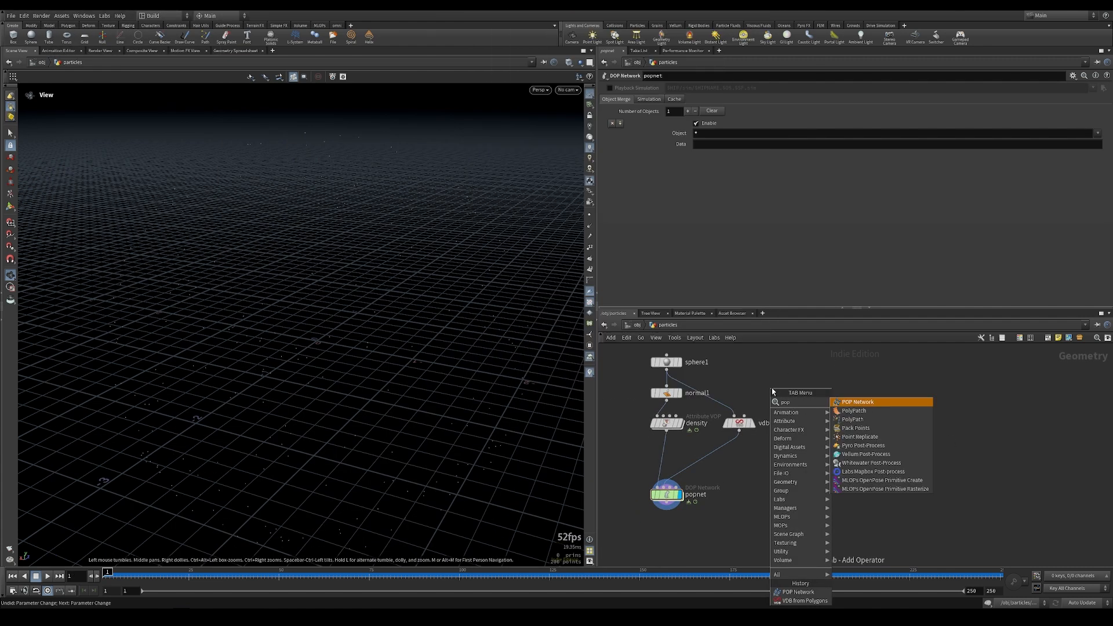
{"action": "left_click", "coordinate": [879, 401]}
{"action": "left_click", "coordinate": [843, 423]}
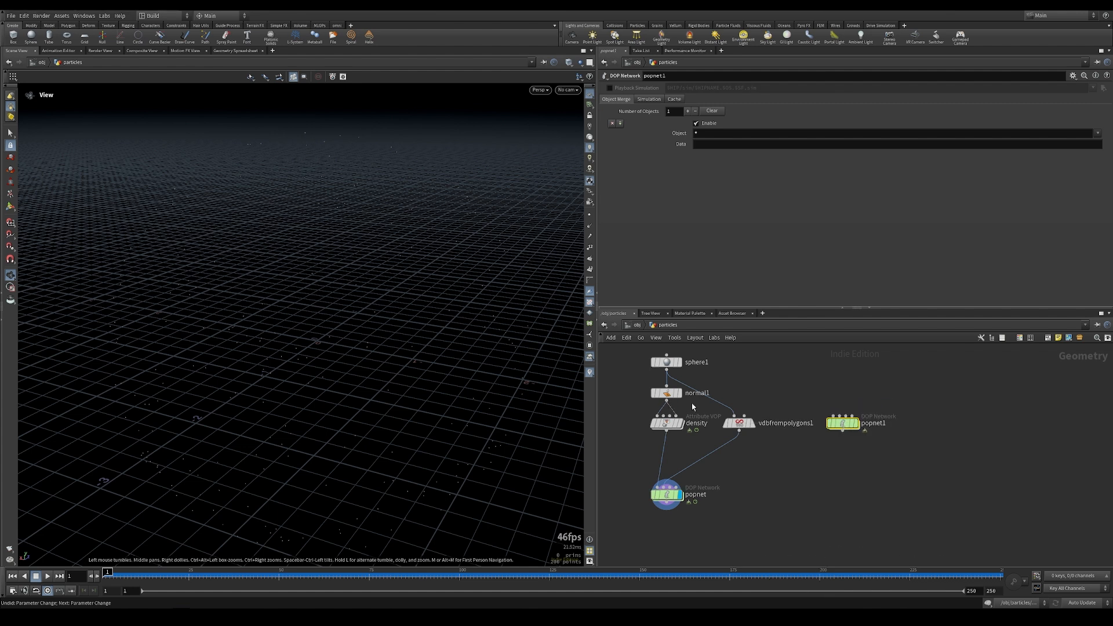
{"action": "double_click", "coordinate": [858, 426]}
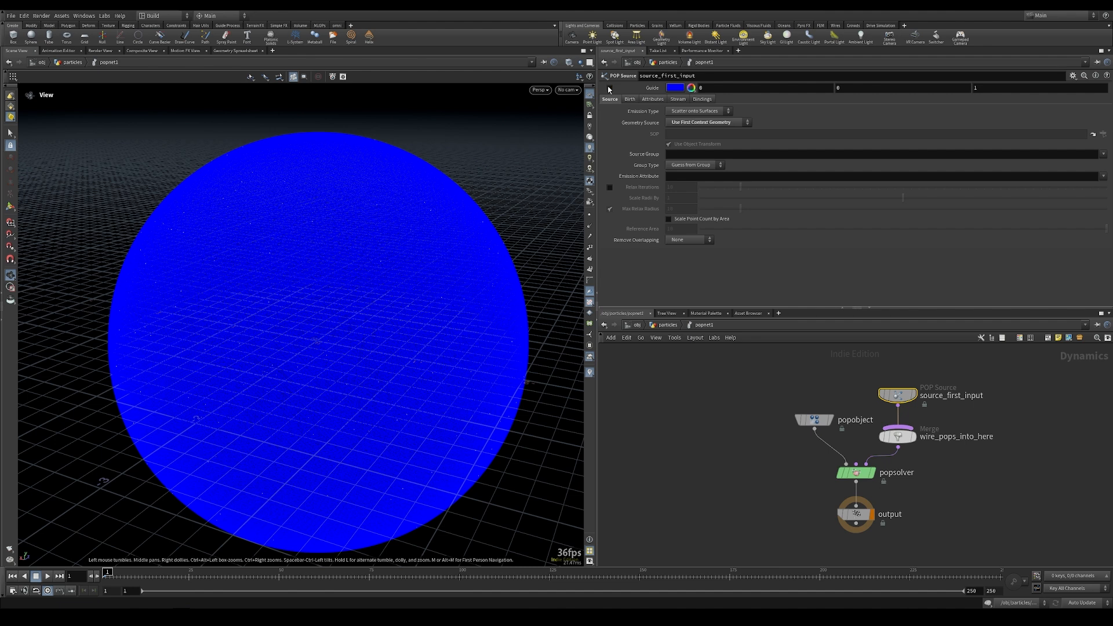
- Disable the POP Source's guide in the new POP Network and set its constant birth rate to 3
{"action": "left_click", "coordinate": [609, 88]}
{"action": "left_click", "coordinate": [630, 99]}
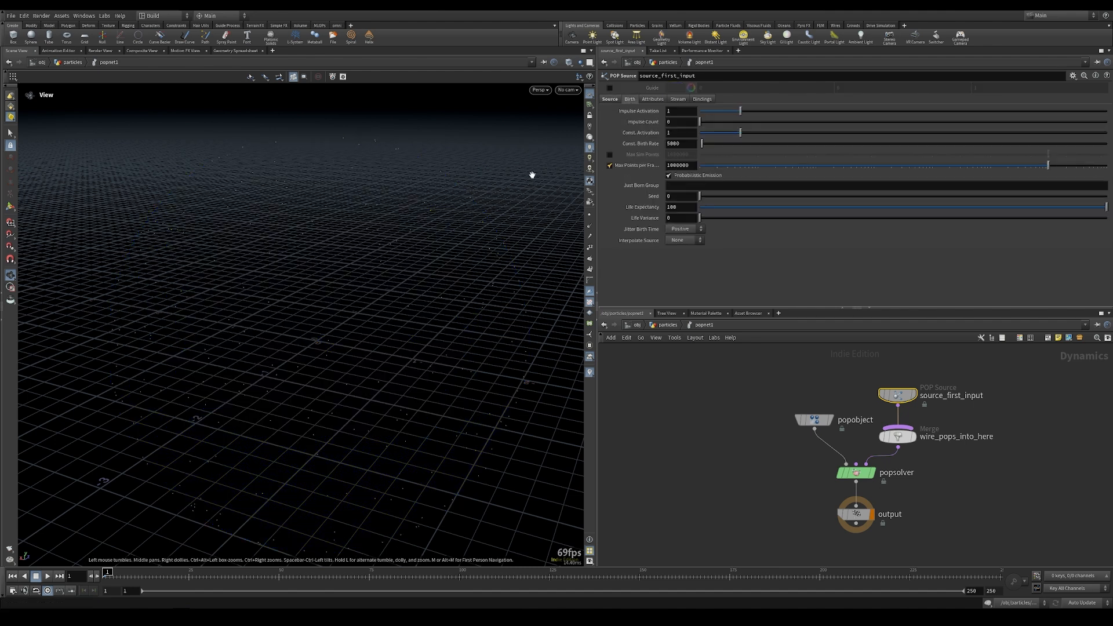
{"action": "left_click", "coordinate": [687, 145]}
{"action": "left_click_drag", "start_coordinate": [687, 145], "coordinate": [665, 149]}
{"action": "type", "text": "2"}
{"action": "key", "text": "Return"}
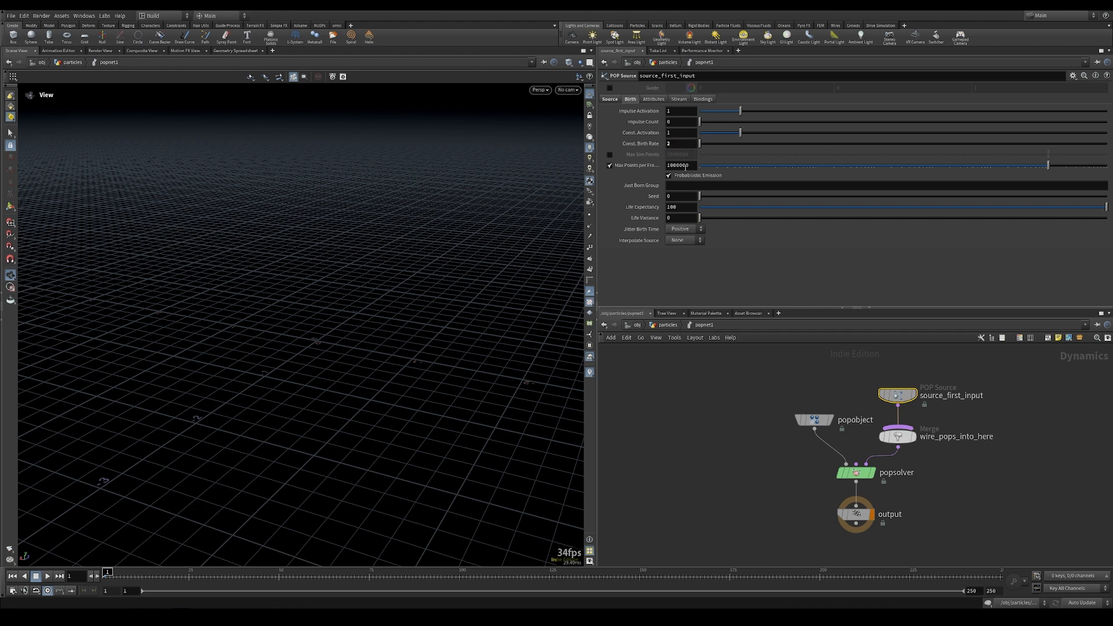
- Set the POP Source's life expectancy to 5 and its life variance to 0.5
{"action": "double_click", "coordinate": [681, 207]}
{"action": "type", "text": "5"}
{"action": "left_click", "coordinate": [685, 218]}
{"action": "type", "text": ".5"}
{"action": "key", "text": "Return"}
- Turn on point display in the viewport, scrub through the sparse particle simulation and return to the first frame
{"action": "left_click_drag", "start_coordinate": [110, 579], "coordinate": [317, 584]}
{"action": "left_click", "coordinate": [589, 215]}
{"action": "right_click_drag", "start_coordinate": [385, 229], "coordinate": [347, 269]}
{"action": "mouse_move", "coordinate": [121, 579]}
{"action": "left_mouse_down"}
{"action": "mouse_move", "coordinate": [447, 606]}
{"action": "mouse_move", "coordinate": [874, 609]}
{"action": "mouse_move", "coordinate": [998, 575]}
{"action": "mouse_move", "coordinate": [108, 571]}
{"action": "left_mouse_up"}
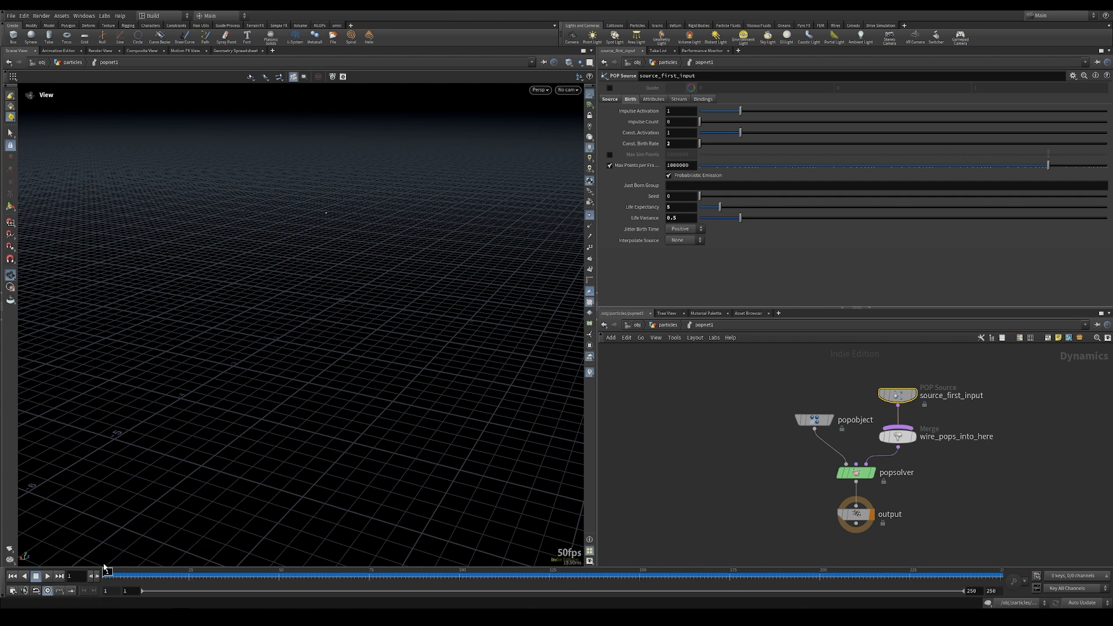
- Add a Point Wrangle below popnet1 in the particles network, connect it to popnet1's output and display it
{"action": "left_click", "coordinate": [664, 326]}
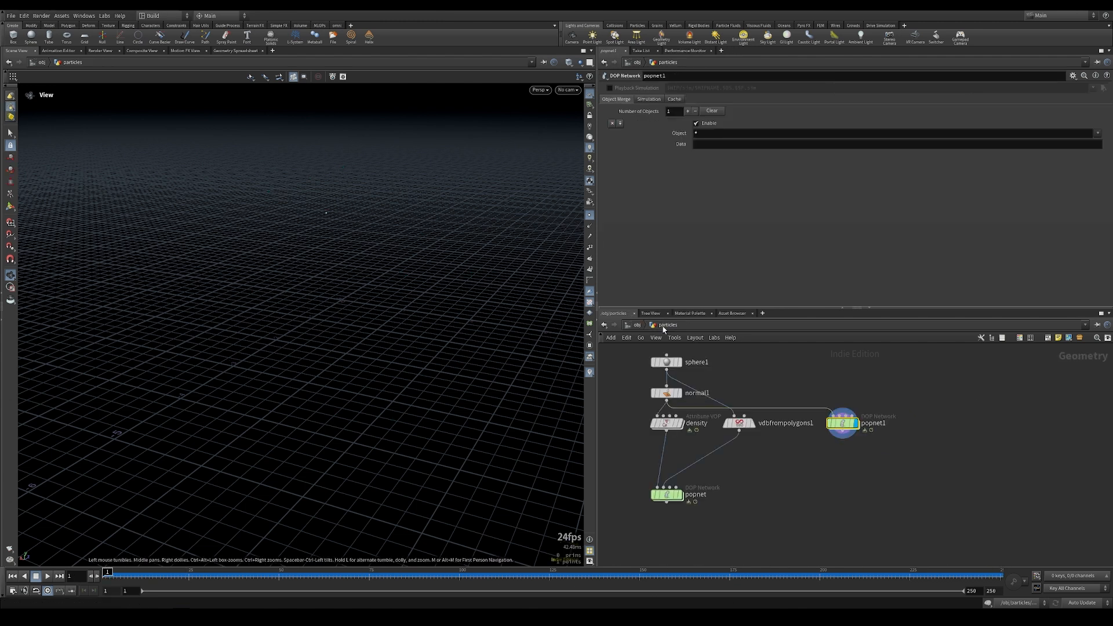
{"action": "key", "text": "Tab"}
{"action": "type", "text": "wrangle"}
{"action": "left_click", "coordinate": [918, 429]}
{"action": "left_click", "coordinate": [834, 436]}
{"action": "left_click", "coordinate": [835, 389]}
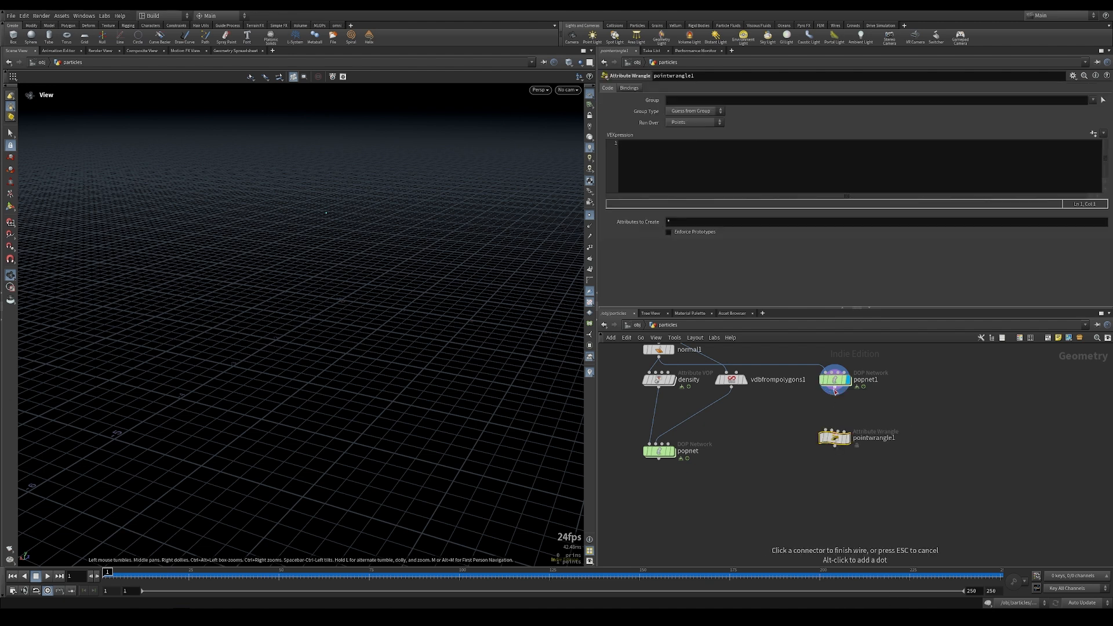
{"action": "left_click", "coordinate": [834, 430]}
{"action": "left_click", "coordinate": [859, 161]}
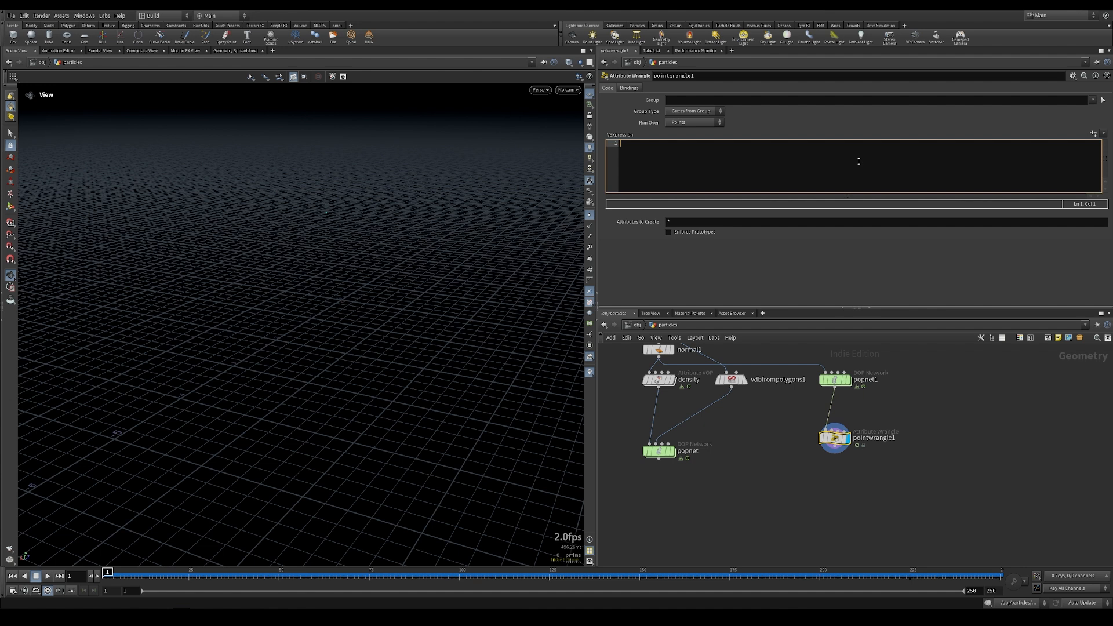
- Filter the wrangle's geometry spreadsheet to the age and life attributes and scrub to frame 35 to examine them
{"action": "left_click", "coordinate": [223, 51]}
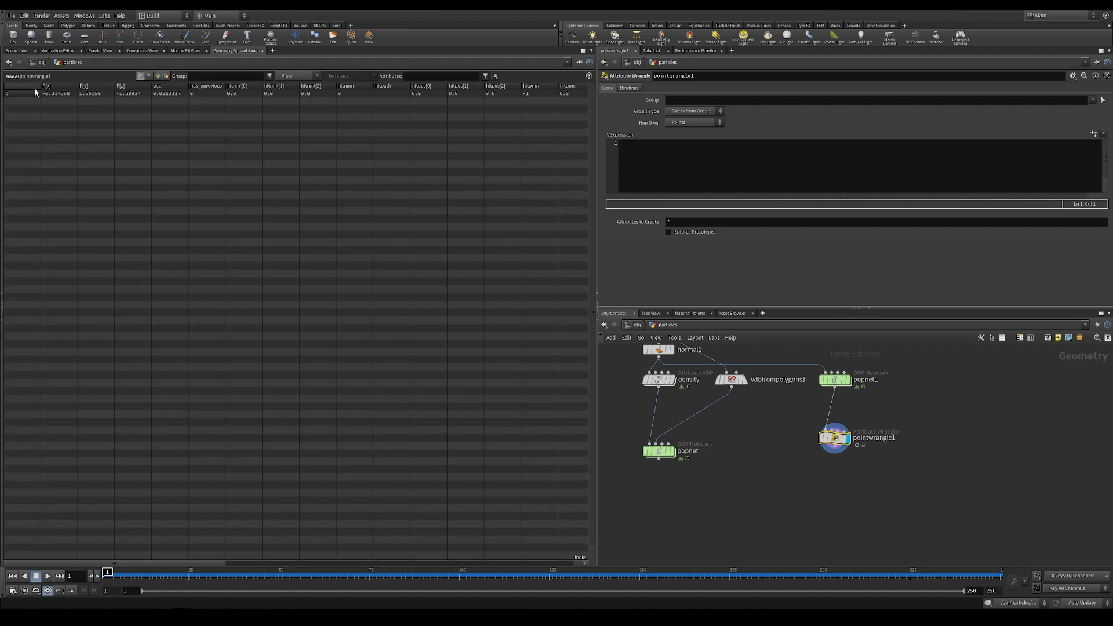
{"action": "type", "text": "age"}
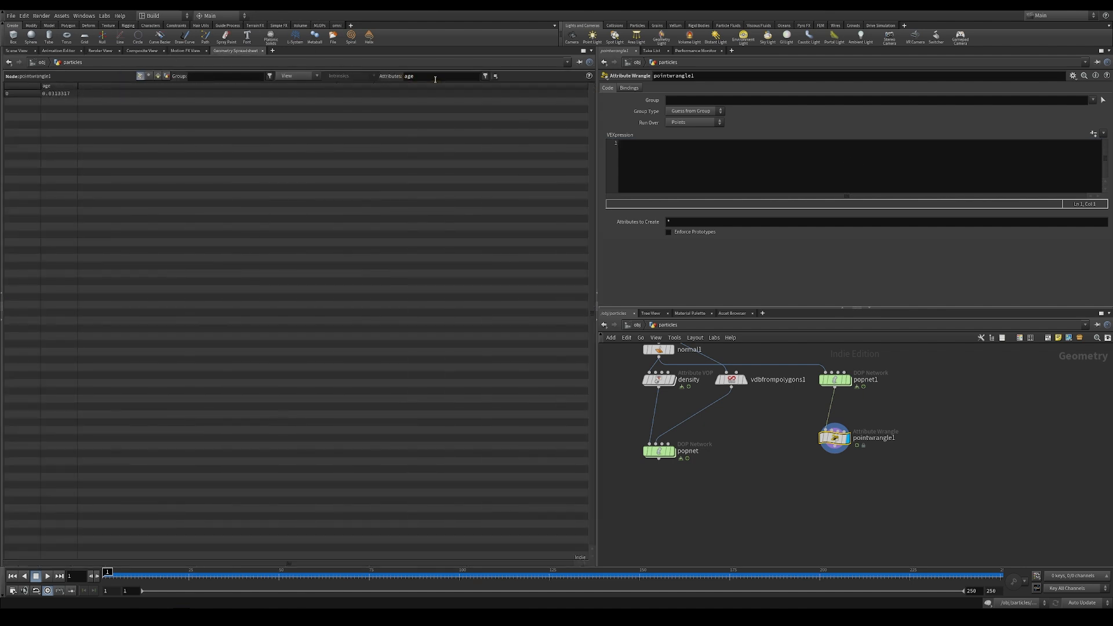
{"action": "left_click", "coordinate": [451, 80]}
{"action": "key", "text": "Return"}
{"action": "left_click", "coordinate": [126, 572]}
{"action": "left_click_drag", "start_coordinate": [127, 572], "coordinate": [226, 587]}
{"action": "left_click", "coordinate": [738, 181]}
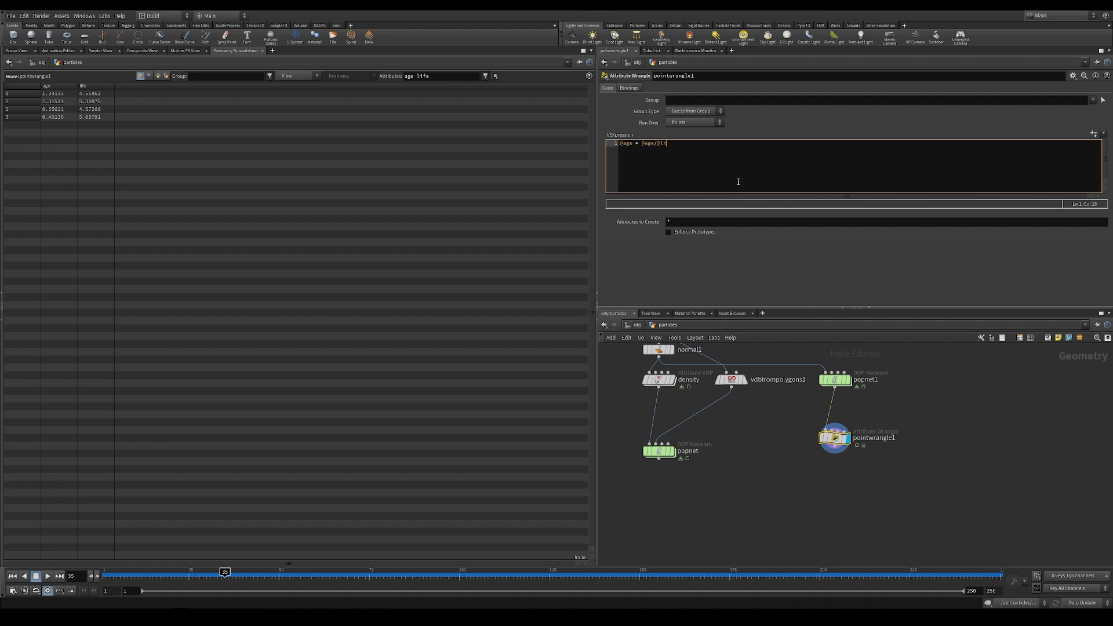
{"action": "left_click_drag", "start_coordinate": [107, 575], "coordinate": [552, 592]}
{"action": "left_click", "coordinate": [693, 163]}
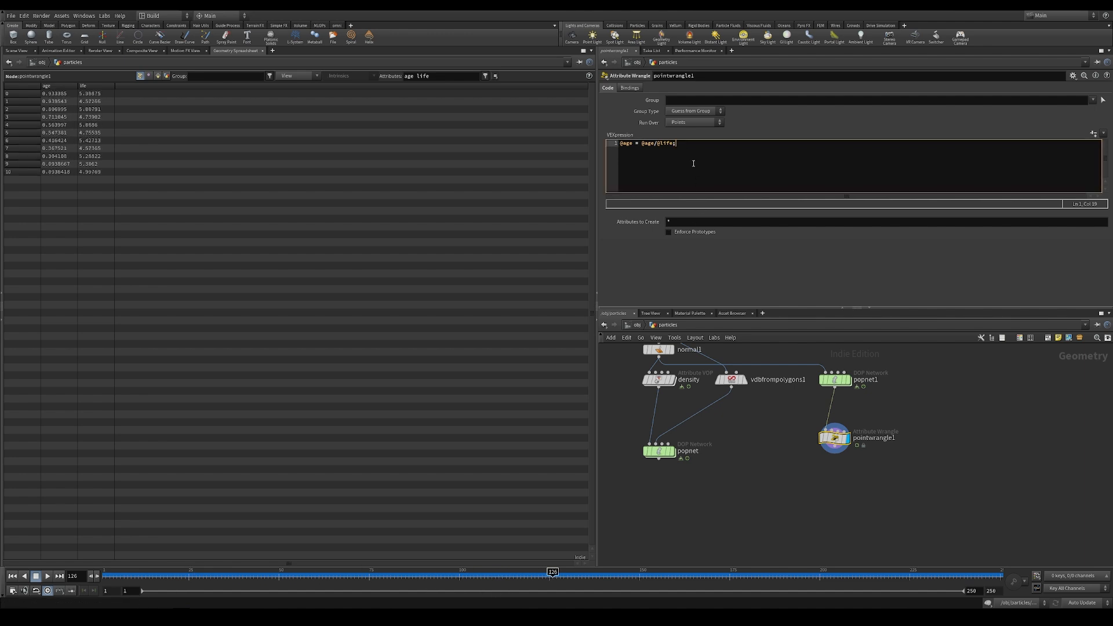
{"action": "scroll", "coordinate": [693, 163], "scroll_direction": "up", "scroll_amount": 1, "text": "ctrl"}
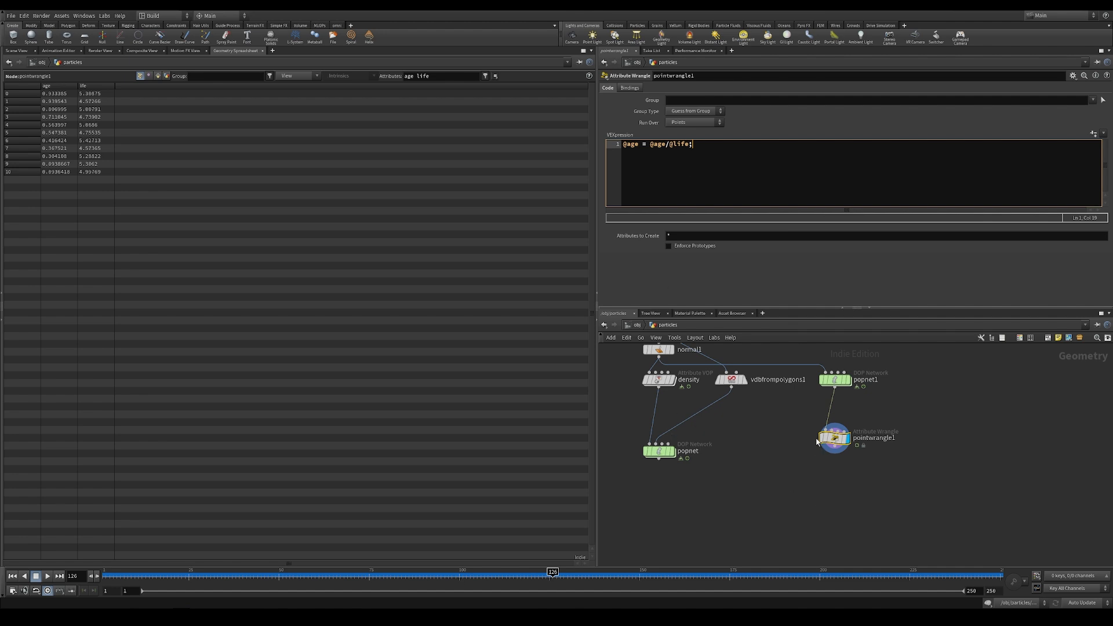
- Return to the 3D scene view and connect an Attribute Delete node below the Point Wrangle, moving the wrangle closer to popnet1
{"action": "left_click_drag", "start_coordinate": [826, 439], "coordinate": [826, 429]}
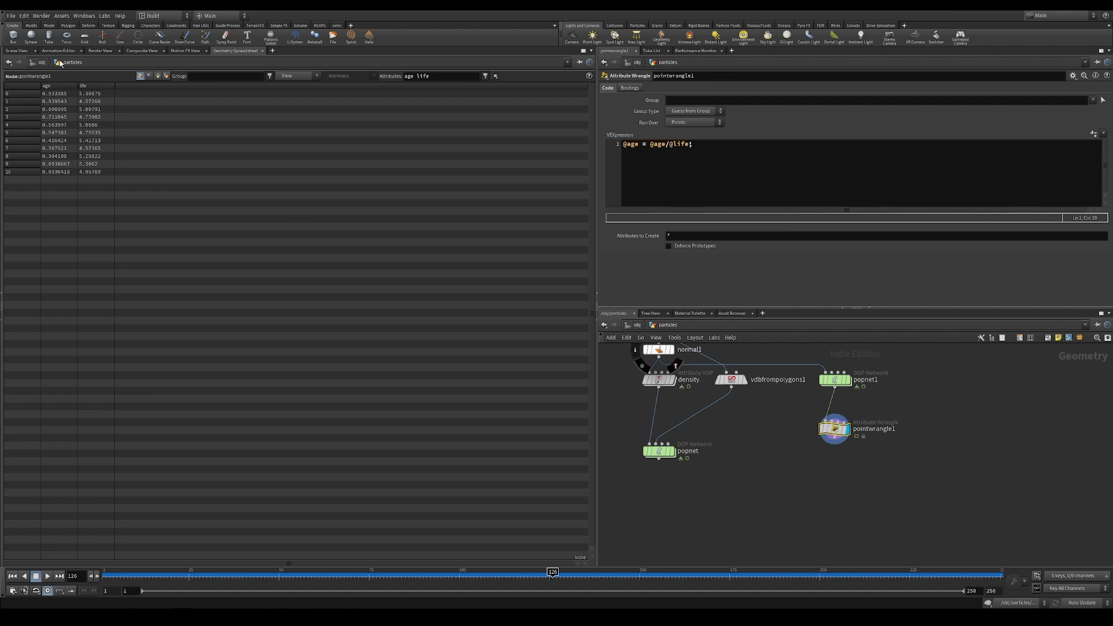
{"action": "left_click", "coordinate": [14, 52]}
{"action": "middle_click_drag", "start_coordinate": [833, 445], "coordinate": [831, 443]}
{"action": "left_click_drag", "start_coordinate": [832, 431], "coordinate": [832, 417]}
{"action": "key", "text": "Tab"}
{"action": "type", "text": "delete"}
{"action": "left_click", "coordinate": [948, 412]}
{"action": "left_click", "coordinate": [834, 460]}
{"action": "left_click_drag", "start_coordinate": [833, 419], "coordinate": [834, 455]}
- Set the Attribute Delete to delete non-selected attributes with "N age" as point attributes, and inspect its node info
{"action": "left_click", "coordinate": [676, 108]}
{"action": "type", "text": "N age"}
{"action": "key", "text": "Return"}
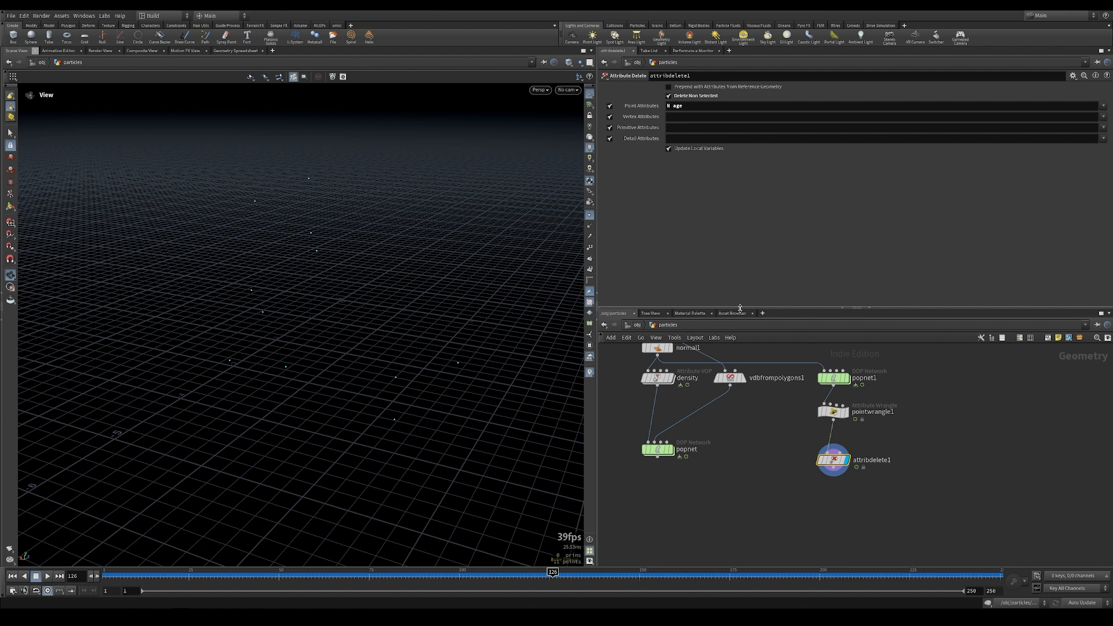
{"action": "middle_click", "coordinate": [831, 463]}
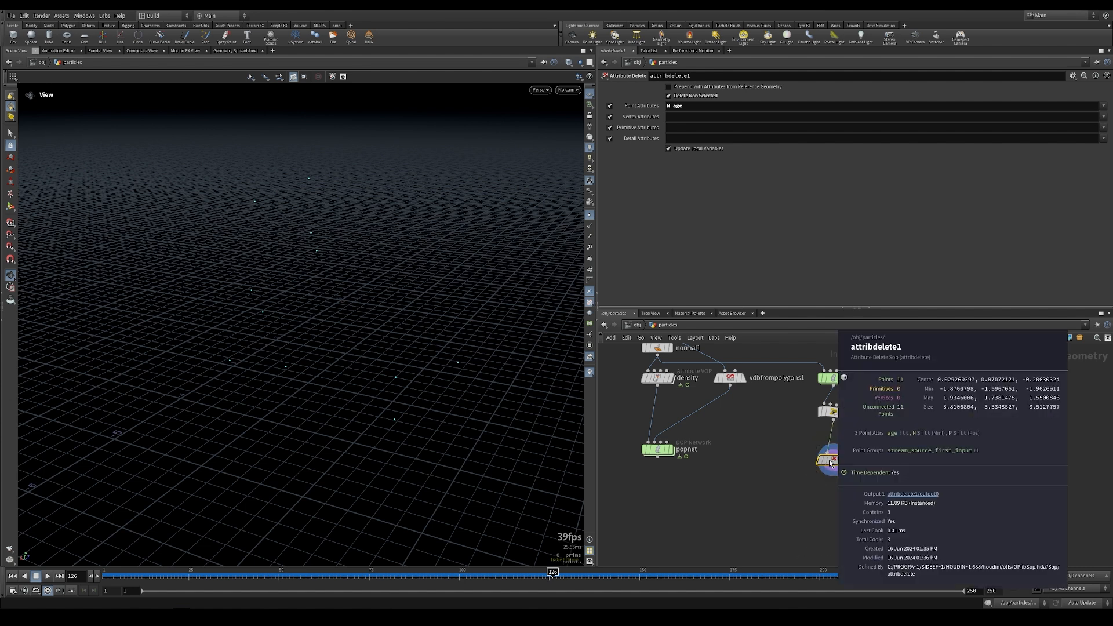
- Add a Group Delete node below the Attribute Delete, connect and display it, and fill in the group names it removes
{"action": "key", "text": "Tab"}
{"action": "type", "text": "groupde"}
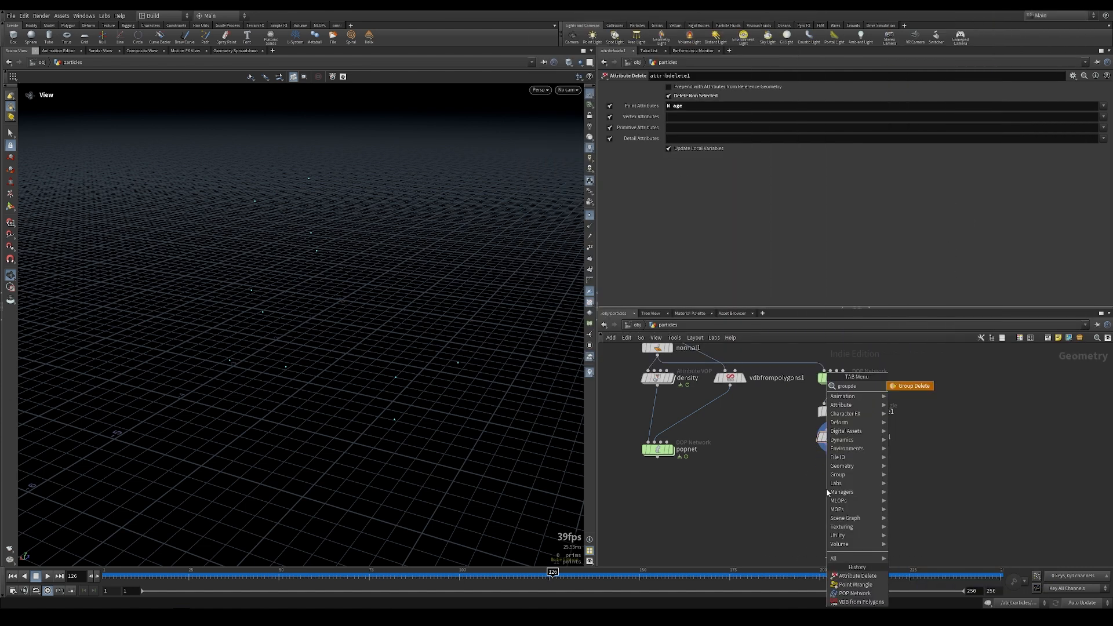
{"action": "key", "text": "Return"}
{"action": "left_click", "coordinate": [840, 484]}
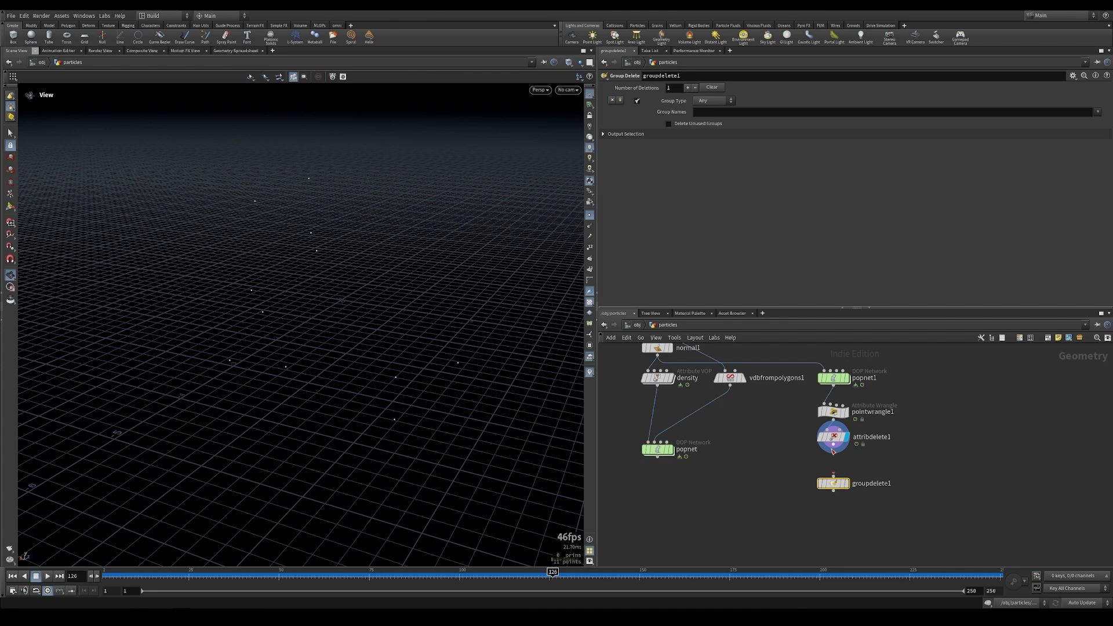
{"action": "left_click", "coordinate": [843, 484]}
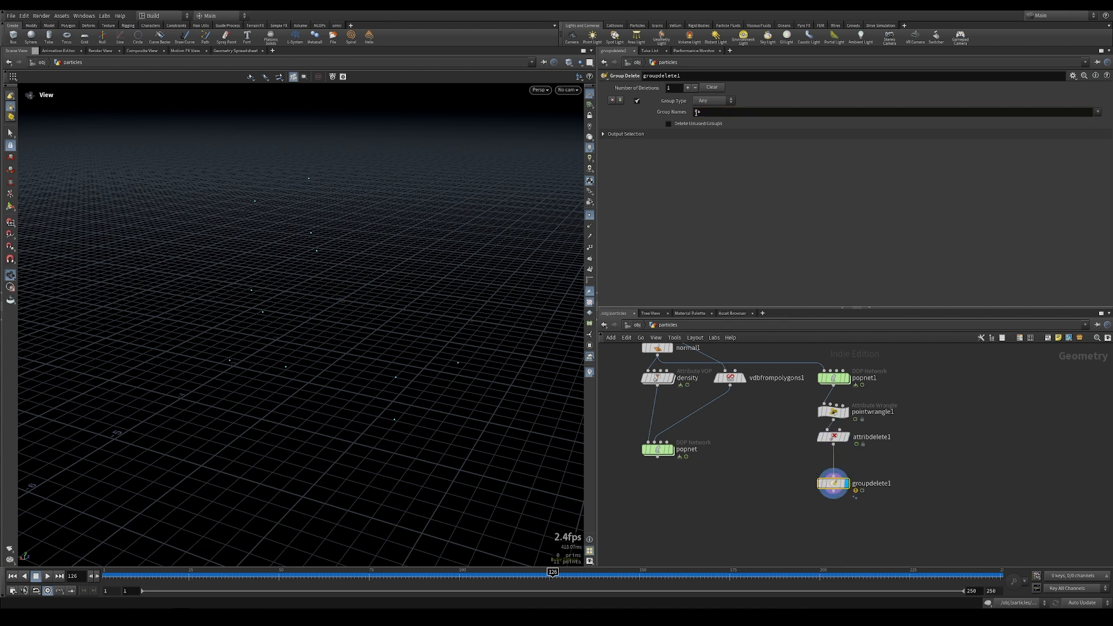
{"action": "left_click", "coordinate": [755, 111]}
{"action": "key", "text": "BackSpace"}
{"action": "key", "text": "Return"}
- Add a Copy to Points node below the Group Delete and wire the Group Delete into its target points input
{"action": "middle_click_drag", "start_coordinate": [909, 521], "coordinate": [898, 461]}
{"action": "key", "text": "Tab"}
{"action": "type", "text": "copyto"}
{"action": "key", "text": "Down"}
{"action": "key", "text": "Return"}
{"action": "left_click", "coordinate": [895, 462]}
{"action": "left_click", "coordinate": [823, 438]}
{"action": "left_click", "coordinate": [914, 445]}
- Add a polygon Sphere beside the Group Delete, connect it as the Copy to Points source geometry and display the copies
{"action": "key", "text": "Tab"}
{"action": "type", "text": "plat"}
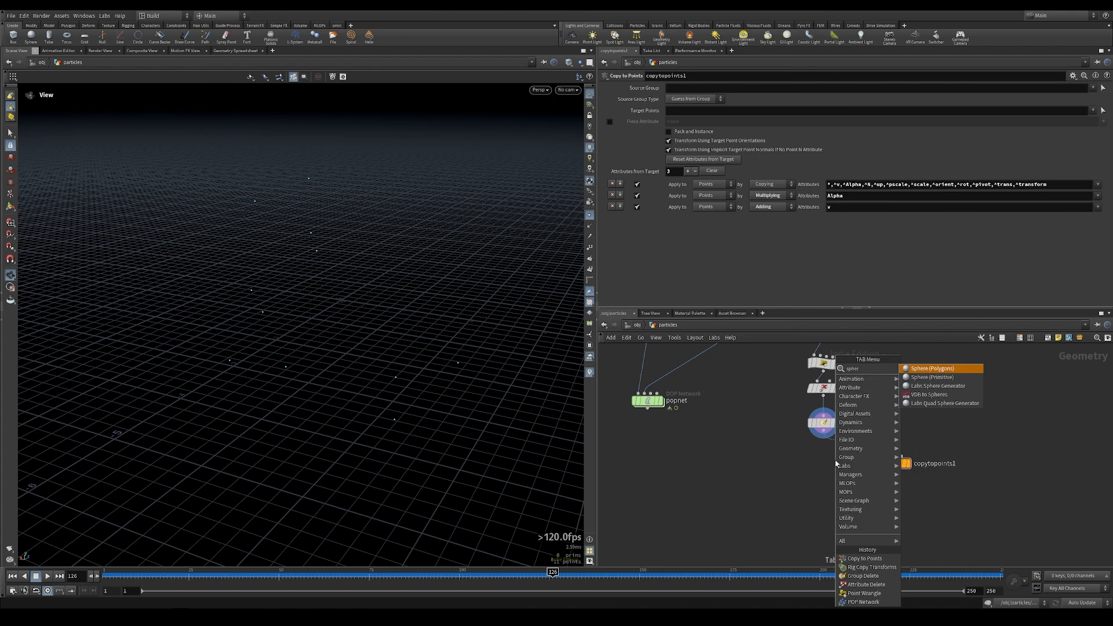
{"action": "key", "text": "Return"}
{"action": "left_click", "coordinate": [765, 424]}
{"action": "left_click_drag", "start_coordinate": [766, 432], "coordinate": [843, 488]}
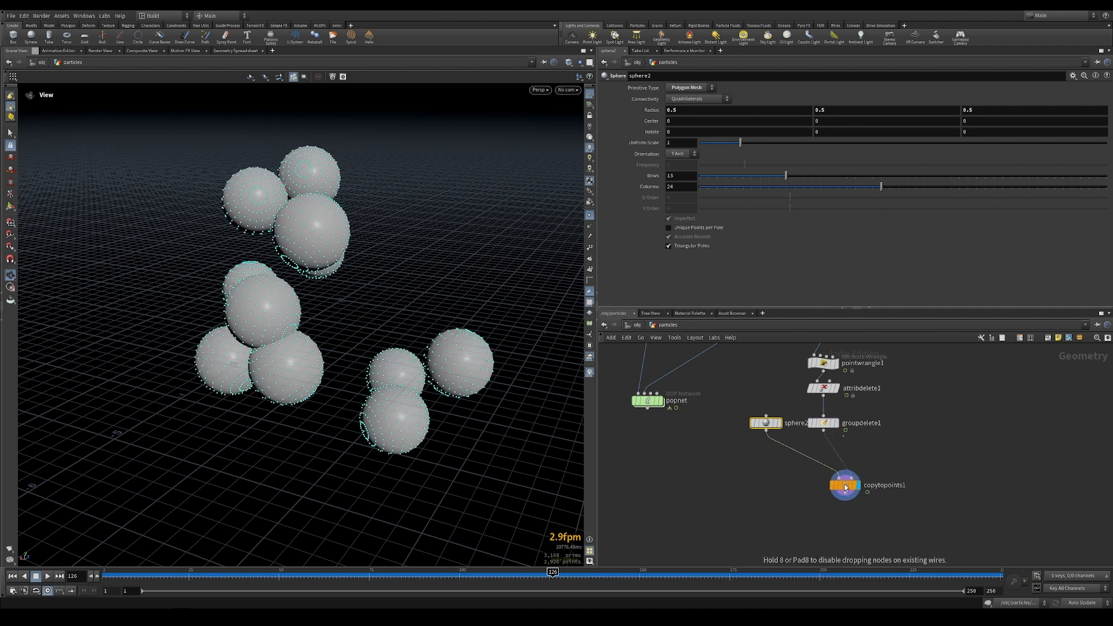
- Turn off point display and show the copied spheres shaded with their wireframe
{"action": "middle_click_drag", "start_coordinate": [387, 298], "coordinate": [402, 318]}
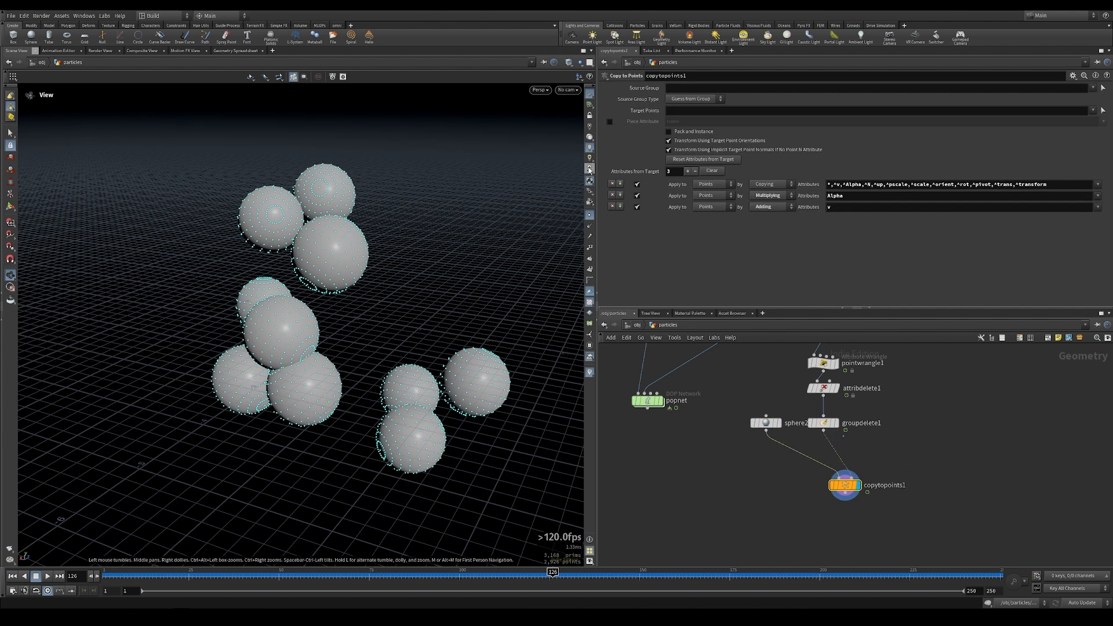
{"action": "left_click", "coordinate": [589, 215]}
{"action": "right_click_drag", "start_coordinate": [356, 255], "coordinate": [378, 262]}
{"action": "key", "text": "shift+w"}
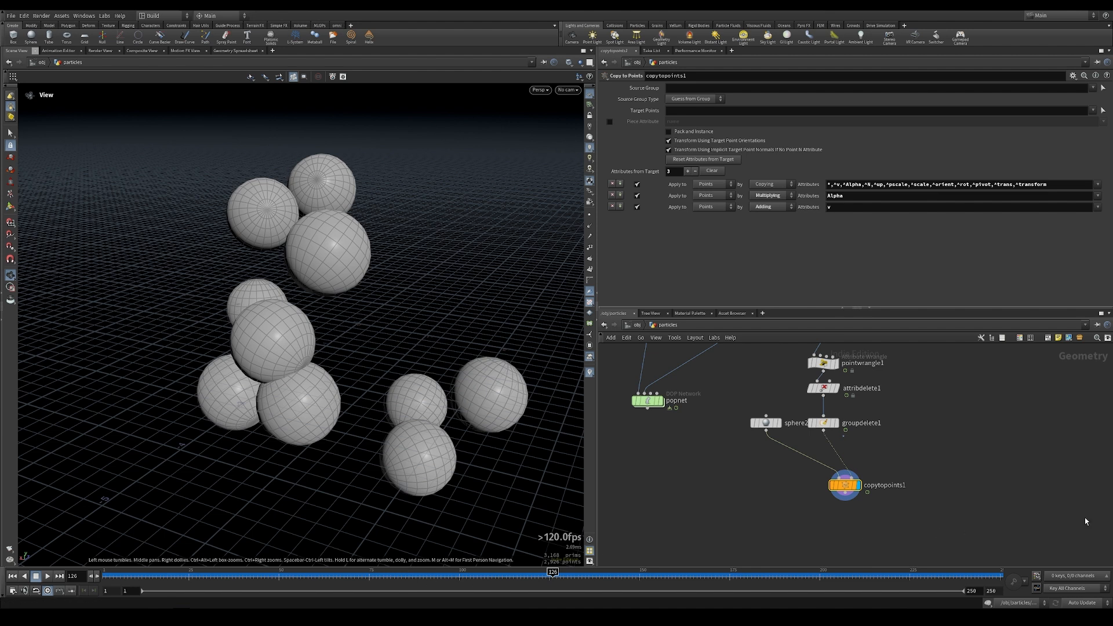
- Add a wrangle node below the new sphere
{"action": "key", "text": "Tab"}
{"action": "type", "text": "wrangle"}
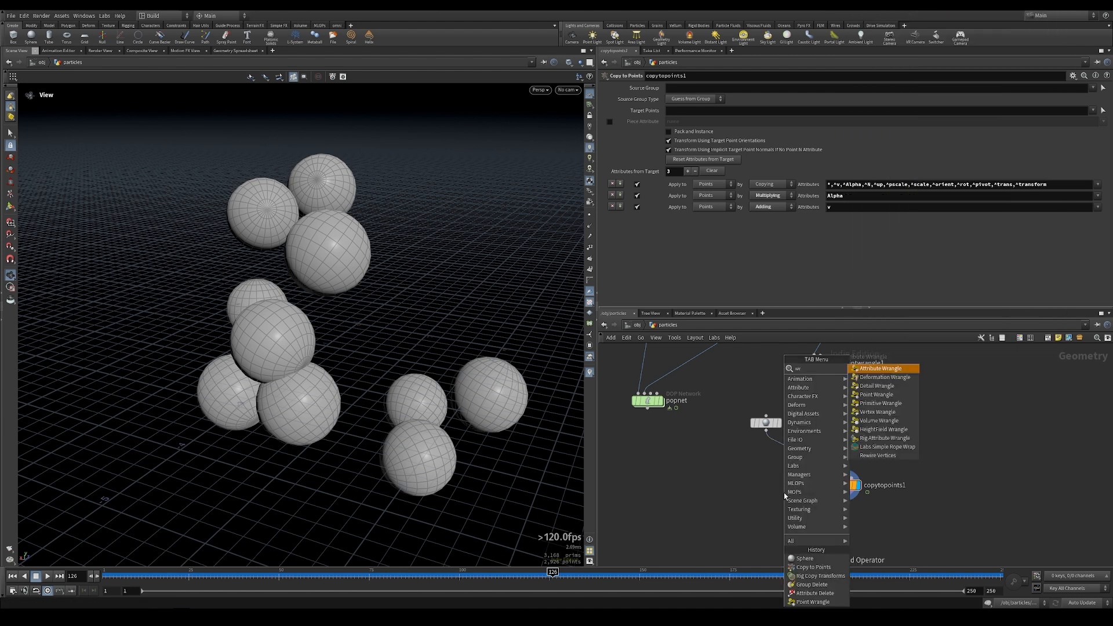
- Insert a Point Wrangle between groupdelete1 and copytopoints1 and align it in the chain
{"action": "left_click", "coordinate": [876, 395]}
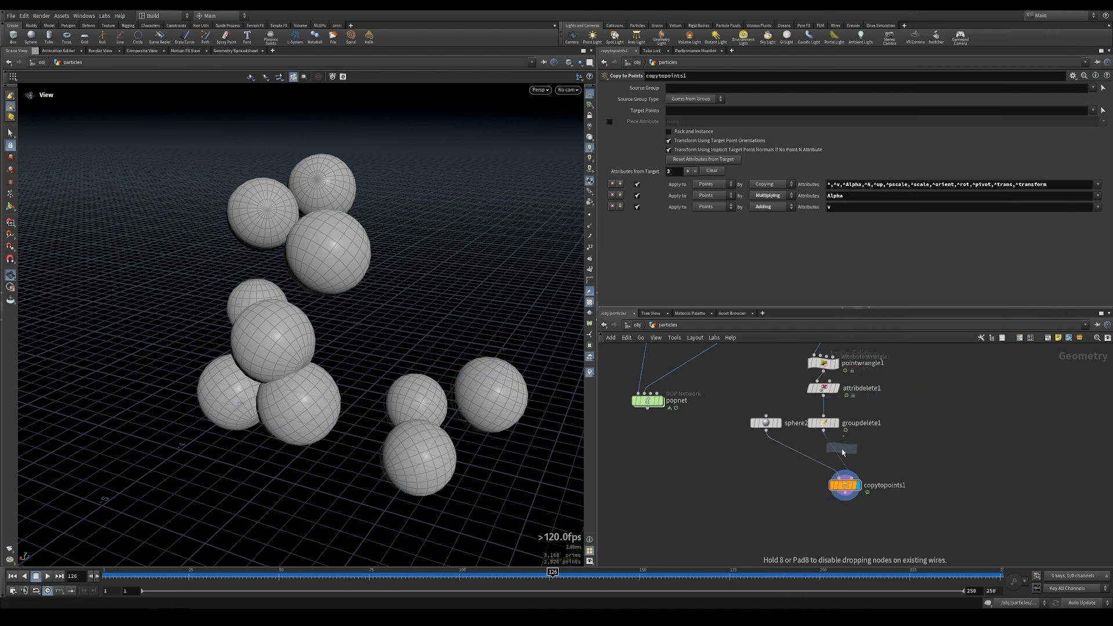
{"action": "left_click", "coordinate": [837, 455]}
{"action": "left_click_drag", "start_coordinate": [807, 489], "coordinate": [806, 490]}
{"action": "left_click_drag", "start_coordinate": [836, 455], "coordinate": [822, 450]}
{"action": "left_click", "coordinate": [762, 177]}
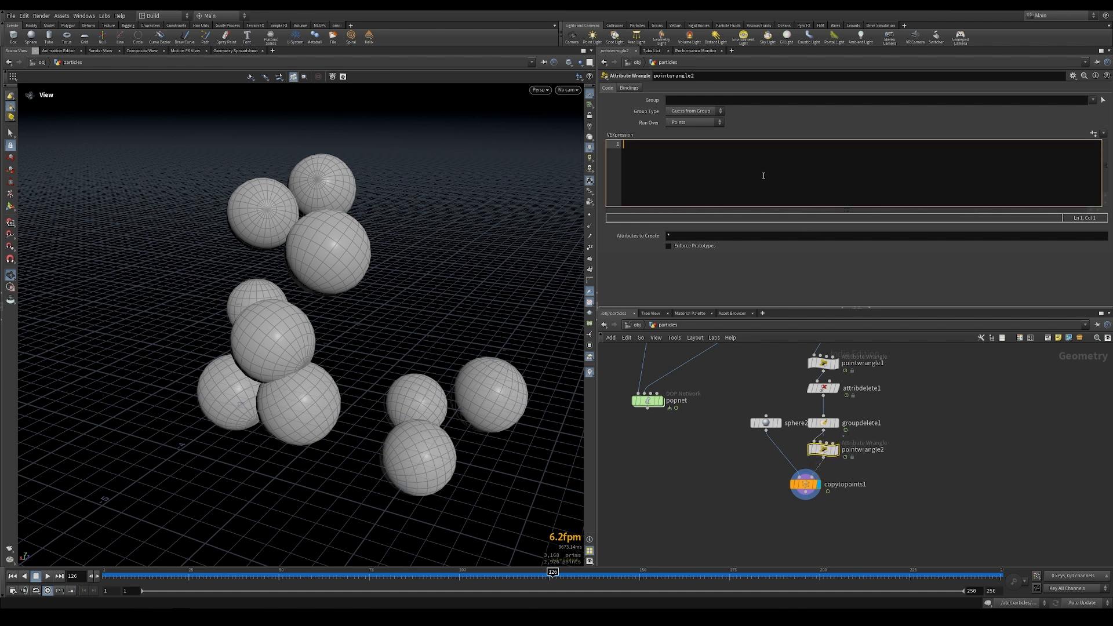
{"action": "type", "text": "f"}
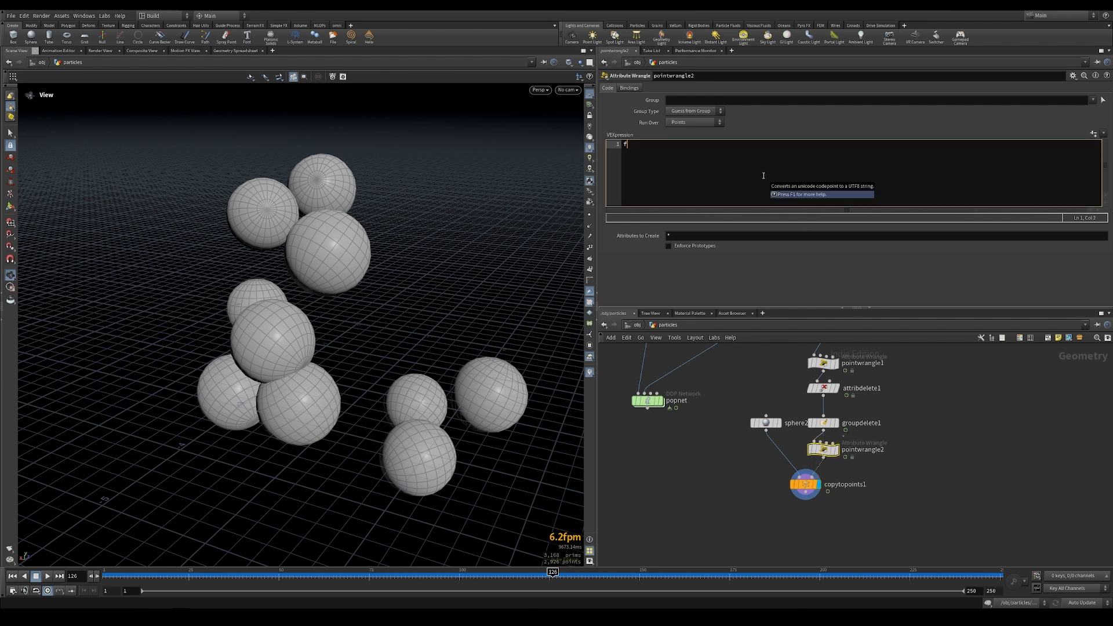
{"action": "type", "text": "@pscale = @age"}
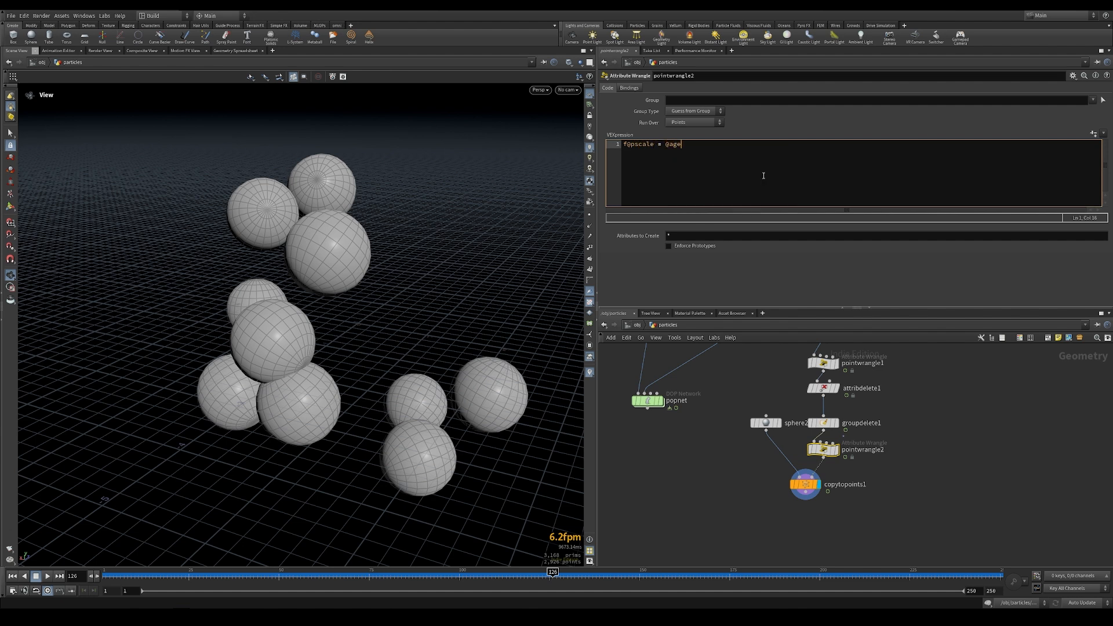
{"action": "type", "text": "chramp"}
{"action": "type", "text": "(\""}
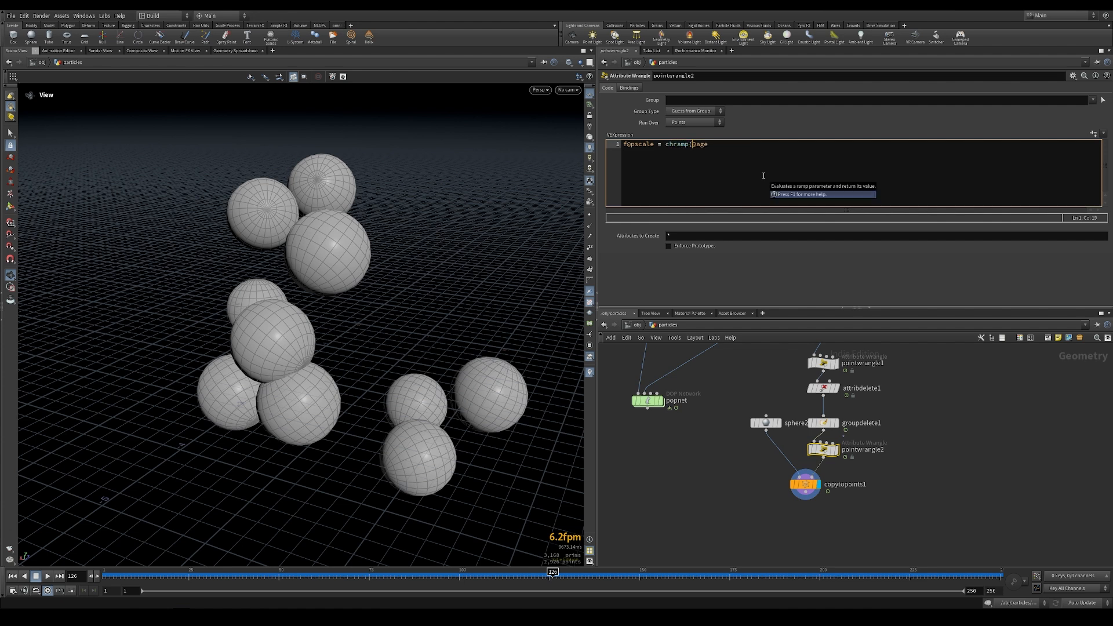
{"action": "type", "text": "pscale\",@age"}
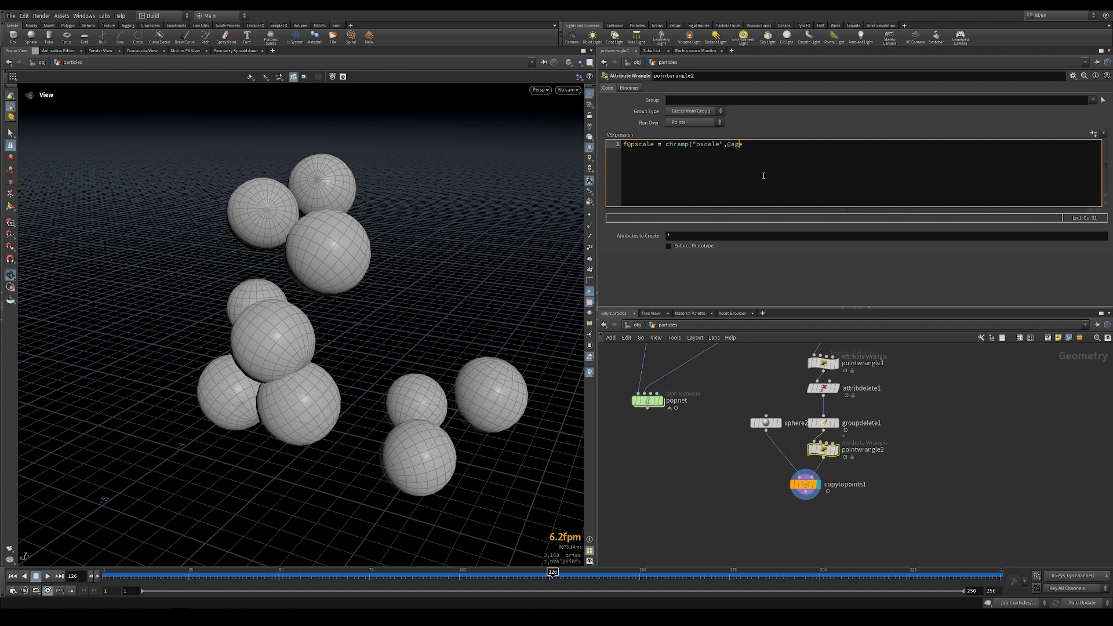
{"action": "type", "text": ");"}
{"action": "left_click", "coordinate": [1093, 132]}
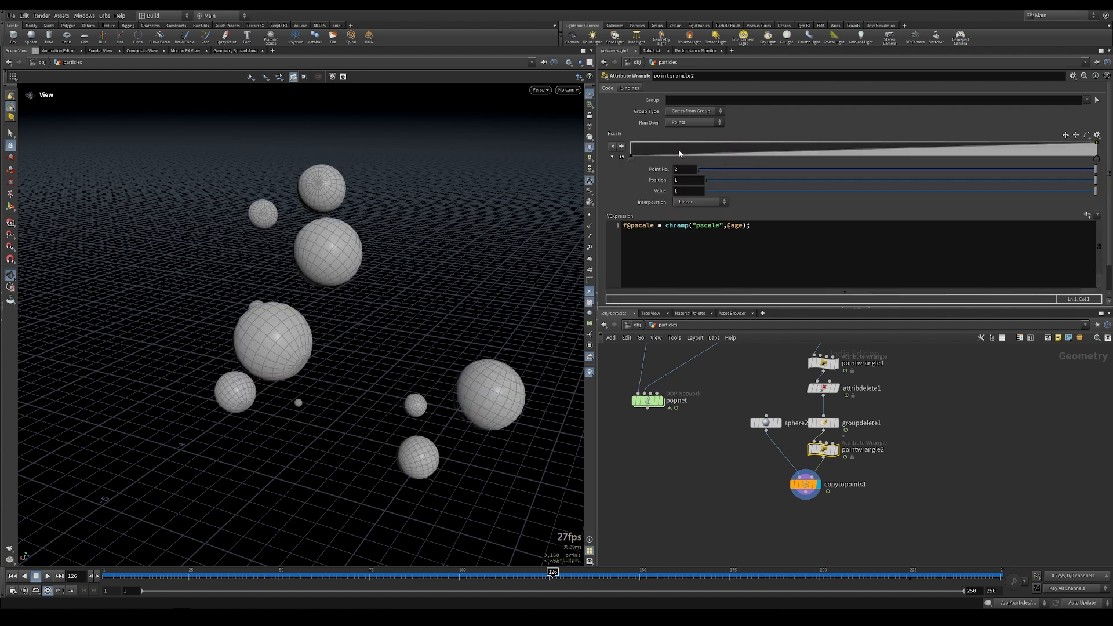
- Set the pscale ramp to B-Spline and shape it with added points into a bump that falls to zero at the end
{"action": "left_click", "coordinate": [1086, 134]}
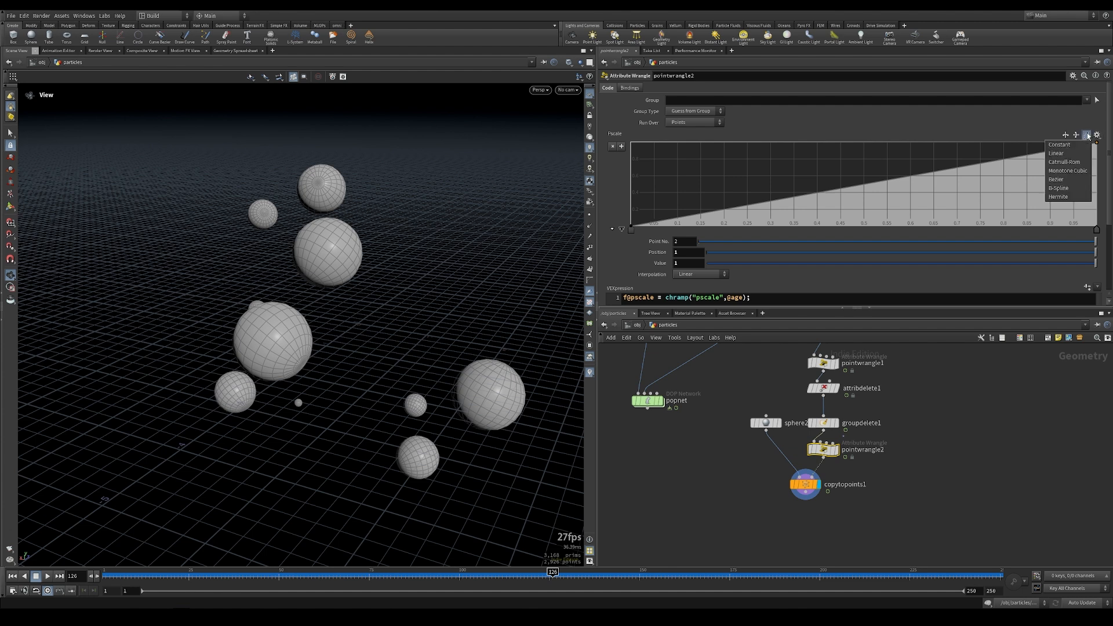
{"action": "left_click", "coordinate": [1060, 188]}
{"action": "left_click_drag", "start_coordinate": [750, 209], "coordinate": [774, 222]}
{"action": "left_click_drag", "start_coordinate": [832, 197], "coordinate": [832, 174]}
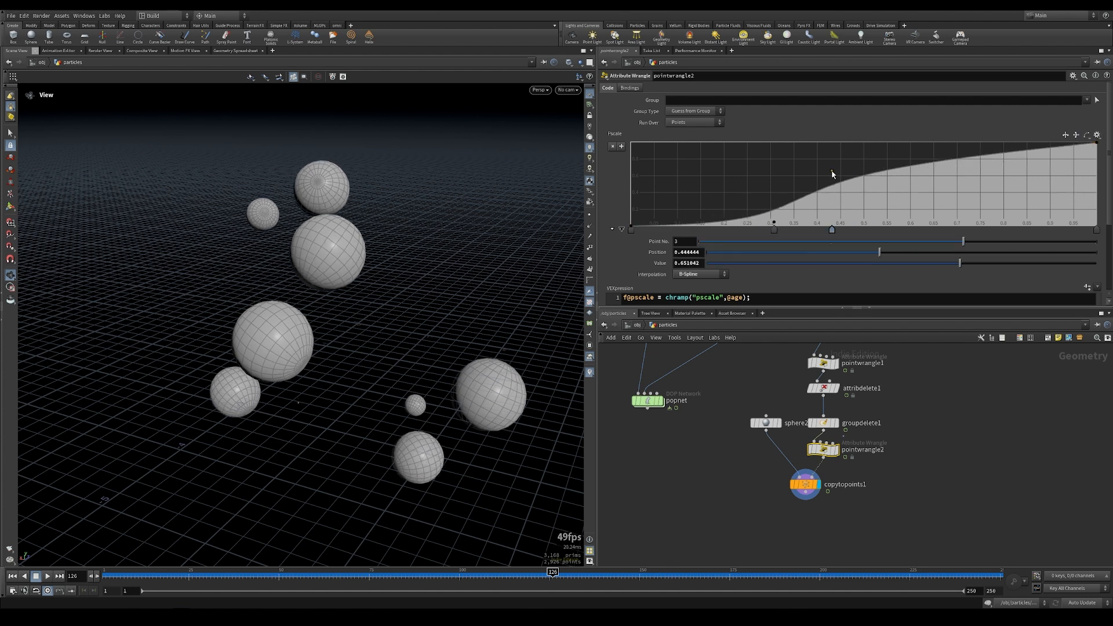
{"action": "left_click_drag", "start_coordinate": [1095, 145], "coordinate": [1096, 225]}
{"action": "left_click_drag", "start_coordinate": [919, 209], "coordinate": [919, 151]}
{"action": "left_click_drag", "start_coordinate": [992, 186], "coordinate": [992, 143]}
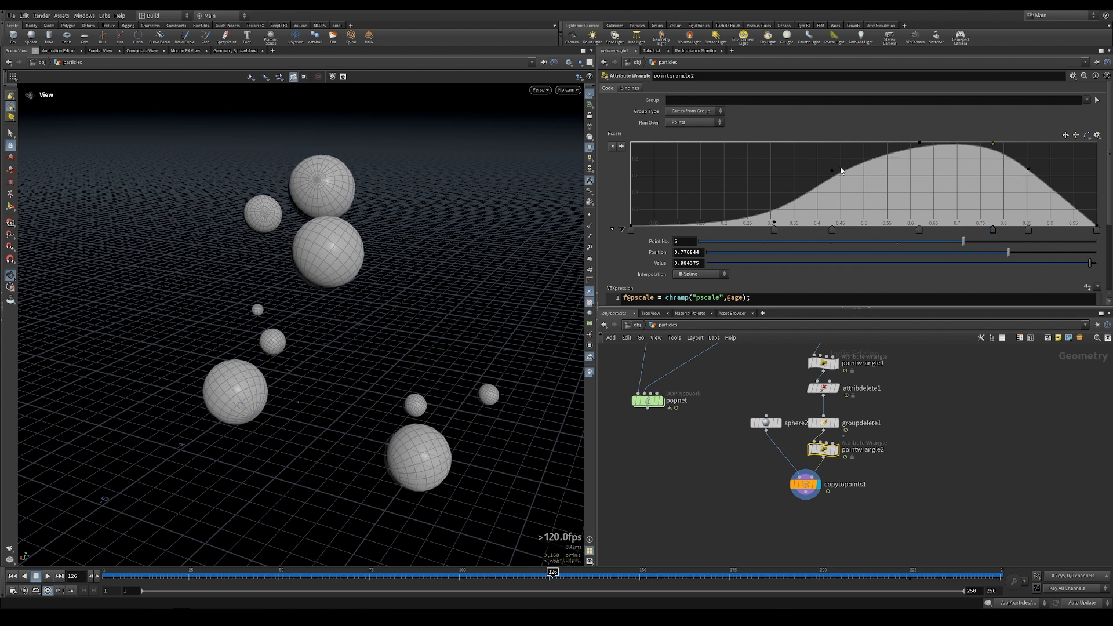
- Refine the pscale ramp's points so the size grows earlier and widens the bump, and play the animation from the start
{"action": "left_click_drag", "start_coordinate": [832, 170], "coordinate": [813, 170]}
{"action": "left_click_drag", "start_coordinate": [773, 222], "coordinate": [717, 225]}
{"action": "left_click_drag", "start_coordinate": [919, 143], "coordinate": [884, 142]}
{"action": "left_click_drag", "start_coordinate": [1028, 168], "coordinate": [1049, 177]}
{"action": "key", "text": "ctrl+Up"}
{"action": "key", "text": "Up"}
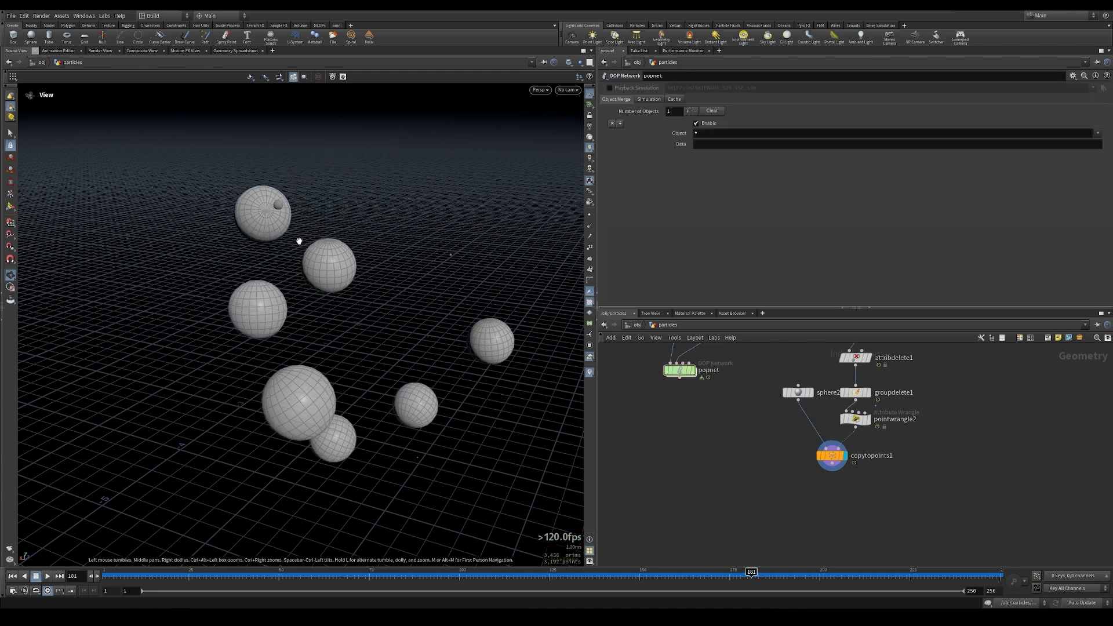
- Insert a Point VOP on the wire between the density node and popnet, placed just above popnet
{"action": "scroll", "coordinate": [737, 427], "scroll_direction": "down", "scroll_amount": 2}
{"action": "left_click_drag", "start_coordinate": [725, 392], "coordinate": [725, 451]}
{"action": "middle_click_drag", "start_coordinate": [732, 366], "coordinate": [732, 413]}
{"action": "left_click_drag", "start_coordinate": [727, 392], "coordinate": [728, 408]}
{"action": "key", "text": "Tab"}
{"action": "type", "text": "vop"}
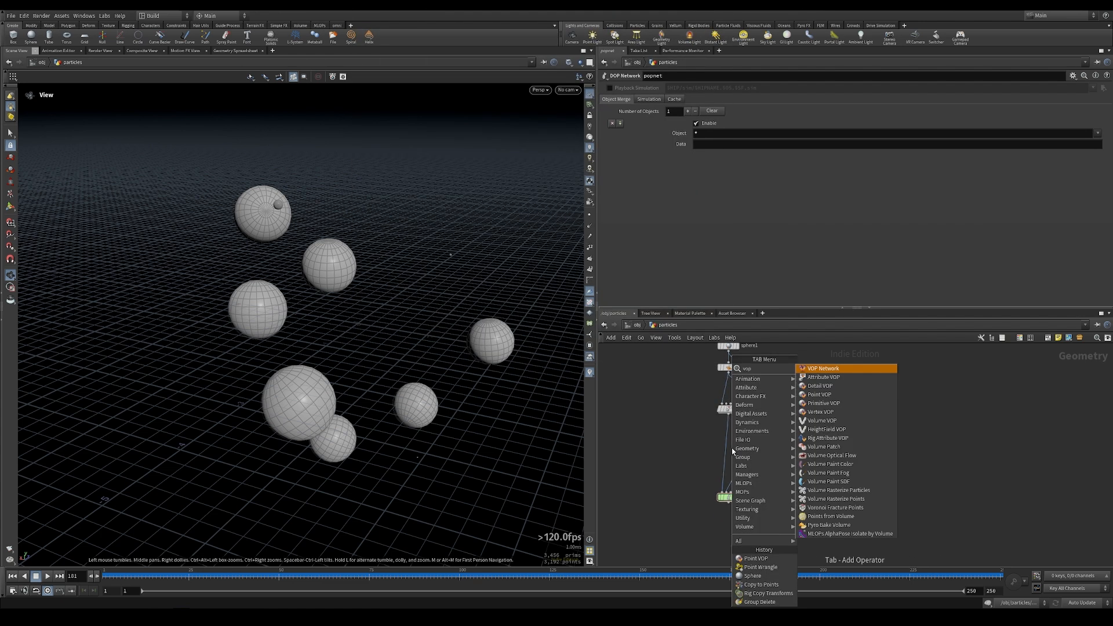
{"action": "left_click", "coordinate": [817, 396]}
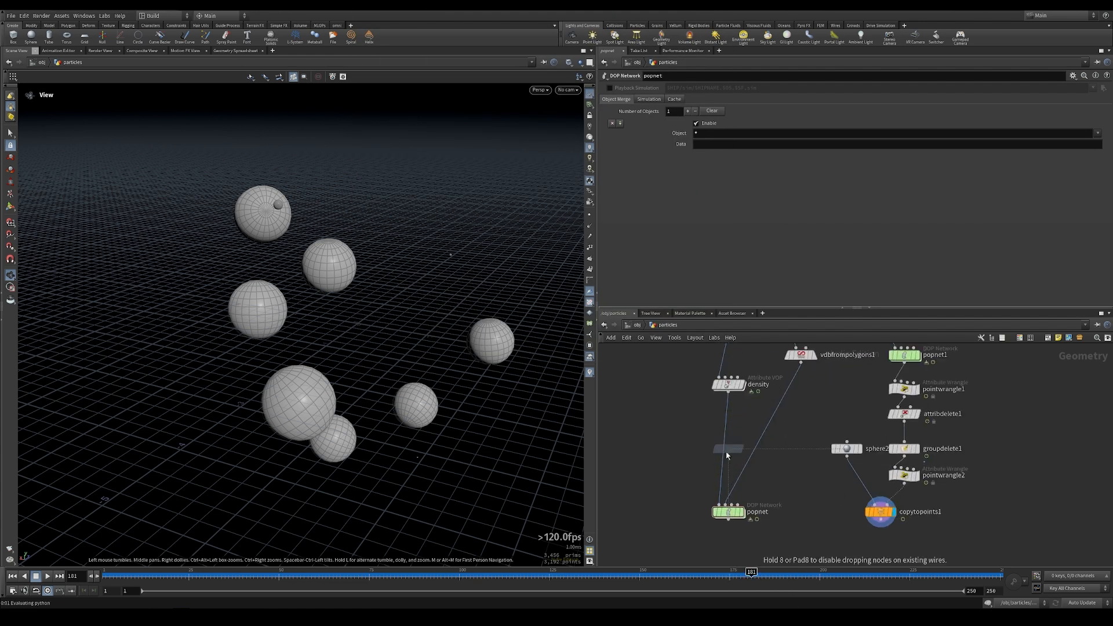
{"action": "left_click", "coordinate": [725, 469]}
{"action": "middle_click_drag", "start_coordinate": [754, 493], "coordinate": [767, 441]}
{"action": "left_click_drag", "start_coordinate": [733, 422], "coordinate": [736, 458]}
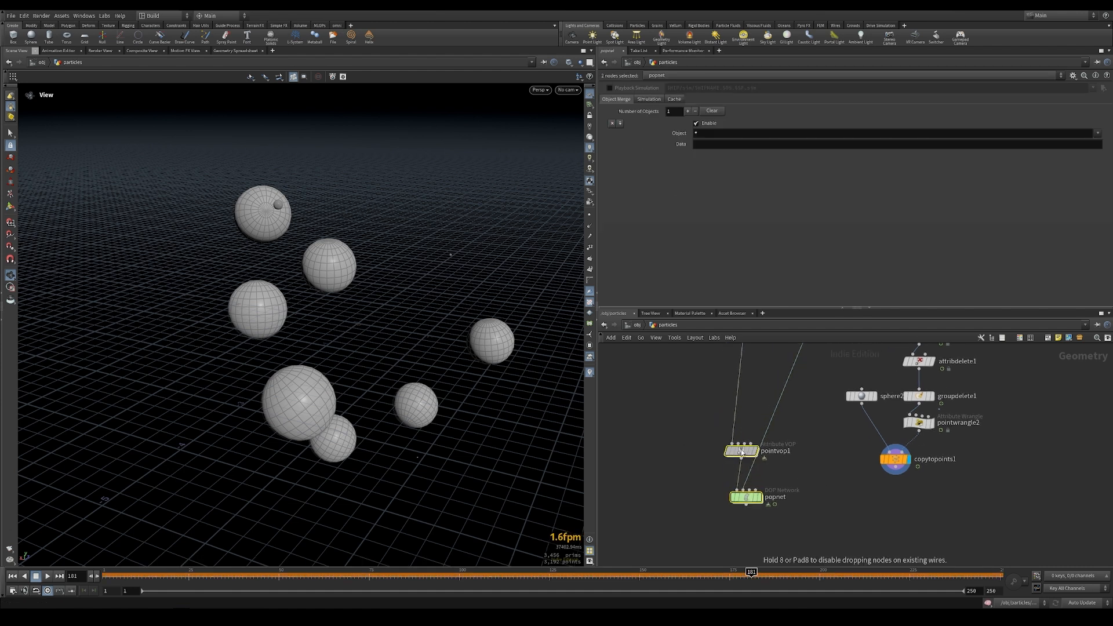
- Wire the output of pointwrangle2 into the second input of pointvop1
{"action": "middle_click_drag", "start_coordinate": [807, 451], "coordinate": [777, 472]}
{"action": "mouse_move", "coordinate": [906, 444]}
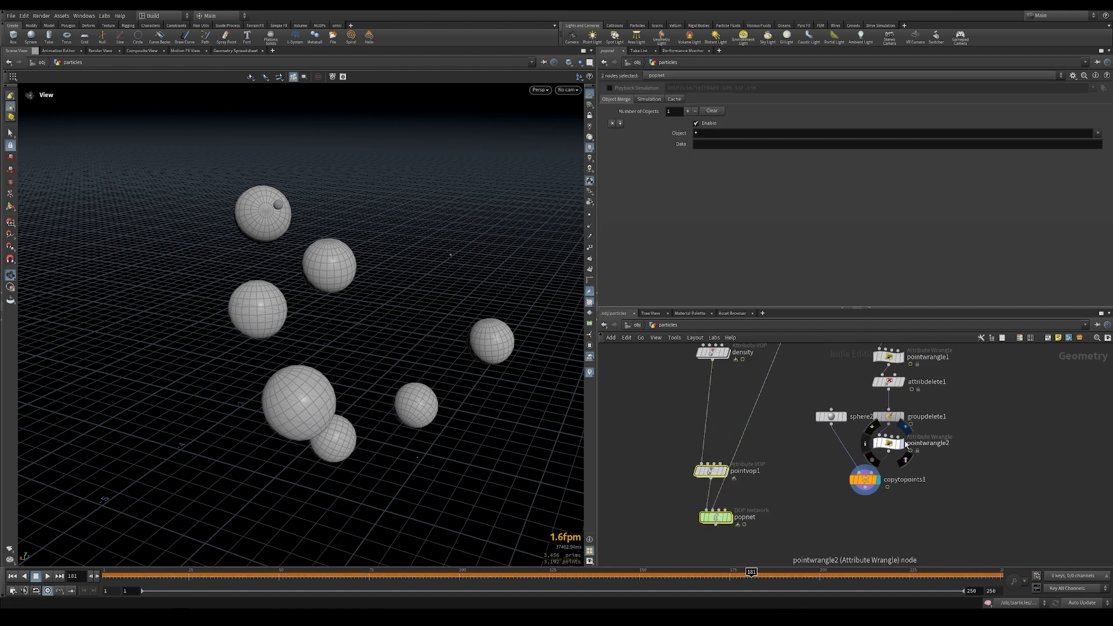
{"action": "left_click", "coordinate": [868, 481]}
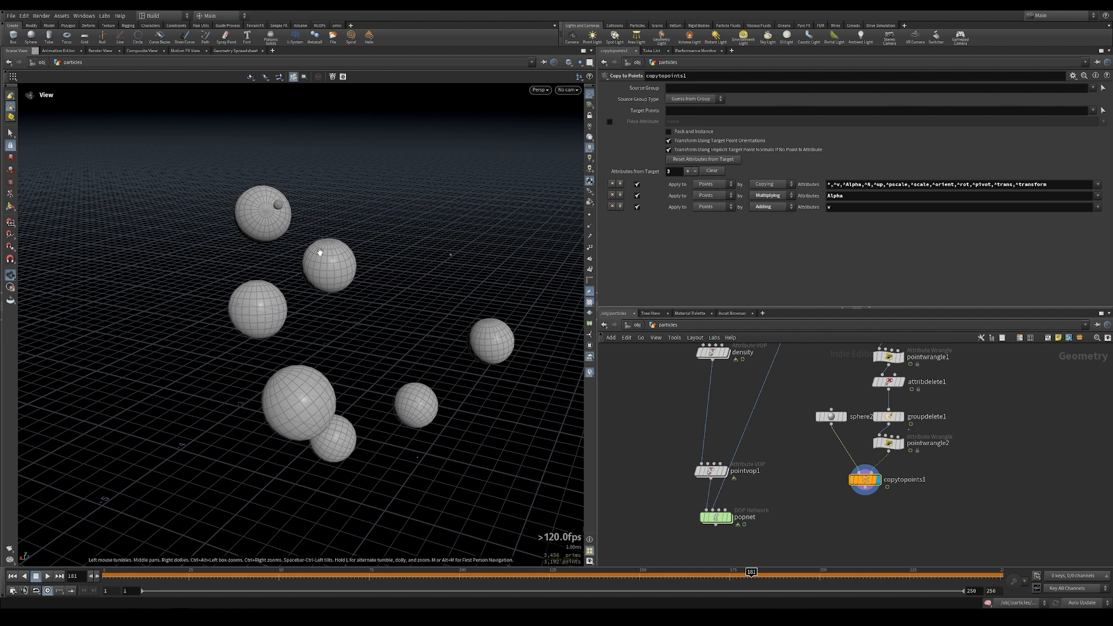
{"action": "left_click", "coordinate": [889, 452]}
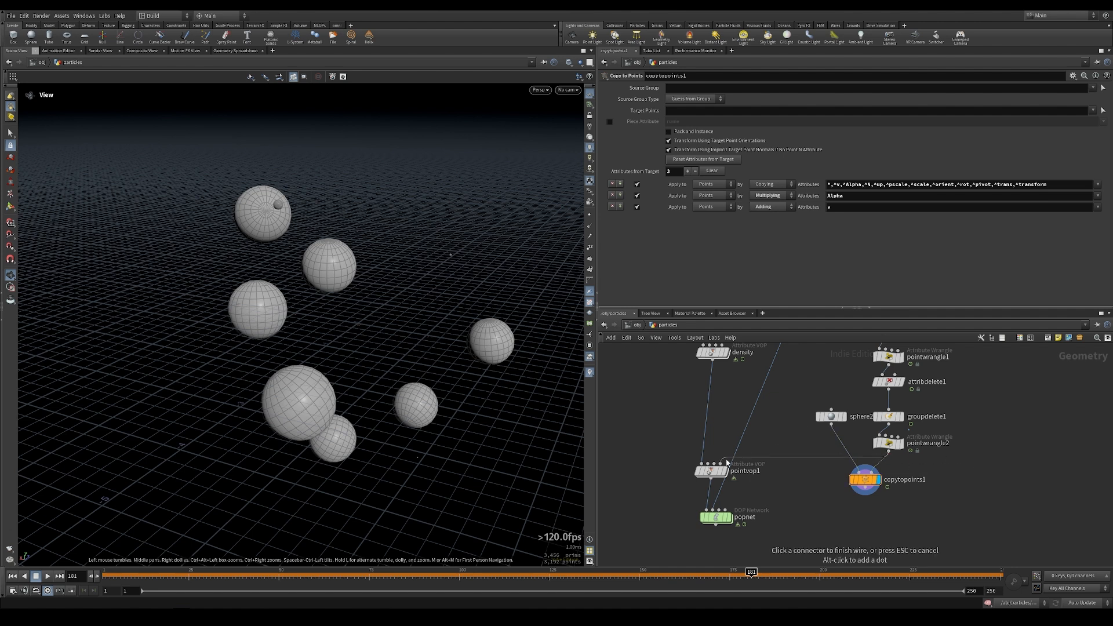
{"action": "left_click", "coordinate": [708, 466]}
- Display pointvop1 and, inside it, connect the global N output to the v input of the geometry output
{"action": "left_click", "coordinate": [709, 472]}
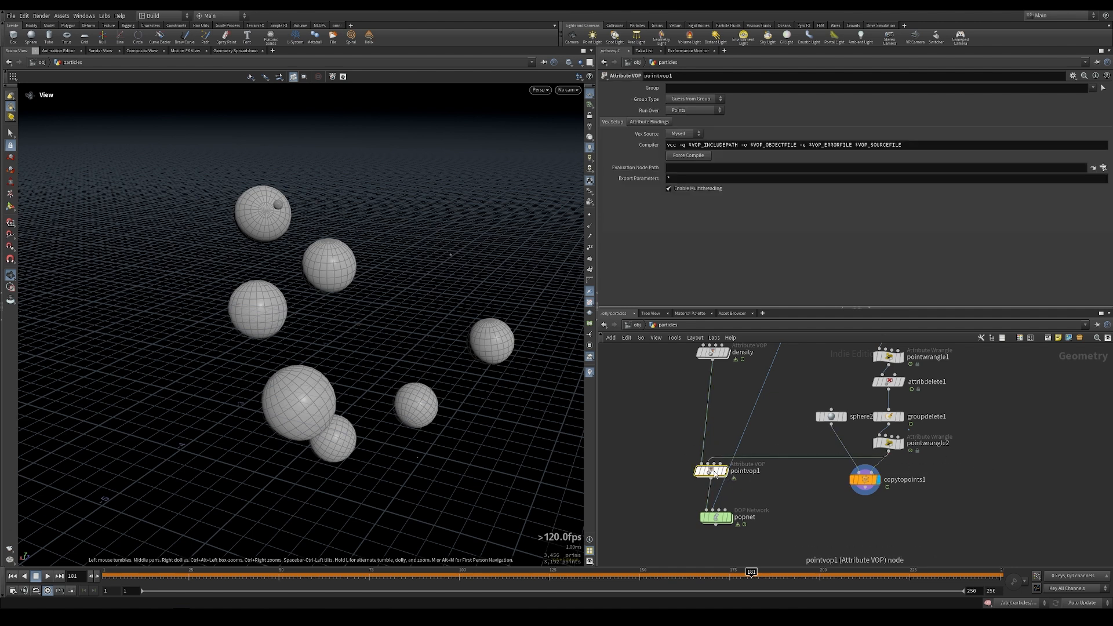
{"action": "key", "text": "r"}
{"action": "double_click", "coordinate": [710, 473]}
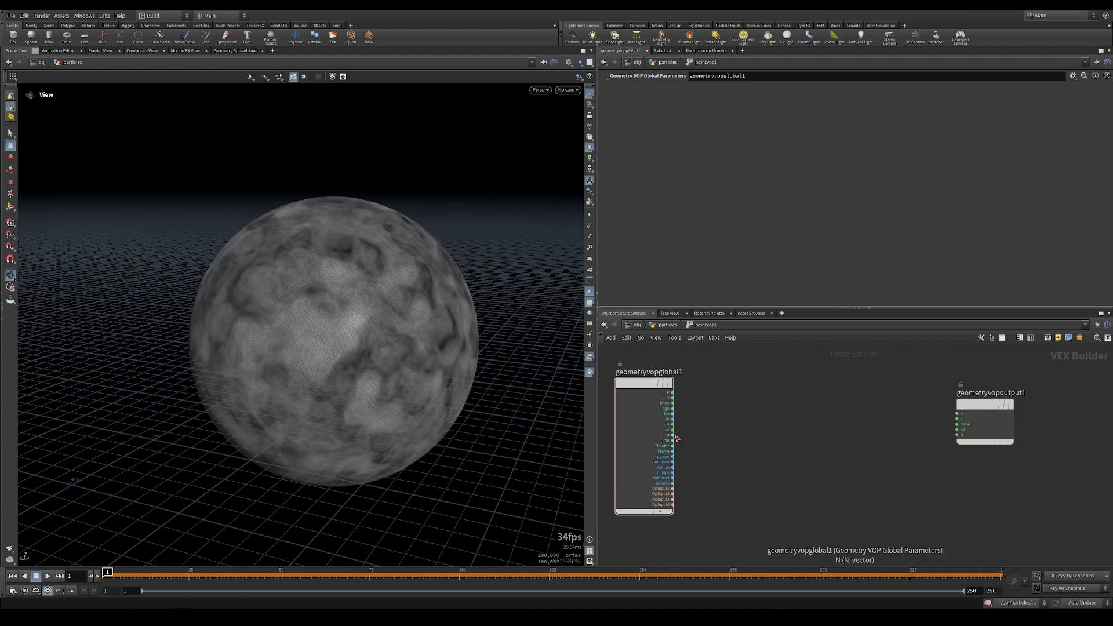
{"action": "left_click", "coordinate": [590, 226]}
{"action": "left_click", "coordinate": [590, 226]}
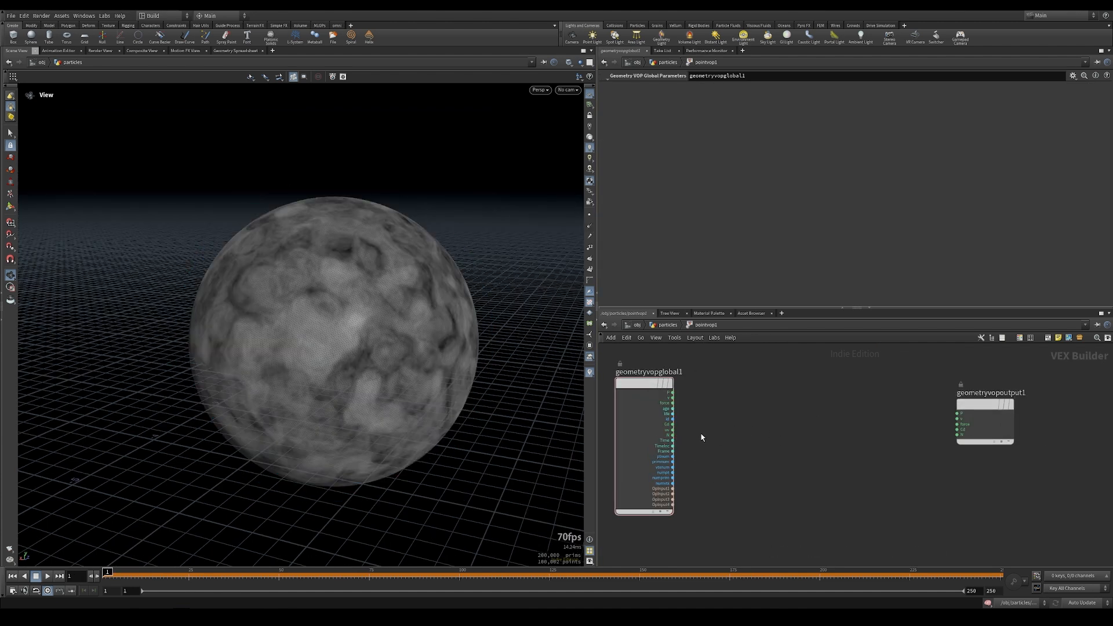
{"action": "left_click", "coordinate": [674, 434]}
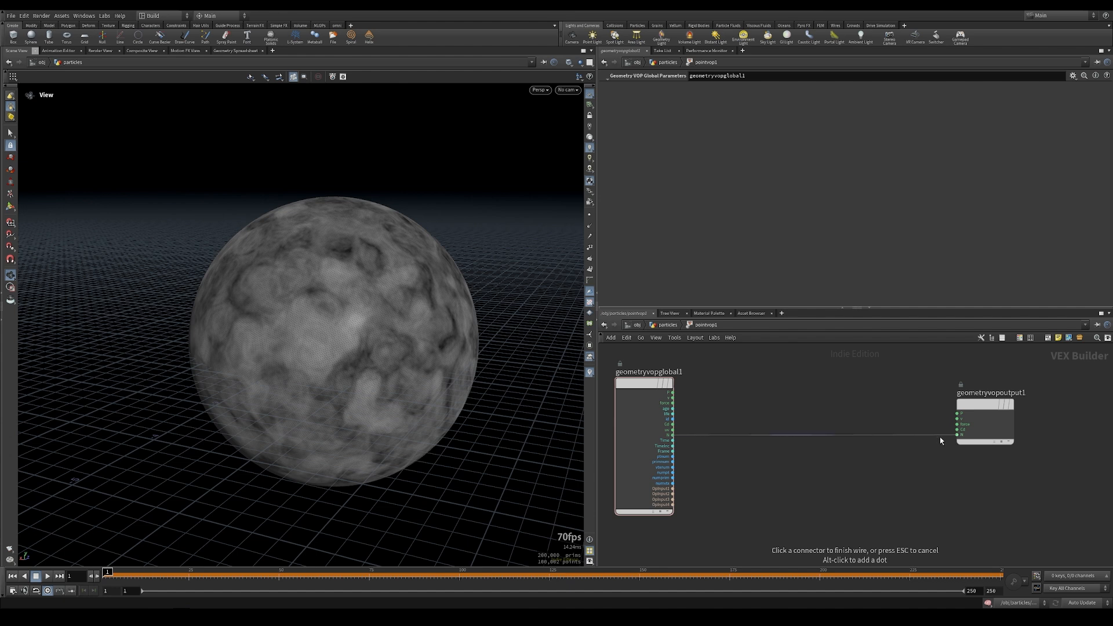
{"action": "left_click", "coordinate": [965, 420]}
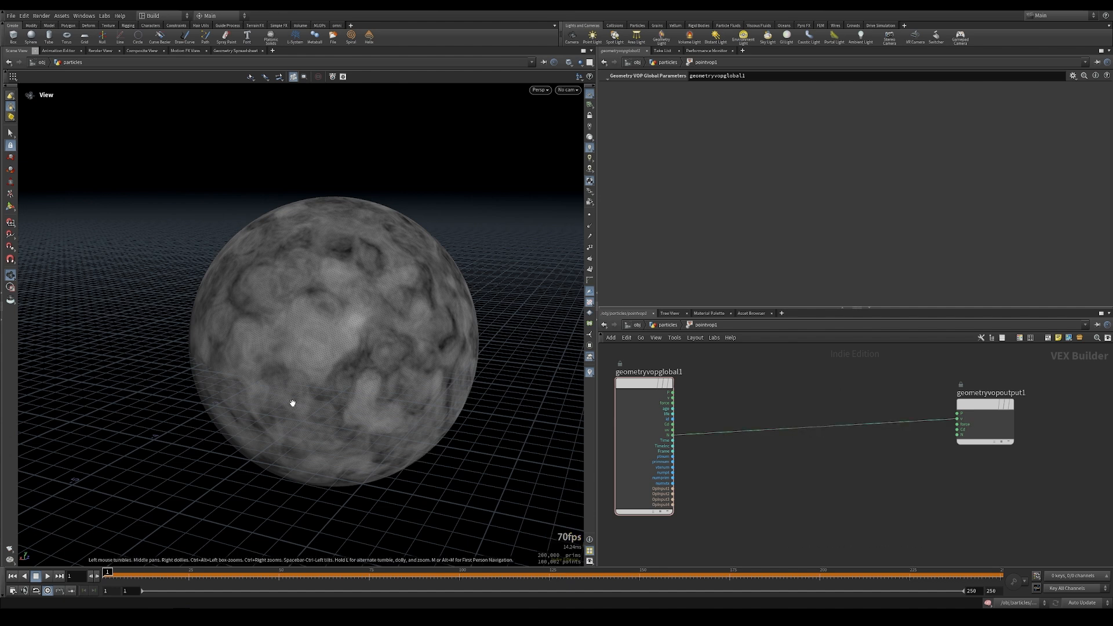
- Turn on a viewport visualizer for the v attribute from pointvop1's node information
{"action": "left_click", "coordinate": [667, 324]}
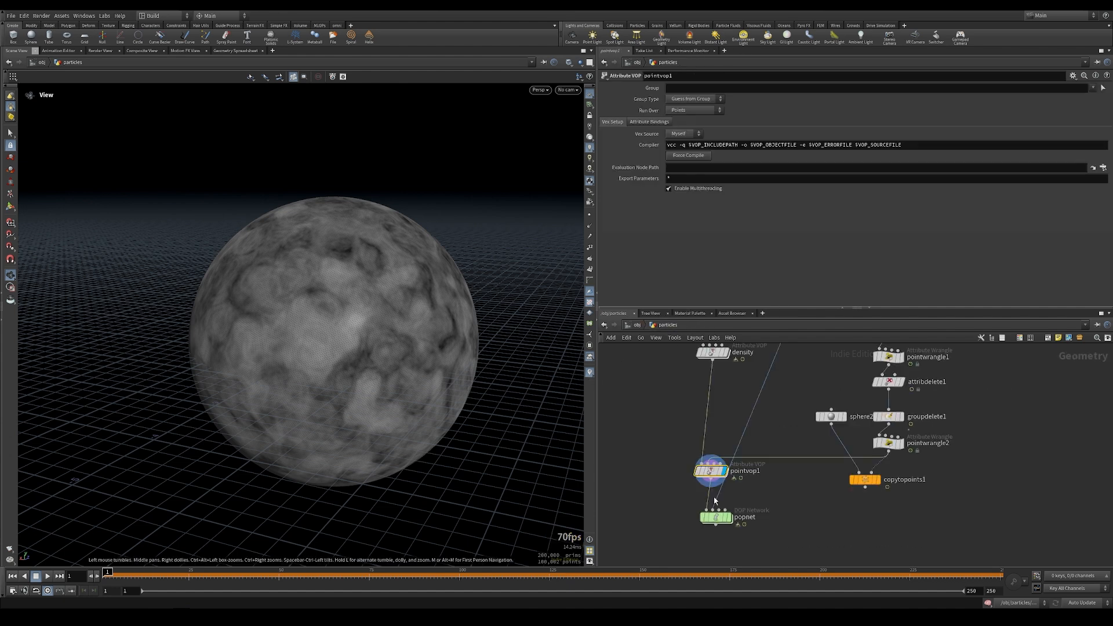
{"action": "left_click", "coordinate": [686, 470]}
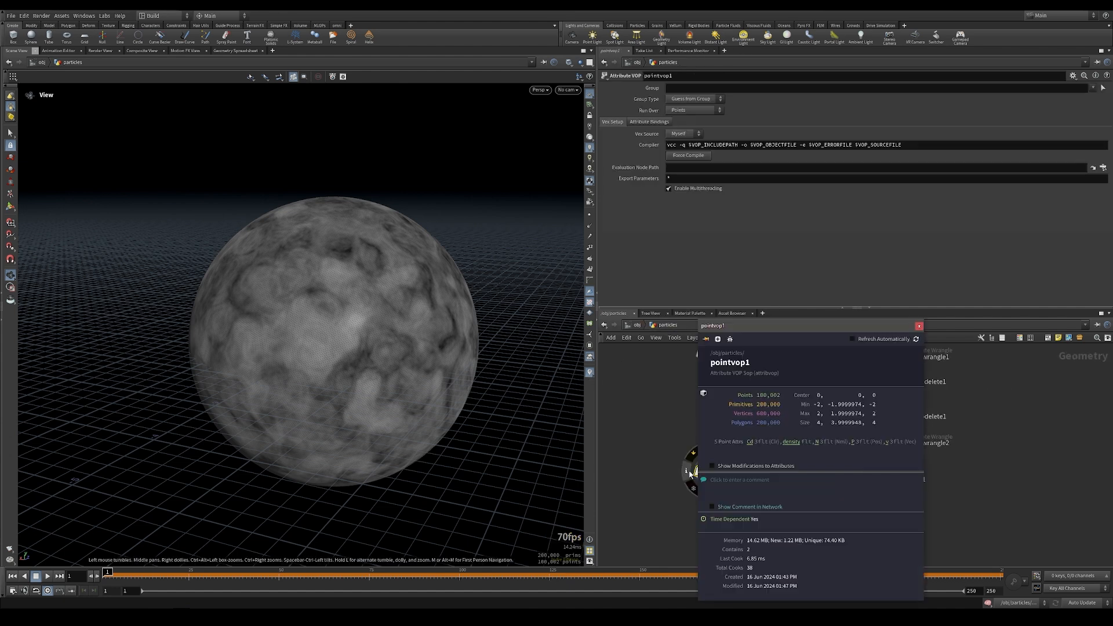
{"action": "left_click", "coordinate": [886, 441]}
{"action": "left_click", "coordinate": [918, 326]}
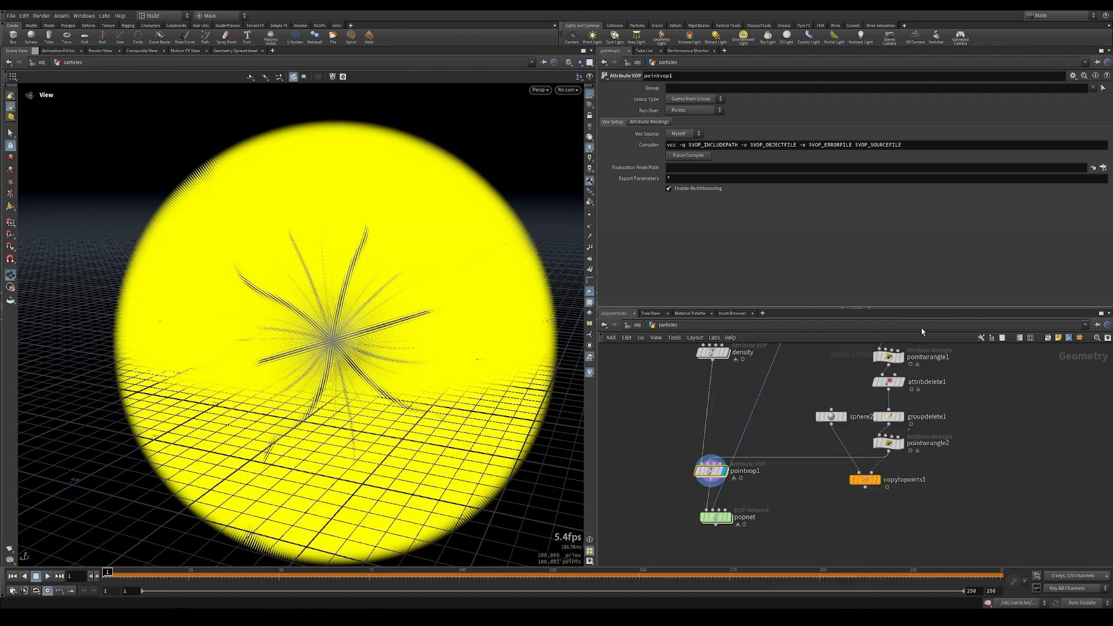
{"action": "double_click", "coordinate": [710, 471]}
{"action": "left_click_drag", "start_coordinate": [319, 307], "coordinate": [497, 330]}
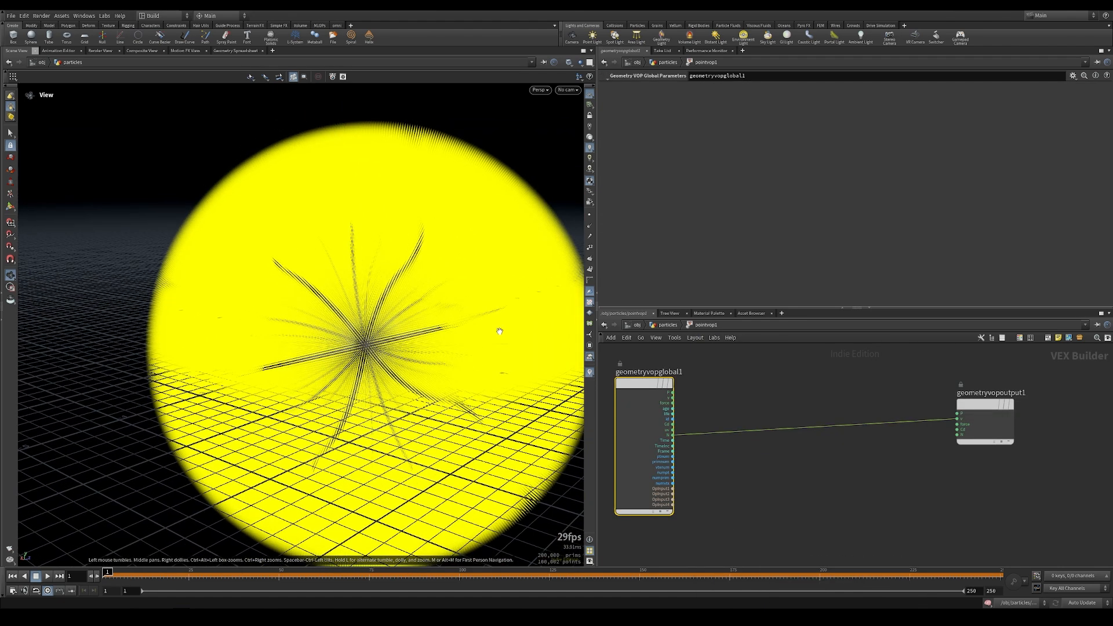
- Set the frequency of sphere1 to 10
{"action": "left_click", "coordinate": [667, 325]}
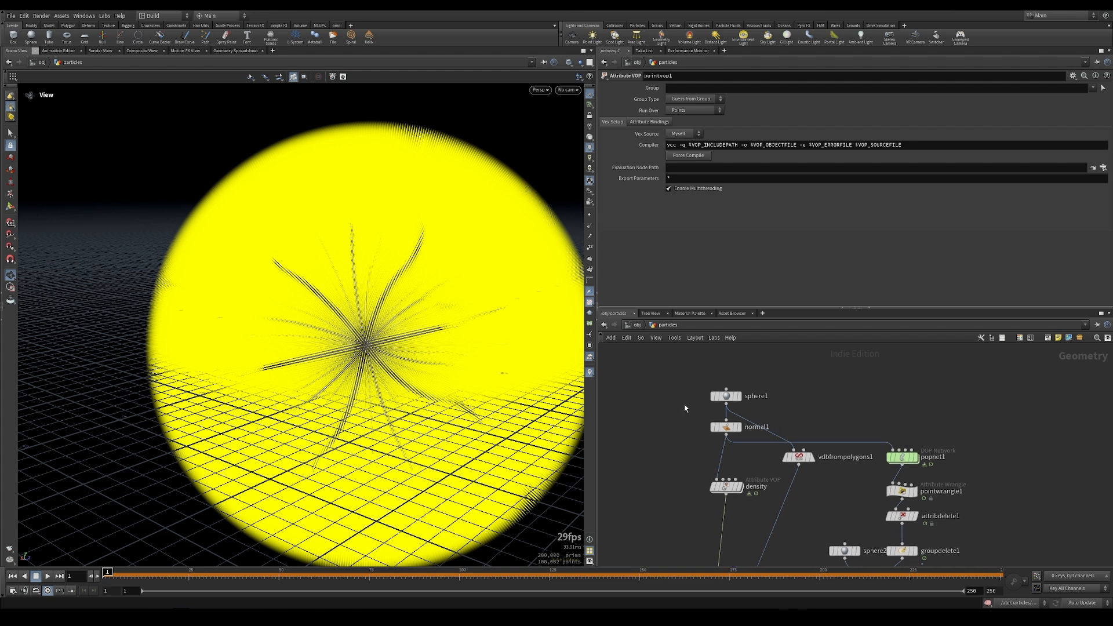
{"action": "left_click", "coordinate": [725, 395]}
{"action": "left_click", "coordinate": [679, 166]}
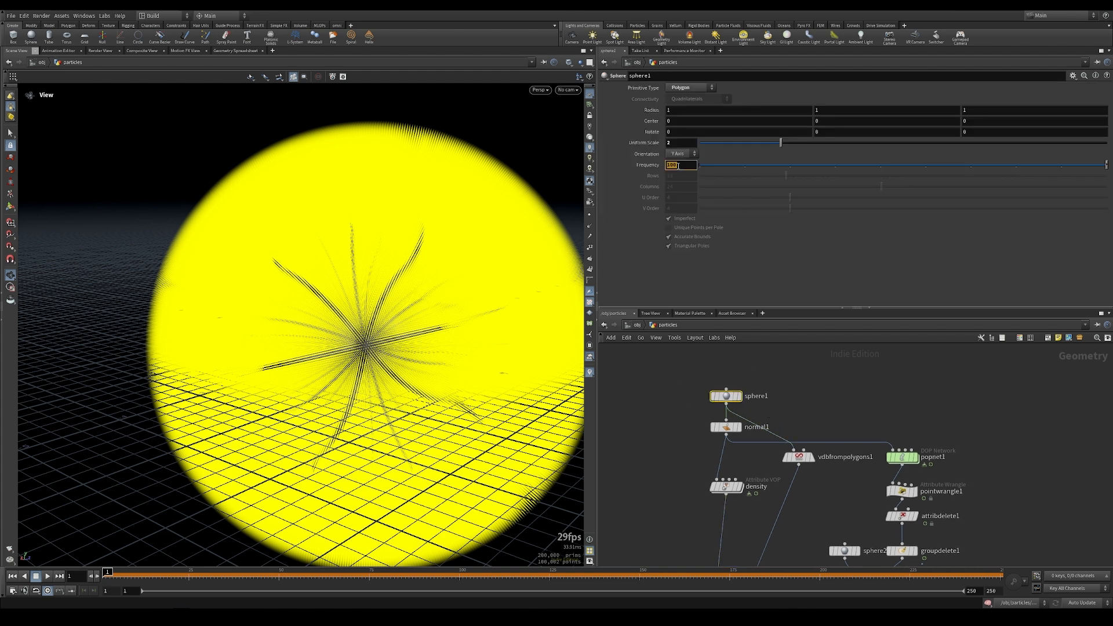
{"action": "type", "text": "10"}
{"action": "key", "text": "Return"}
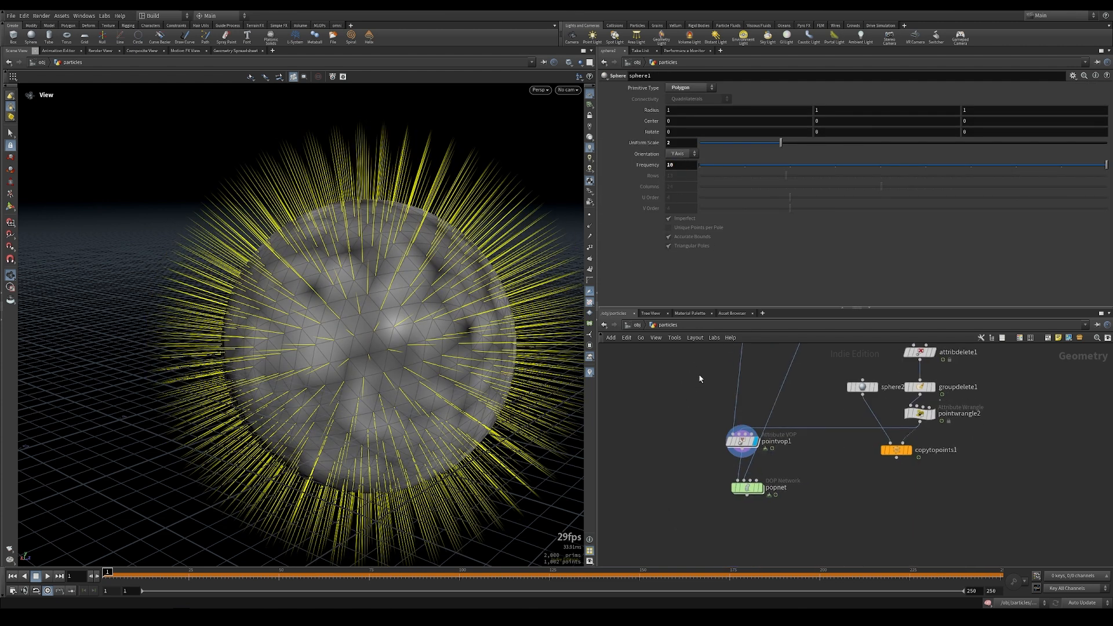
- Add a Point Cloud Open node inside pointvop1, between the global parameters and the geometry output
{"action": "double_click", "coordinate": [739, 440]}
{"action": "left_click_drag", "start_coordinate": [649, 386], "coordinate": [648, 379]}
{"action": "left_click_drag", "start_coordinate": [340, 253], "coordinate": [385, 362]}
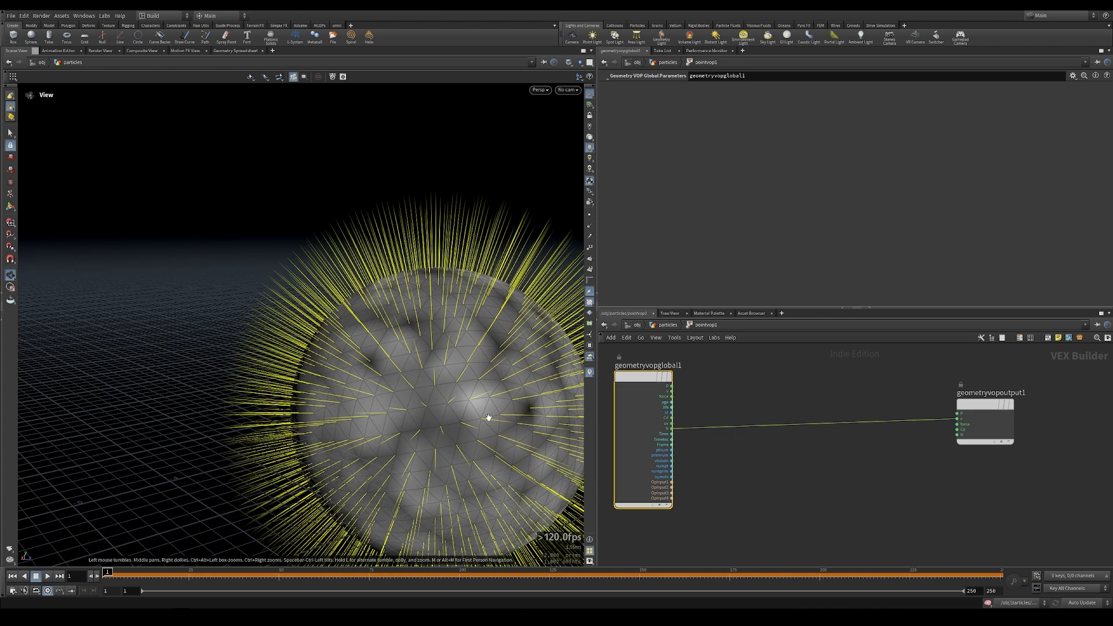
{"action": "middle_click_drag", "start_coordinate": [811, 415], "coordinate": [768, 485]}
{"action": "key", "text": "Tab"}
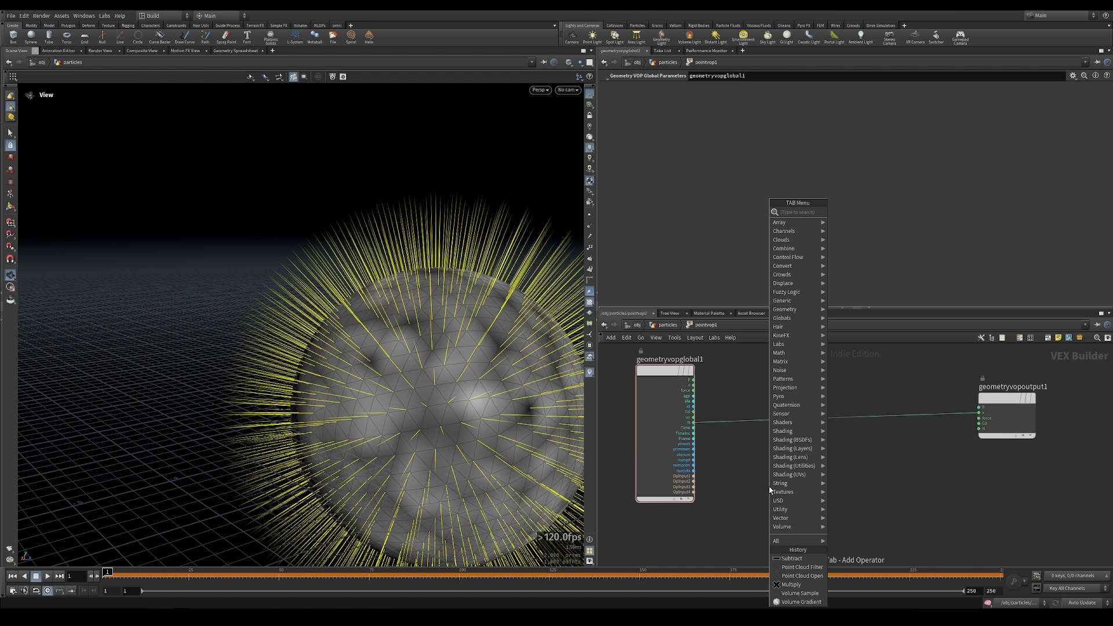
{"action": "type", "text": "pcope"}
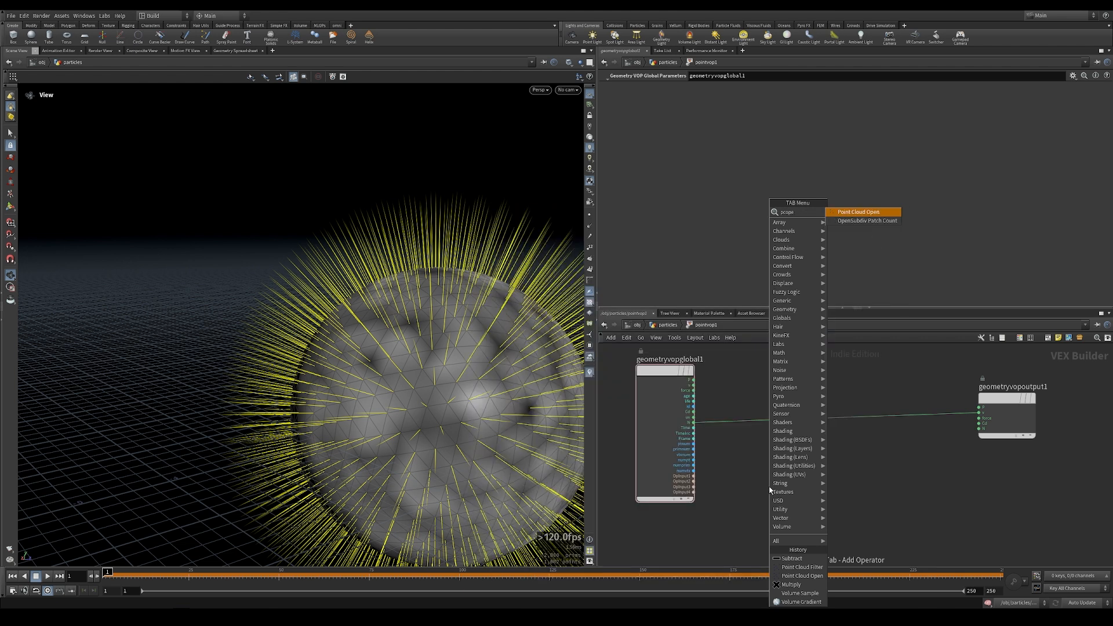
{"action": "left_click", "coordinate": [851, 213]}
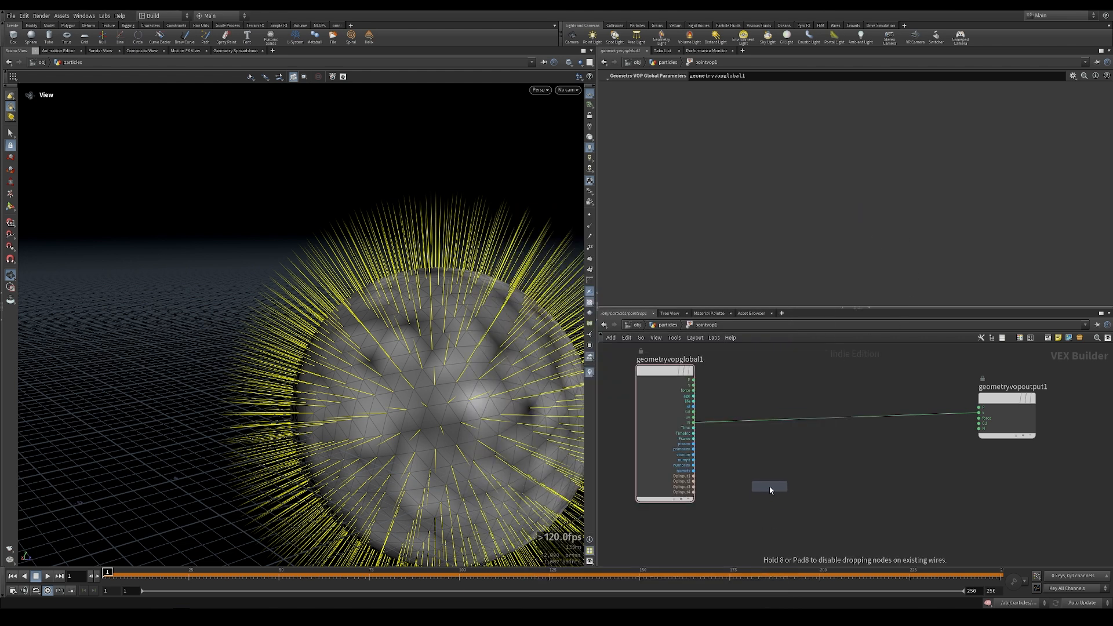
{"action": "left_click", "coordinate": [773, 471]}
{"action": "mouse_move", "coordinate": [774, 468]}
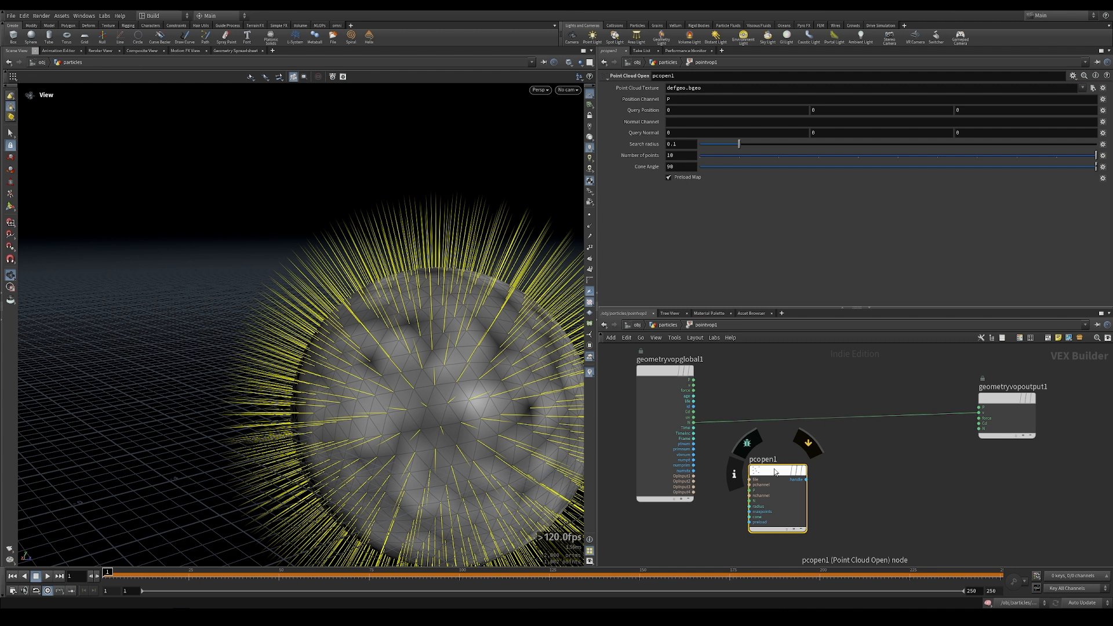
{"action": "scroll", "coordinate": [730, 498], "scroll_direction": "up", "scroll_amount": 2}
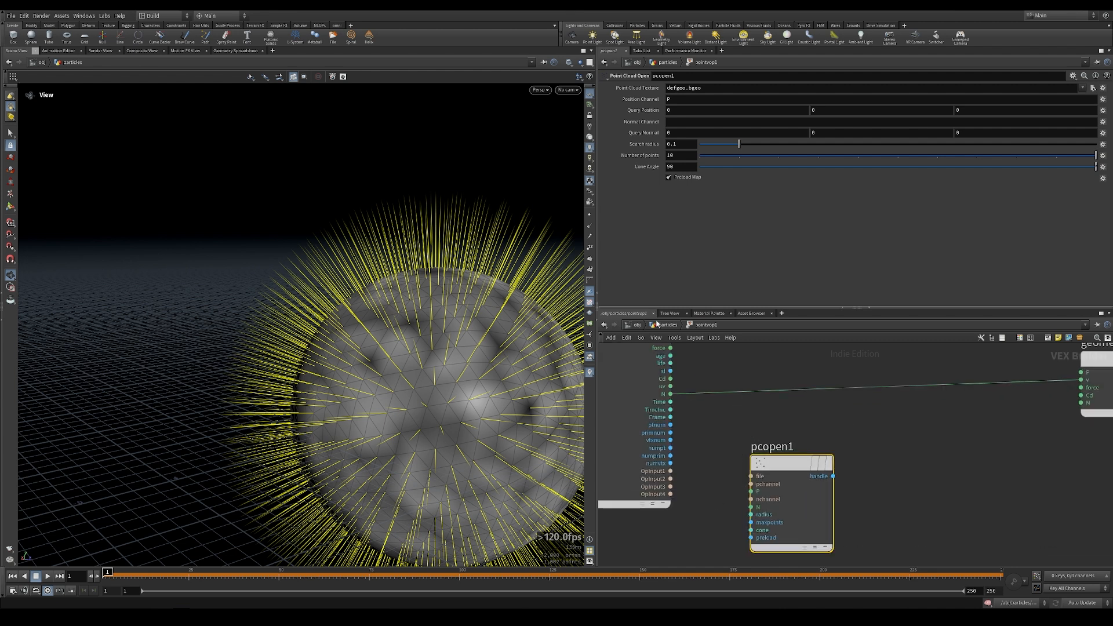
- Inside pointvop1, connect the global OpInput2 output to pcopen1's file input and the global P output to its P input
{"action": "left_click", "coordinate": [658, 324]}
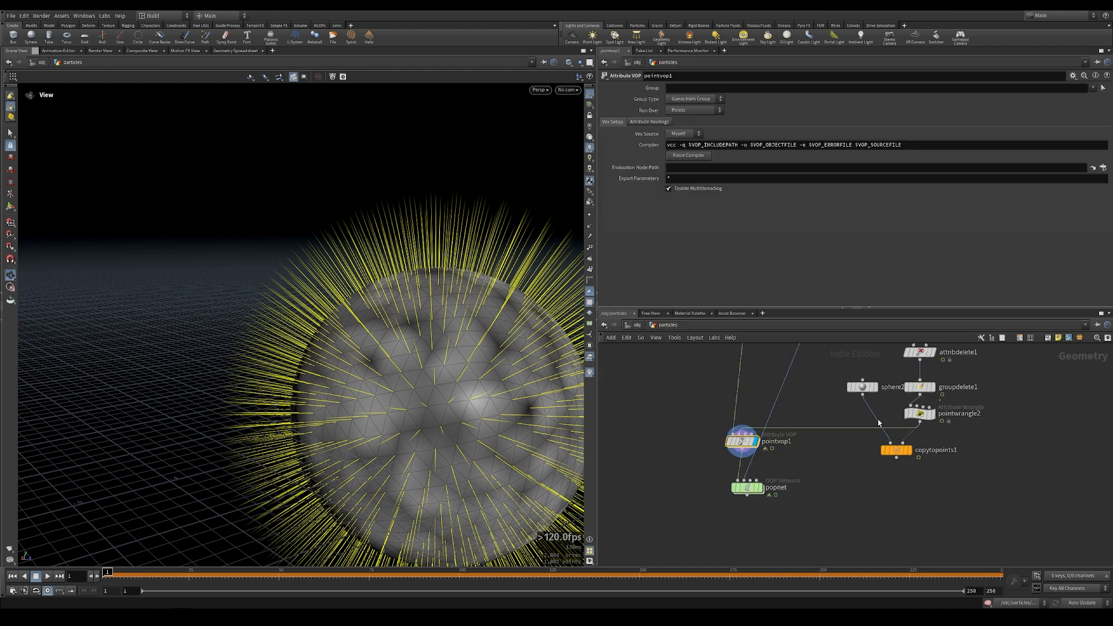
{"action": "double_click", "coordinate": [739, 439]}
{"action": "left_click", "coordinate": [670, 479]}
{"action": "left_click", "coordinate": [750, 477]}
{"action": "left_click_drag", "start_coordinate": [782, 463], "coordinate": [789, 459]}
{"action": "middle_click_drag", "start_coordinate": [703, 415], "coordinate": [714, 453]}
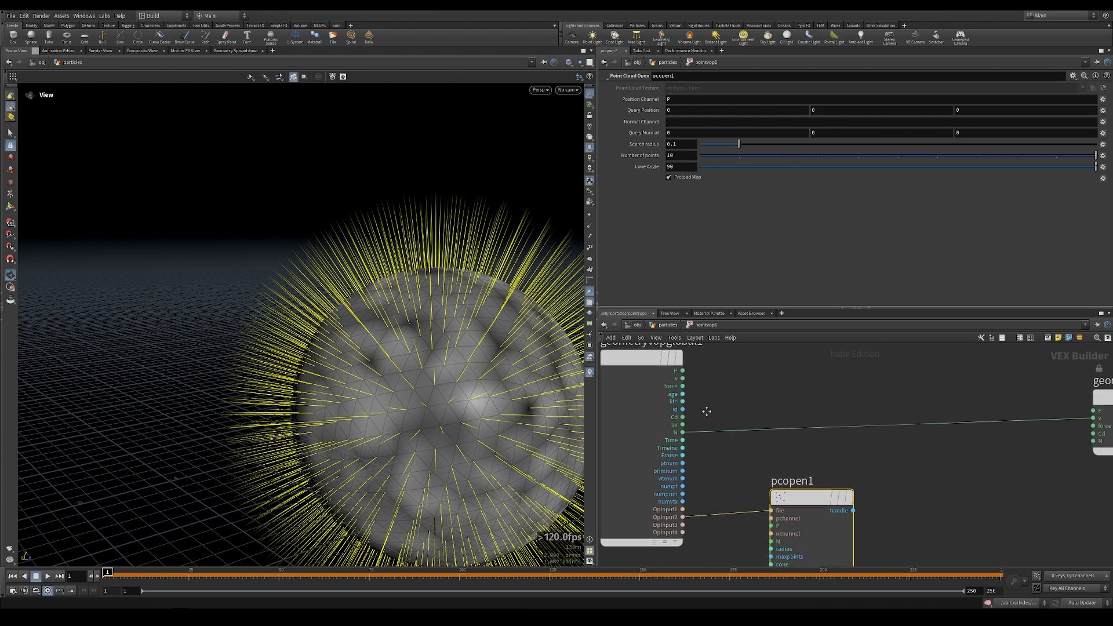
{"action": "left_click", "coordinate": [681, 371]}
{"action": "scroll", "coordinate": [615, 394], "scroll_direction": "down", "scroll_amount": 2}
{"action": "left_click", "coordinate": [746, 465]}
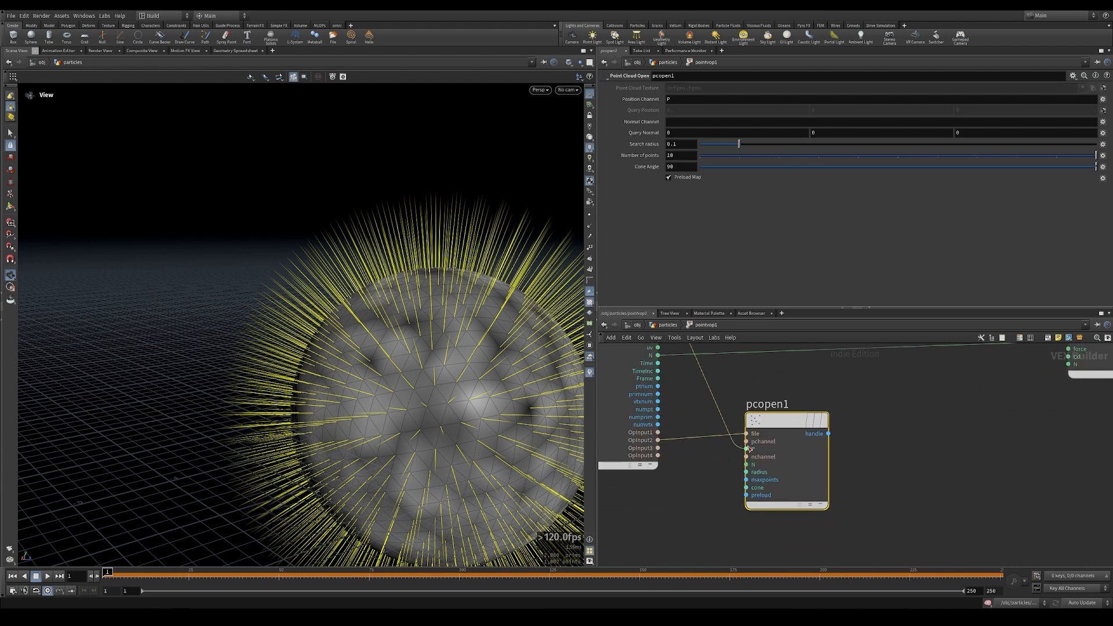
- Set pcopen1's search radius to 1 and its number of points to 1
{"action": "left_click", "coordinate": [684, 144]}
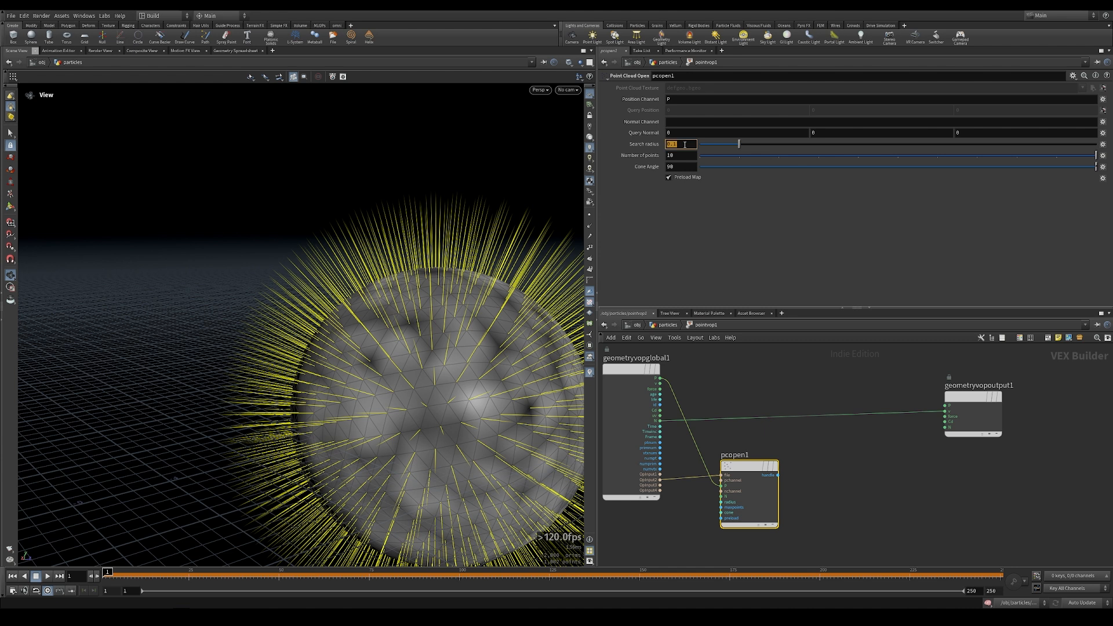
{"action": "type", "text": "1"}
{"action": "key", "text": "Return"}
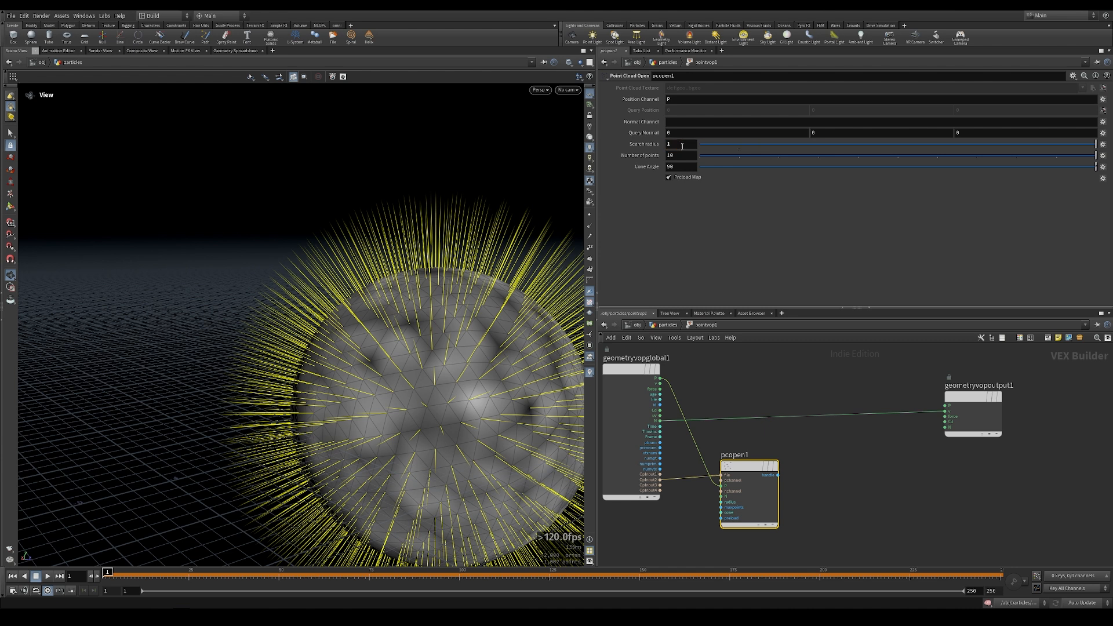
{"action": "left_click", "coordinate": [743, 161]}
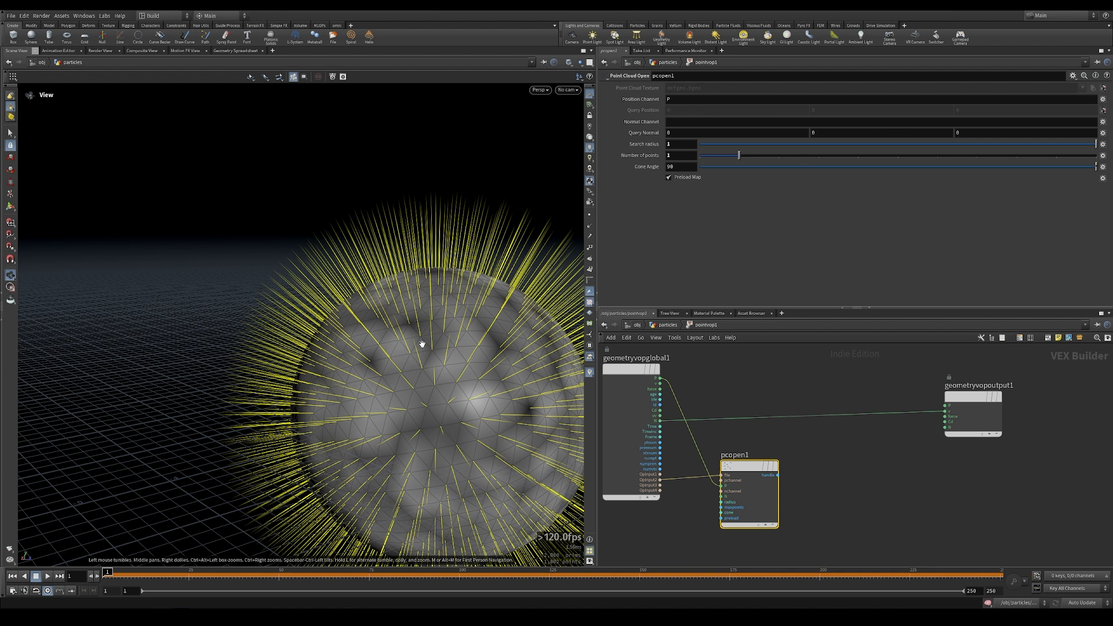
- Add a Point Cloud Filter node beside pcopen1 and feed its handle input from pcopen1's handle output
{"action": "middle_click_drag", "start_coordinate": [859, 462], "coordinate": [777, 448]}
{"action": "key", "text": "Tab"}
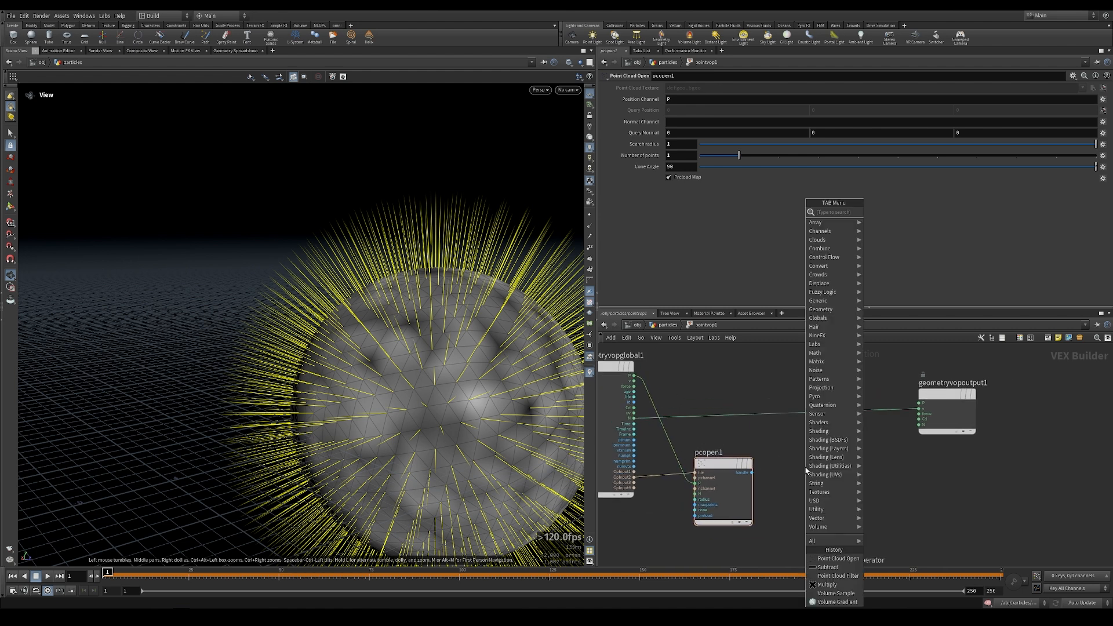
{"action": "key", "text": "Escape"}
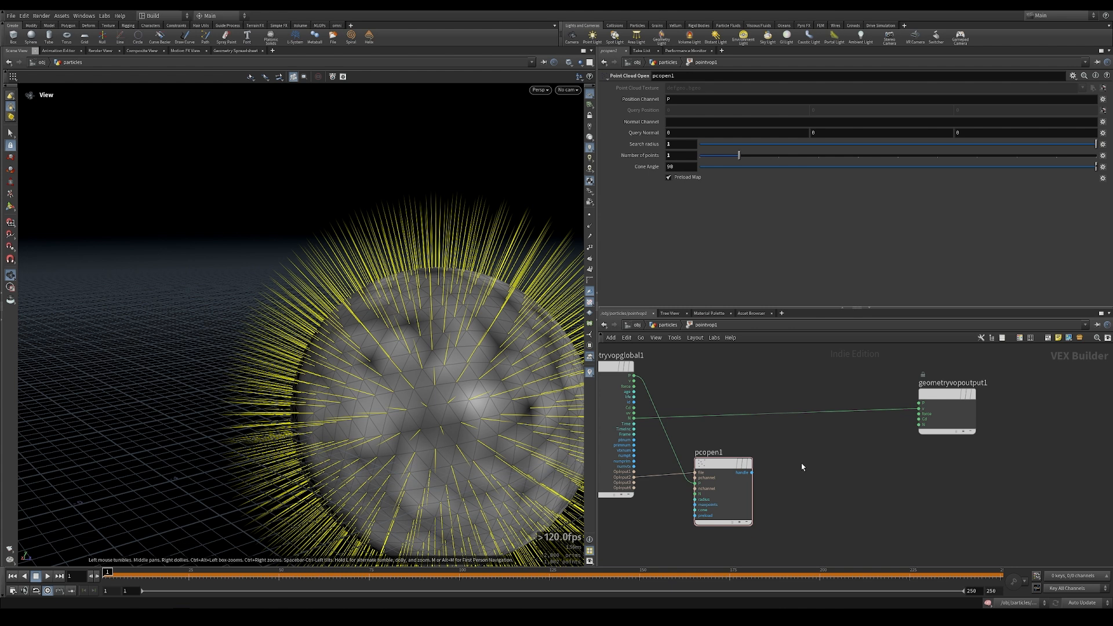
{"action": "key", "text": "Tab"}
{"action": "type", "text": "filte"}
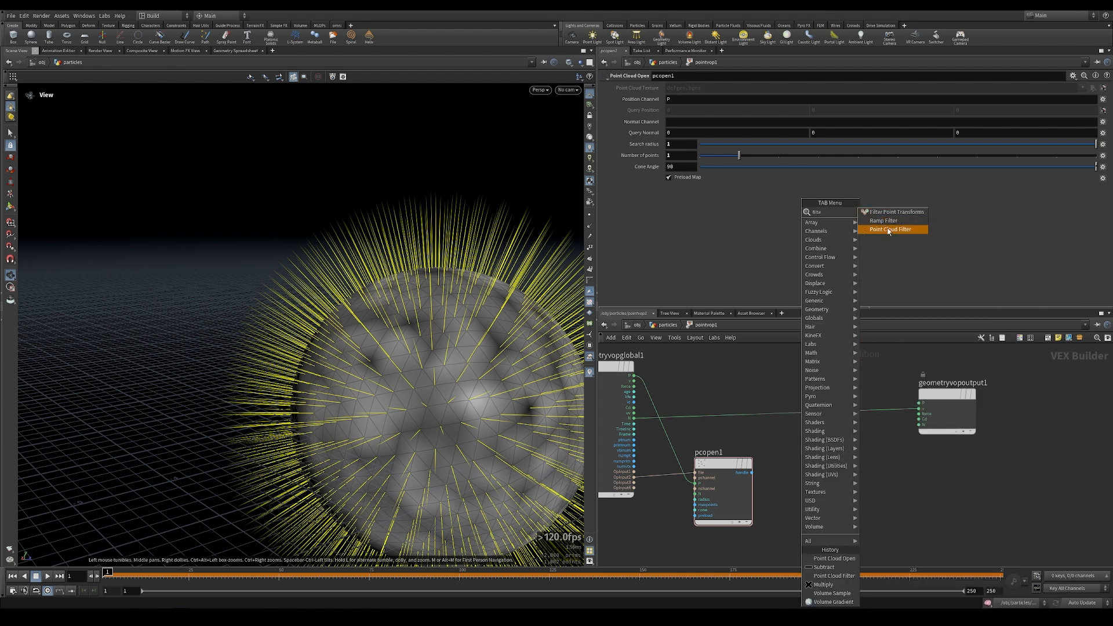
{"action": "left_click", "coordinate": [889, 229]}
{"action": "left_click", "coordinate": [802, 467]}
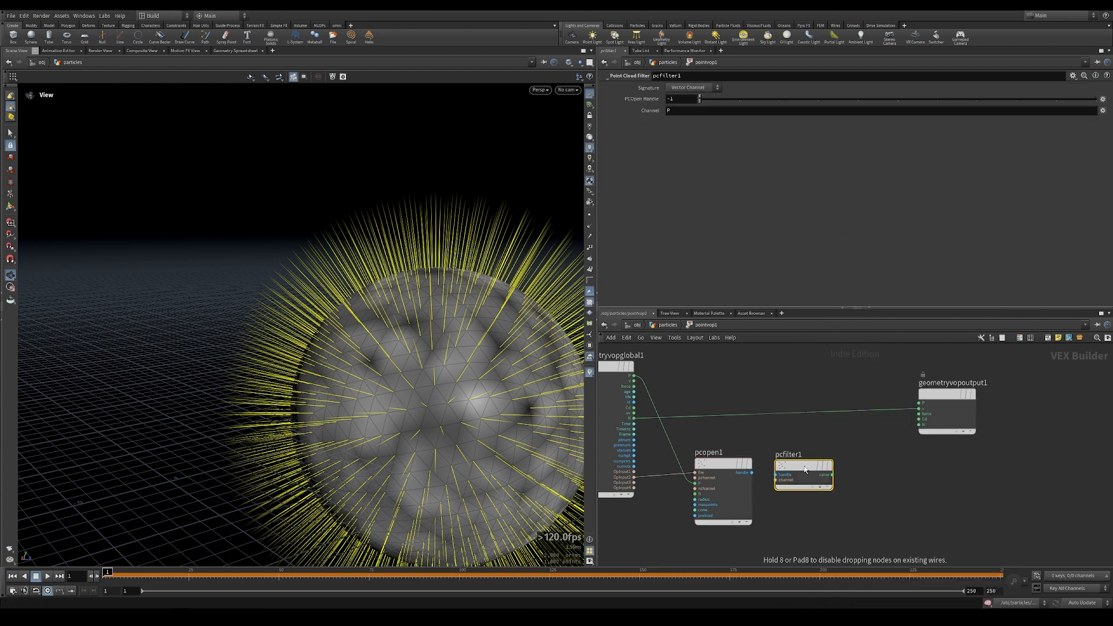
{"action": "left_click", "coordinate": [751, 472]}
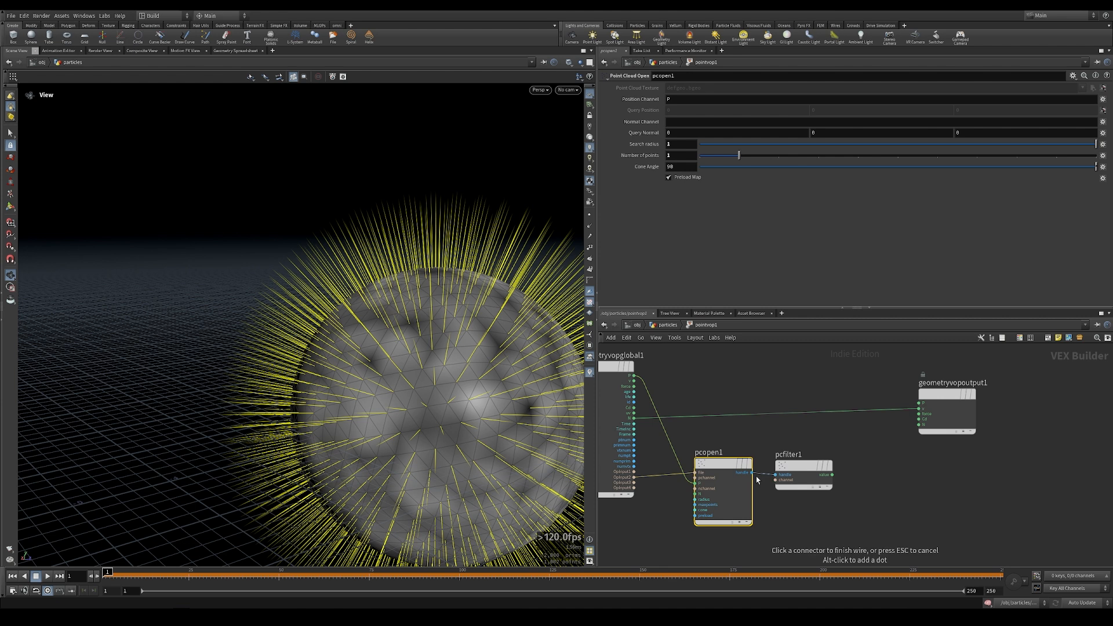
{"action": "left_click", "coordinate": [775, 475]}
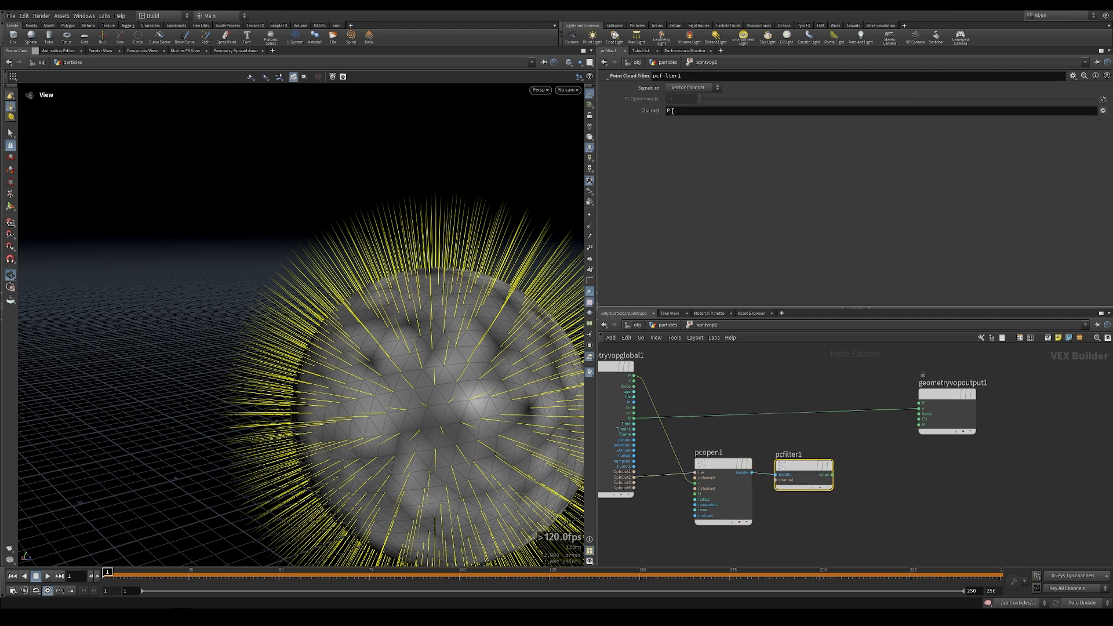
- Add a Subtract node between the point cloud nodes and the geometry output
{"action": "middle_click_drag", "start_coordinate": [825, 398], "coordinate": [772, 424]}
{"action": "left_click_drag", "start_coordinate": [881, 422], "coordinate": [945, 413]}
{"action": "key", "text": "Tab"}
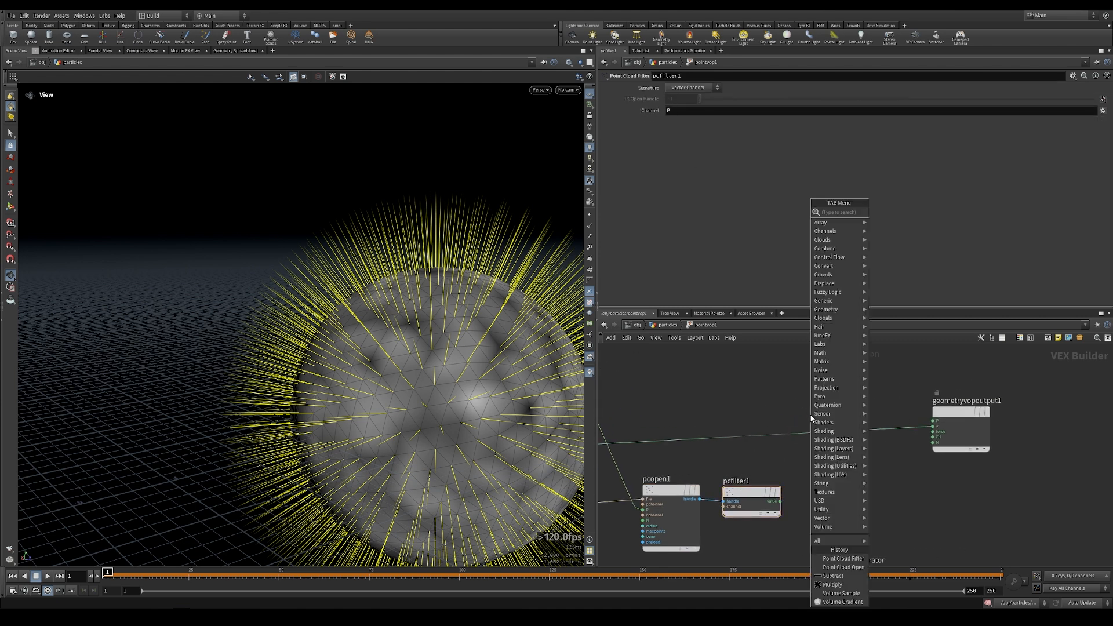
{"action": "type", "text": "subt"}
{"action": "key", "text": "Return"}
{"action": "left_click", "coordinate": [815, 417]}
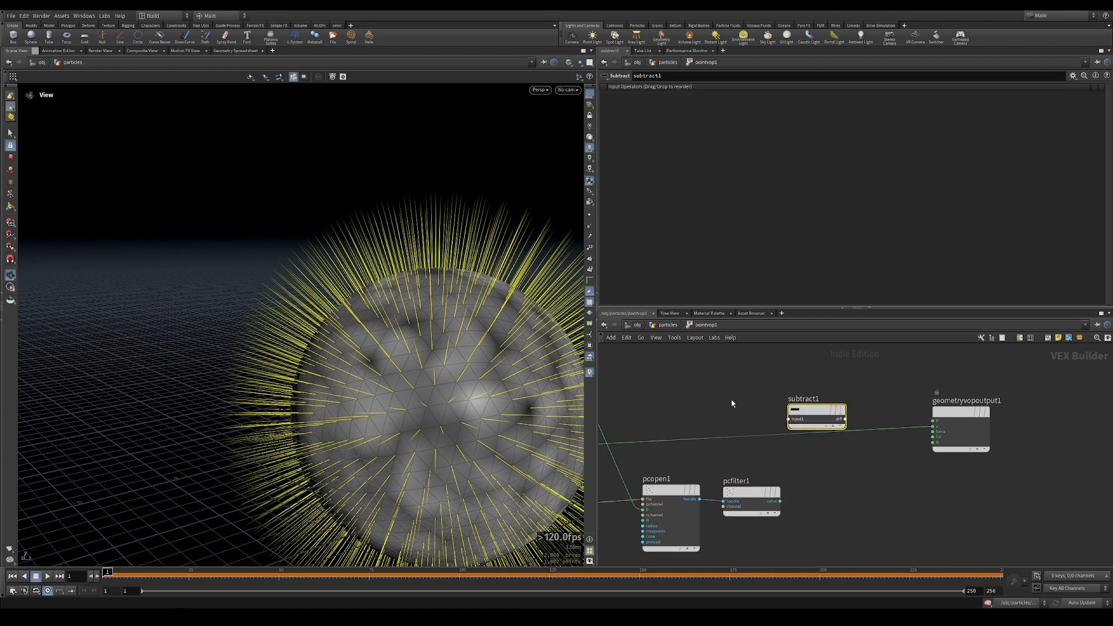
{"action": "key", "text": "h"}
- Connect the global P output to subtract1's first input and pcfilter1's value output to its second input
{"action": "left_click", "coordinate": [674, 394]}
{"action": "left_click", "coordinate": [881, 410]}
{"action": "left_click", "coordinate": [873, 492]}
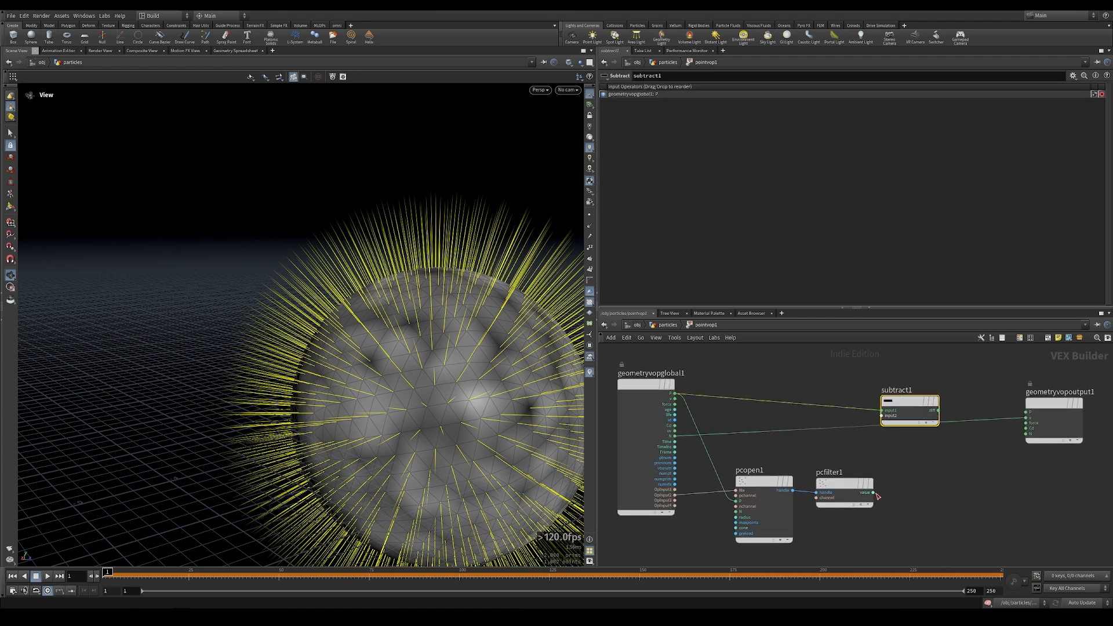
{"action": "left_click", "coordinate": [882, 416]}
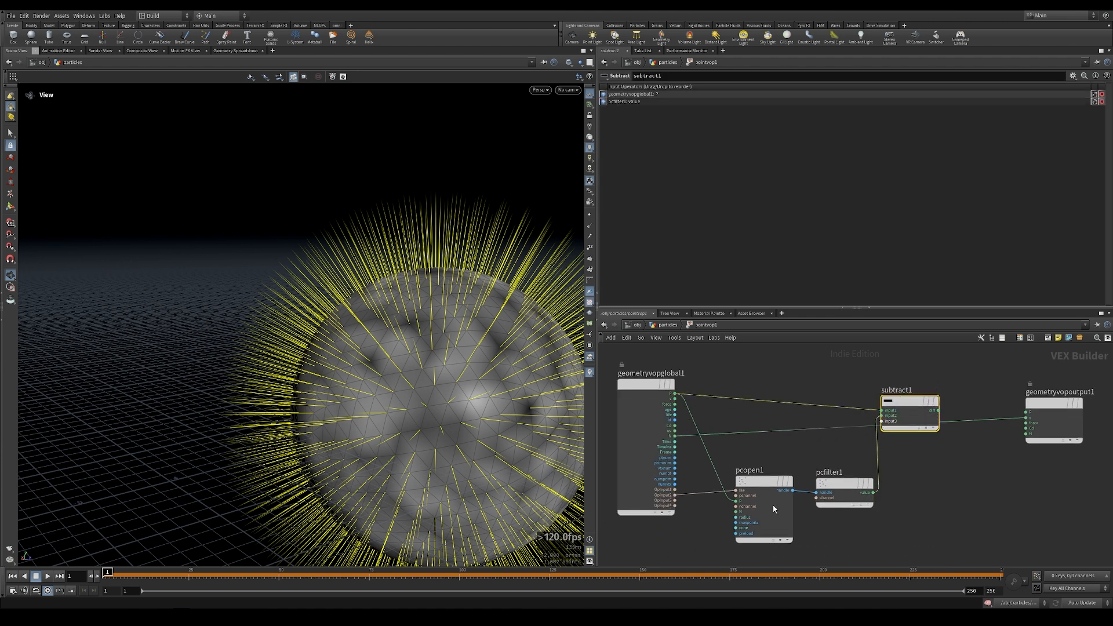
- Connect subtract1's diff output to the v input of the geometry output and view the sphere's vectors up close
{"action": "left_click", "coordinate": [937, 410]}
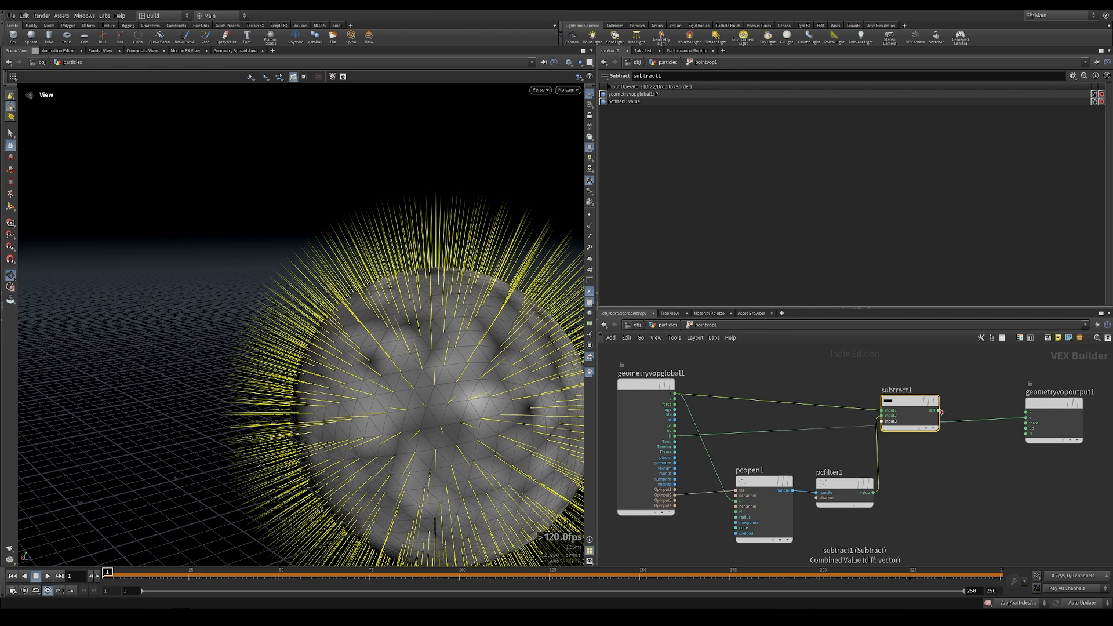
{"action": "left_click", "coordinate": [1025, 417]}
{"action": "left_click_drag", "start_coordinate": [415, 352], "coordinate": [447, 385]}
{"action": "right_click_drag", "start_coordinate": [447, 384], "coordinate": [552, 358]}
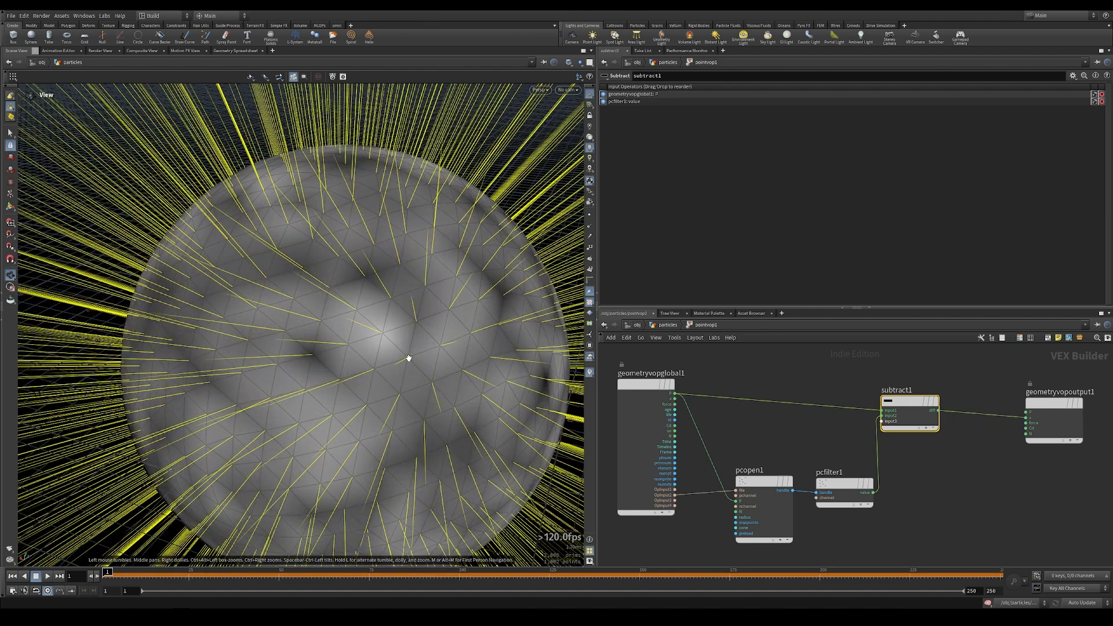
- Check pointwrangle2 in the particles network, turning on point display in the viewport, and return inside pointvop1
{"action": "left_click", "coordinate": [666, 325]}
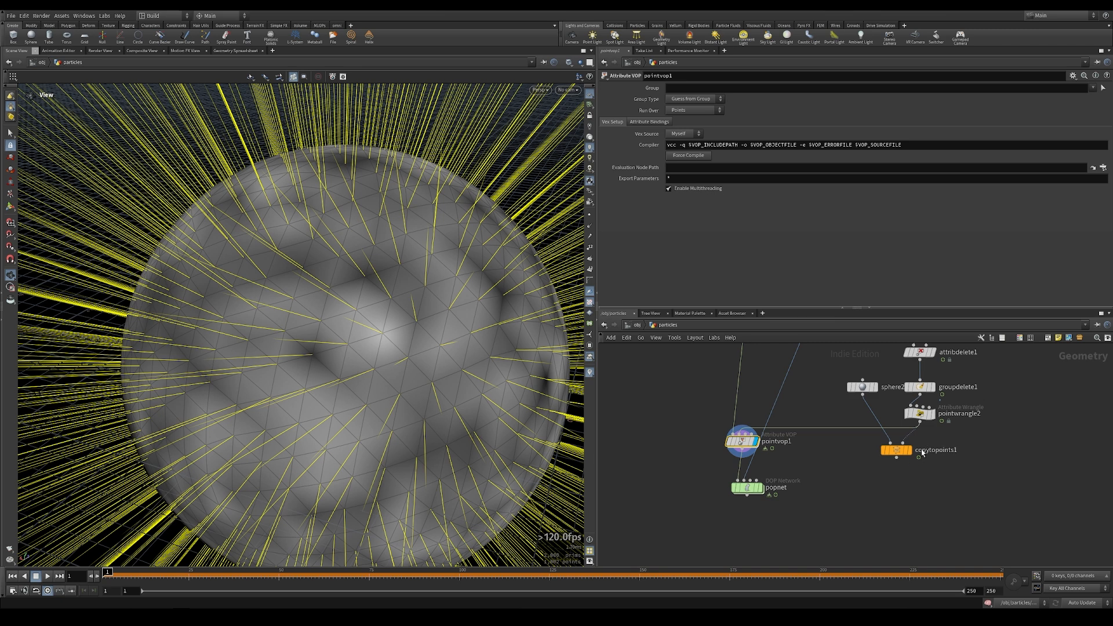
{"action": "left_click", "coordinate": [932, 413]}
{"action": "left_click", "coordinate": [918, 413]}
{"action": "left_click", "coordinate": [589, 215]}
{"action": "left_click", "coordinate": [753, 441]}
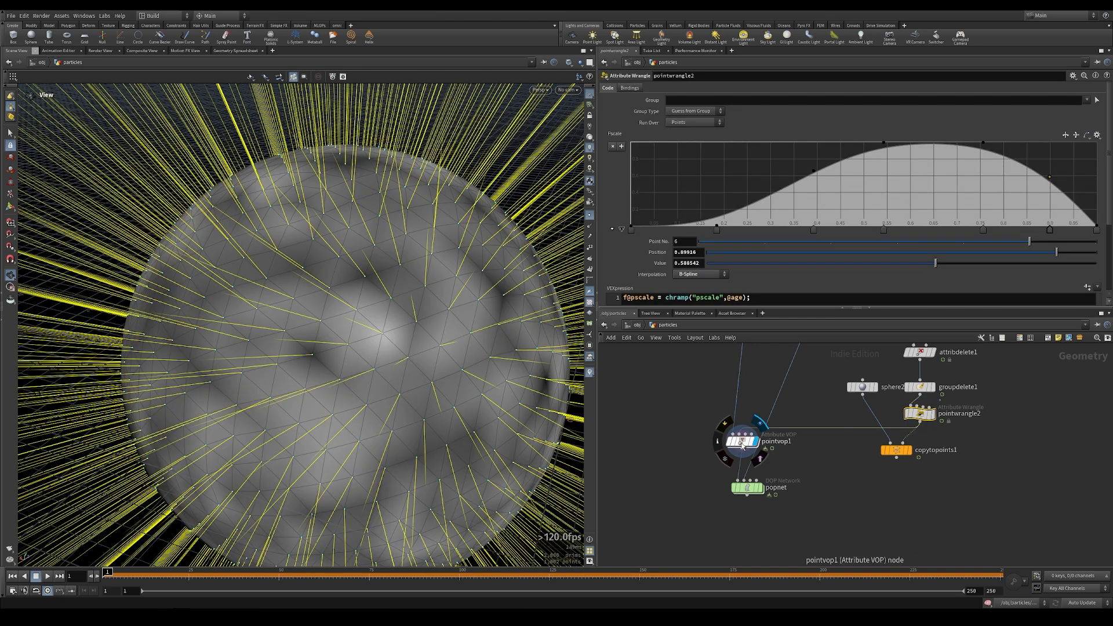
{"action": "double_click", "coordinate": [743, 443]}
{"action": "mouse_move", "coordinate": [449, 360]}
{"action": "left_mouse_down"}
{"action": "mouse_move", "coordinate": [450, 318]}
{"action": "mouse_move", "coordinate": [455, 355]}
{"action": "left_mouse_up"}
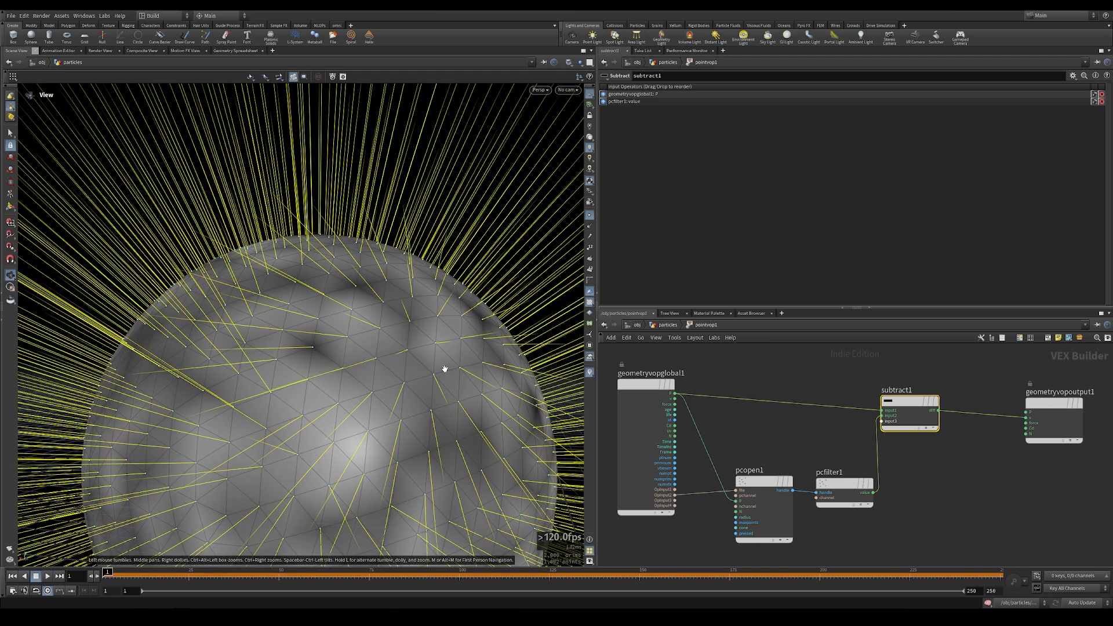
- Insert a Normalize node on the wire between subtract1 and the geometry output
{"action": "key", "text": "Tab"}
{"action": "type", "text": "neg"}
{"action": "key", "text": "Return"}
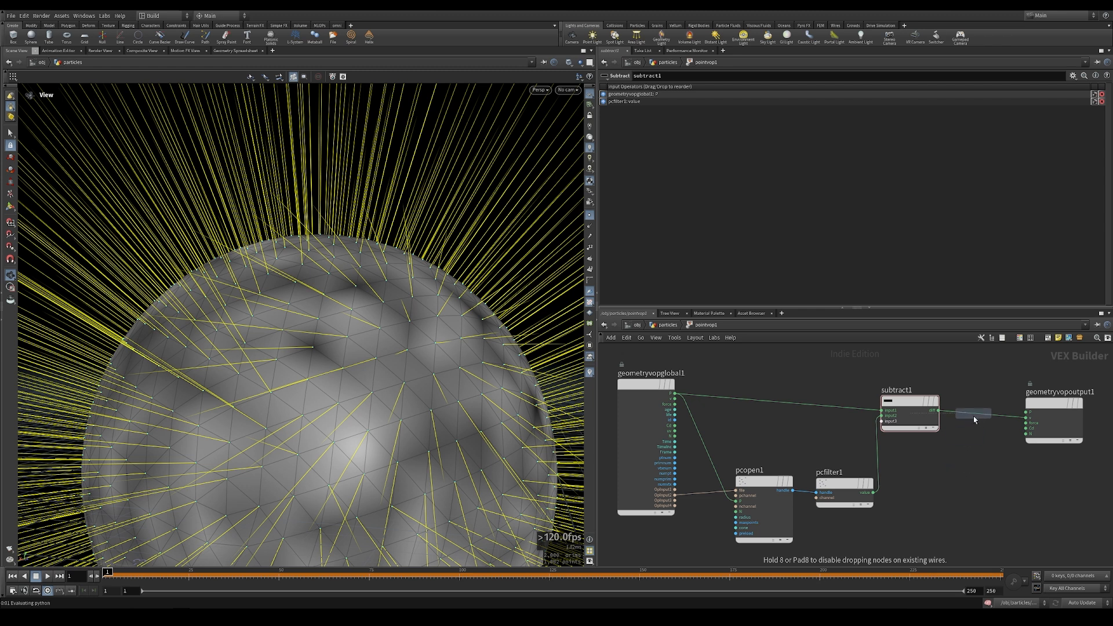
{"action": "left_click", "coordinate": [970, 417]}
{"action": "key", "text": "h"}
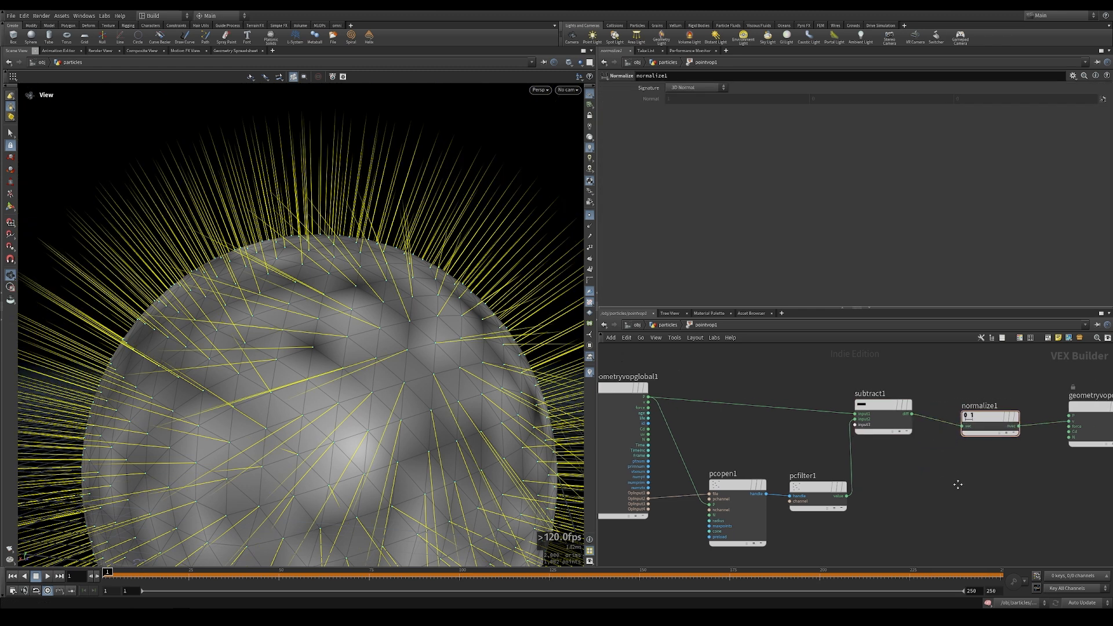
- Swap the two inputs of subtract1 so the global P is subtracted from pcfilter1's value
{"action": "scroll", "coordinate": [791, 427], "scroll_direction": "up", "scroll_amount": 3}
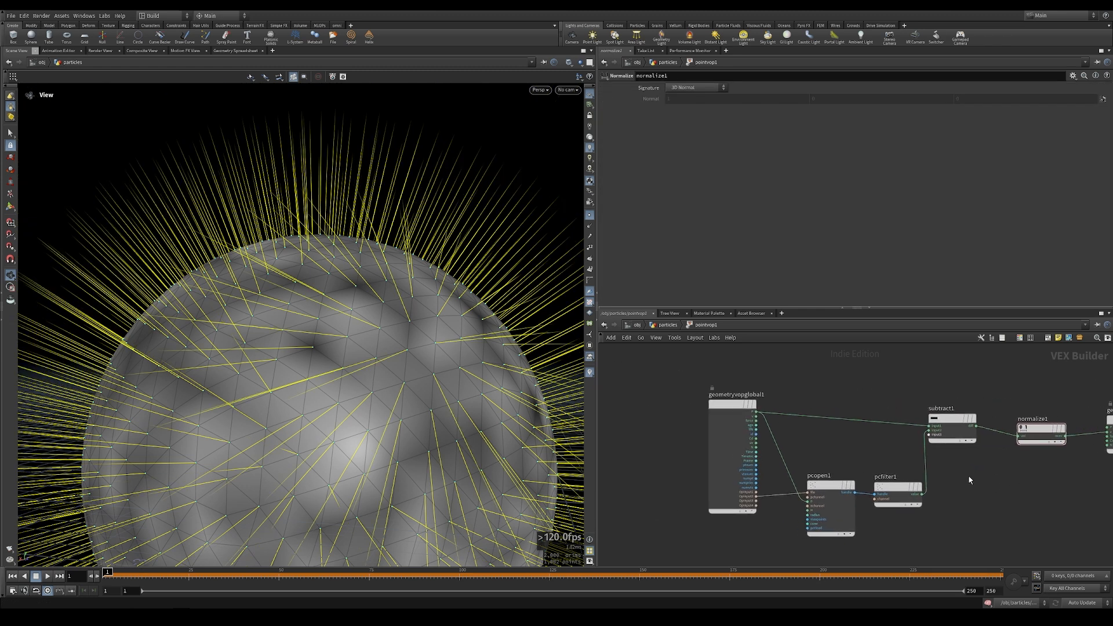
{"action": "left_click", "coordinate": [930, 423]}
{"action": "mouse_move", "coordinate": [939, 424]}
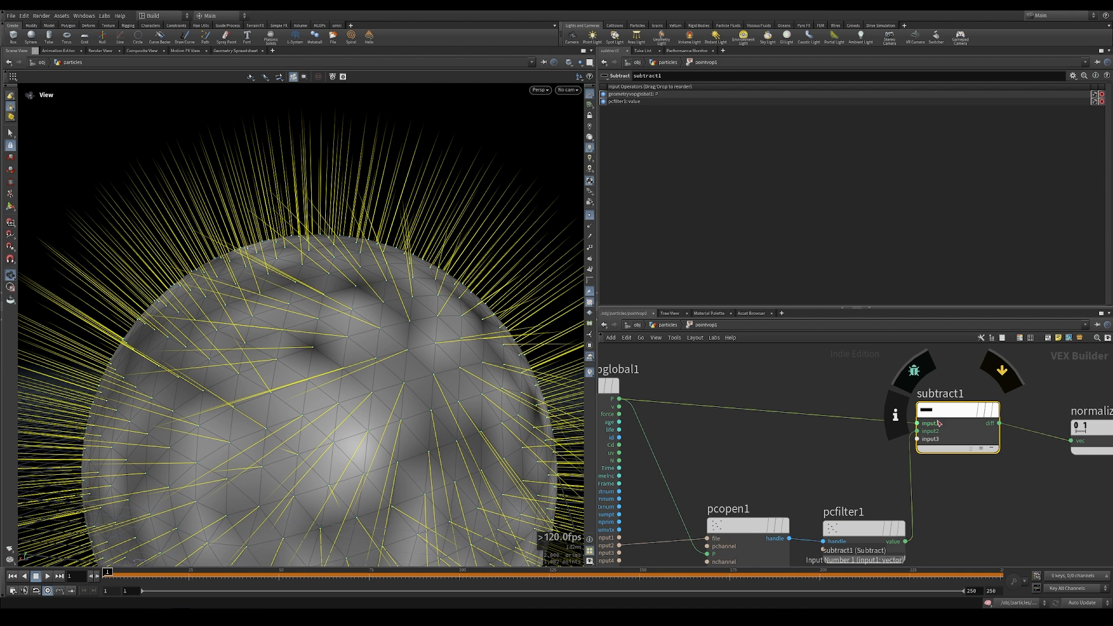
{"action": "key", "text": "shift+r"}
{"action": "left_click_drag", "start_coordinate": [942, 413], "coordinate": [941, 400]}
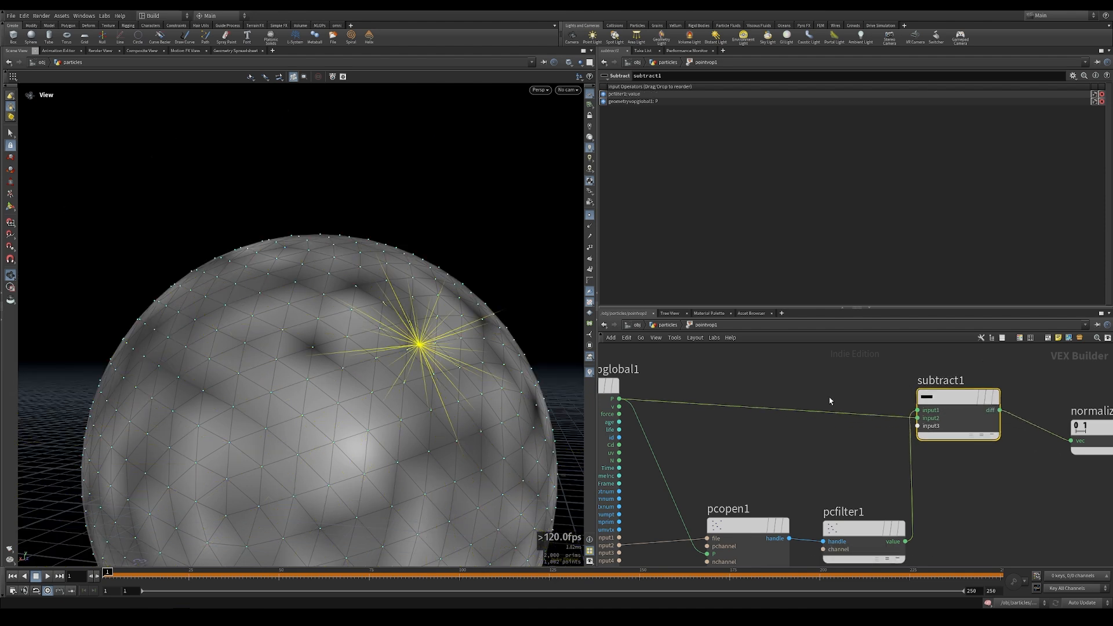
- Examine the direction of the velocity vectors on the sphere from several angles
{"action": "scroll", "coordinate": [416, 360], "scroll_direction": "down", "scroll_amount": 3}
{"action": "left_click_drag", "start_coordinate": [415, 366], "coordinate": [405, 423]}
{"action": "key", "text": "w"}
{"action": "key", "text": "w"}
{"action": "left_click_drag", "start_coordinate": [412, 368], "coordinate": [328, 339]}
{"action": "right_click_drag", "start_coordinate": [429, 325], "coordinate": [420, 374]}
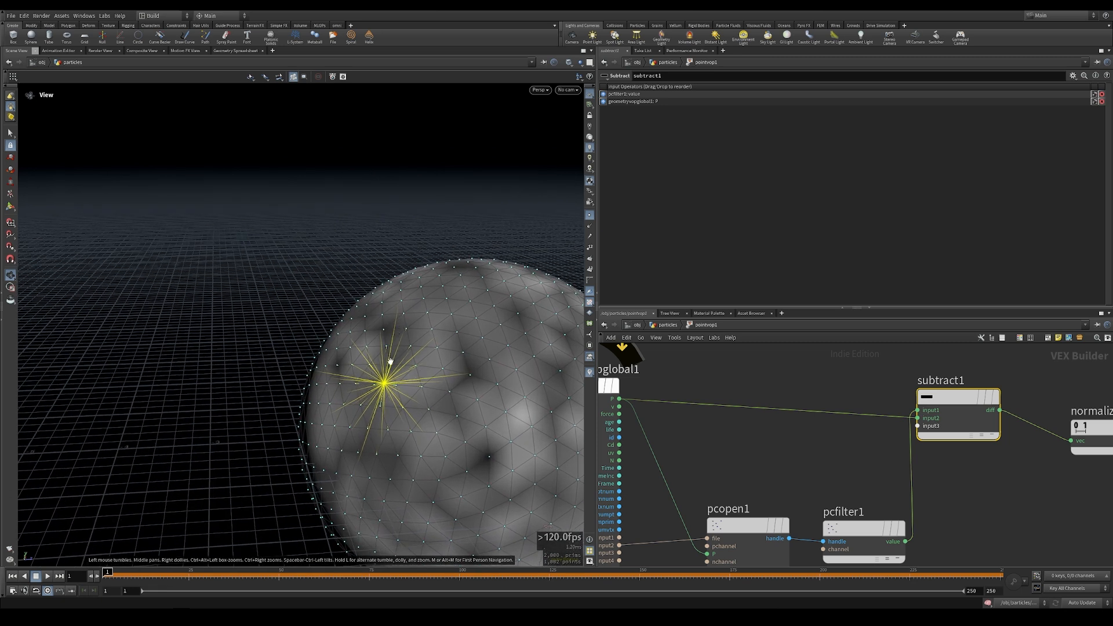
{"action": "left_click_drag", "start_coordinate": [409, 378], "coordinate": [341, 383]}
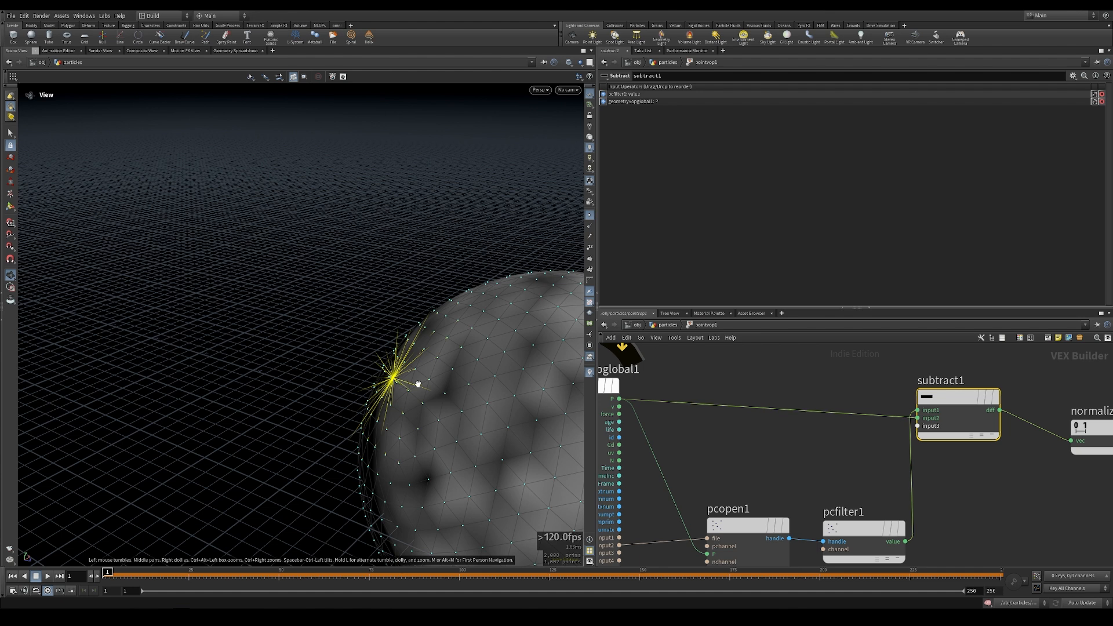
- Connect the global N output directly to the v input of the geometry output and view the resulting vectors
{"action": "scroll", "coordinate": [805, 445], "scroll_direction": "down", "scroll_amount": 2}
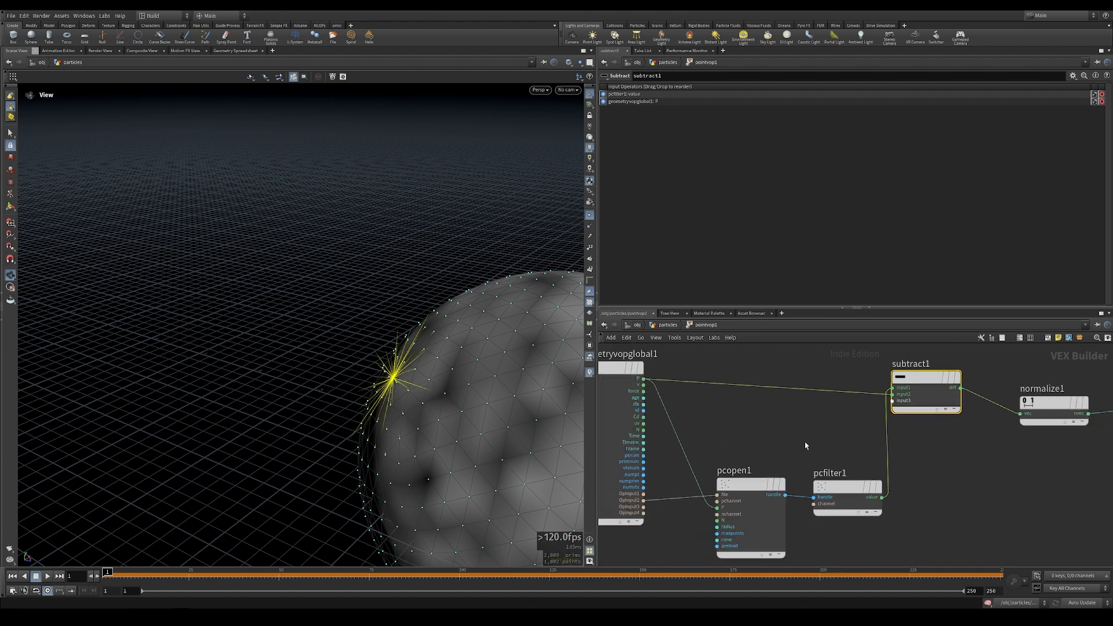
{"action": "scroll", "coordinate": [856, 437], "scroll_direction": "down", "scroll_amount": 3}
{"action": "middle_click_drag", "start_coordinate": [854, 437], "coordinate": [817, 449]}
{"action": "scroll", "coordinate": [758, 440], "scroll_direction": "up", "scroll_amount": 2}
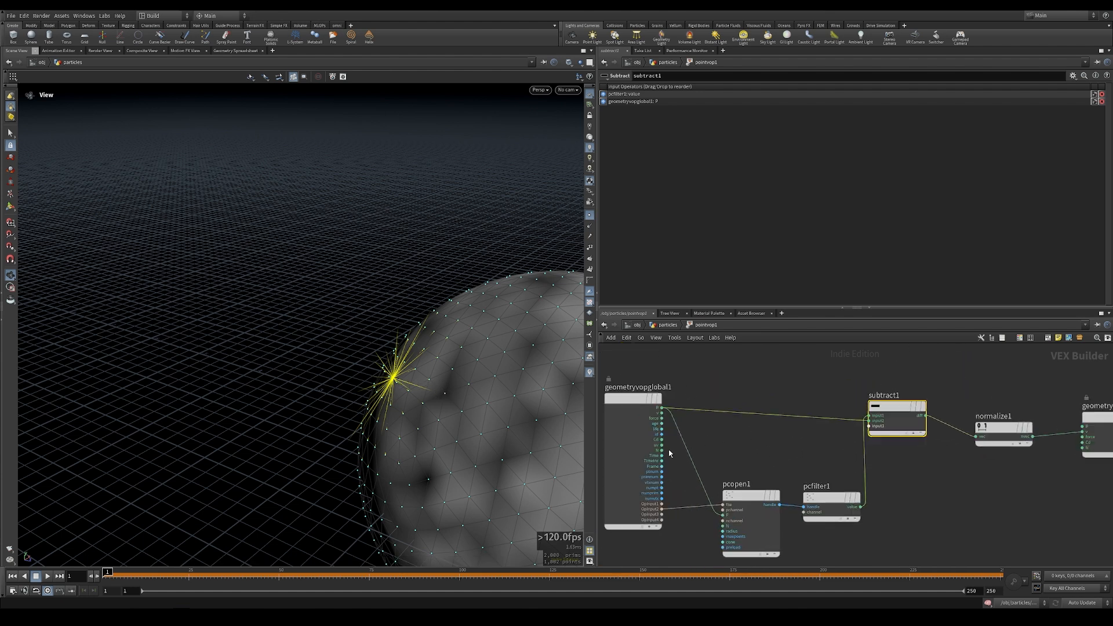
{"action": "left_click", "coordinate": [662, 451]}
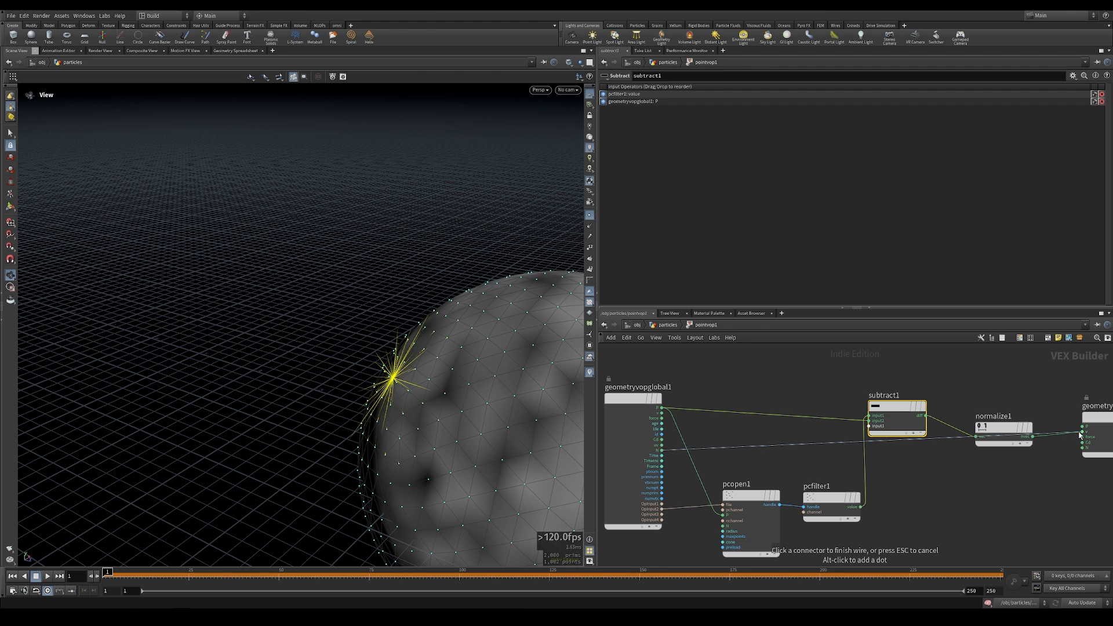
{"action": "left_click", "coordinate": [1081, 434]}
{"action": "left_click_drag", "start_coordinate": [348, 355], "coordinate": [378, 366]}
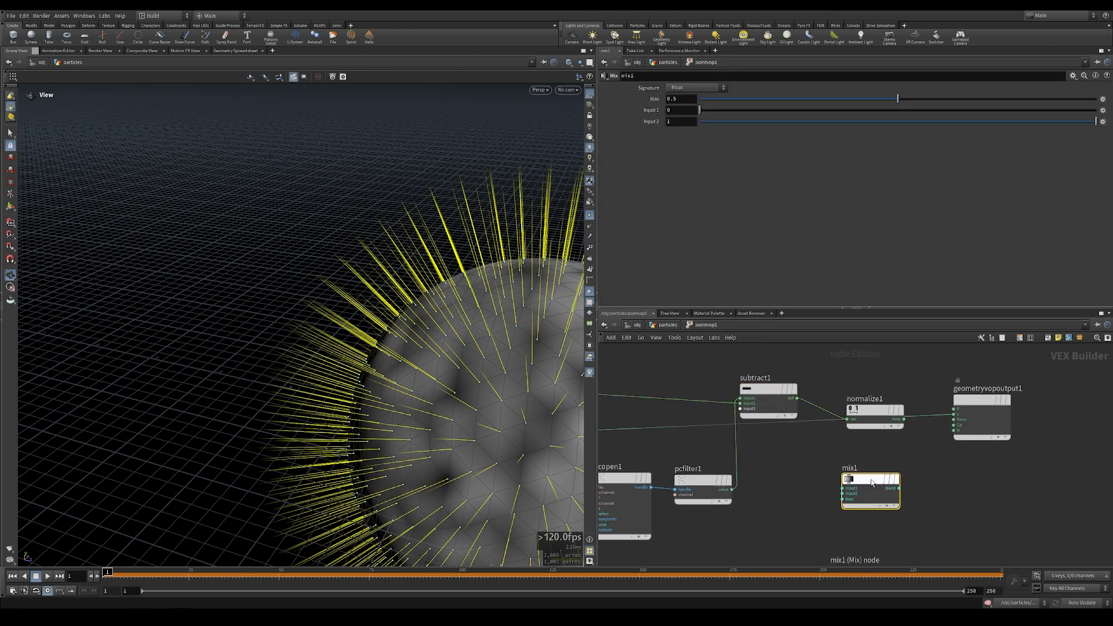
- Replace the Mix node with a newly added one below the geometry output and shift normalize1 slightly toward subtract1
{"action": "key", "text": "Delete"}
{"action": "key", "text": "Tab"}
{"action": "type", "text": "mix"}
{"action": "key", "text": "Return"}
{"action": "left_click", "coordinate": [927, 484]}
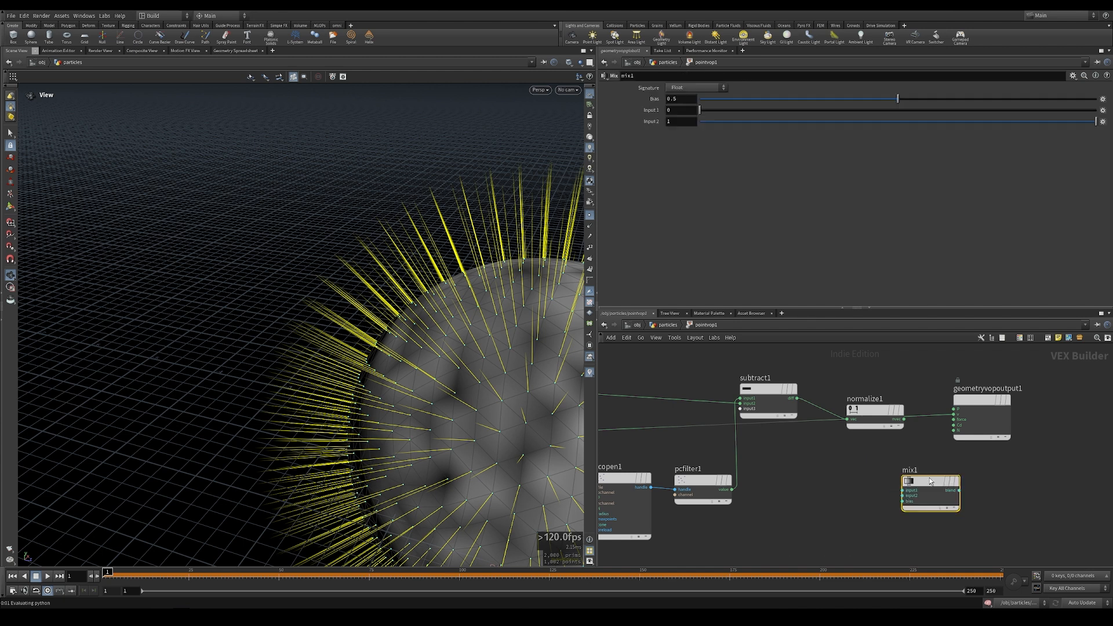
{"action": "left_click_drag", "start_coordinate": [876, 418], "coordinate": [858, 402]}
{"action": "middle_click_drag", "start_coordinate": [858, 406], "coordinate": [951, 398]}
- Wire the global N output into mix1's first input and the normalize1 result into its second input
{"action": "mouse_move", "coordinate": [627, 426]}
{"action": "left_mouse_down"}
{"action": "mouse_move", "coordinate": [753, 432]}
{"action": "mouse_move", "coordinate": [998, 483]}
{"action": "mouse_move", "coordinate": [1005, 446]}
{"action": "left_mouse_up"}
{"action": "left_click", "coordinate": [978, 397]}
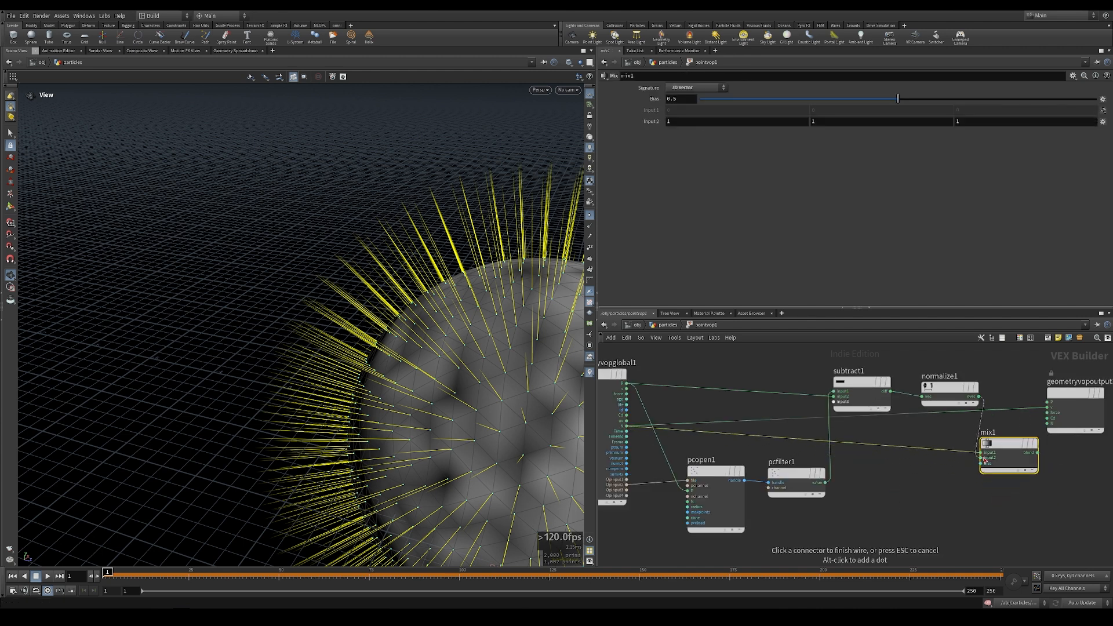
{"action": "left_click", "coordinate": [981, 458]}
- Connect mix1's blended result to the v input of the geometry output and set the mix bias to 0.452
{"action": "left_click", "coordinate": [1036, 453]}
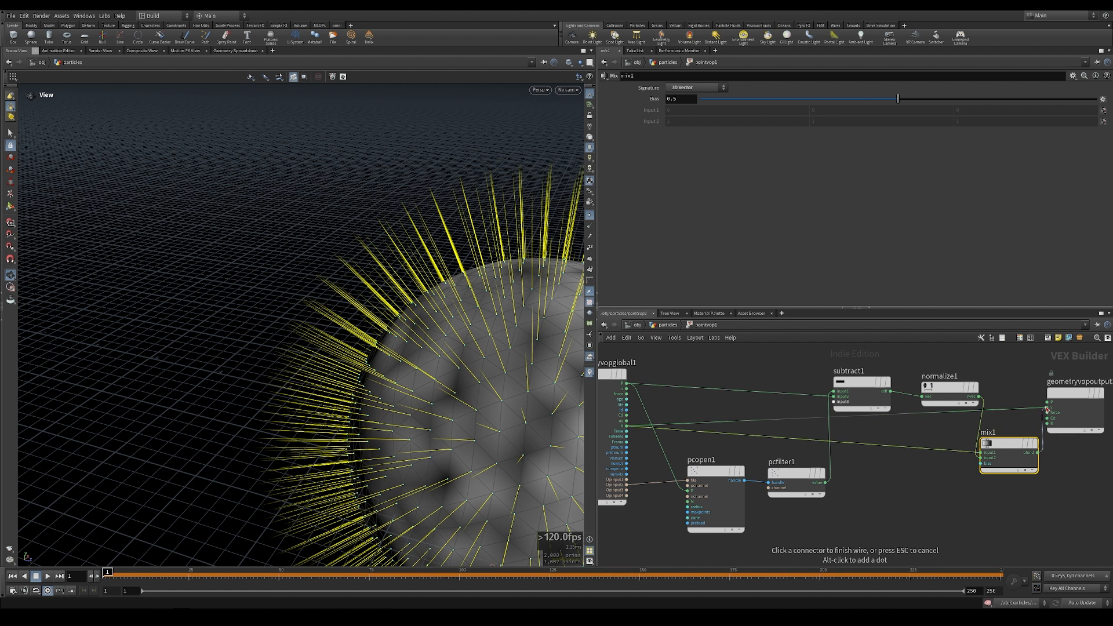
{"action": "left_click", "coordinate": [1046, 408]}
{"action": "left_click_drag", "start_coordinate": [1031, 441], "coordinate": [1028, 422]}
{"action": "left_click_drag", "start_coordinate": [897, 98], "coordinate": [876, 121]}
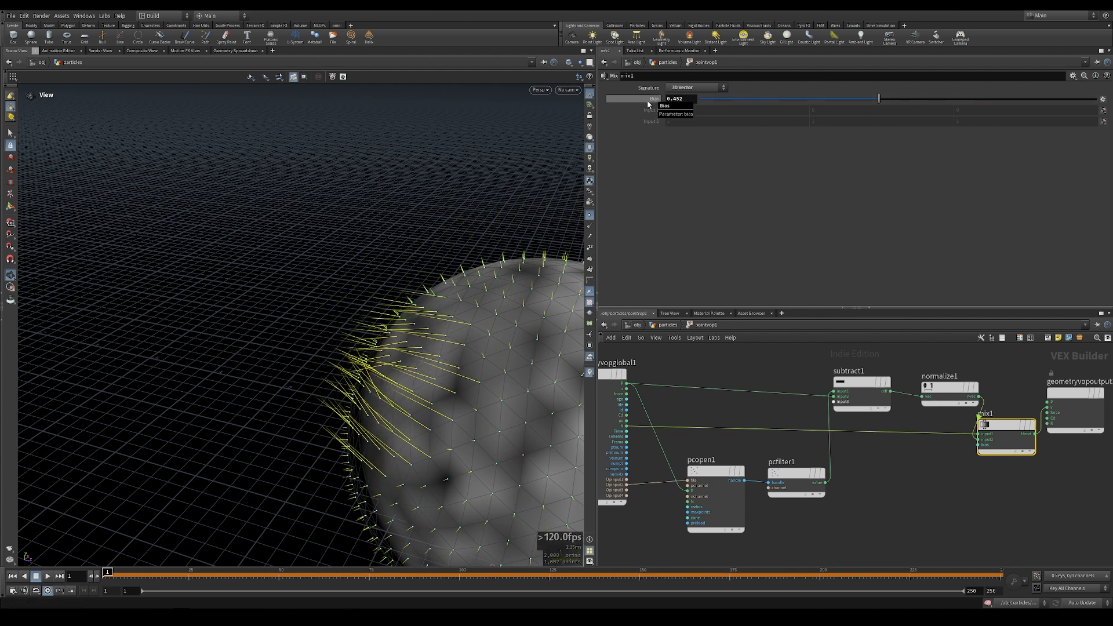
{"action": "mouse_move", "coordinate": [708, 477]}
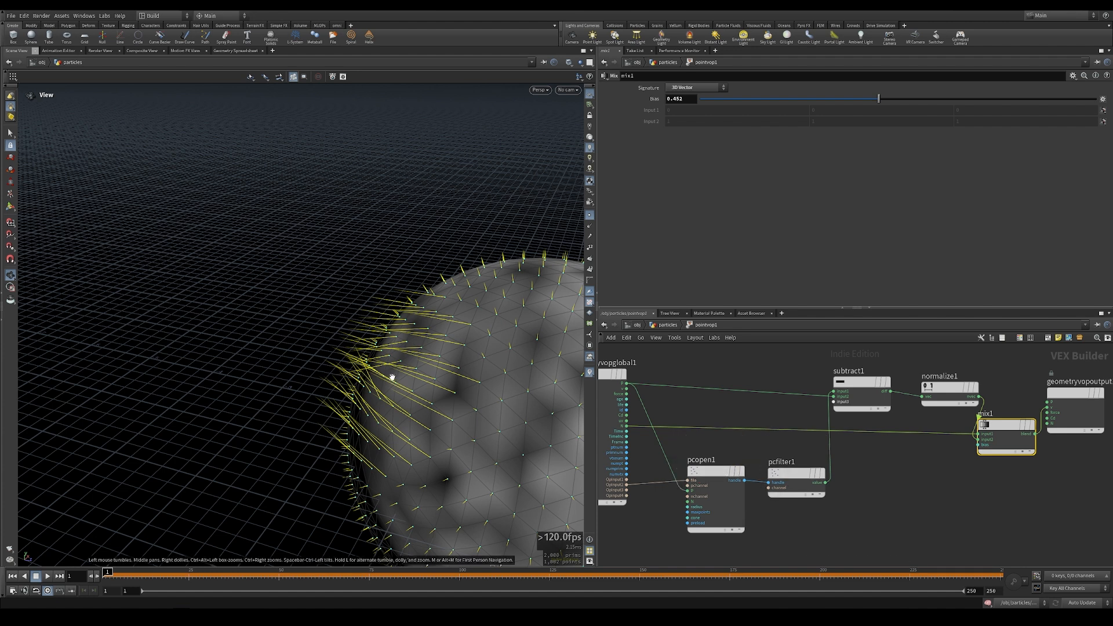
- Add a Distance node to the VOP network in the free area below mix1
{"action": "middle_click_drag", "start_coordinate": [899, 521], "coordinate": [904, 484]}
{"action": "key", "text": "Tab"}
{"action": "type", "text": "fit"}
{"action": "key", "text": "Return"}
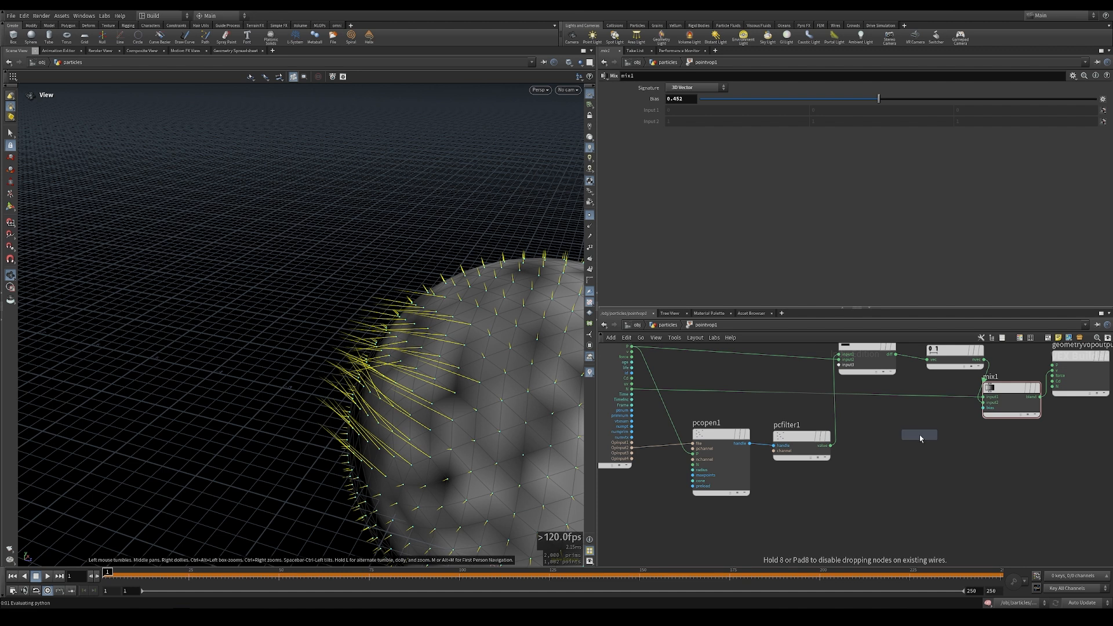
{"action": "left_click", "coordinate": [919, 435]}
- Connect the global P output and pcfilter1's value to the two point inputs of distance1
{"action": "middle_click_drag", "start_coordinate": [658, 366], "coordinate": [690, 430]}
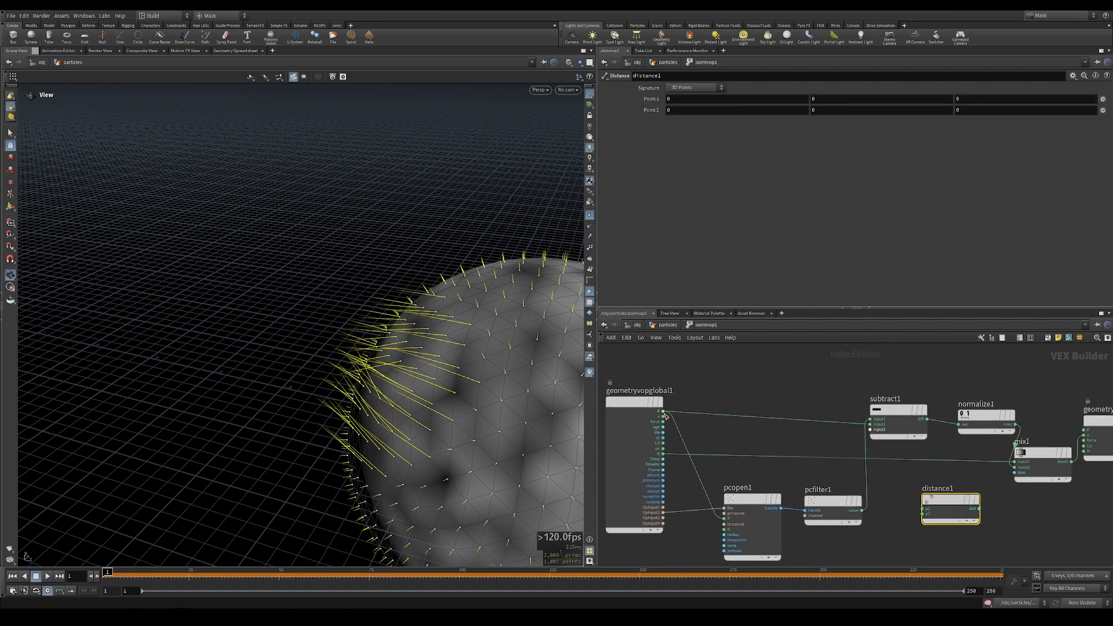
{"action": "left_click", "coordinate": [663, 411]}
{"action": "left_click", "coordinate": [923, 509]}
{"action": "left_click", "coordinate": [862, 510]}
{"action": "left_click", "coordinate": [923, 514]}
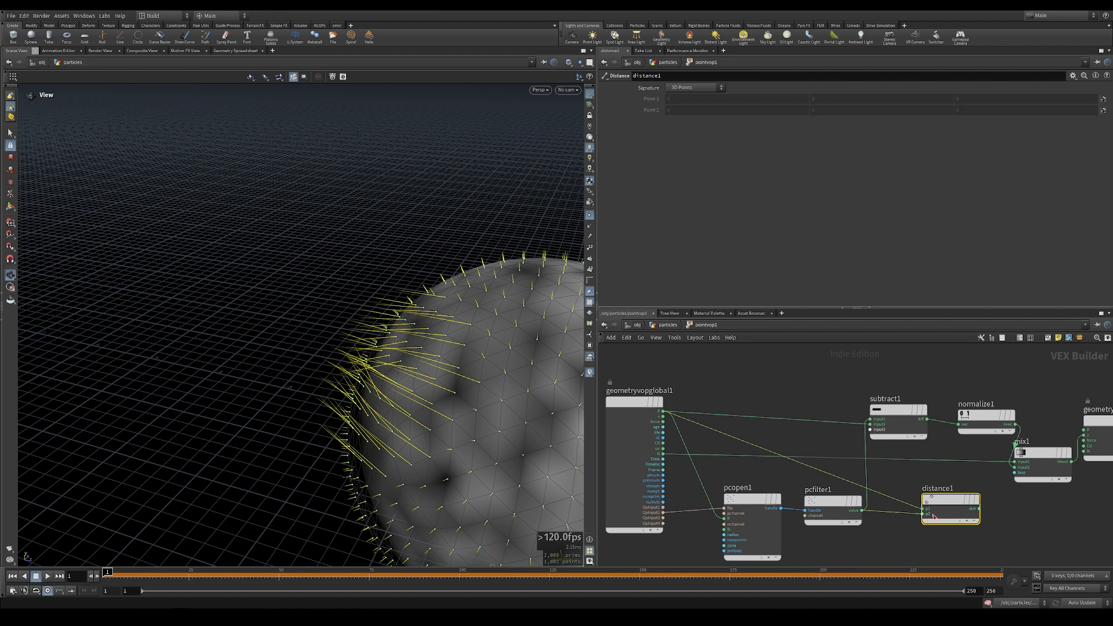
- Drive mix1's bias with the distance1 output and shift distance1 slightly toward pcfilter1
{"action": "middle_click_drag", "start_coordinate": [923, 513], "coordinate": [863, 504]}
{"action": "left_click", "coordinate": [920, 499]}
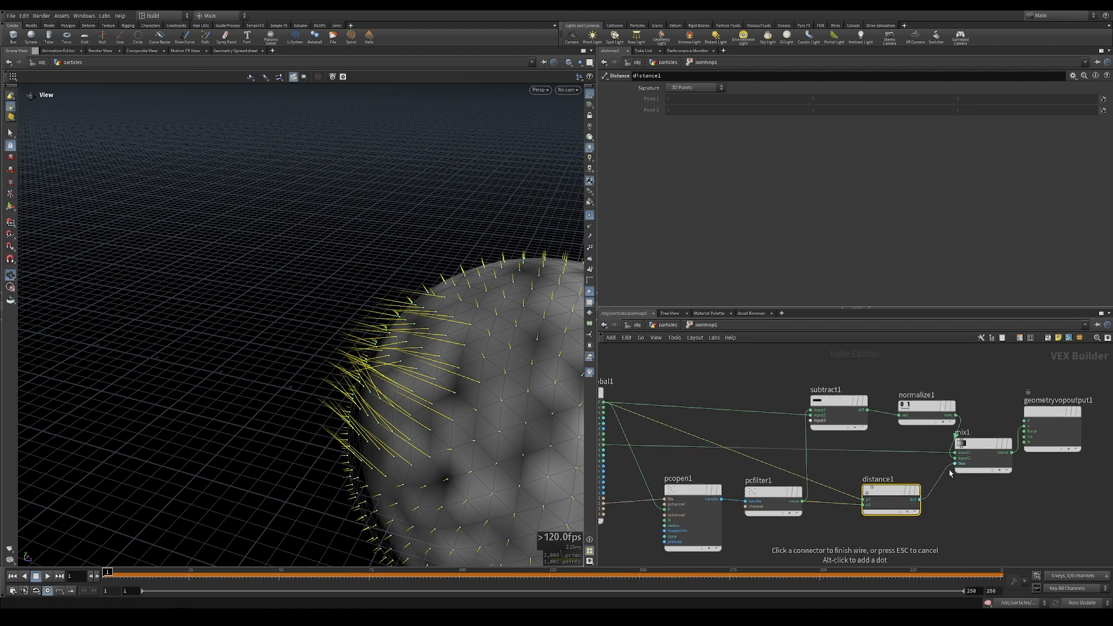
{"action": "left_click", "coordinate": [955, 463]}
{"action": "left_click_drag", "start_coordinate": [889, 493], "coordinate": [875, 481]}
{"action": "left_click_drag", "start_coordinate": [448, 412], "coordinate": [455, 370]}
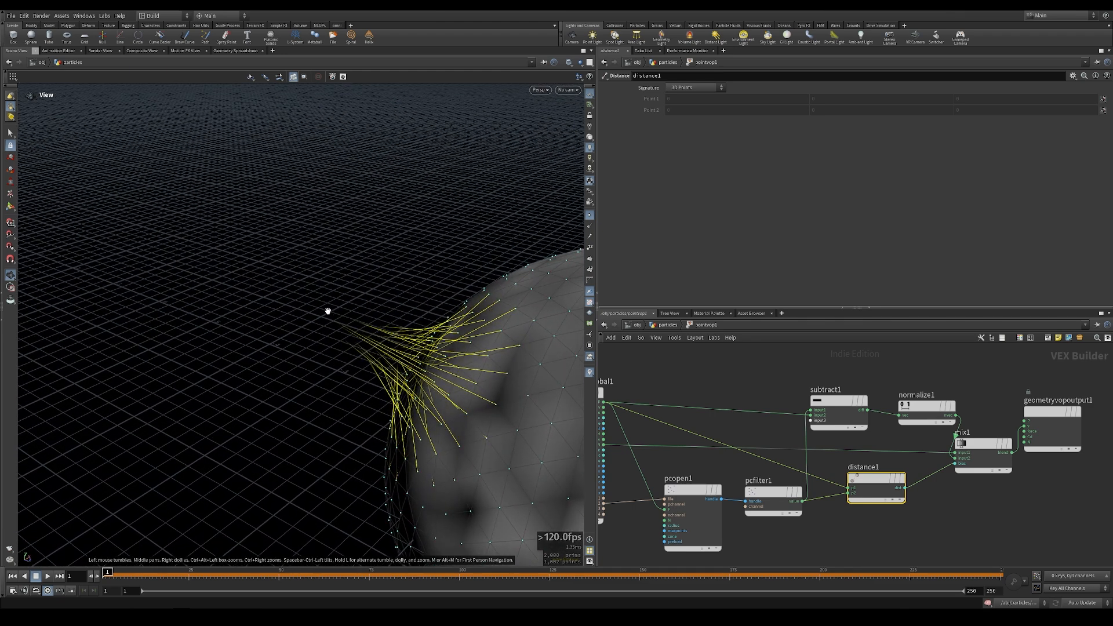
{"action": "mouse_move", "coordinate": [875, 484]}
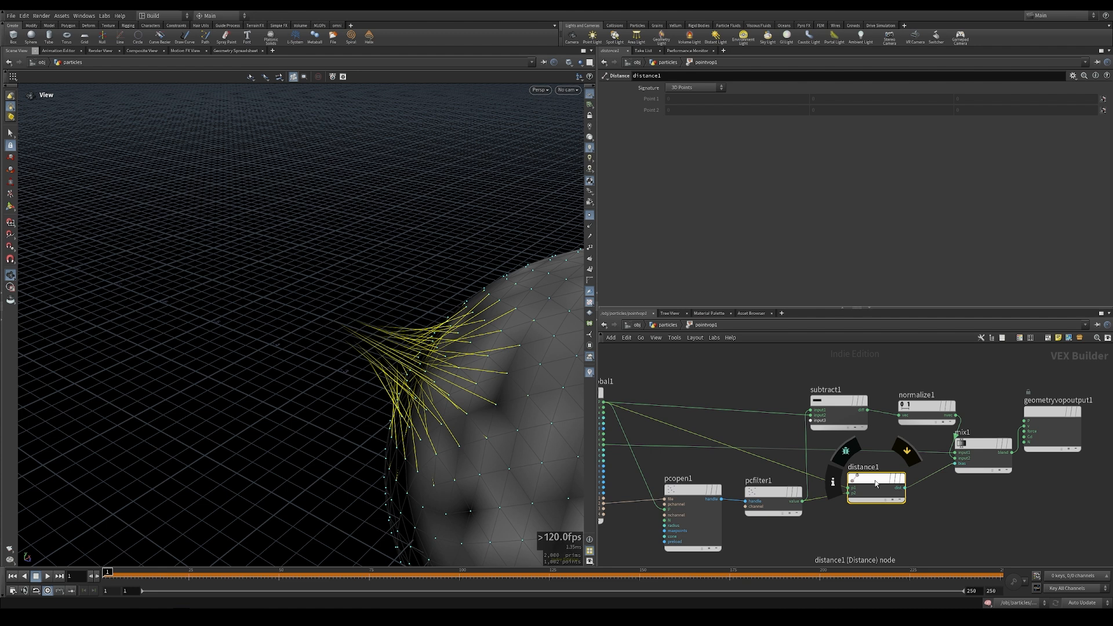
{"action": "left_click_drag", "start_coordinate": [875, 483], "coordinate": [865, 476]}
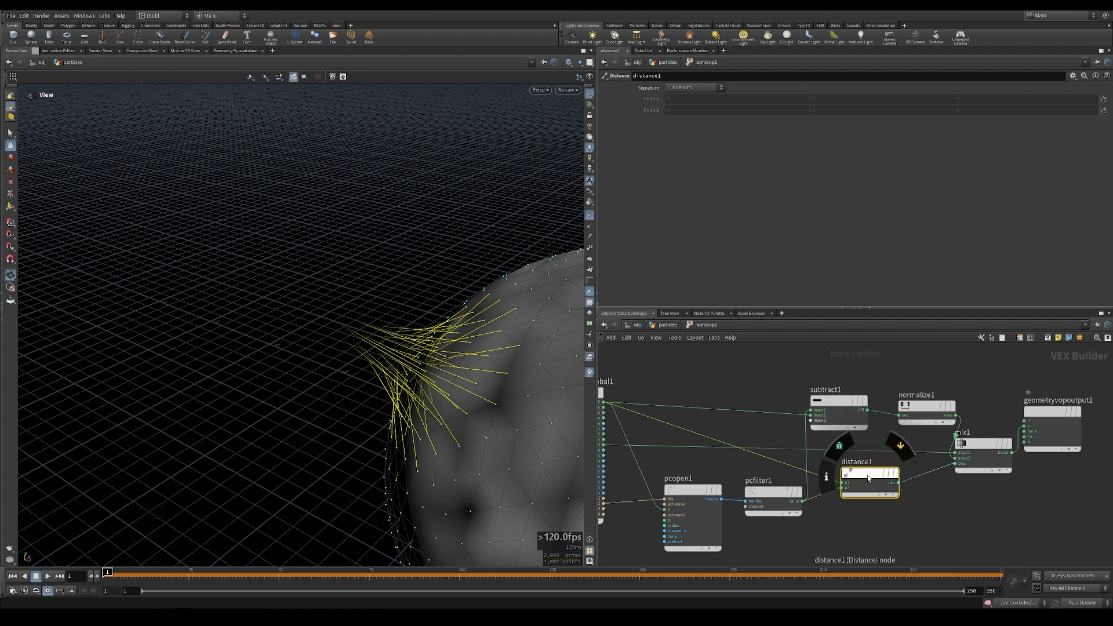
- Examine the converging velocity vectors on the sphere from several angles
{"action": "left_click_drag", "start_coordinate": [422, 353], "coordinate": [497, 303]}
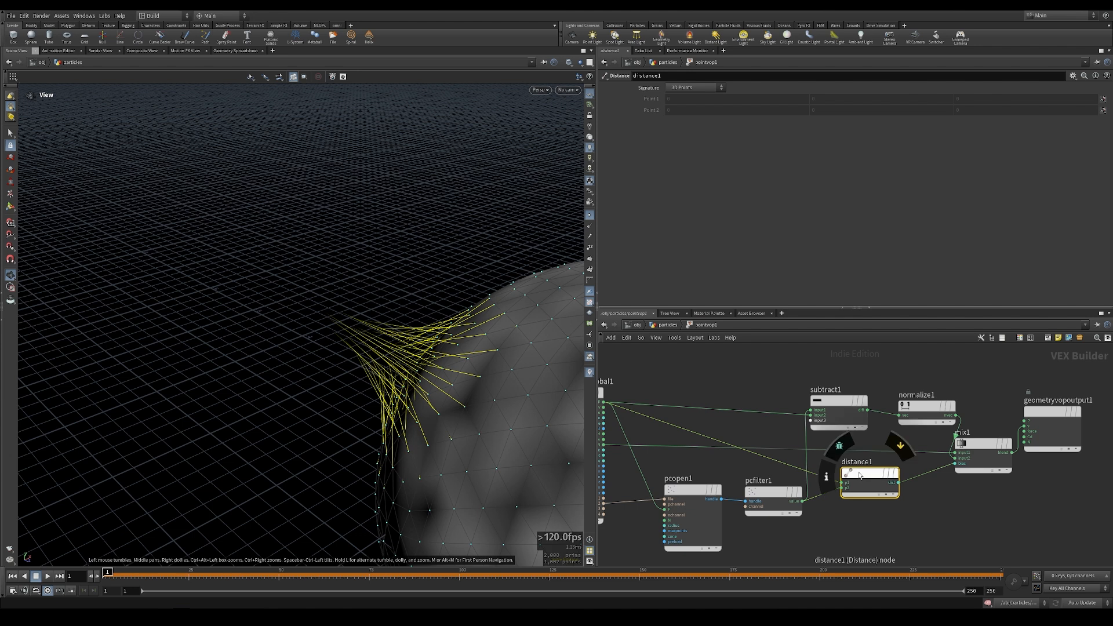
{"action": "left_click_drag", "start_coordinate": [500, 288], "coordinate": [427, 299]}
{"action": "left_click_drag", "start_coordinate": [491, 284], "coordinate": [436, 315]}
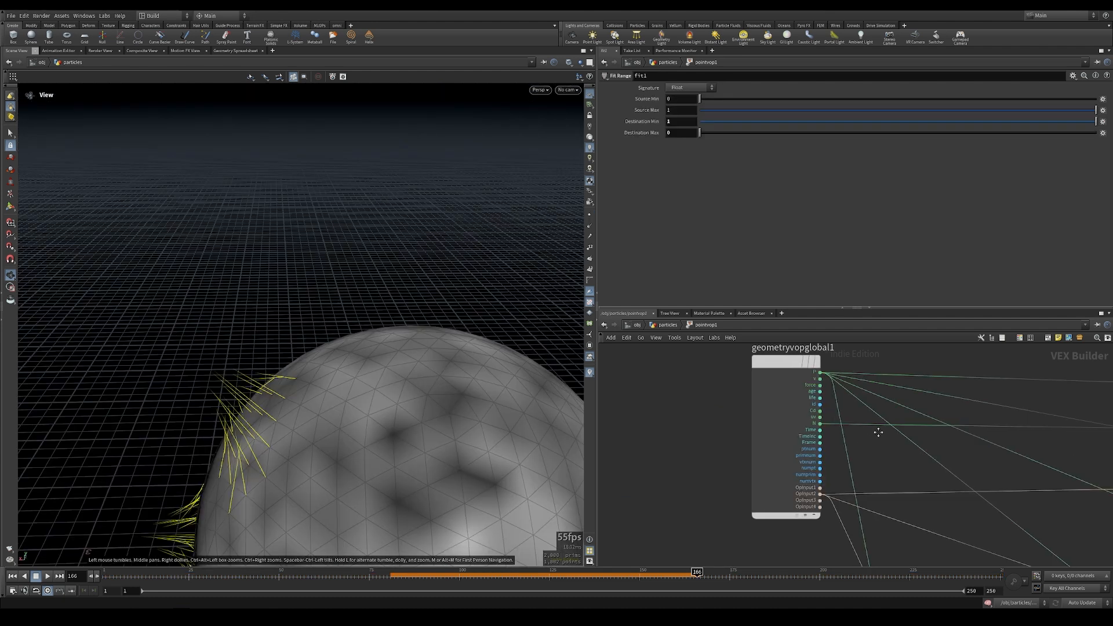
- Review the reference scene's particle network around pointvop1, up through the density and normal nodes
{"action": "middle_click_drag", "start_coordinate": [875, 427], "coordinate": [832, 427]}
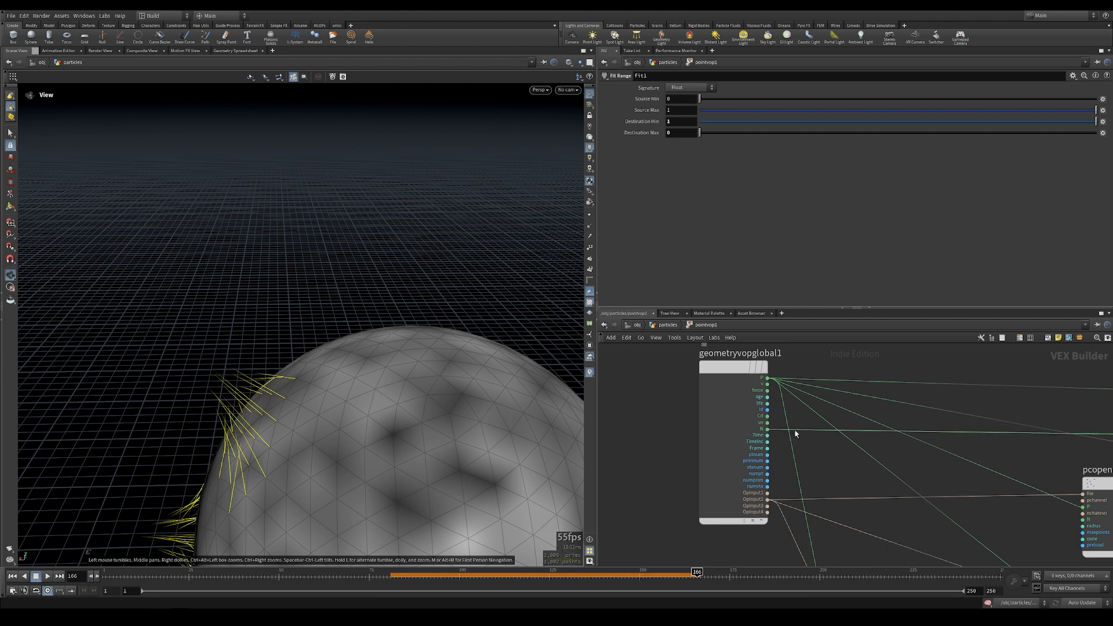
{"action": "left_click", "coordinate": [667, 325]}
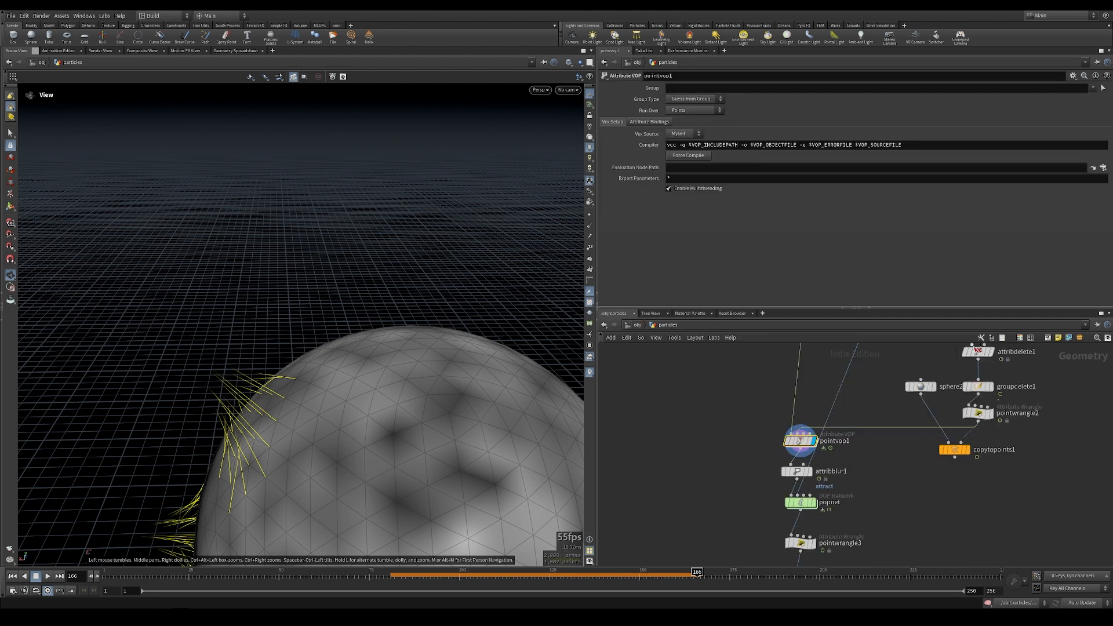
{"action": "middle_click_drag", "start_coordinate": [974, 418], "coordinate": [939, 457]}
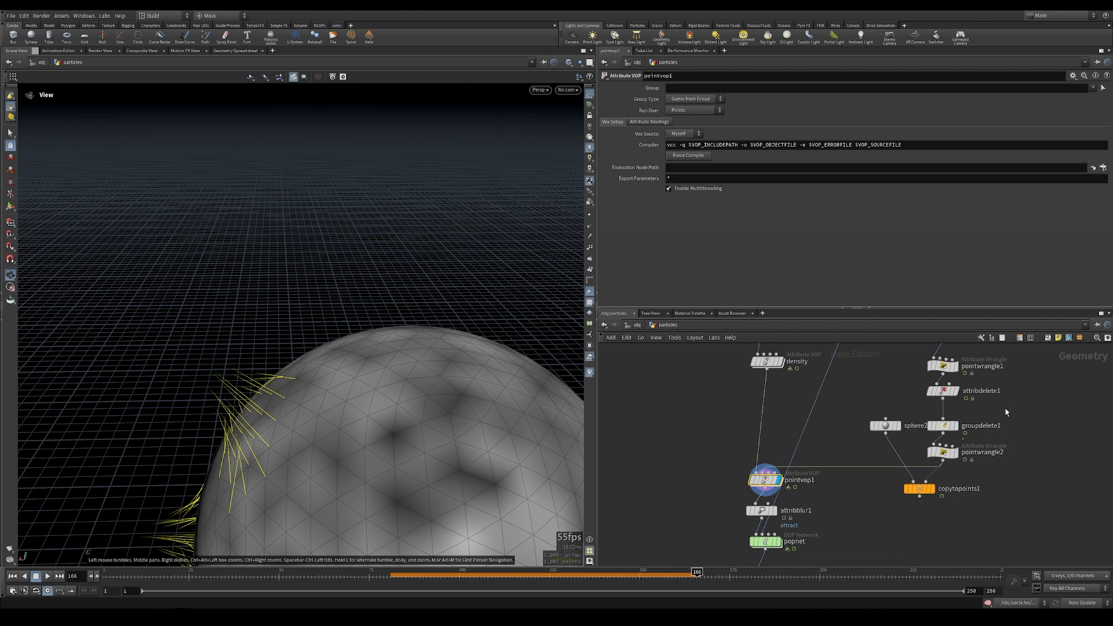
{"action": "left_click", "coordinate": [766, 483]}
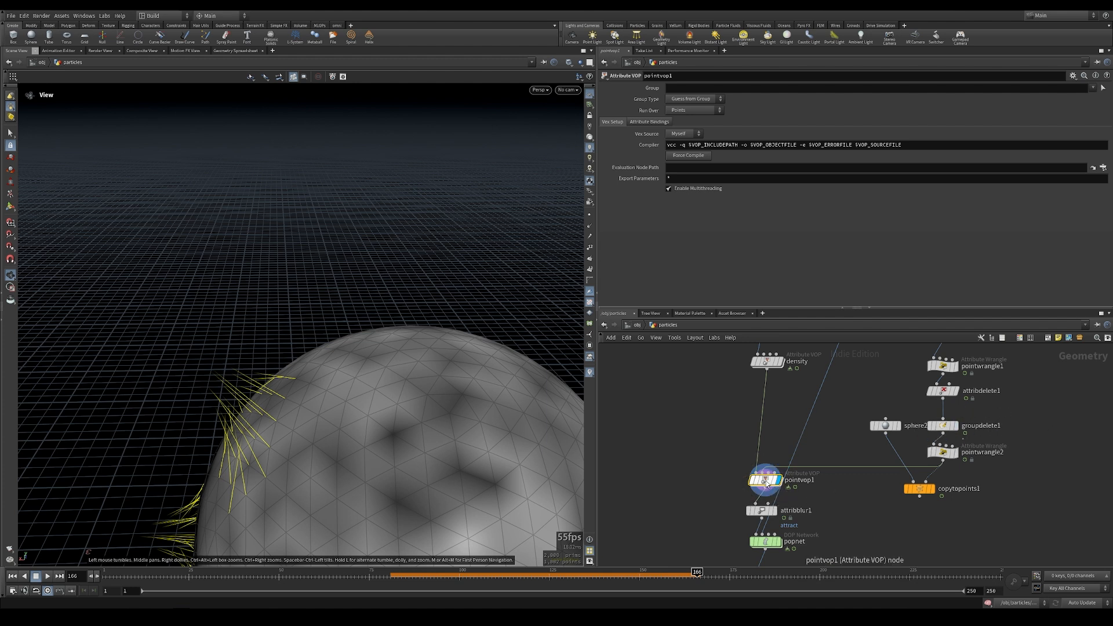
{"action": "left_click_drag", "start_coordinate": [292, 411], "coordinate": [266, 419]}
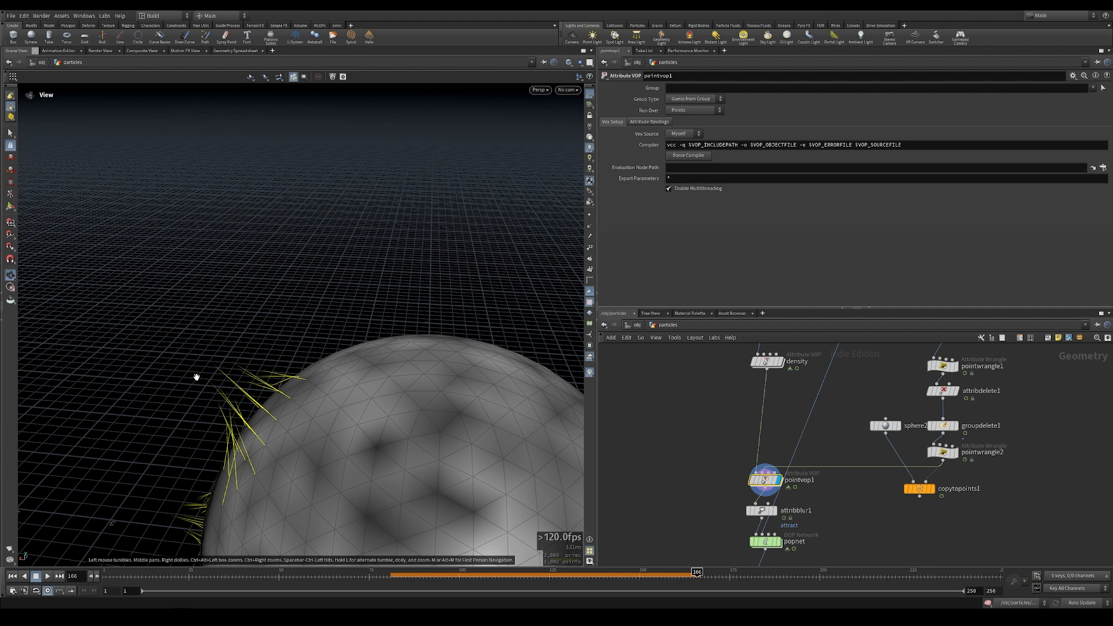
{"action": "middle_click_drag", "start_coordinate": [821, 449], "coordinate": [775, 523]}
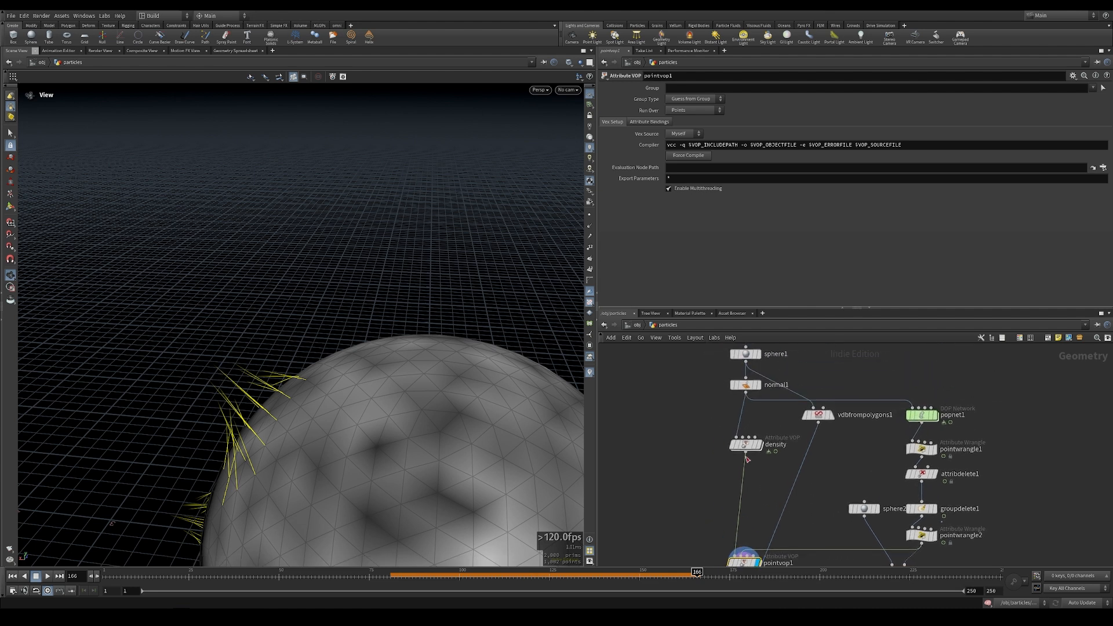
{"action": "left_click", "coordinate": [744, 385]}
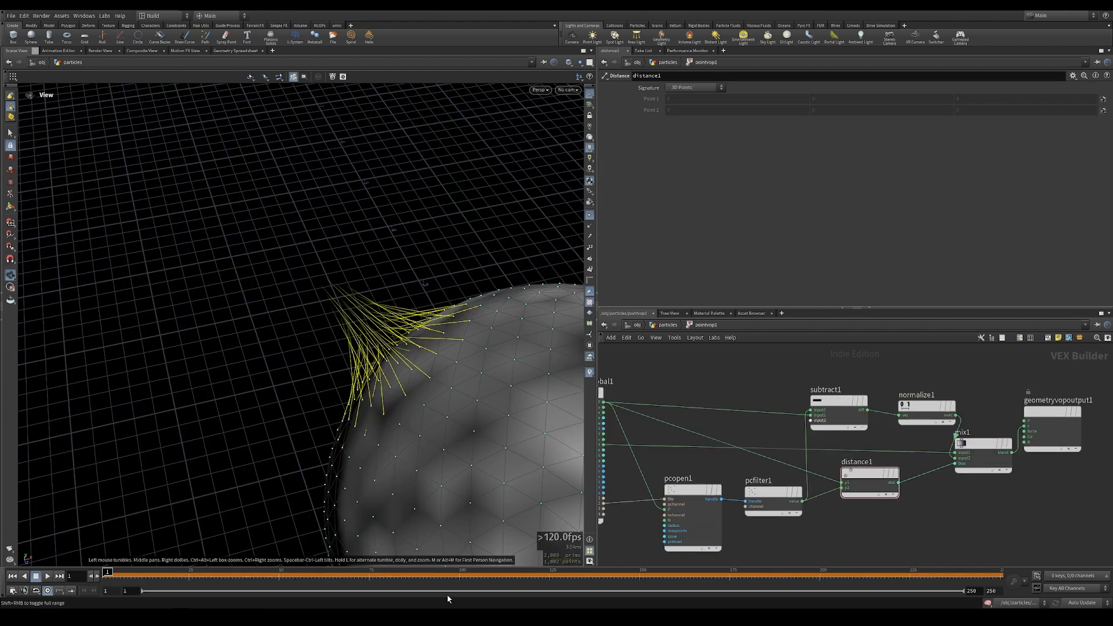
- Scrub the timeline to frame 66 and examine how the velocity vectors gather on the sphere
{"action": "left_click_drag", "start_coordinate": [112, 574], "coordinate": [347, 579]}
{"action": "left_click_drag", "start_coordinate": [405, 400], "coordinate": [412, 391]}
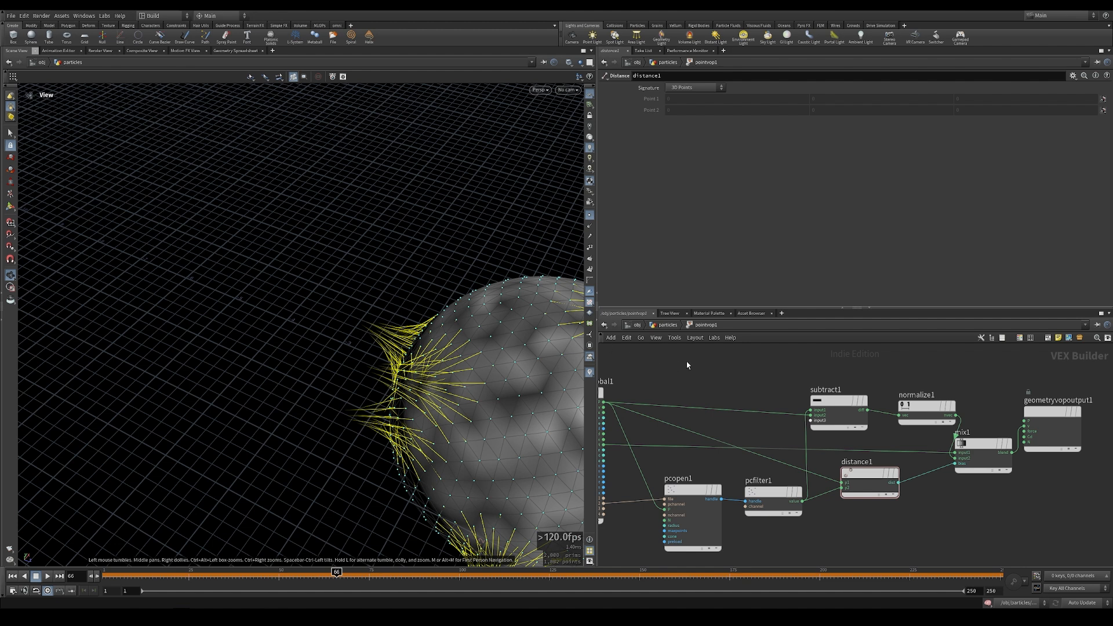
{"action": "scroll", "coordinate": [733, 393], "scroll_direction": "down", "scroll_amount": 1}
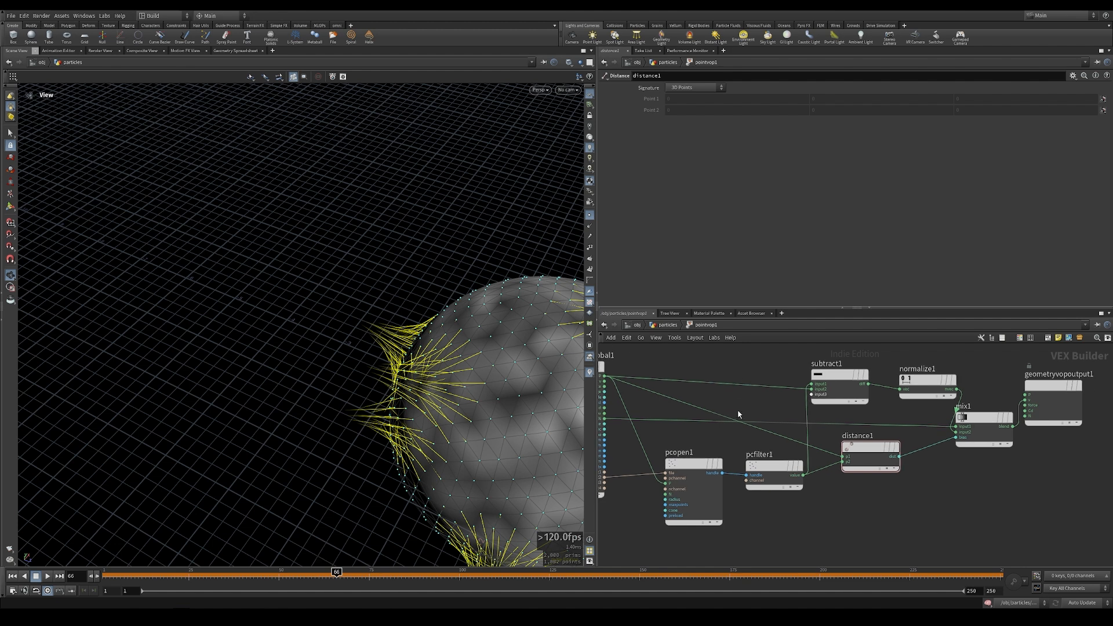
{"action": "scroll", "coordinate": [747, 405], "scroll_direction": "down", "scroll_amount": 2}
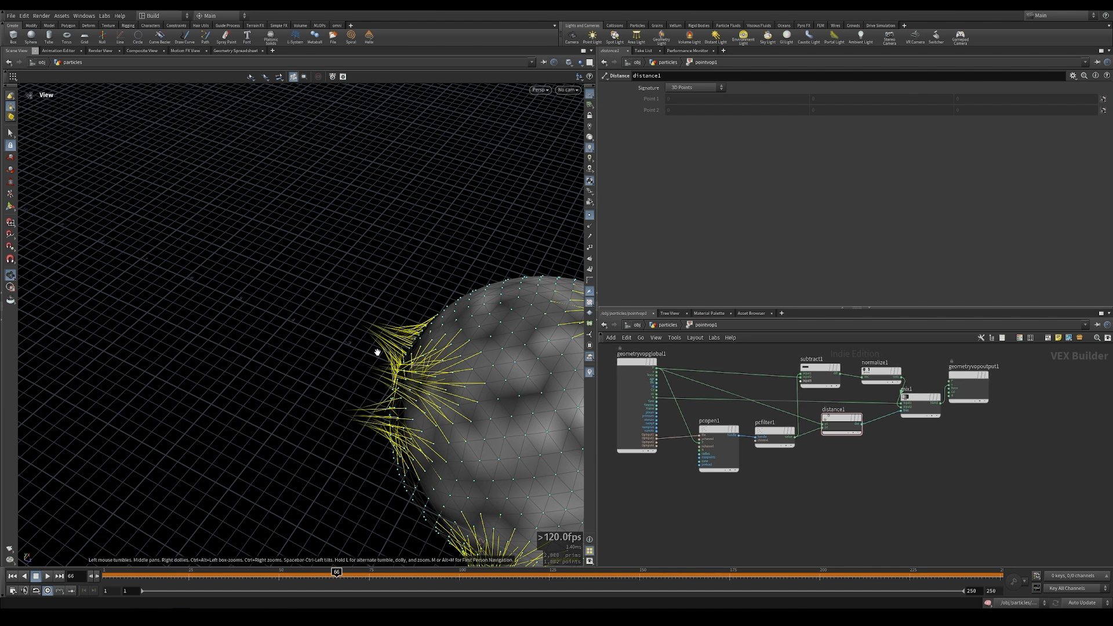
- Duplicate the pcopen1 node with its input connections and place the copy below the original
{"action": "middle_click_drag", "start_coordinate": [710, 505], "coordinate": [723, 478]}
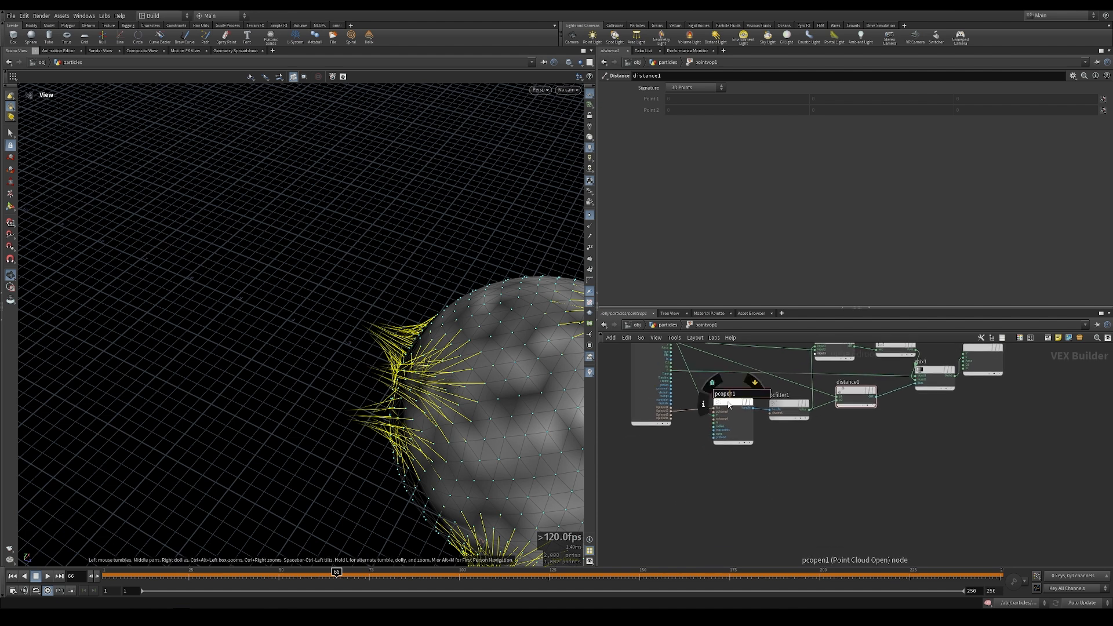
{"action": "left_click", "coordinate": [729, 404]}
{"action": "key", "text": "ctrl+c"}
{"action": "key", "text": "ctrl+v"}
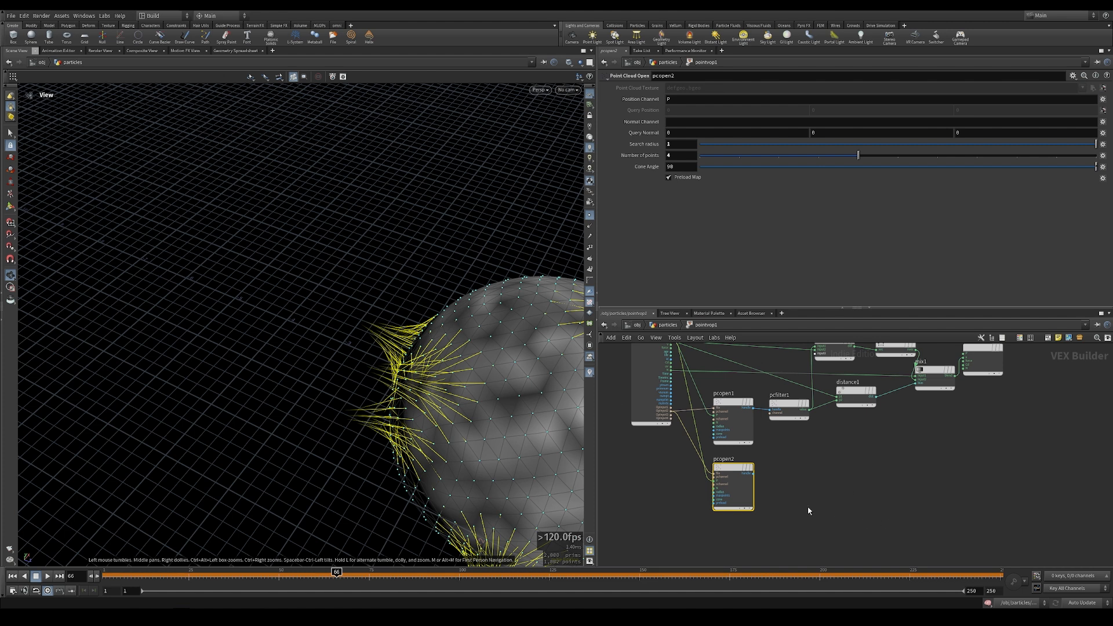
- Duplicate pcfilter1 beside pcopen2 and feed the copy with pcopen2's handle
{"action": "middle_click_drag", "start_coordinate": [809, 510], "coordinate": [856, 491]}
{"action": "left_click", "coordinate": [835, 385]}
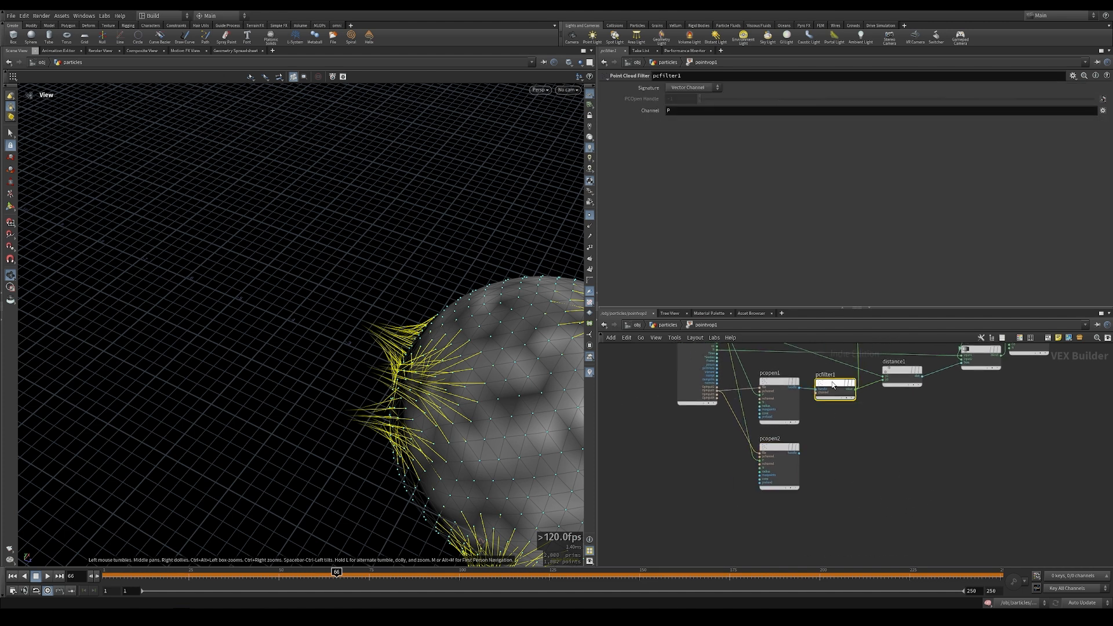
{"action": "left_click", "coordinate": [838, 452]}
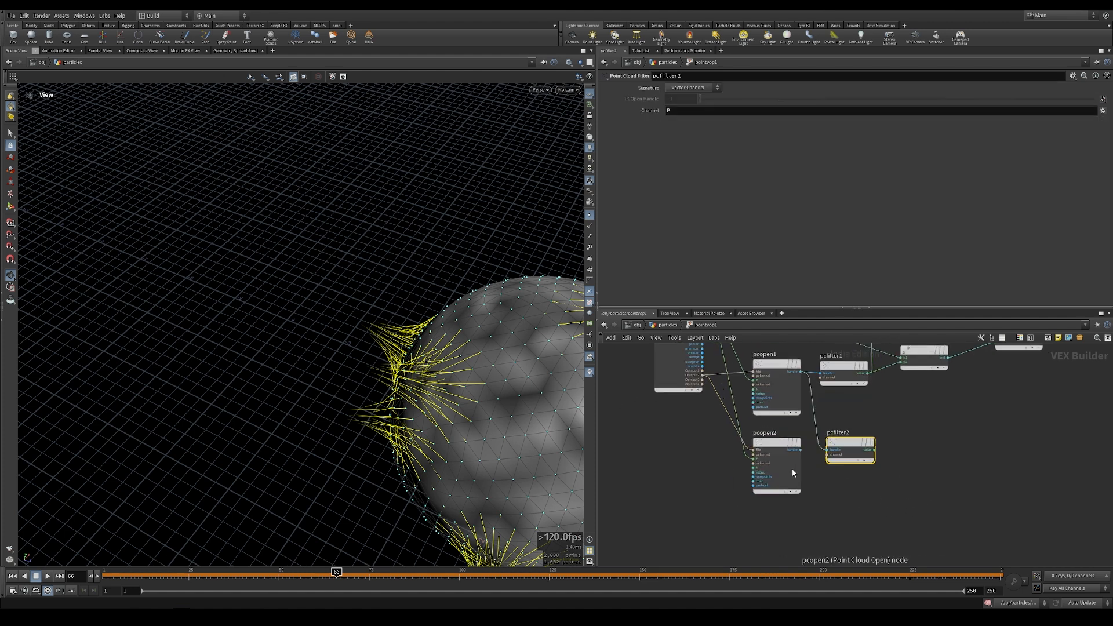
{"action": "scroll", "coordinate": [792, 468], "scroll_direction": "up", "scroll_amount": 3}
{"action": "left_click", "coordinate": [803, 441]}
{"action": "key", "text": "Escape"}
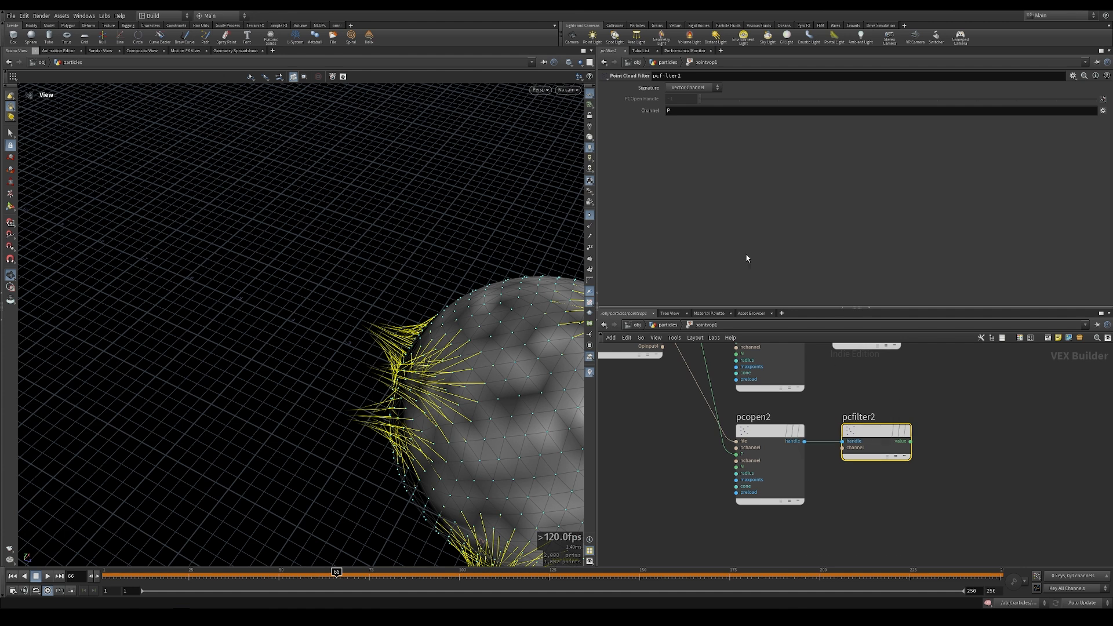
- Set pcfilter2's channel to pscale and its signature to Float Channel
{"action": "left_click", "coordinate": [693, 112]}
{"action": "type", "text": "pscale"}
{"action": "key", "text": "Return"}
{"action": "left_click", "coordinate": [686, 88]}
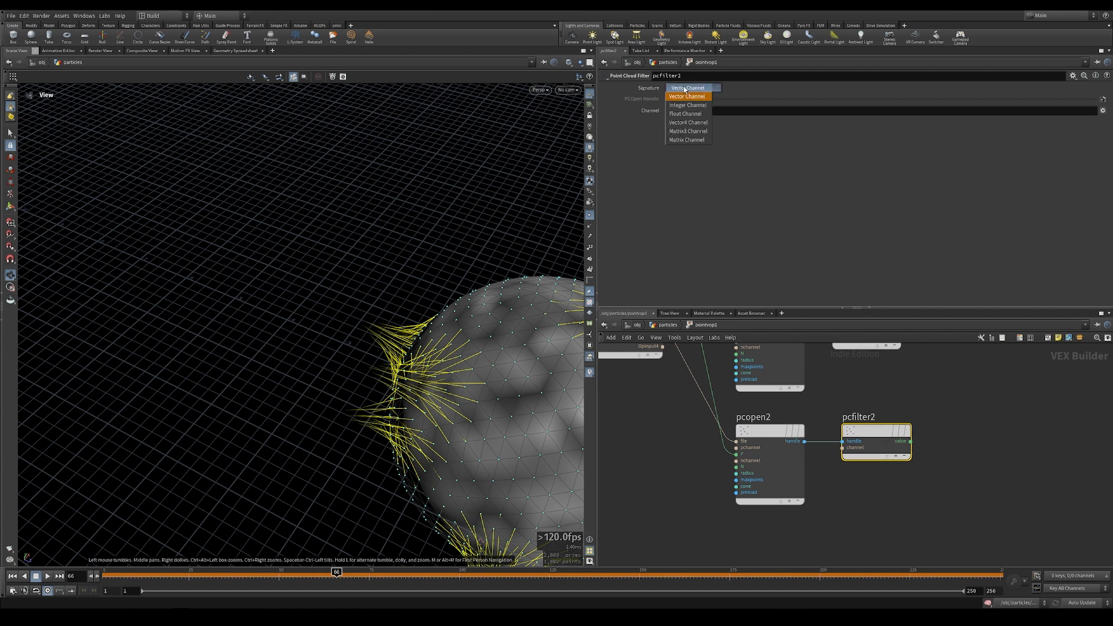
{"action": "left_click", "coordinate": [685, 115]}
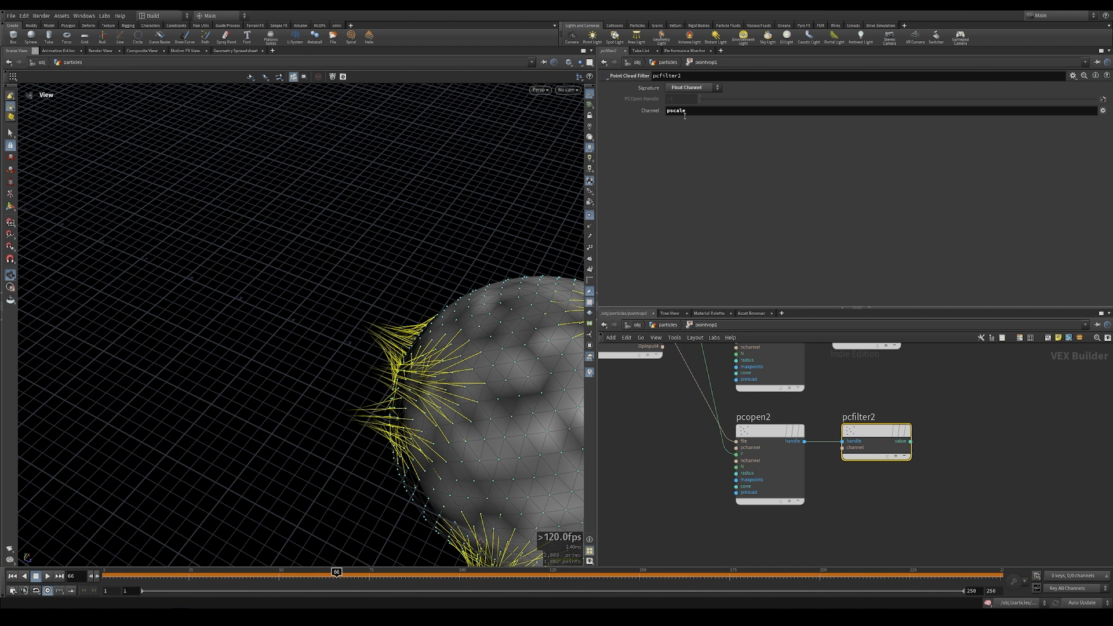
- Move the geometry output node farther from mix1 to make room between them
{"action": "middle_click_drag", "start_coordinate": [987, 382], "coordinate": [772, 479]}
{"action": "scroll", "coordinate": [860, 442], "scroll_direction": "down", "scroll_amount": 3}
{"action": "left_click_drag", "start_coordinate": [919, 373], "coordinate": [1014, 395]}
{"action": "left_click_drag", "start_coordinate": [852, 396], "coordinate": [872, 397]}
- Insert a Multiply node between mix1 and the geometry output and connect pcfilter2's value as its second input
{"action": "key", "text": "Tab"}
{"action": "type", "text": "mul"}
{"action": "key", "text": "Return"}
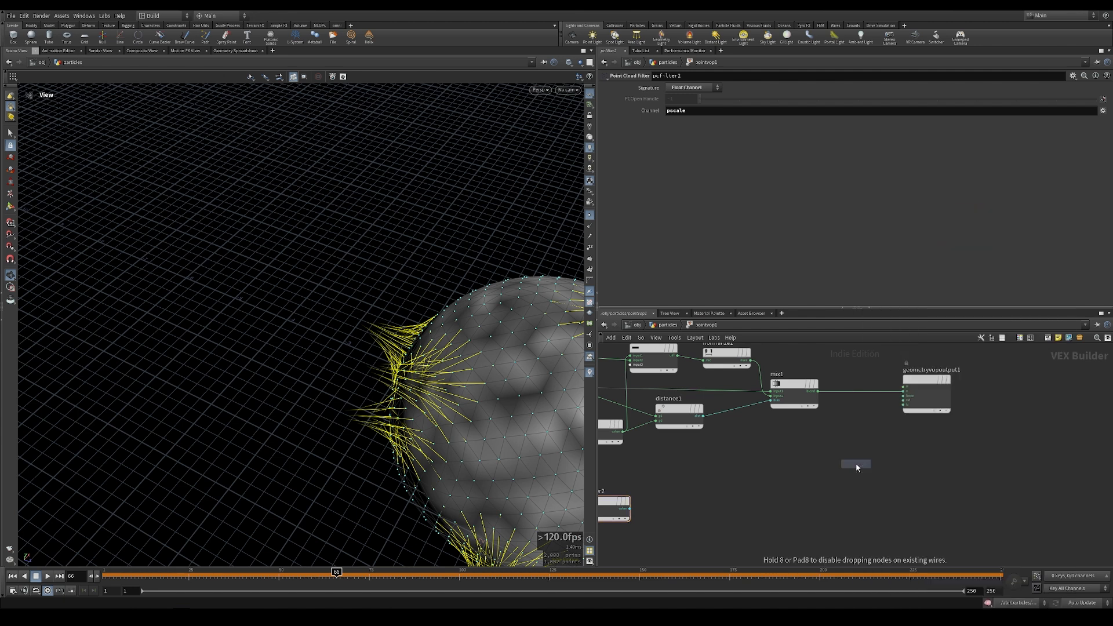
{"action": "left_click", "coordinate": [857, 391]}
{"action": "left_click", "coordinate": [855, 401]}
{"action": "middle_click_drag", "start_coordinate": [807, 422], "coordinate": [898, 410]}
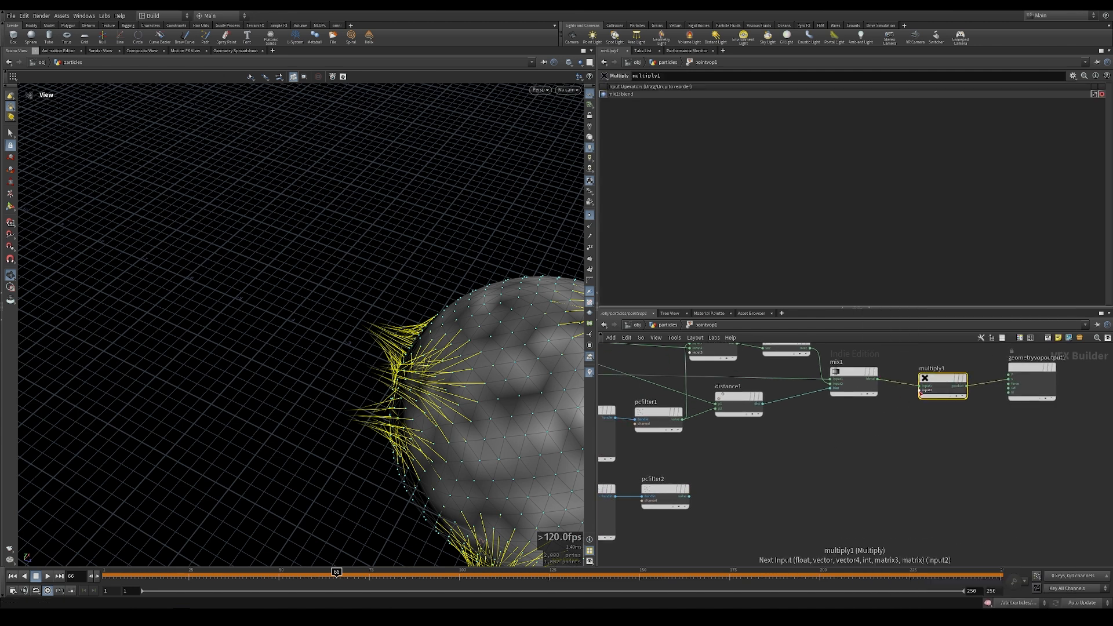
{"action": "left_click", "coordinate": [690, 496]}
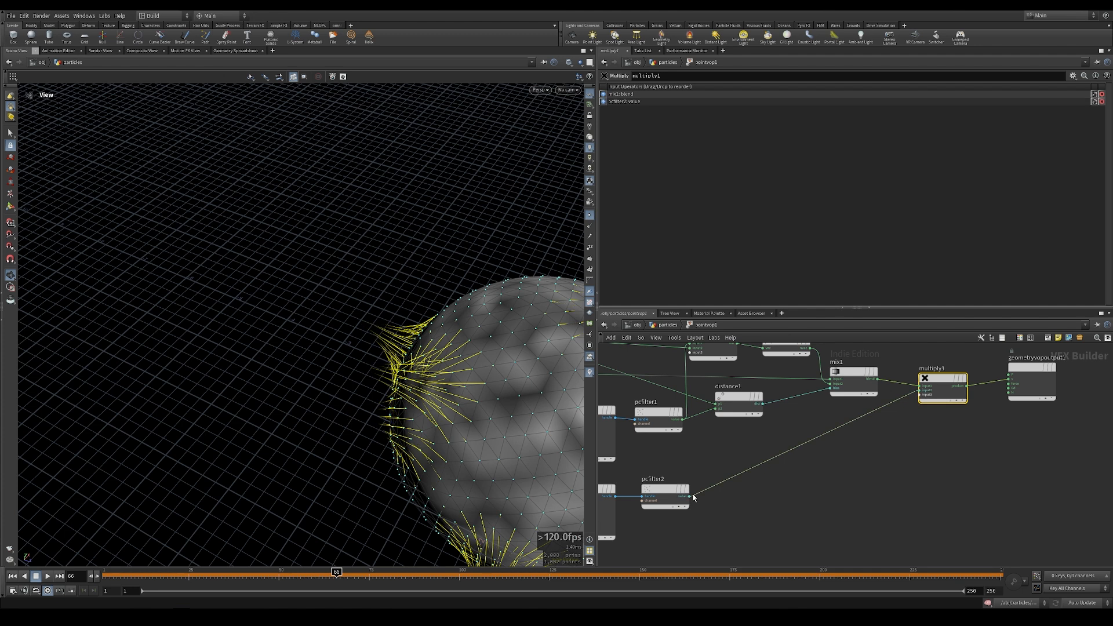
- Scrub the timeline to frame 117 and examine the pscale-weighted velocity vectors around the whole sphere
{"action": "left_click", "coordinate": [152, 573]}
{"action": "mouse_move", "coordinate": [153, 578]}
{"action": "left_mouse_down"}
{"action": "mouse_move", "coordinate": [565, 571]}
{"action": "mouse_move", "coordinate": [532, 561]}
{"action": "left_mouse_up"}
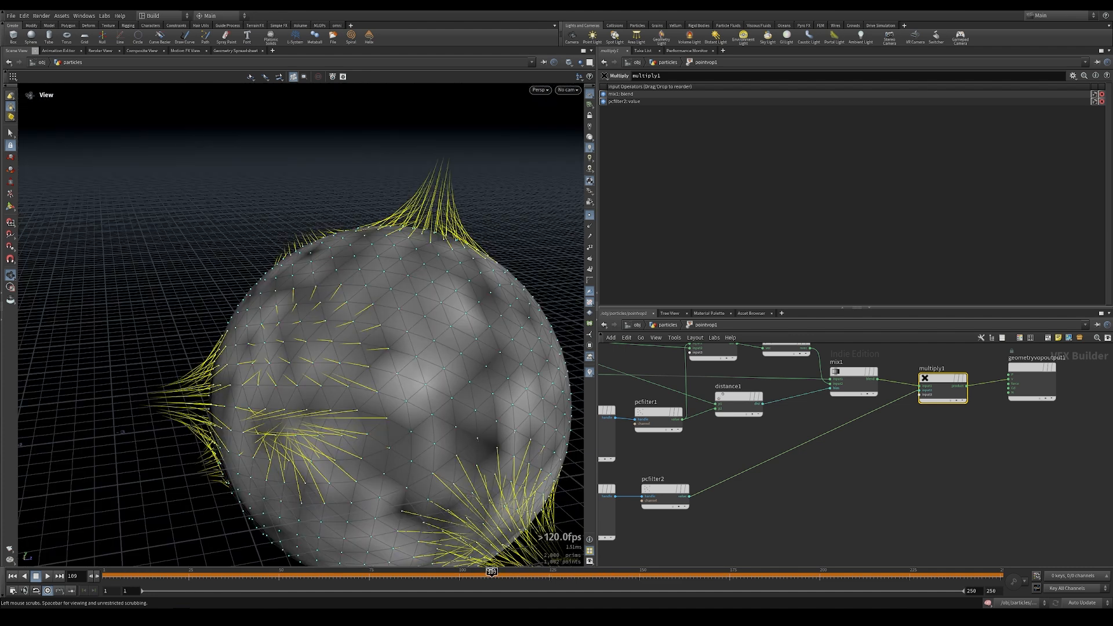
{"action": "mouse_move", "coordinate": [490, 569]}
{"action": "left_mouse_down"}
{"action": "mouse_move", "coordinate": [547, 568]}
{"action": "mouse_move", "coordinate": [510, 571]}
{"action": "mouse_move", "coordinate": [527, 572]}
{"action": "left_mouse_up"}
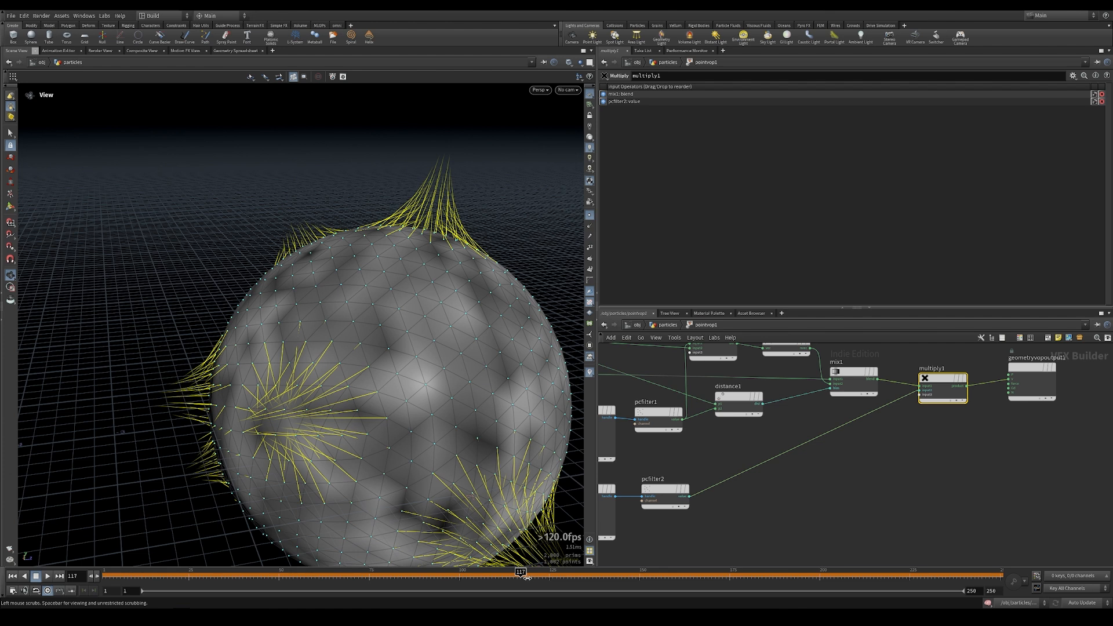
- Set sphere1's frequency to 100 in the particles network and turn off the viewport's point display
{"action": "left_click_drag", "start_coordinate": [528, 577], "coordinate": [544, 580]}
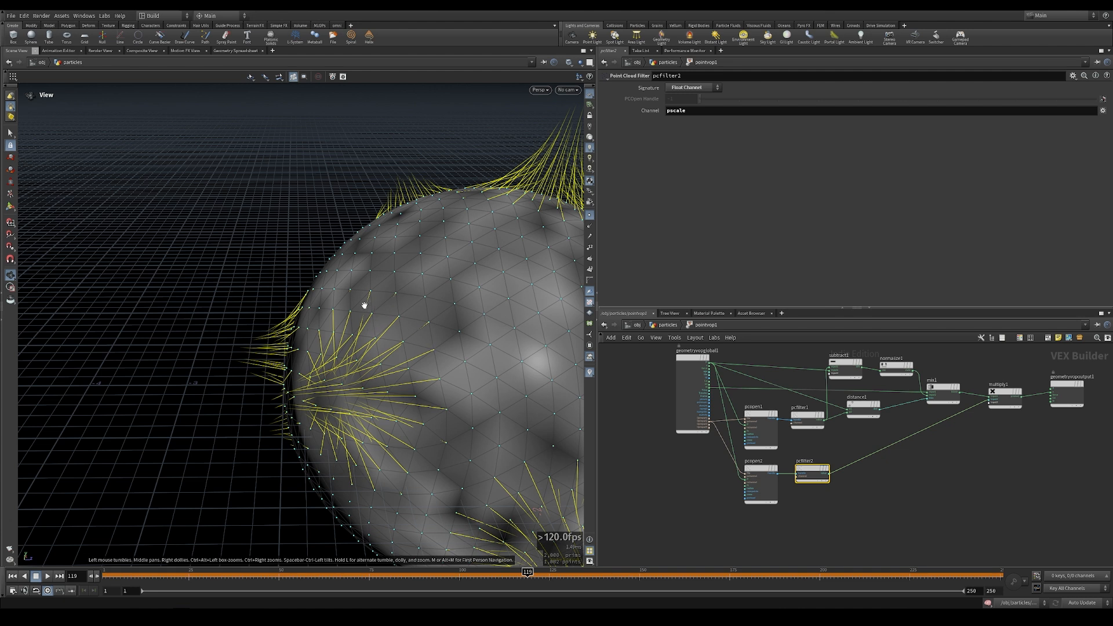
{"action": "left_click", "coordinate": [664, 325]}
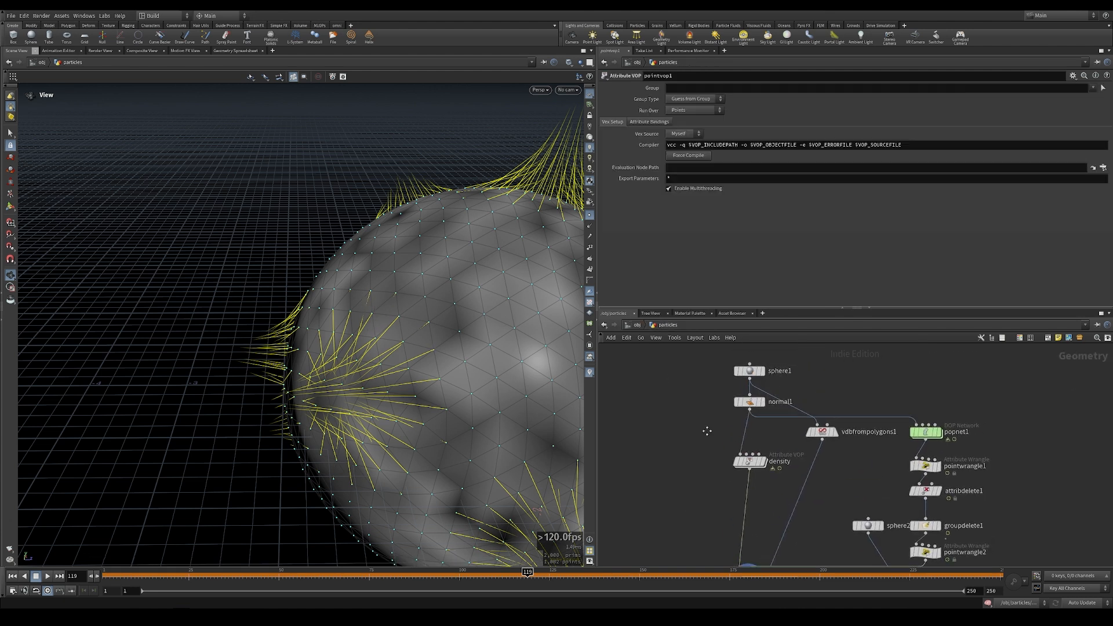
{"action": "left_click", "coordinate": [739, 413]}
{"action": "left_click", "coordinate": [681, 165]}
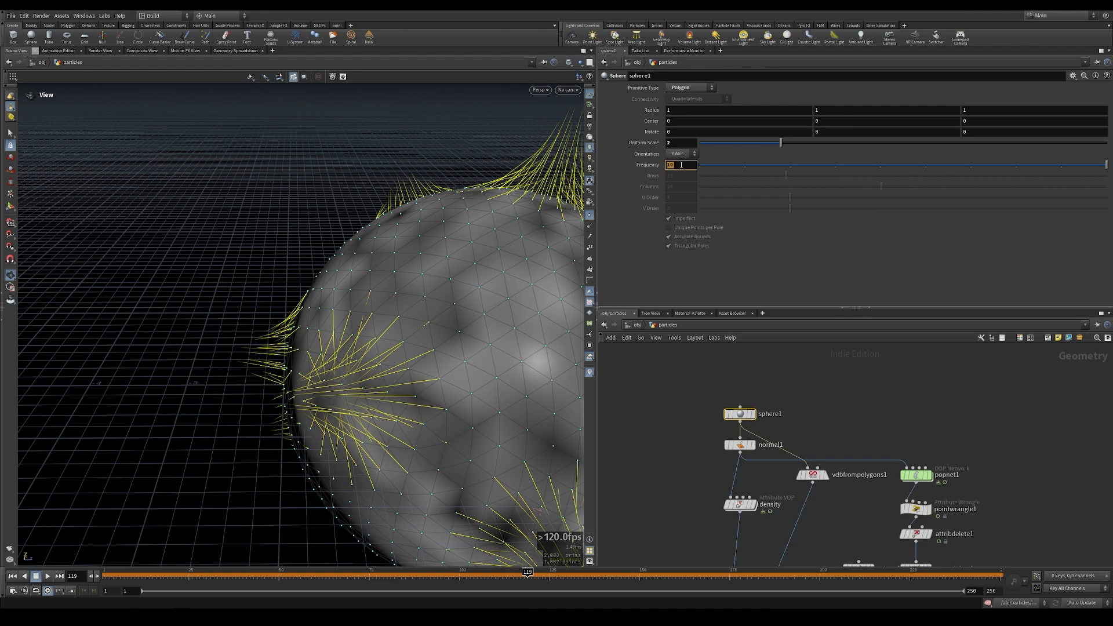
{"action": "type", "text": "100"}
{"action": "key", "text": "Return"}
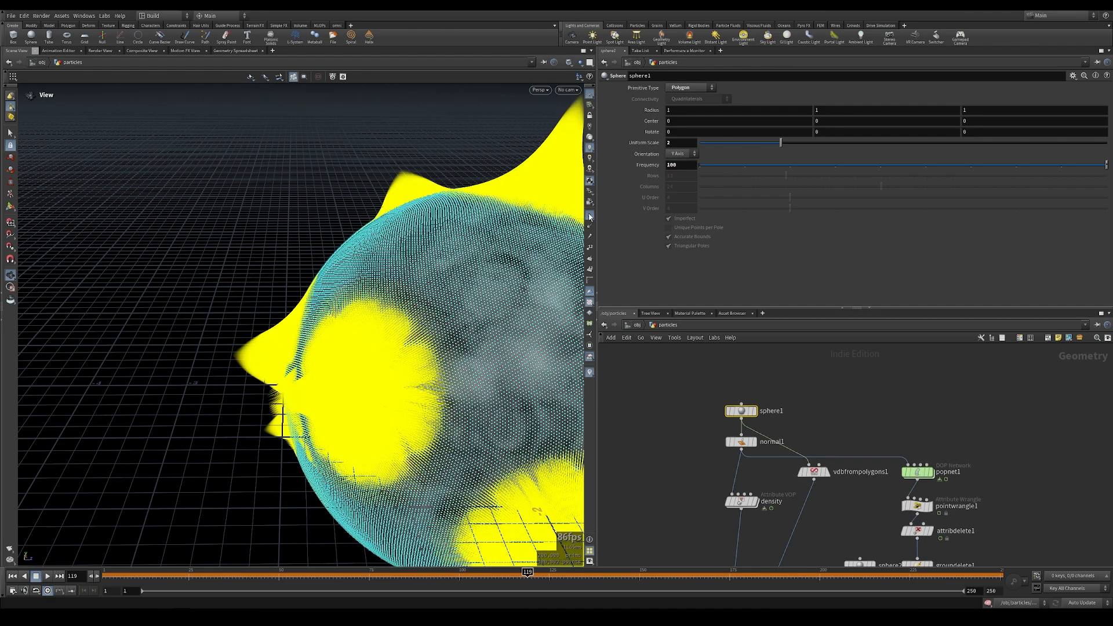
{"action": "left_click", "coordinate": [589, 215]}
{"action": "left_click_drag", "start_coordinate": [441, 328], "coordinate": [444, 406]}
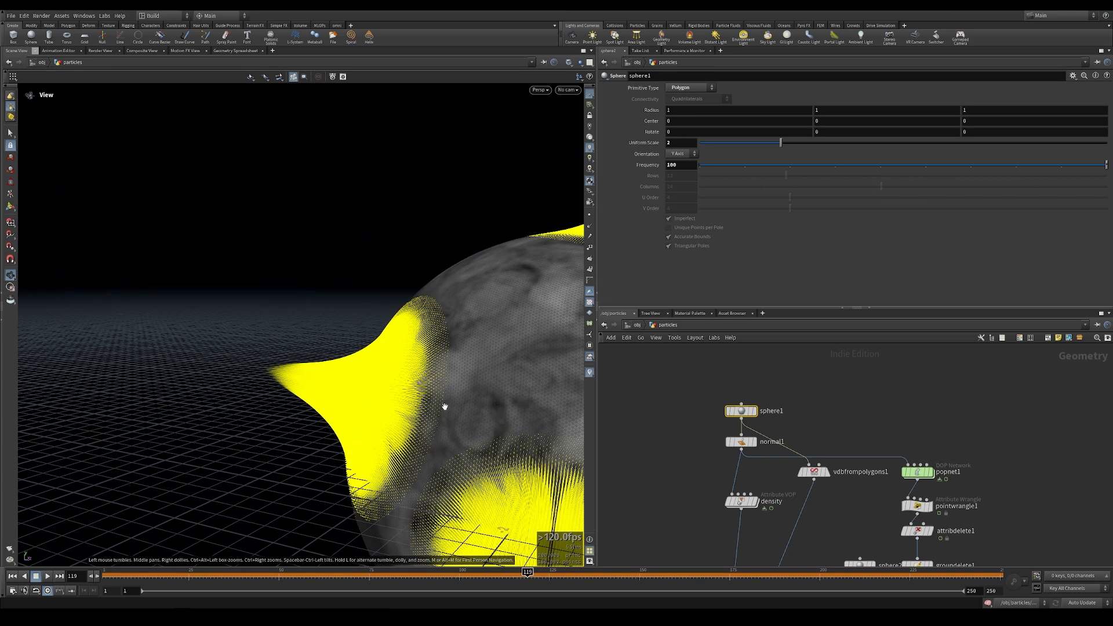
- Inside pointvop1, duplicate pcopen2 and pcfilter2 and place the copies in free space before pcopen2
{"action": "middle_click_drag", "start_coordinate": [684, 551], "coordinate": [707, 419]}
{"action": "double_click", "coordinate": [769, 489]}
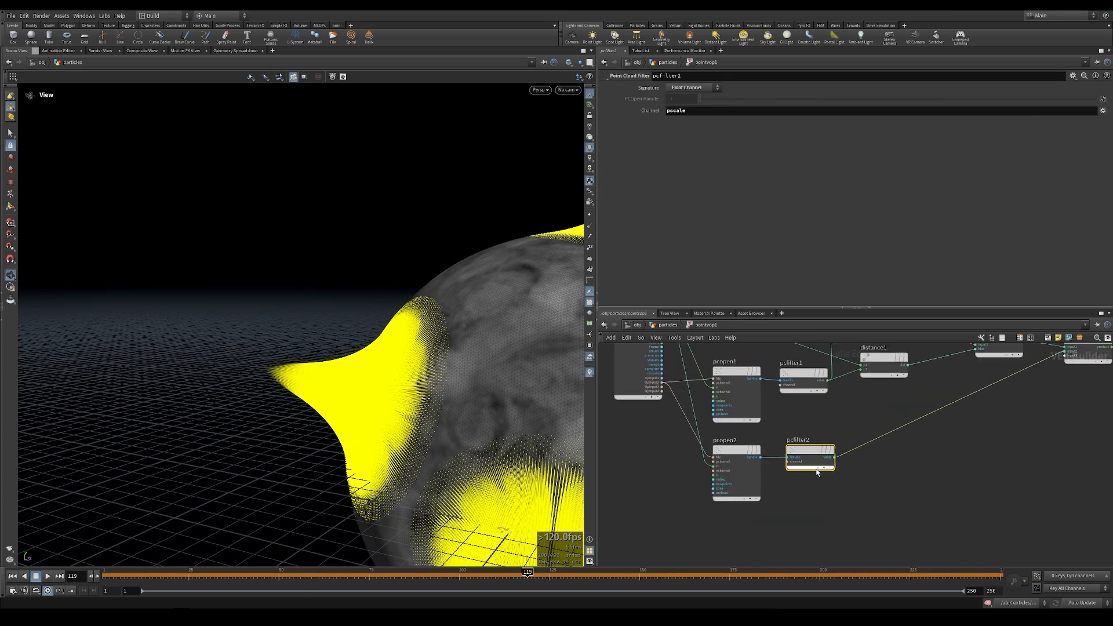
{"action": "left_click", "coordinate": [835, 458]}
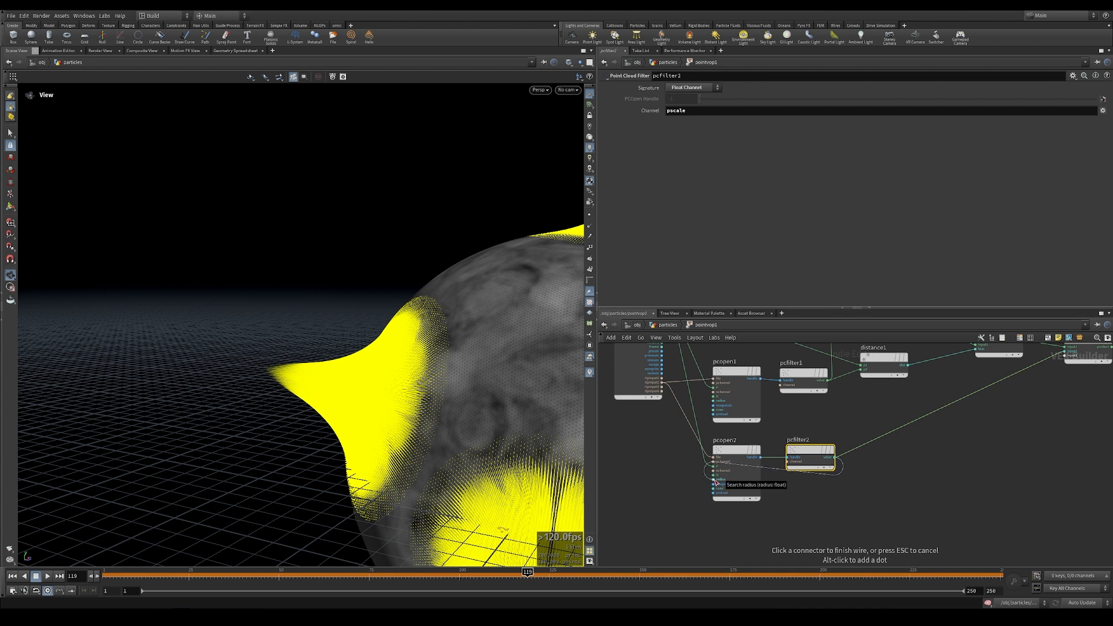
{"action": "key", "text": "Escape"}
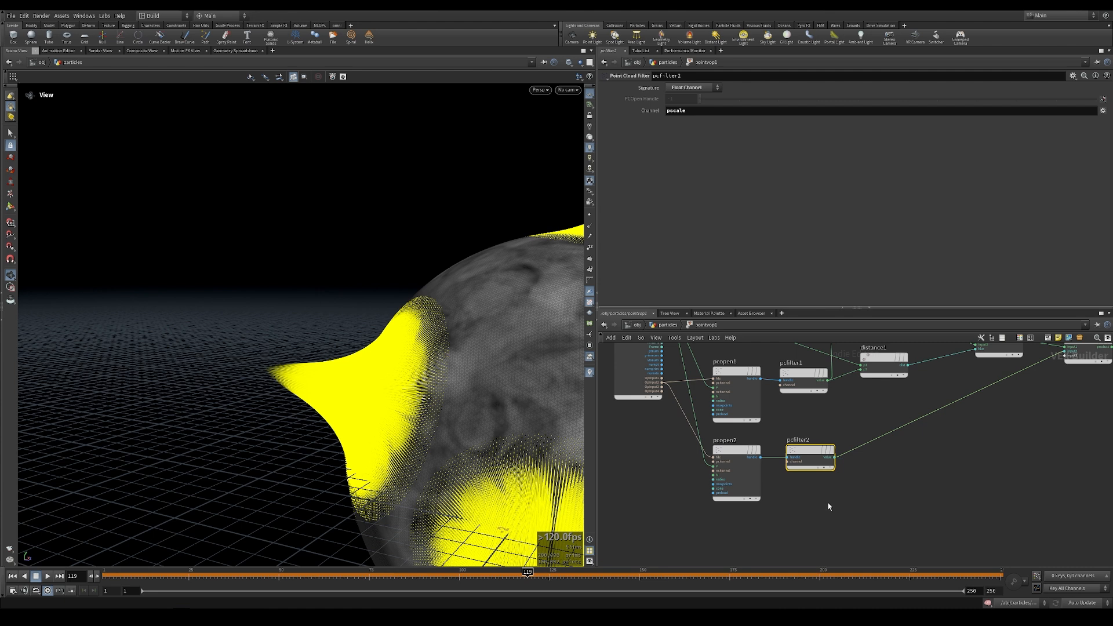
{"action": "middle_click_drag", "start_coordinate": [826, 502], "coordinate": [890, 480]}
{"action": "scroll", "coordinate": [891, 480], "scroll_direction": "down", "scroll_amount": 2}
{"action": "left_click", "coordinate": [825, 444]}
{"action": "left_click_drag", "start_coordinate": [790, 510], "coordinate": [904, 437]}
{"action": "key", "text": "ctrl+c"}
{"action": "key", "text": "ctrl+v"}
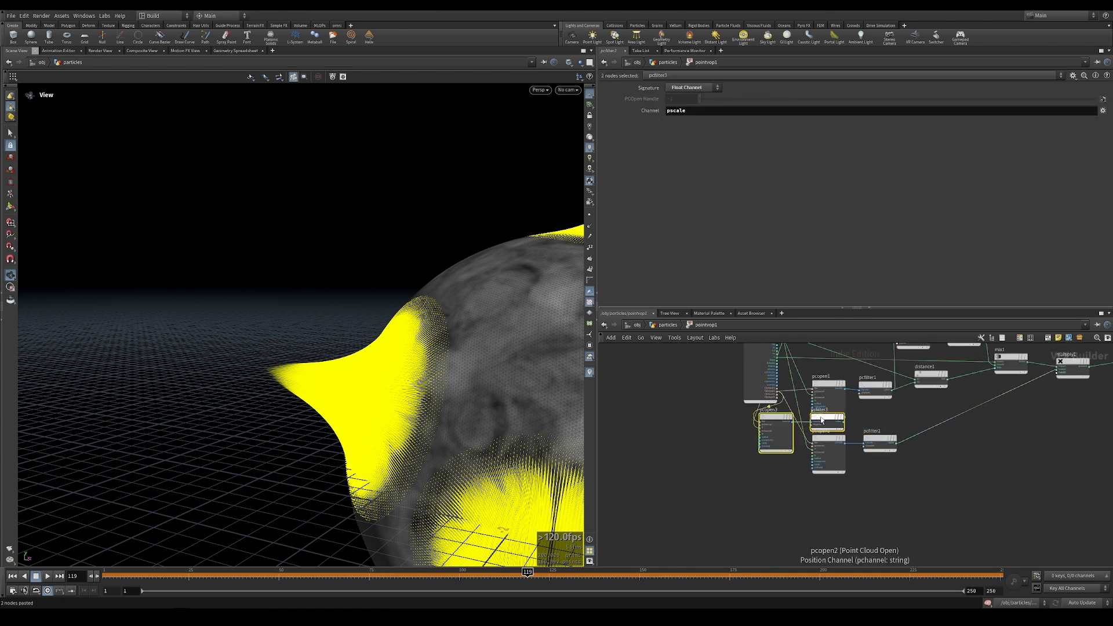
{"action": "left_click", "coordinate": [811, 498]}
- Connect pcfilter3's value output to pcopen2's search radius input
{"action": "scroll", "coordinate": [791, 502], "scroll_direction": "up", "scroll_amount": 3}
{"action": "left_click", "coordinate": [787, 465]}
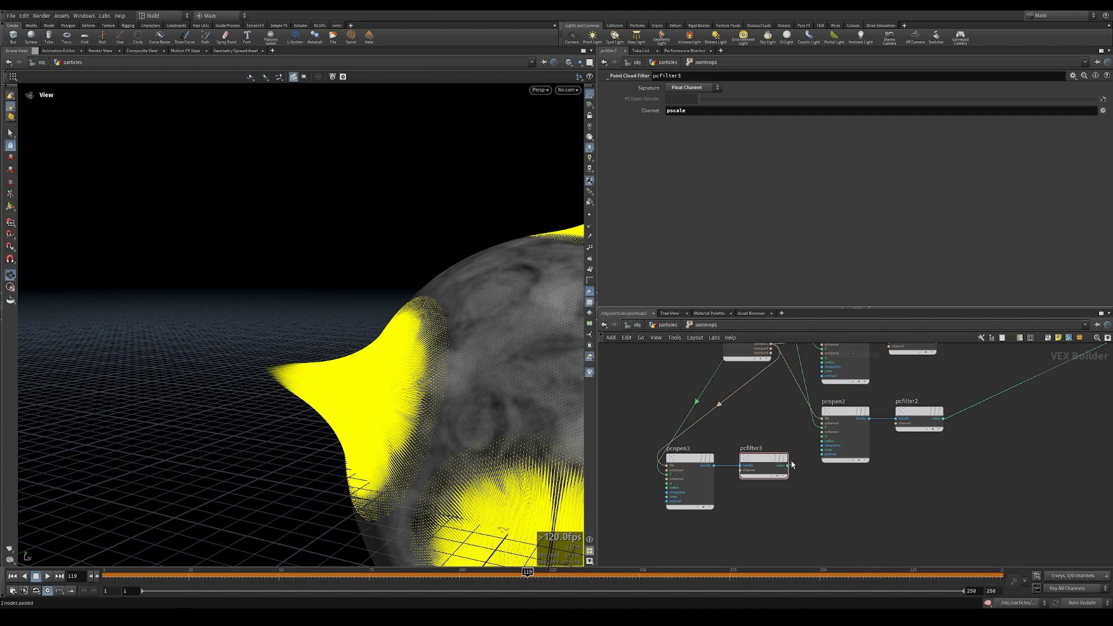
{"action": "left_click", "coordinate": [824, 442]}
- Play the animation, scrub to frame 51 and examine the velocity vectors on the sphere
{"action": "left_click", "coordinate": [235, 573]}
{"action": "mouse_move", "coordinate": [235, 573]}
{"action": "left_mouse_down"}
{"action": "mouse_move", "coordinate": [153, 572]}
{"action": "mouse_move", "coordinate": [298, 573]}
{"action": "left_mouse_up"}
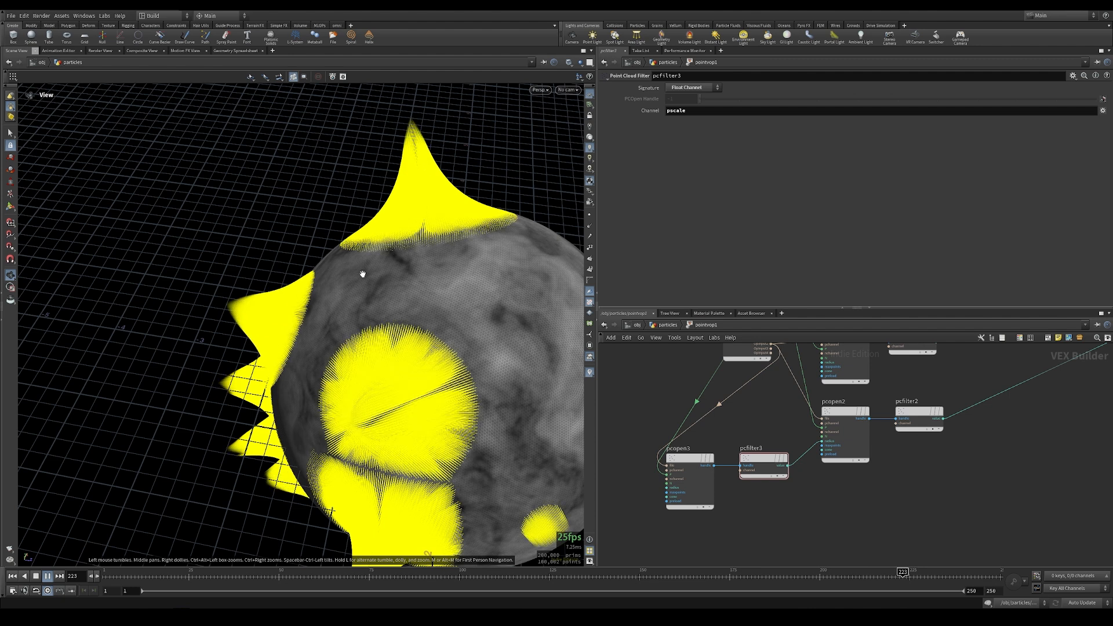
{"action": "left_click", "coordinate": [267, 575]}
{"action": "left_click_drag", "start_coordinate": [267, 578], "coordinate": [281, 580]}
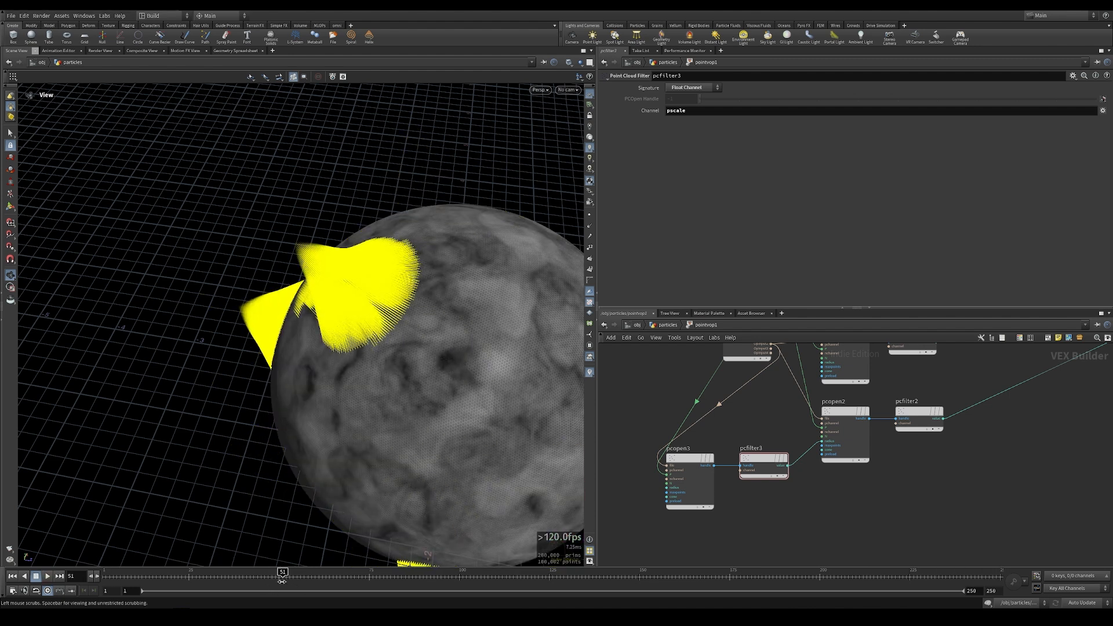
- Move the geometry global parameters node farther from the point cloud nodes and tidy pcopen3's placement
{"action": "scroll", "coordinate": [869, 542], "scroll_direction": "down", "scroll_amount": 4}
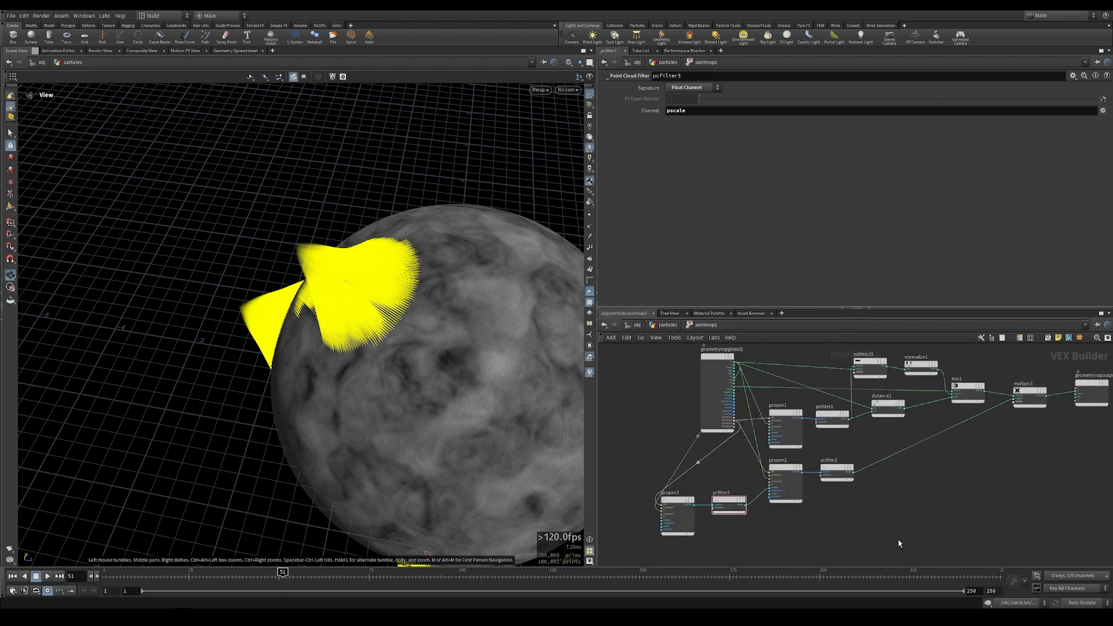
{"action": "left_click_drag", "start_coordinate": [723, 404], "coordinate": [641, 404]}
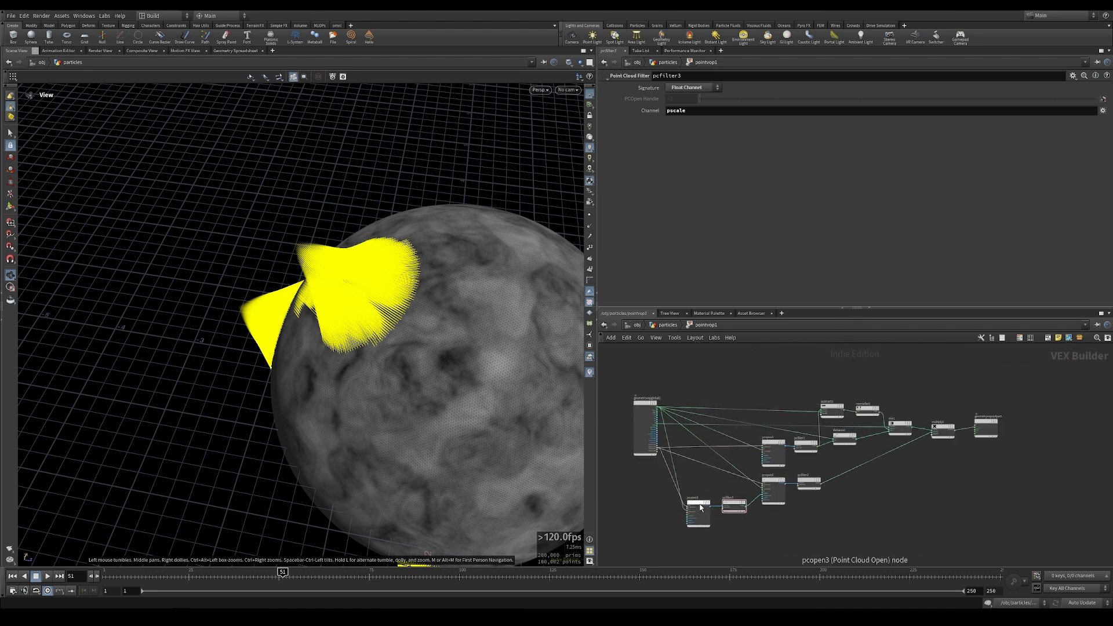
{"action": "scroll", "coordinate": [733, 482], "scroll_direction": "up", "scroll_amount": 3}
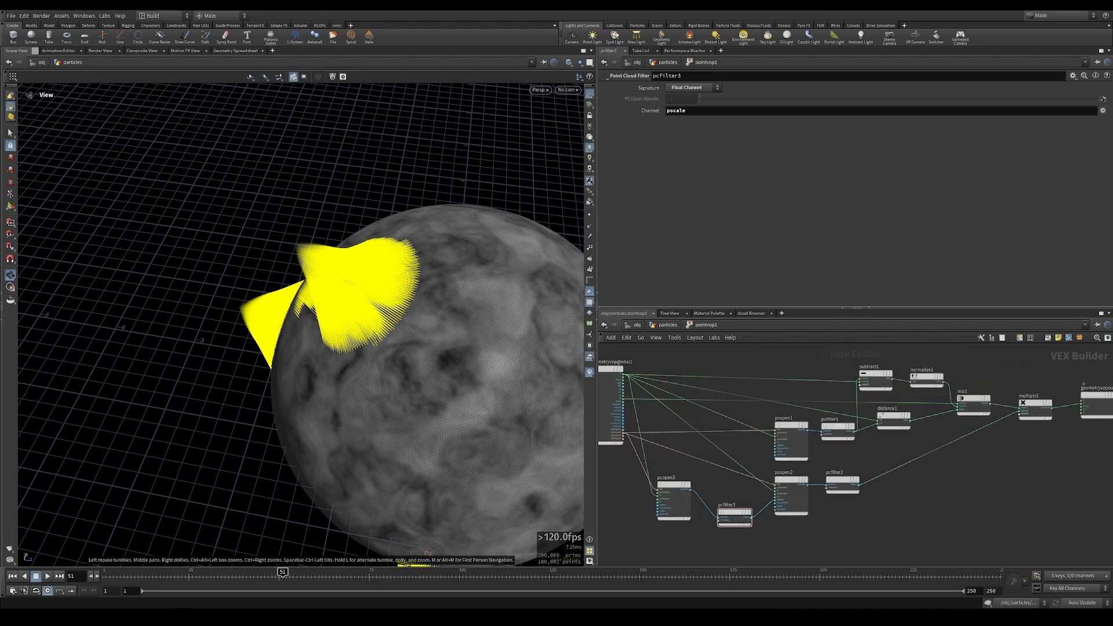
- Set pcopen2's number of points to 2
{"action": "left_click", "coordinate": [670, 489]}
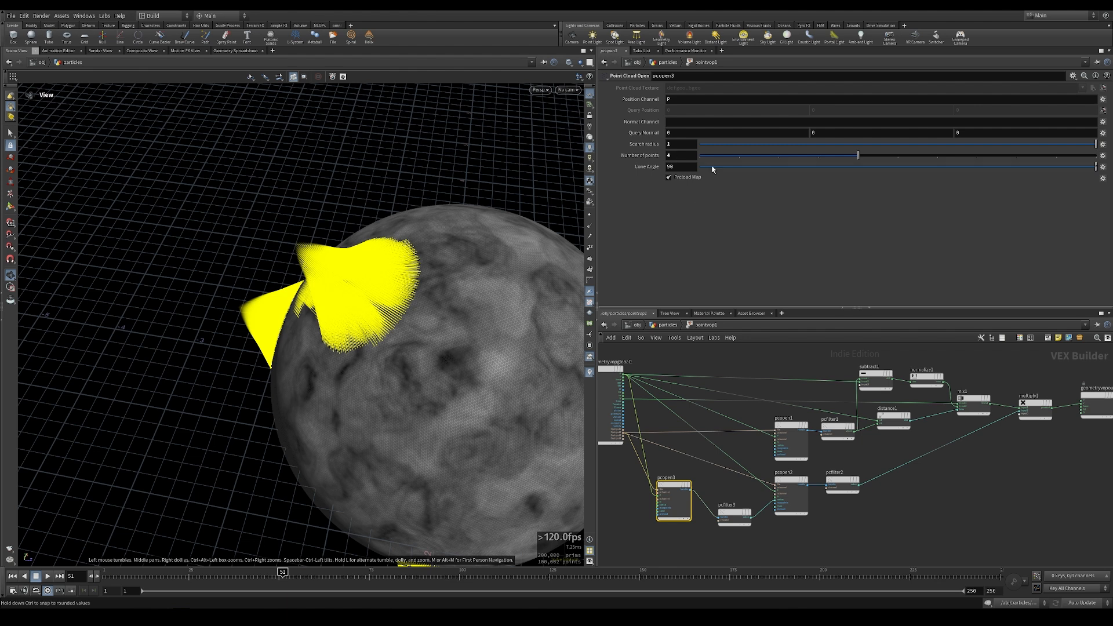
{"action": "left_click", "coordinate": [796, 476]}
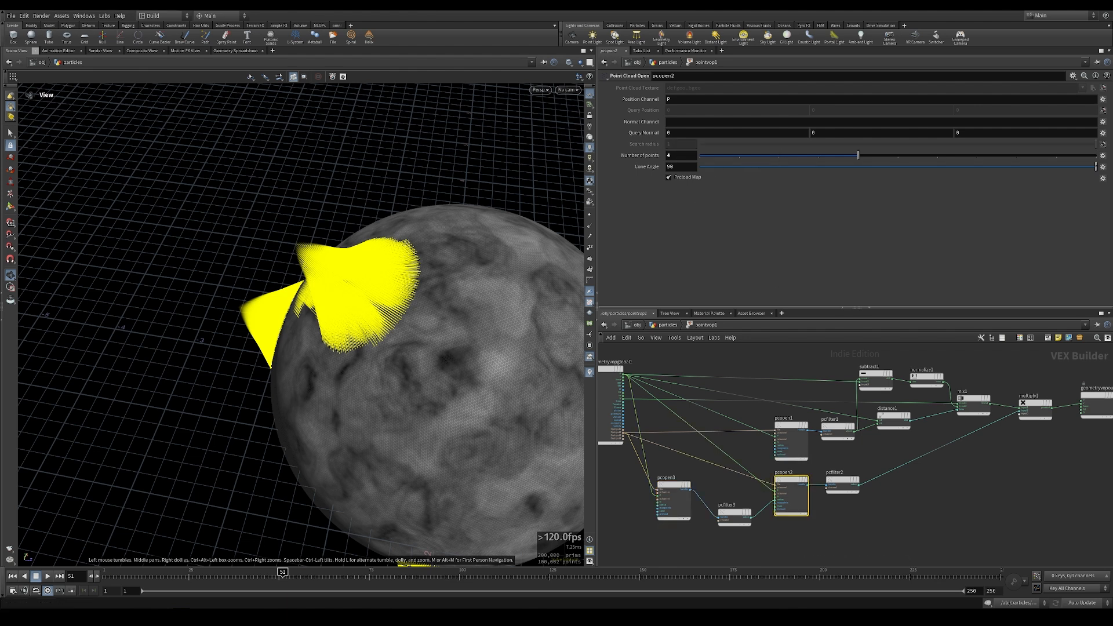
{"action": "mouse_move", "coordinate": [772, 156]}
{"action": "left_mouse_down"}
{"action": "mouse_move", "coordinate": [740, 156]}
{"action": "mouse_move", "coordinate": [779, 159]}
{"action": "left_mouse_up"}
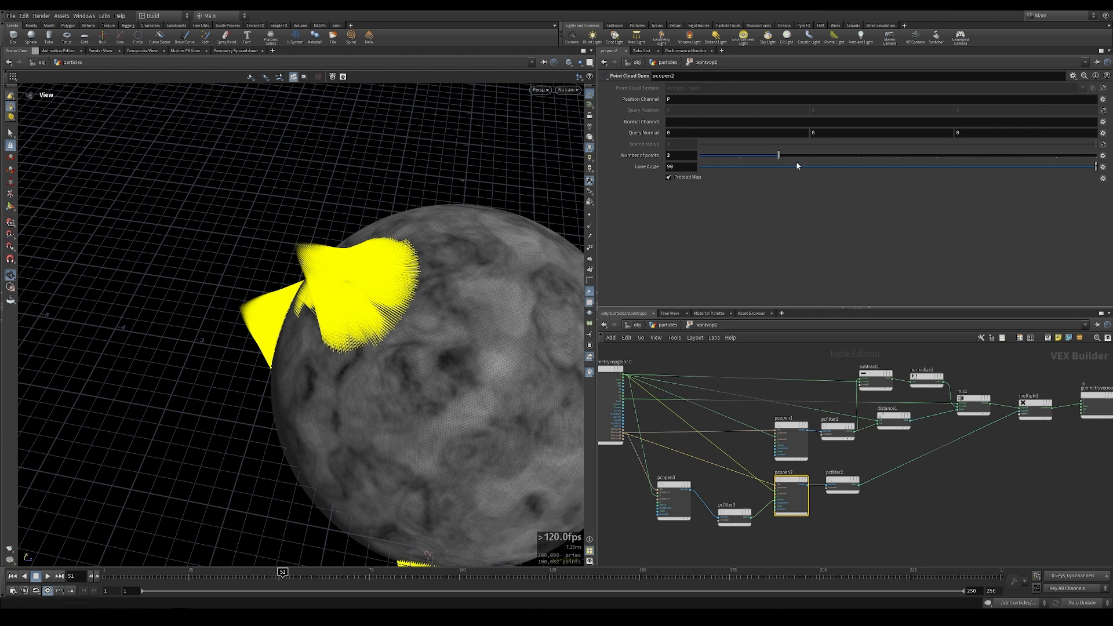
- Return to the particles network, display the popnet node and rewind the timeline to frame 1
{"action": "middle_click_drag", "start_coordinate": [904, 488], "coordinate": [977, 497]}
{"action": "left_click", "coordinate": [672, 327]}
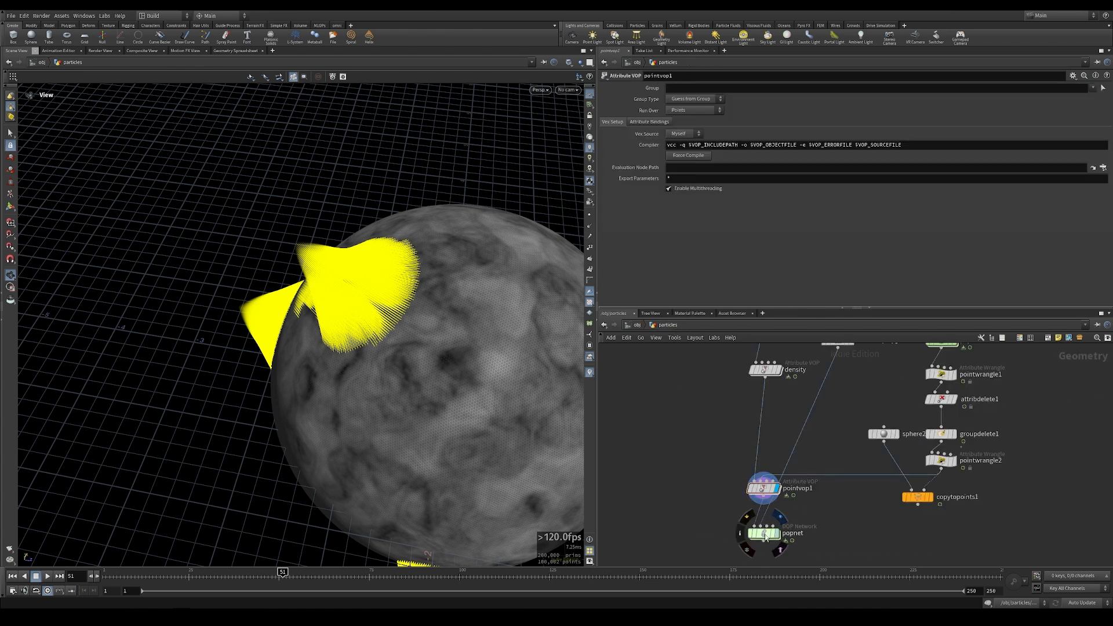
{"action": "left_click", "coordinate": [769, 535]}
{"action": "key", "text": "ctrl+Up"}
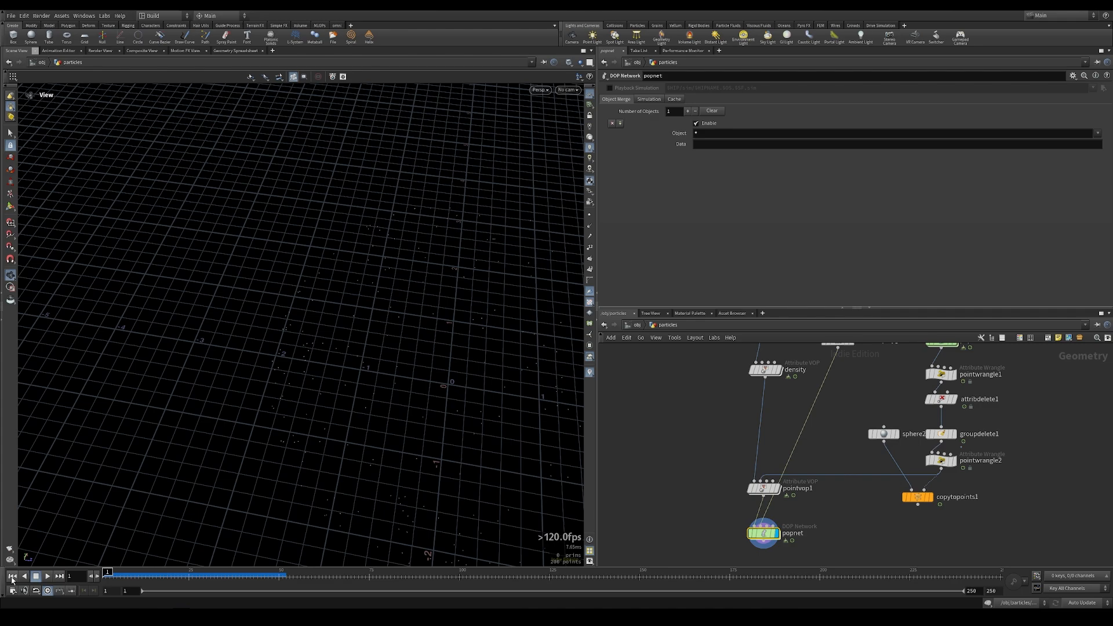
- Open the popnet, play the simulation, scrub to frame 139 and examine the emitted particles around the sphere
{"action": "double_click", "coordinate": [763, 533]}
{"action": "middle_click_drag", "start_coordinate": [331, 439], "coordinate": [285, 468]}
{"action": "left_click", "coordinate": [48, 575]}
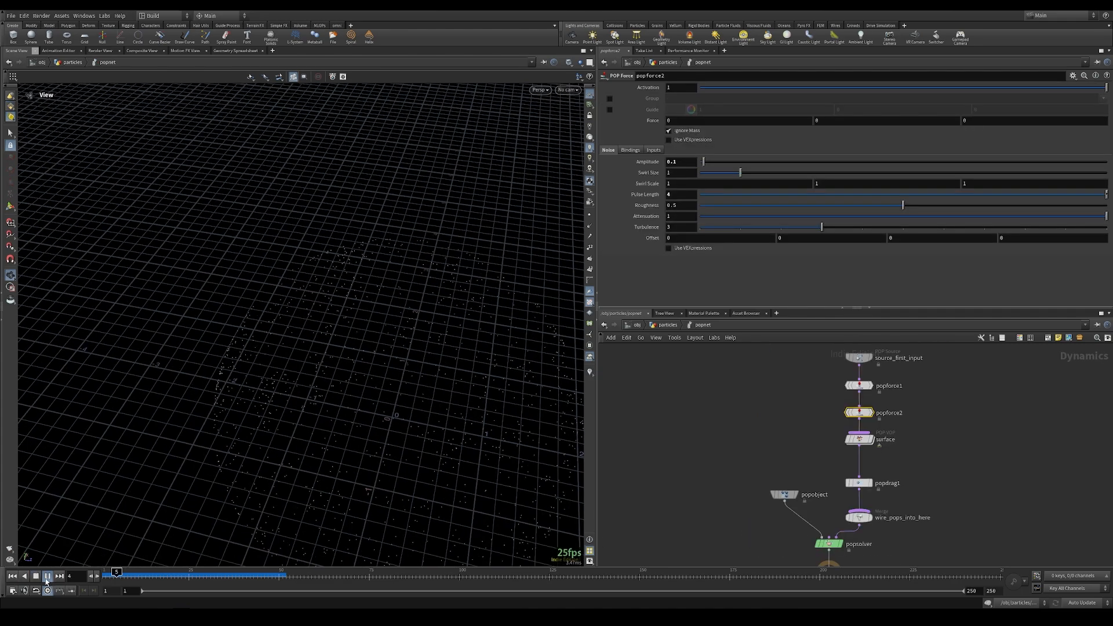
{"action": "left_click_drag", "start_coordinate": [359, 475], "coordinate": [301, 452]}
{"action": "left_click_drag", "start_coordinate": [676, 578], "coordinate": [600, 579]}
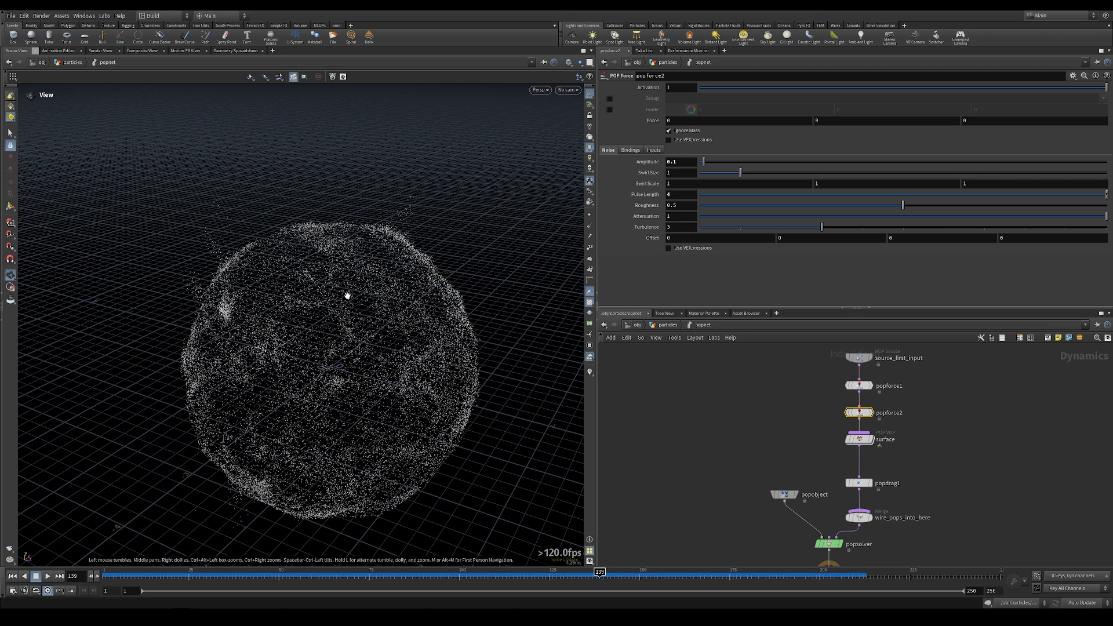
{"action": "mouse_move", "coordinate": [860, 440]}
{"action": "left_click_drag", "start_coordinate": [378, 213], "coordinate": [431, 297]}
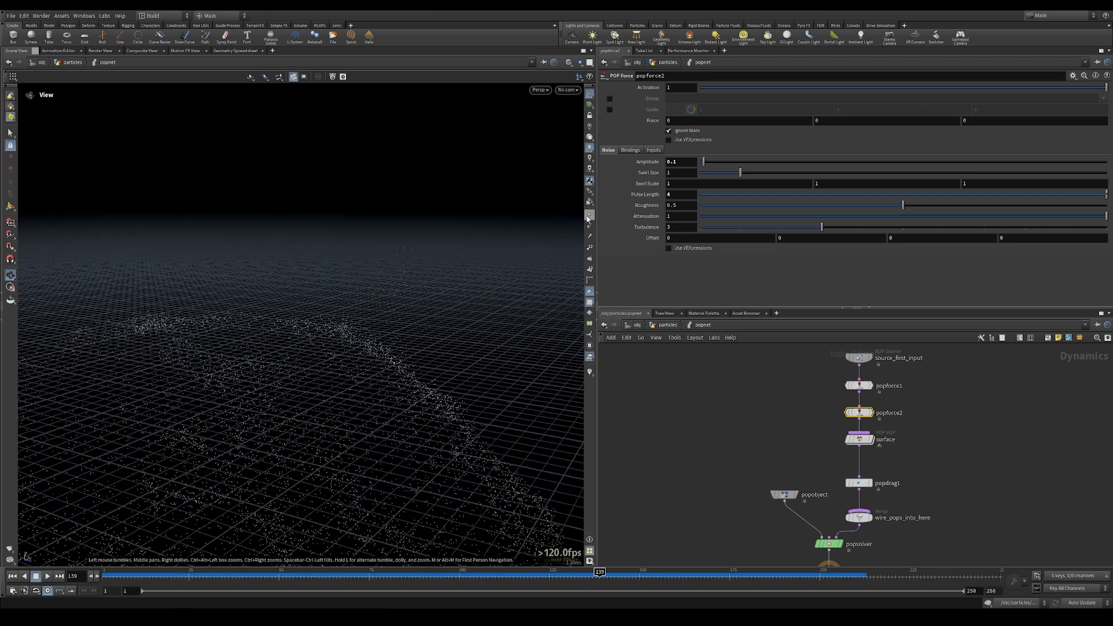
- Review source_first_input's birth, attribute and source settings and examine the particle emission again
{"action": "left_click", "coordinate": [859, 357]}
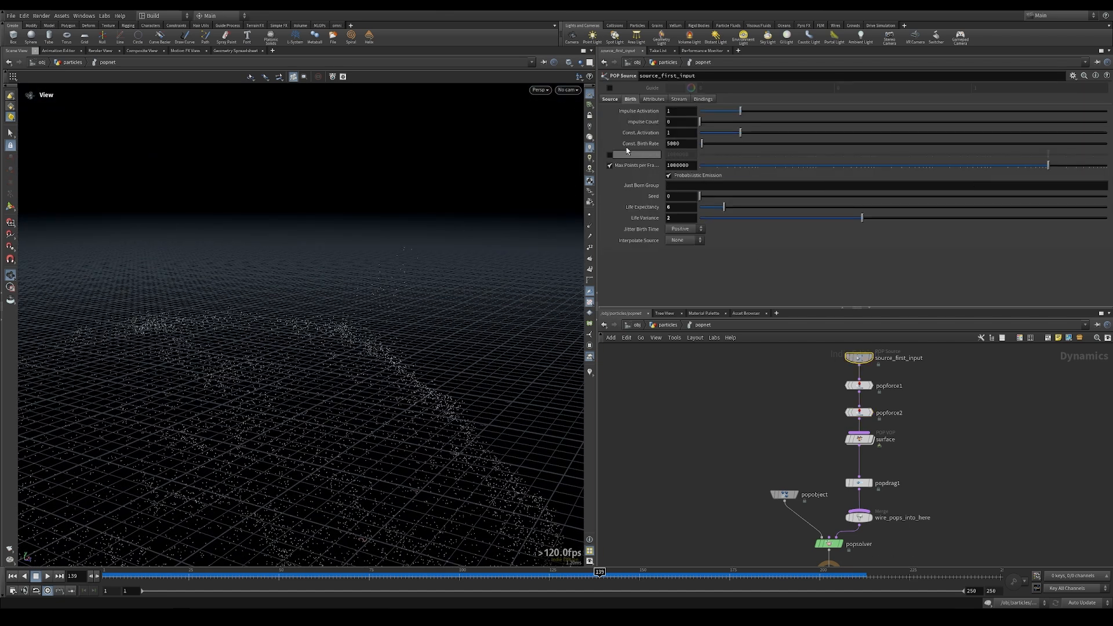
{"action": "left_click", "coordinate": [651, 100]}
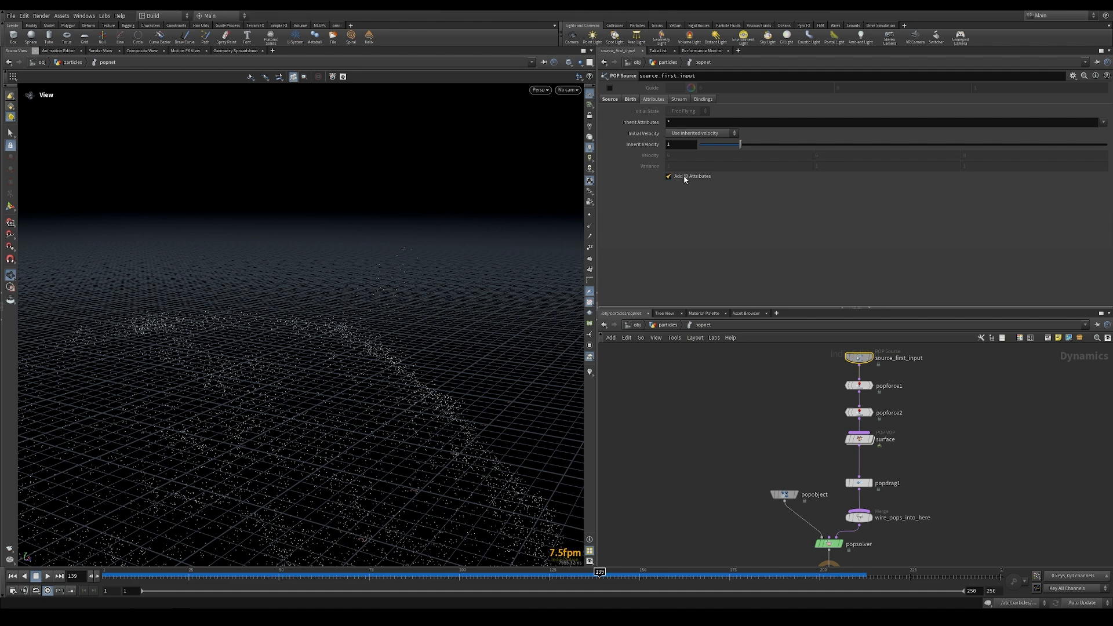
{"action": "left_click", "coordinate": [615, 102]}
{"action": "left_click_drag", "start_coordinate": [434, 382], "coordinate": [365, 354]}
{"action": "mouse_move", "coordinate": [860, 440]}
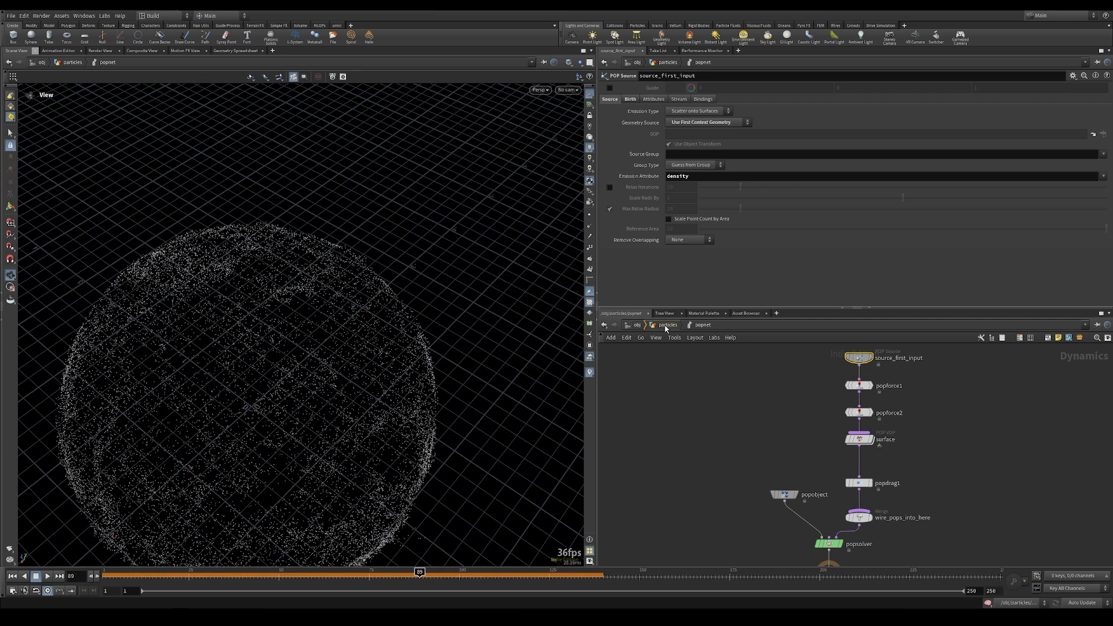
- Inside pointvop1, add a Bind Export node fed by pcfilter2's value
{"action": "left_click", "coordinate": [667, 324]}
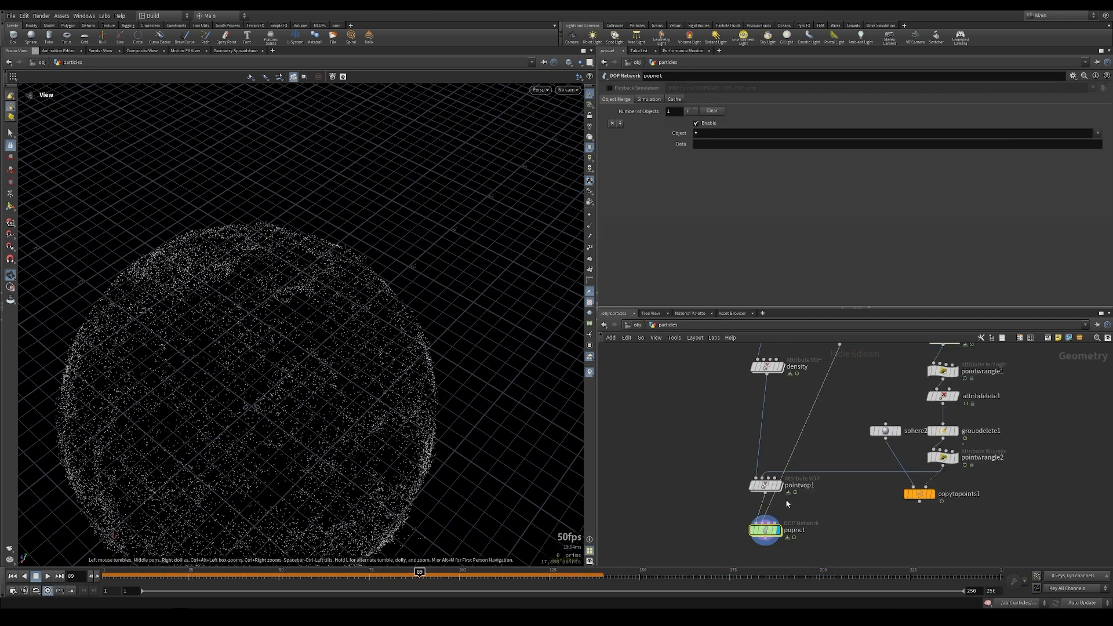
{"action": "left_click", "coordinate": [781, 489]}
{"action": "double_click", "coordinate": [764, 486]}
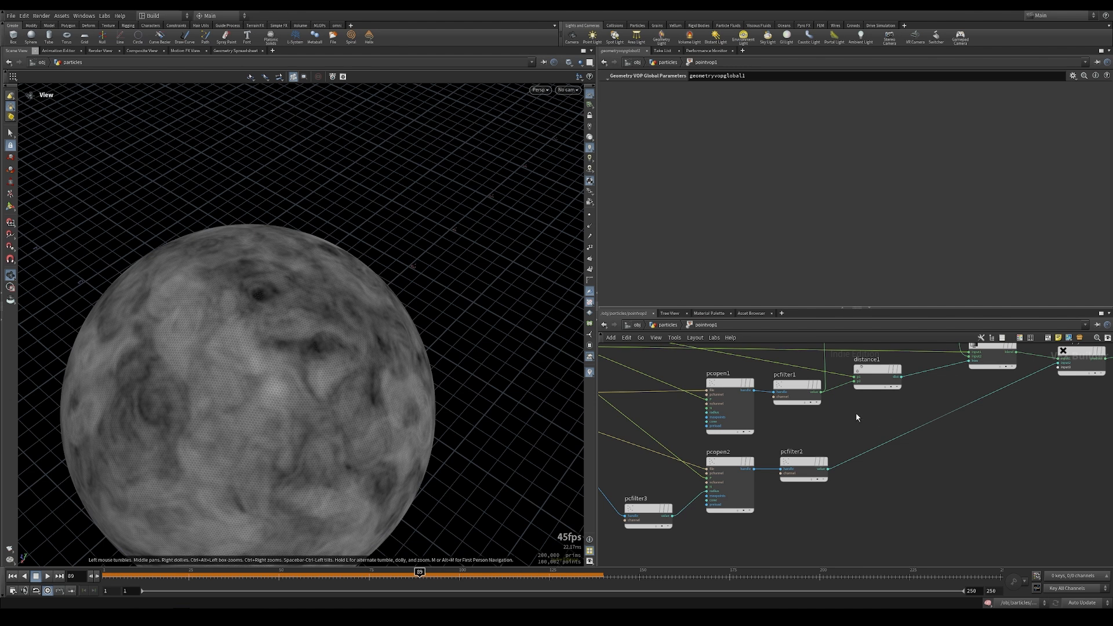
{"action": "middle_click_drag", "start_coordinate": [857, 416], "coordinate": [782, 418]}
{"action": "left_click", "coordinate": [753, 470]}
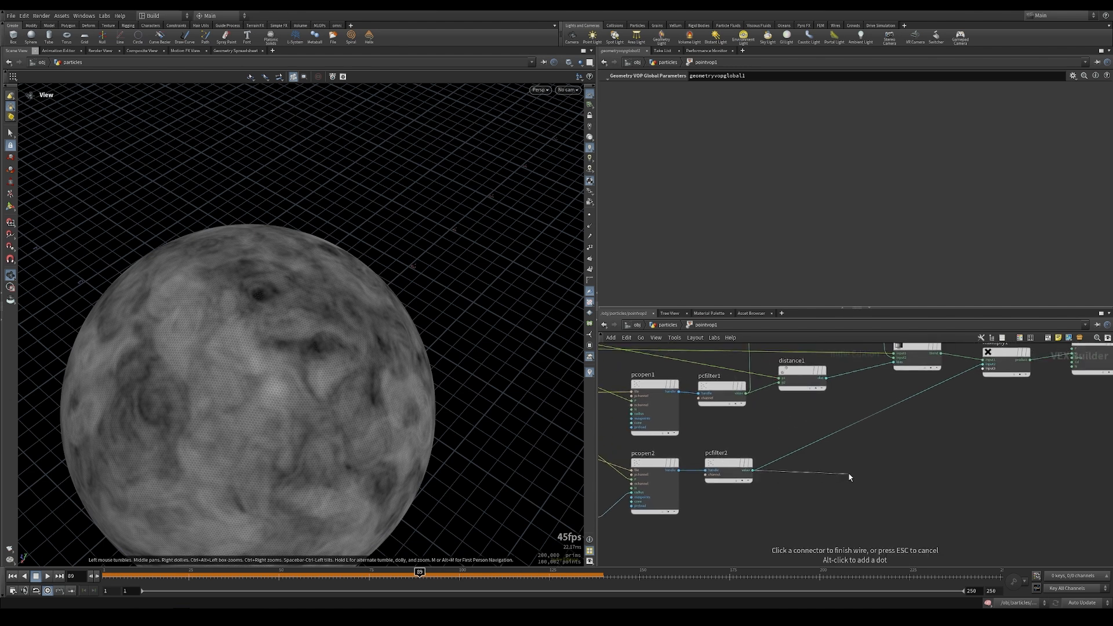
{"action": "left_click", "coordinate": [871, 474]}
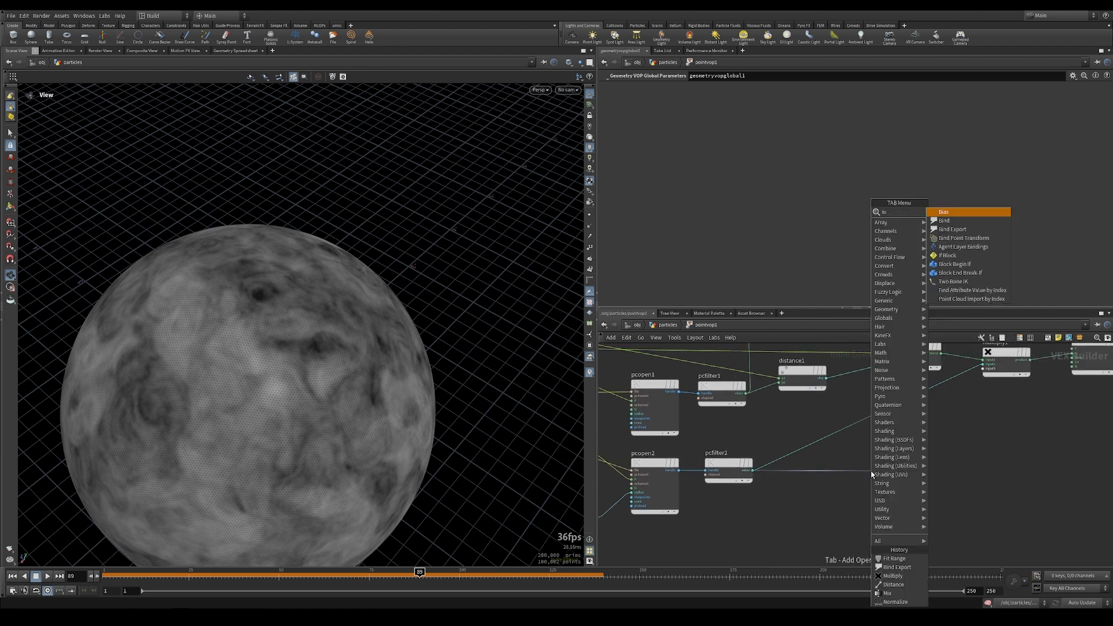
{"action": "key", "text": "Escape"}
{"action": "left_click", "coordinate": [871, 474]}
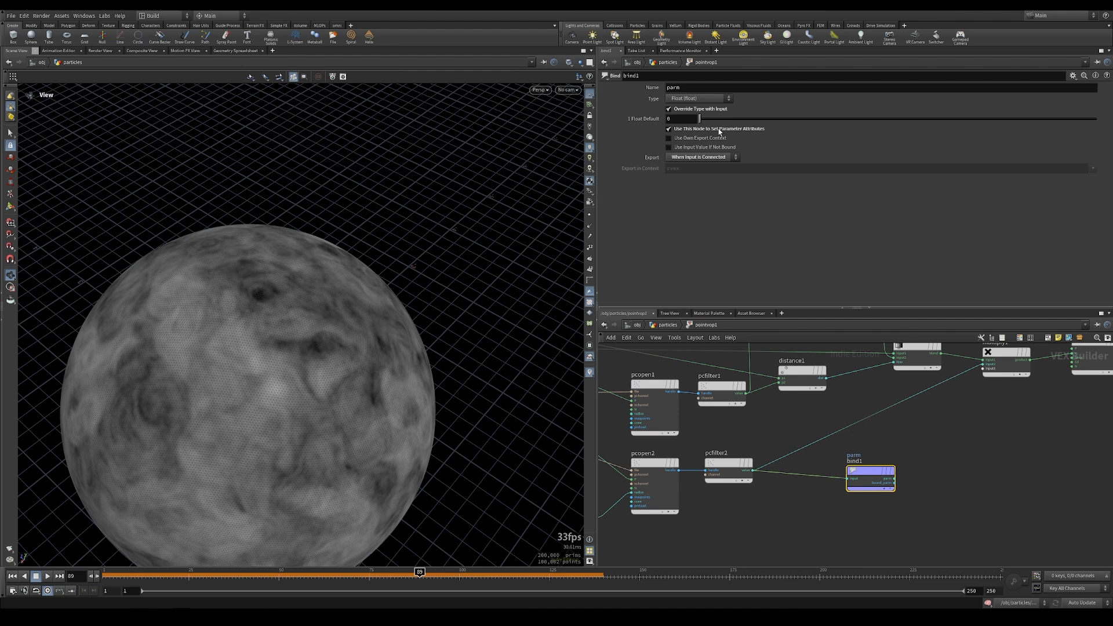
- Name the bound parameter attract
{"action": "left_click", "coordinate": [733, 89]}
{"action": "type", "text": "attract"}
{"action": "key", "text": "Return"}
- Check pointvop1's attributes and visualize attract on the sphere with a Grayscale color ramp
{"action": "left_click", "coordinate": [661, 329]}
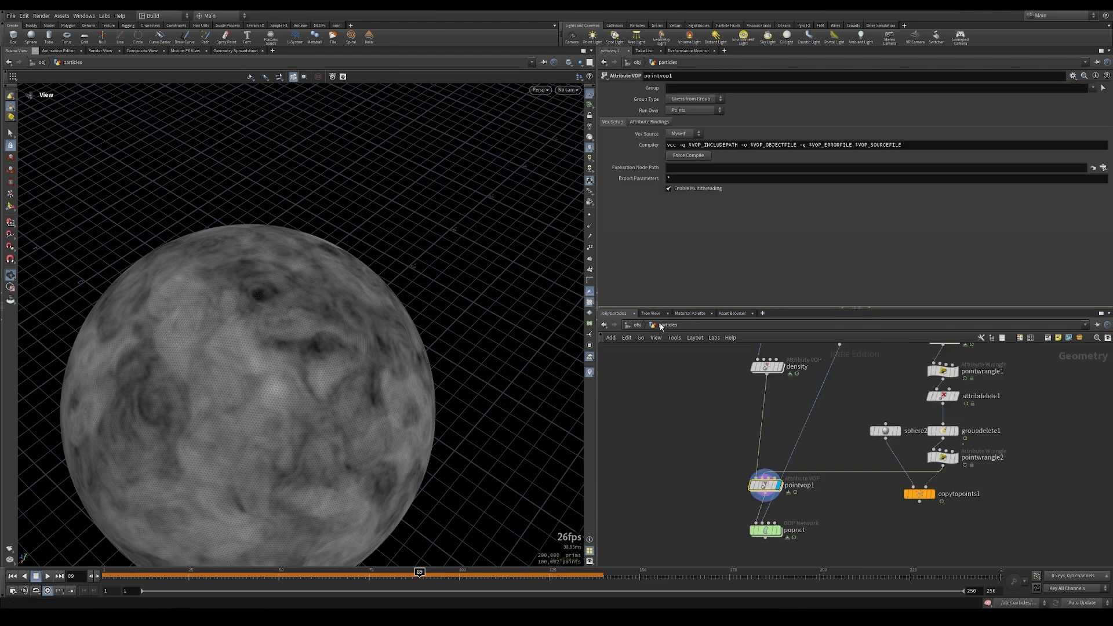
{"action": "left_click", "coordinate": [742, 486]}
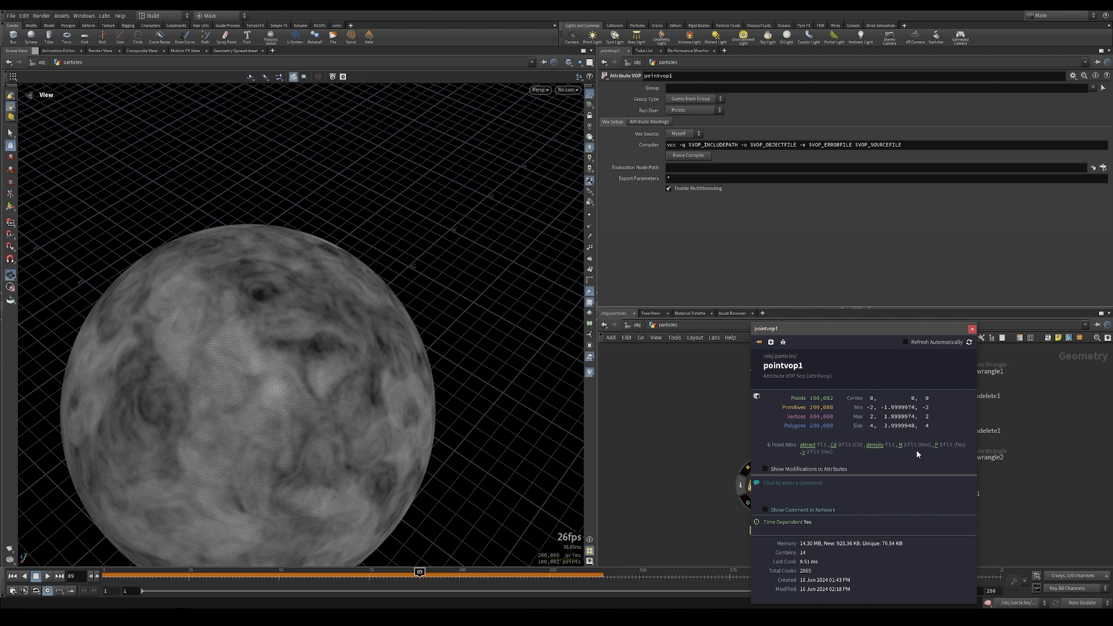
{"action": "left_click", "coordinate": [590, 373]}
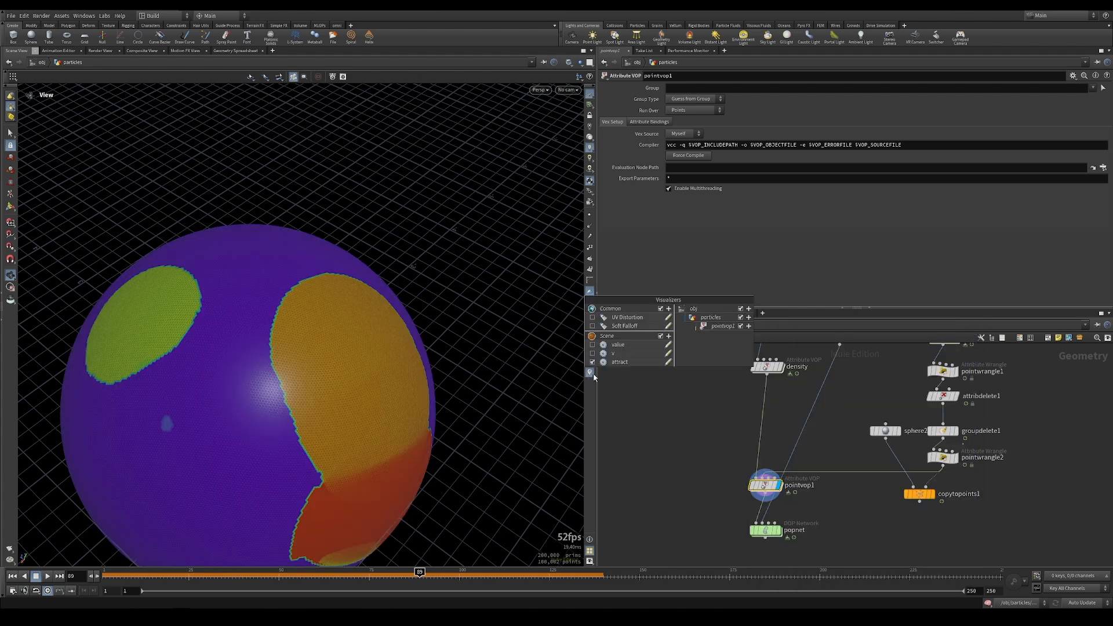
{"action": "left_click", "coordinate": [668, 361]}
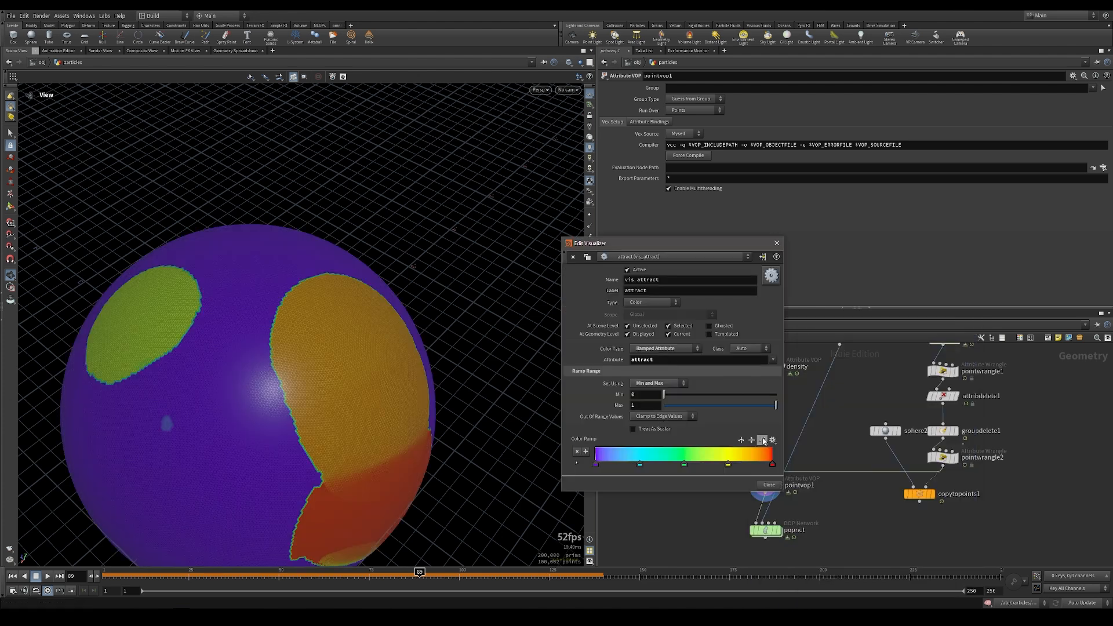
{"action": "left_click", "coordinate": [772, 441]}
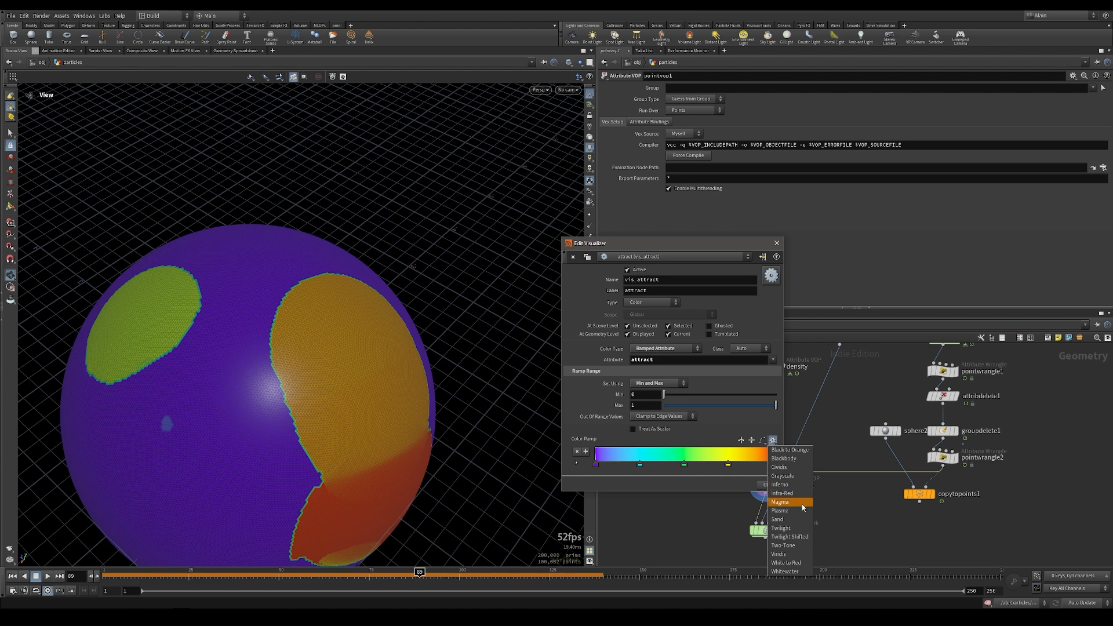
{"action": "left_click", "coordinate": [794, 477]}
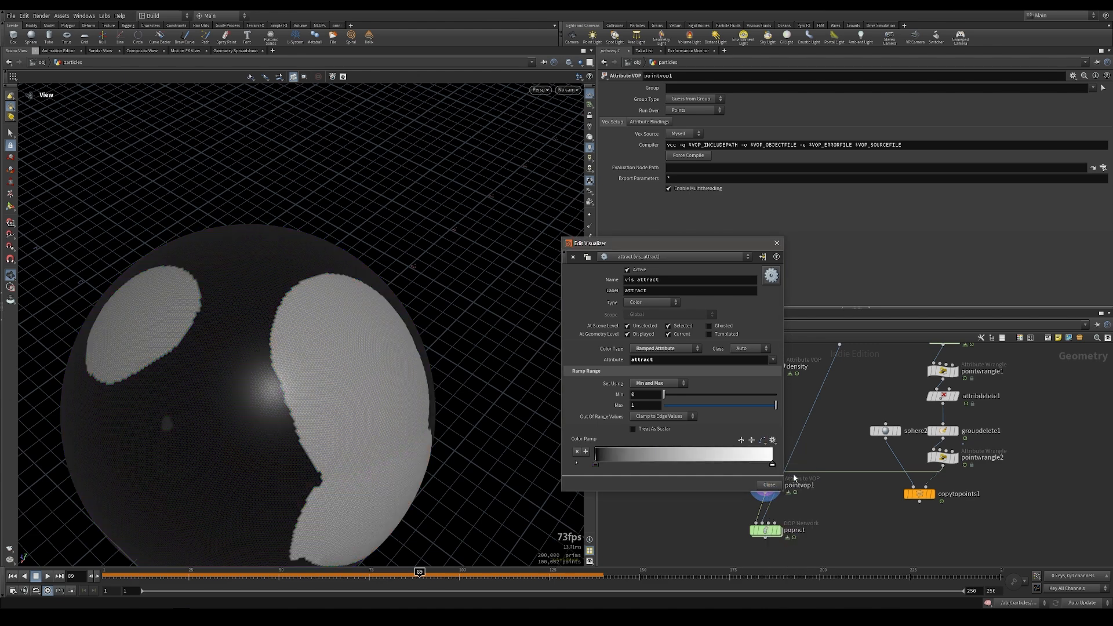
{"action": "left_click", "coordinate": [777, 243]}
{"action": "left_click_drag", "start_coordinate": [313, 347], "coordinate": [447, 368]}
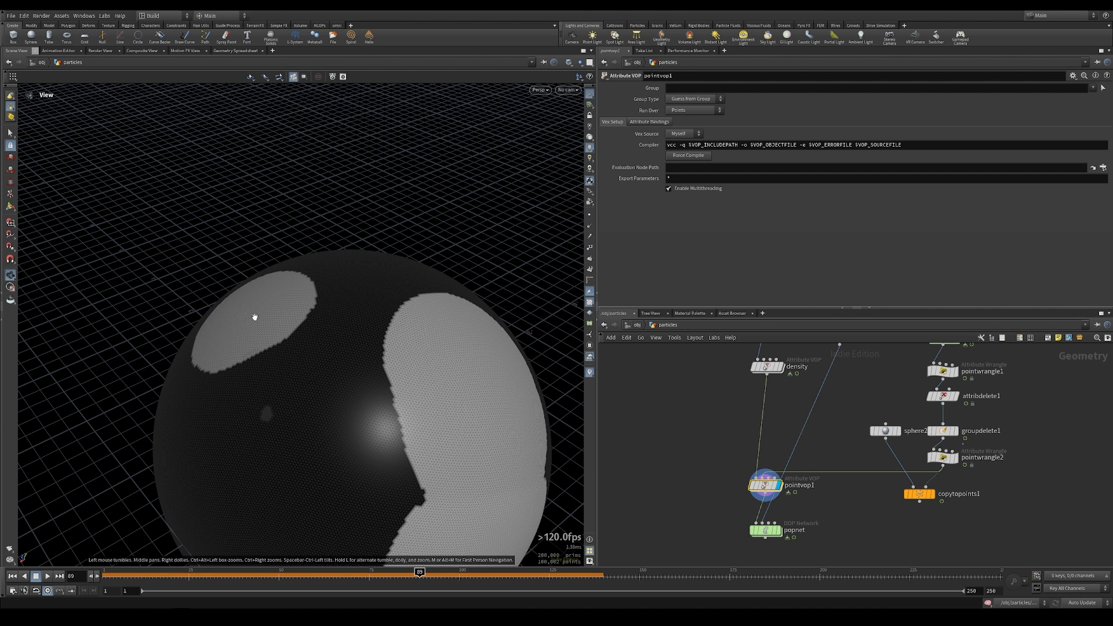
- Inside pointvop1, insert a Fit Range node on the wire between pcfilter2 and the attract bind
{"action": "double_click", "coordinate": [757, 496]}
{"action": "key", "text": "Tab"}
{"action": "type", "text": "fi"}
{"action": "key", "text": "Return"}
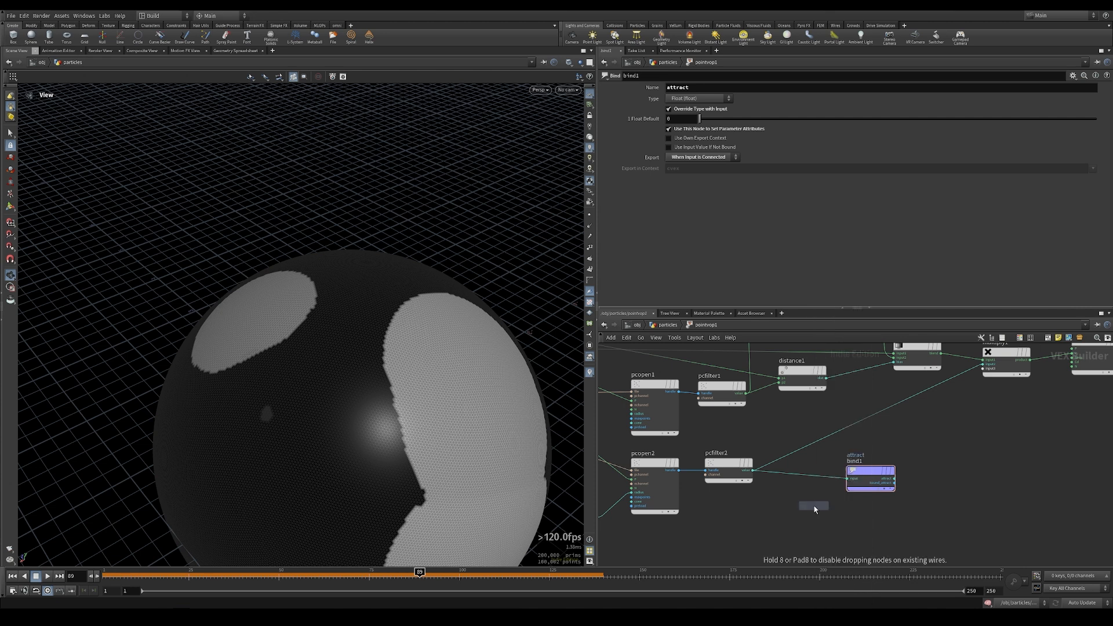
{"action": "left_click", "coordinate": [802, 477]}
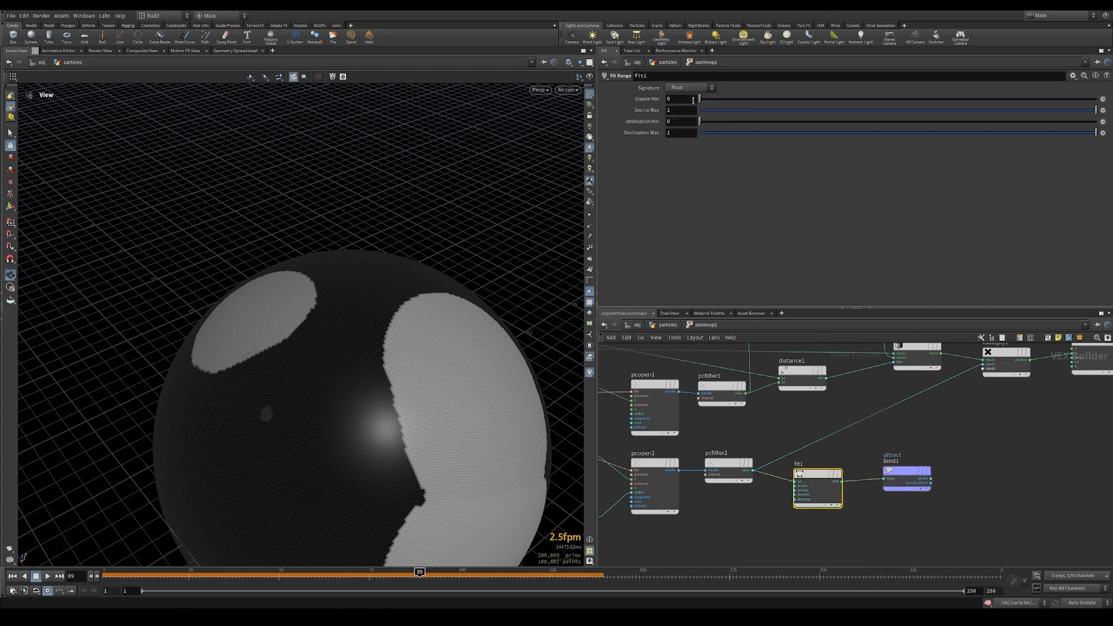
- Invert the fitted range with Destination Min 1 and Destination Max 0, and check the result at frame 73
{"action": "left_click", "coordinate": [679, 120]}
{"action": "type", "text": "1"}
{"action": "key", "text": "Tab"}
{"action": "type", "text": "0"}
{"action": "key", "text": "Return"}
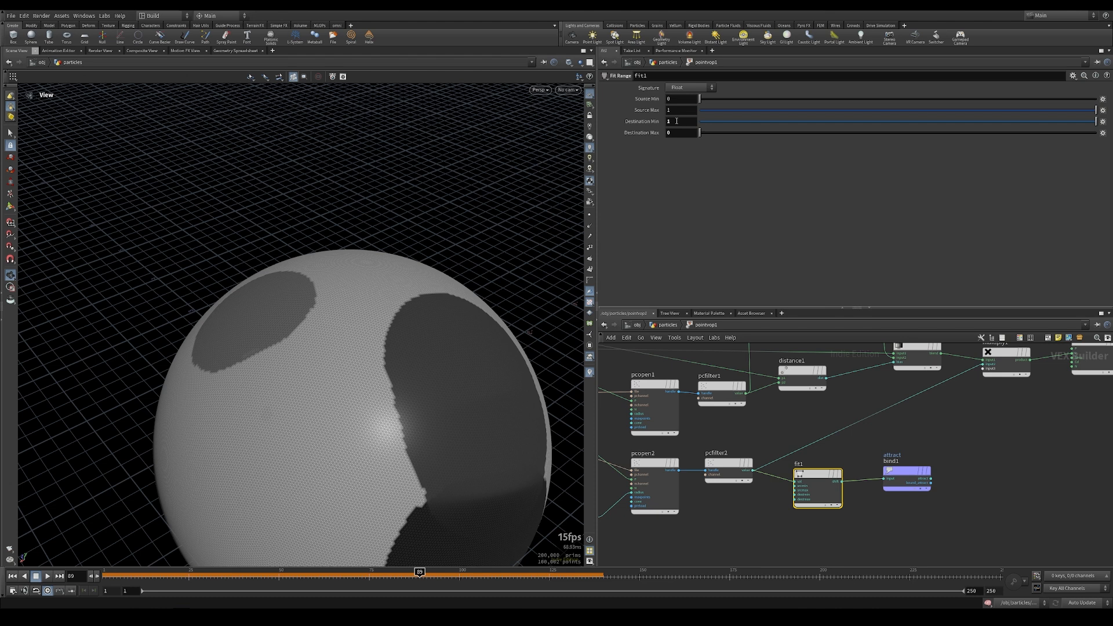
{"action": "left_click_drag", "start_coordinate": [406, 590], "coordinate": [362, 590]}
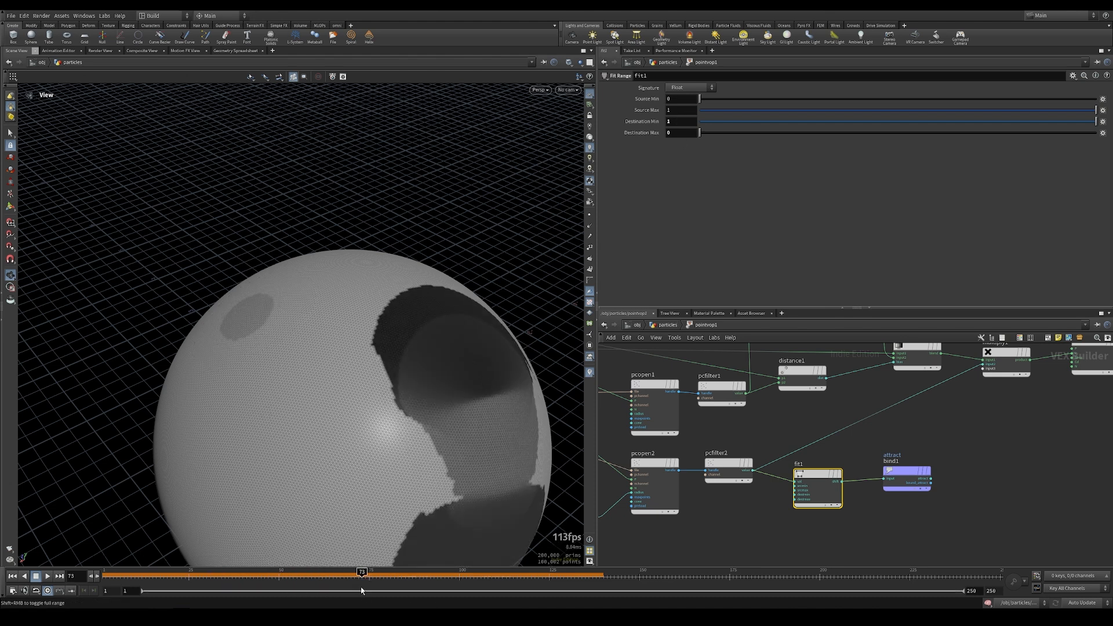
- In the particles network, insert an Attribute Blur node between pointvop1 and popnet
{"action": "left_click", "coordinate": [659, 328]}
{"action": "key", "text": "Tab"}
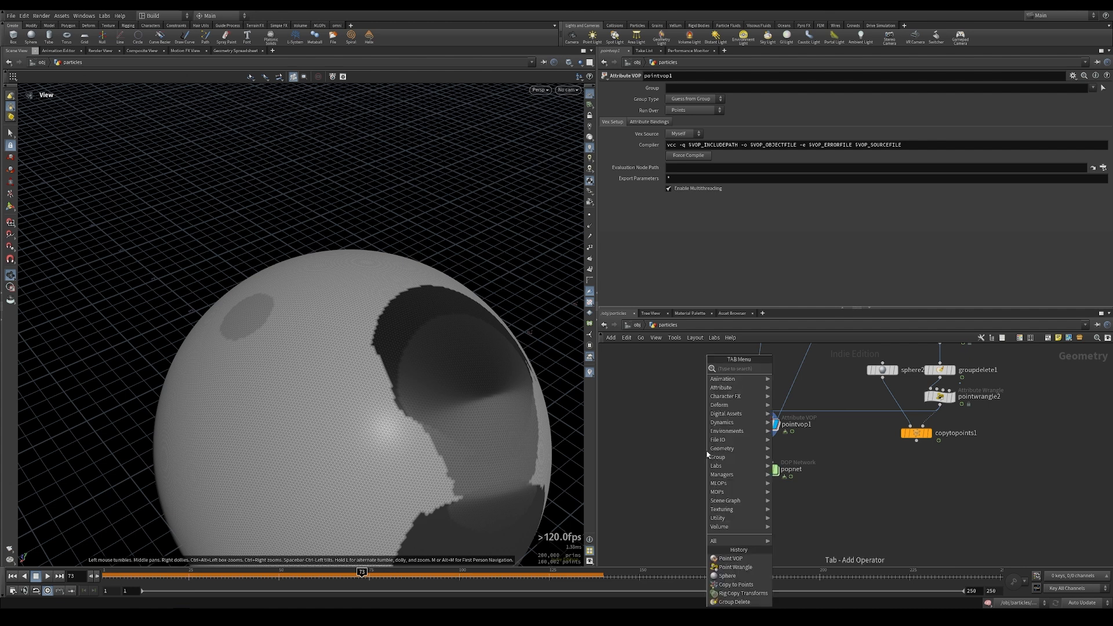
{"action": "type", "text": "blur"}
{"action": "left_click", "coordinate": [810, 369]}
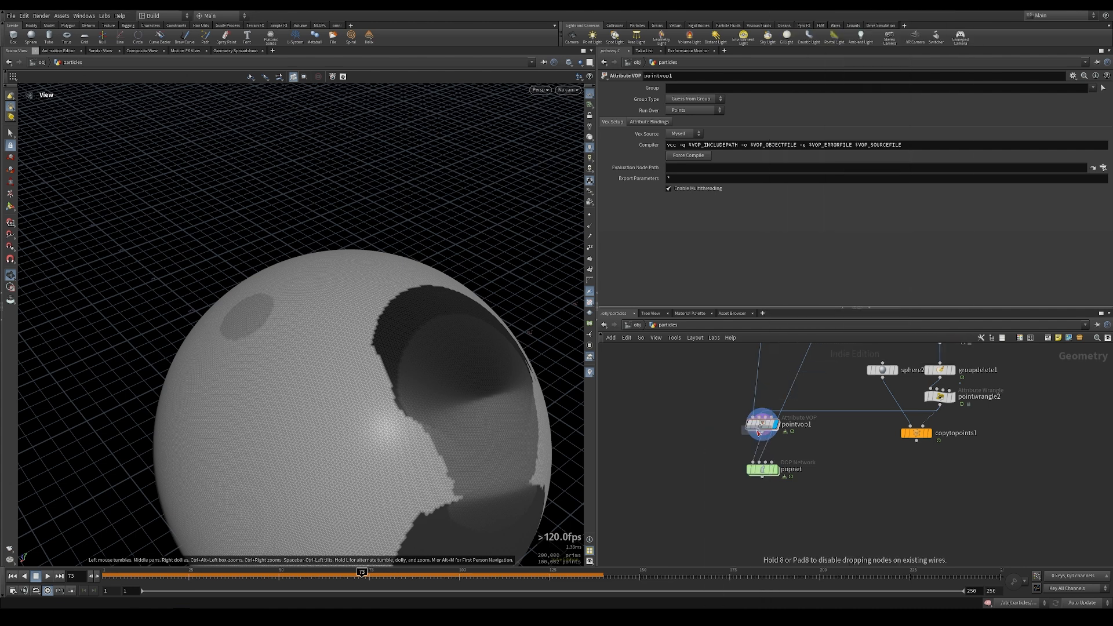
{"action": "left_click", "coordinate": [760, 447]}
- Set the blur to the attract attribute with 30 blurring iterations and check it at frame 75
{"action": "double_click", "coordinate": [677, 101]}
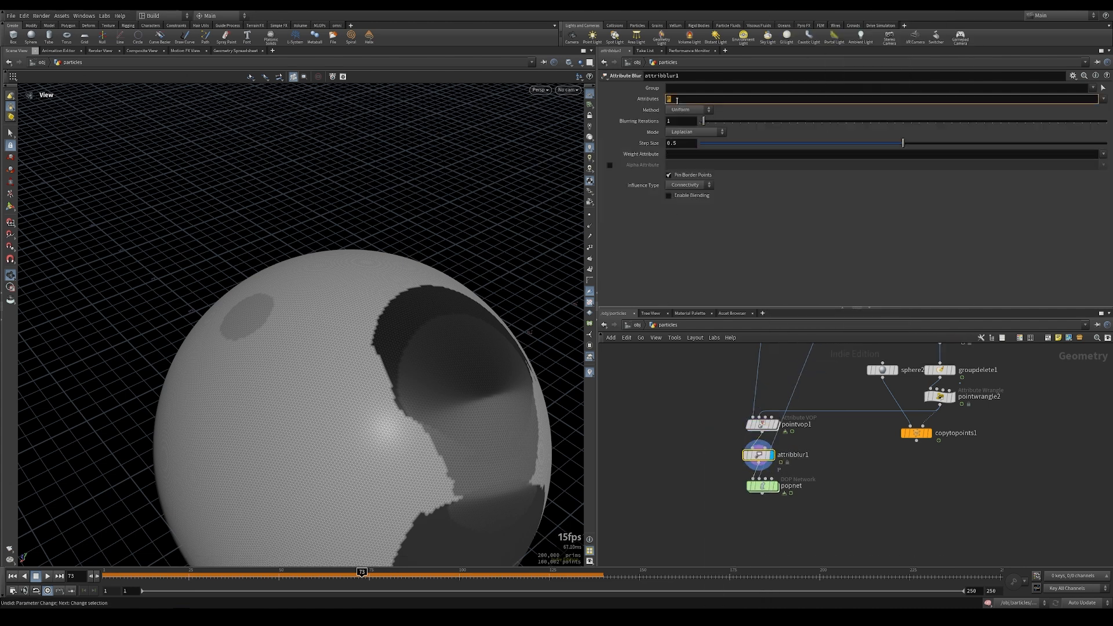
{"action": "type", "text": "attract"}
{"action": "key", "text": "Return"}
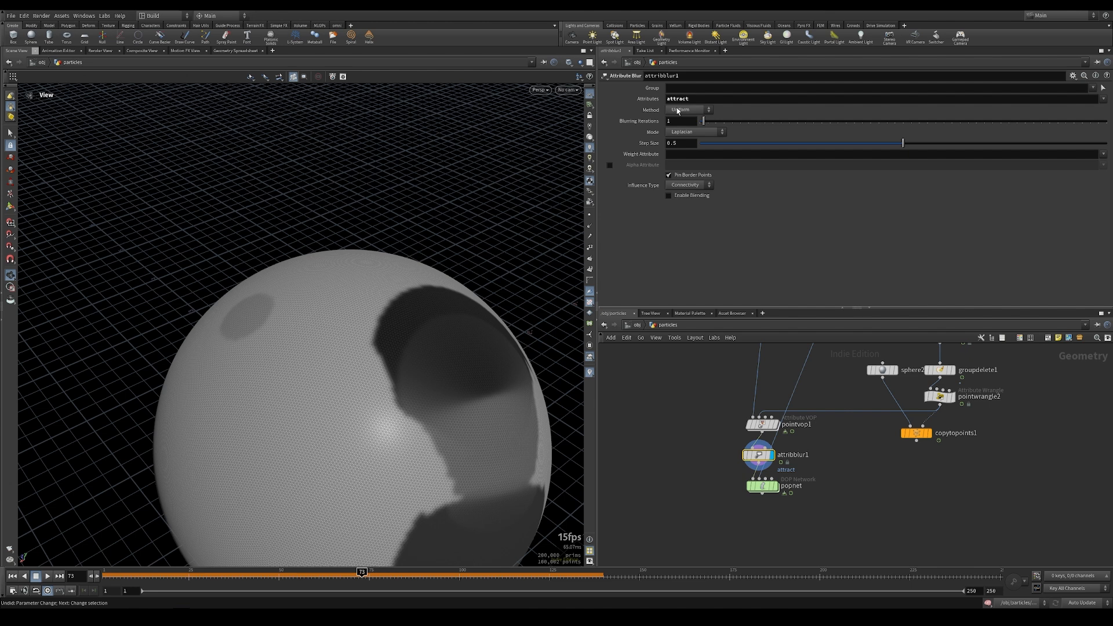
{"action": "double_click", "coordinate": [678, 122]}
{"action": "key", "text": "Return"}
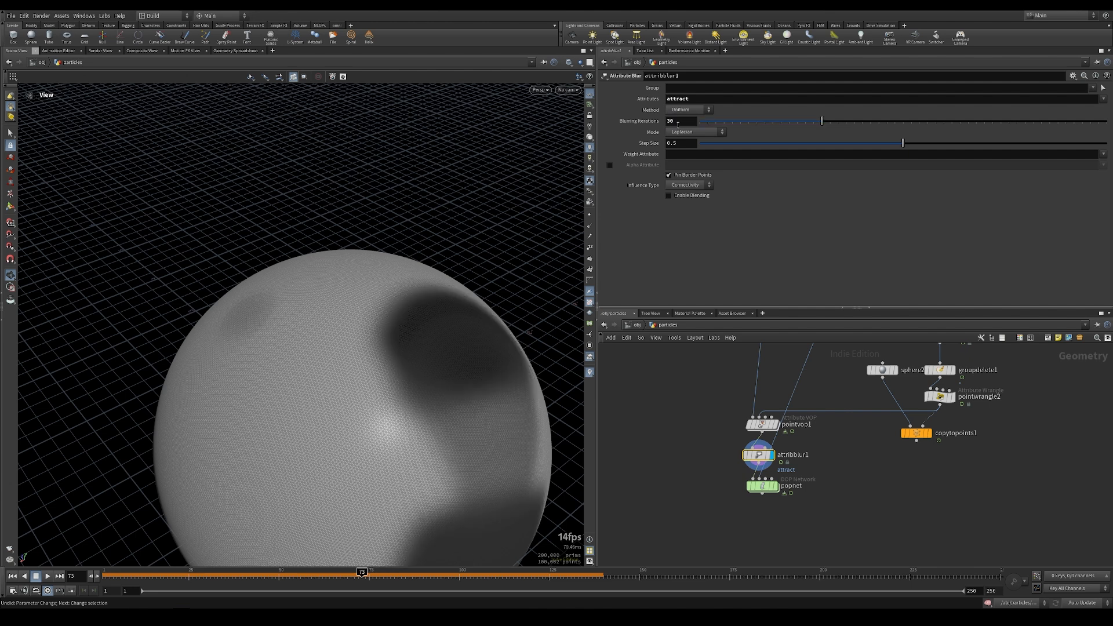
{"action": "mouse_move", "coordinate": [361, 575]}
{"action": "left_mouse_down"}
{"action": "mouse_move", "coordinate": [177, 578]}
{"action": "mouse_move", "coordinate": [369, 580]}
{"action": "left_mouse_up"}
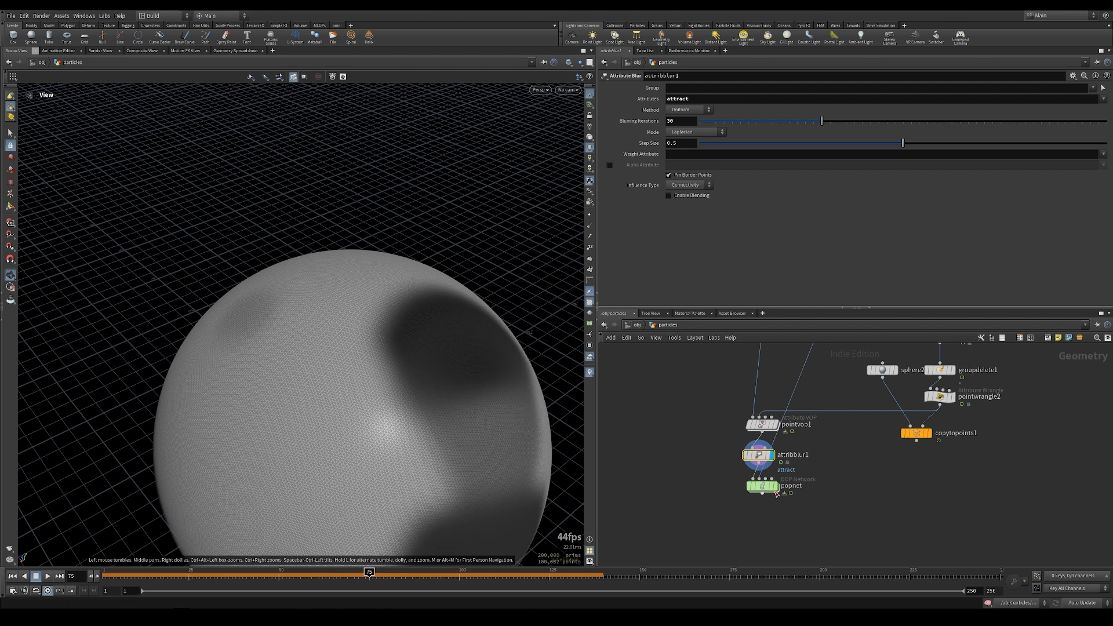
- Rewind to frame 1 and add a Bind node inside popnet's surface POP VOP
{"action": "double_click", "coordinate": [764, 487]}
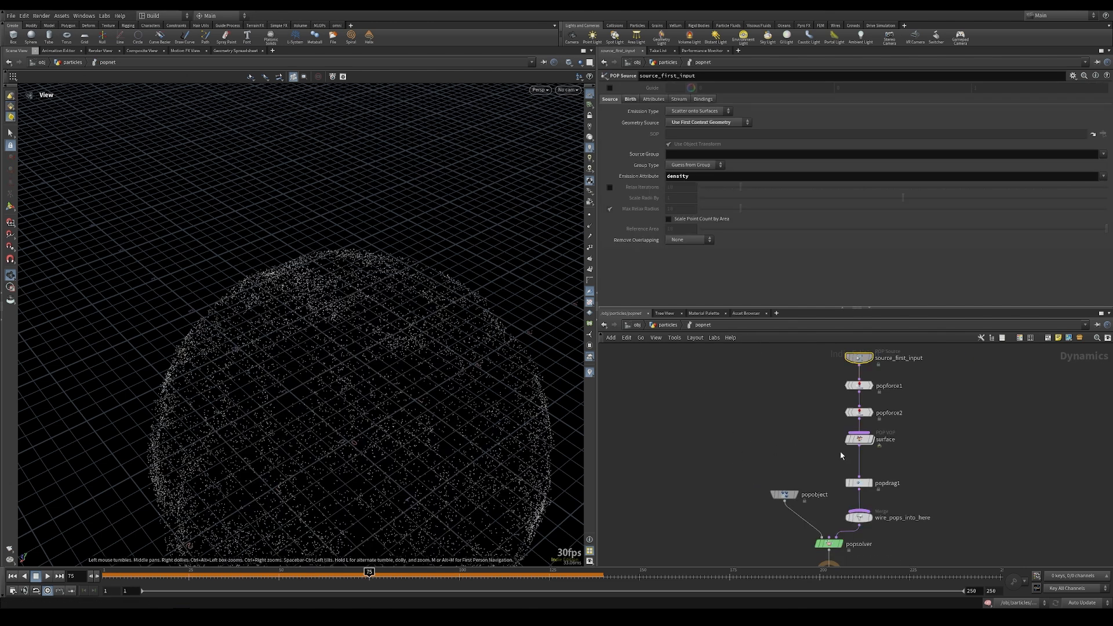
{"action": "key", "text": "ctrl+Up"}
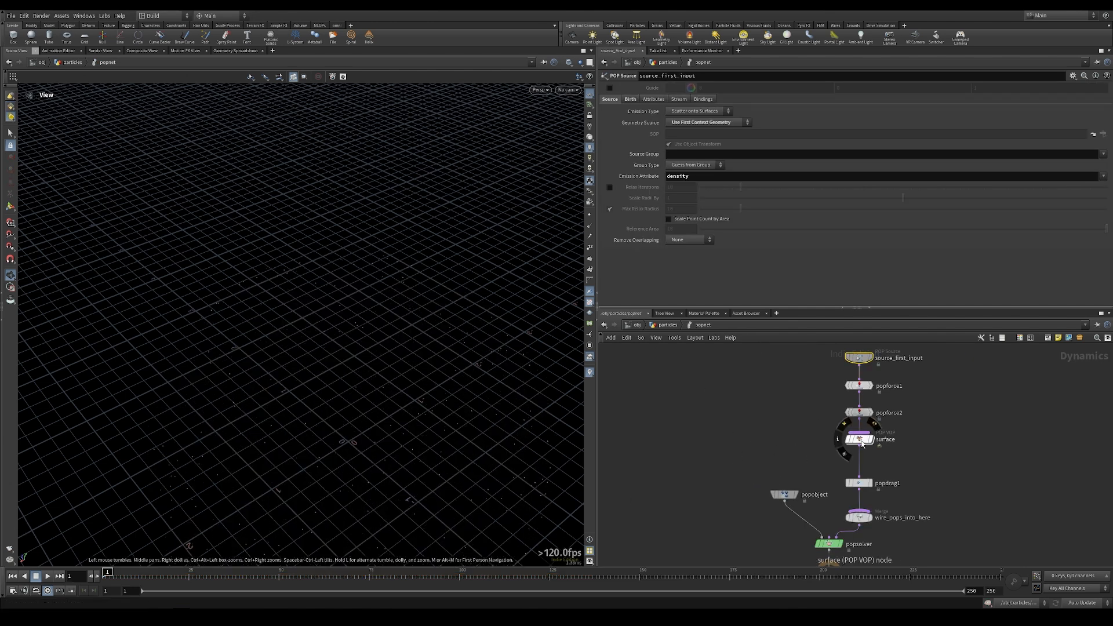
{"action": "double_click", "coordinate": [860, 438]}
{"action": "middle_click_drag", "start_coordinate": [785, 555], "coordinate": [888, 469]}
{"action": "left_click", "coordinate": [884, 465]}
{"action": "middle_click_drag", "start_coordinate": [823, 496], "coordinate": [885, 486]}
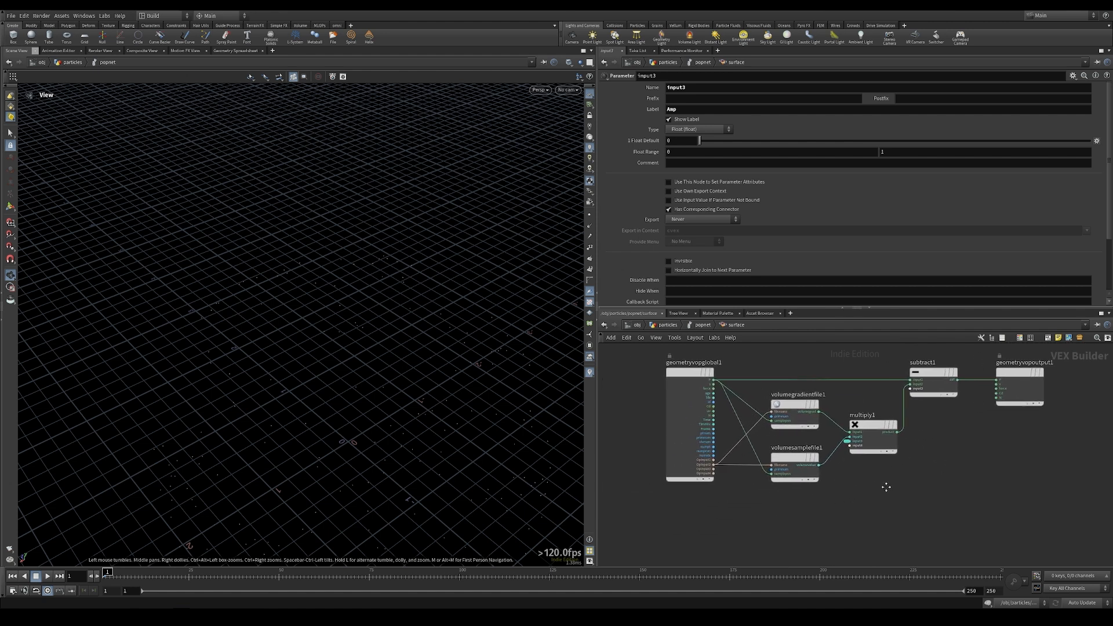
{"action": "scroll", "coordinate": [888, 430], "scroll_direction": "up", "scroll_amount": 3}
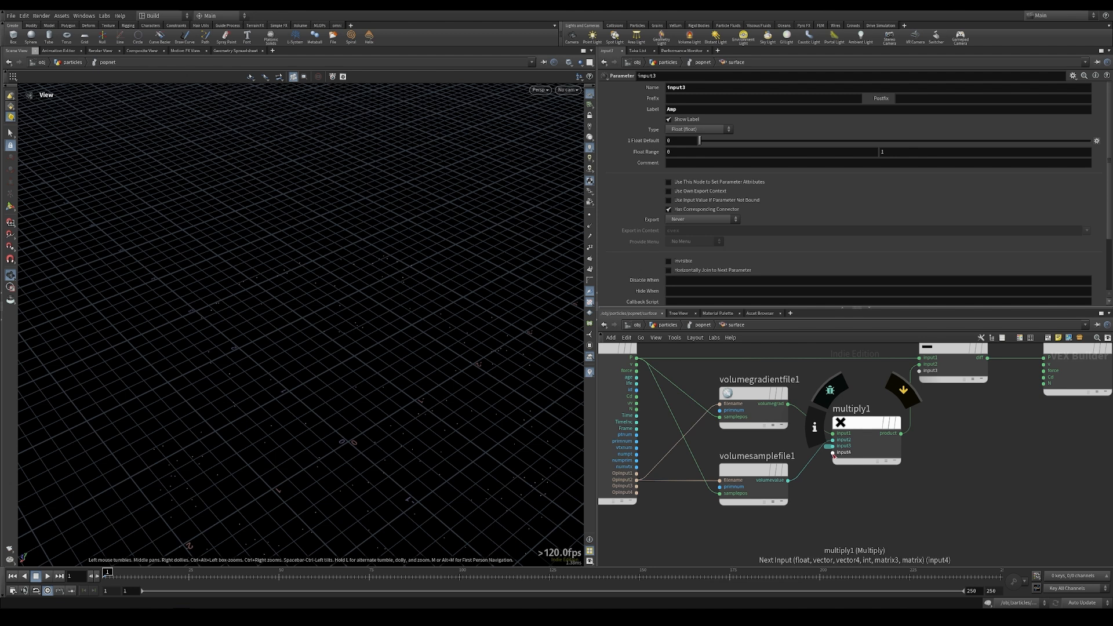
{"action": "middle_click_drag", "start_coordinate": [873, 502], "coordinate": [962, 452]}
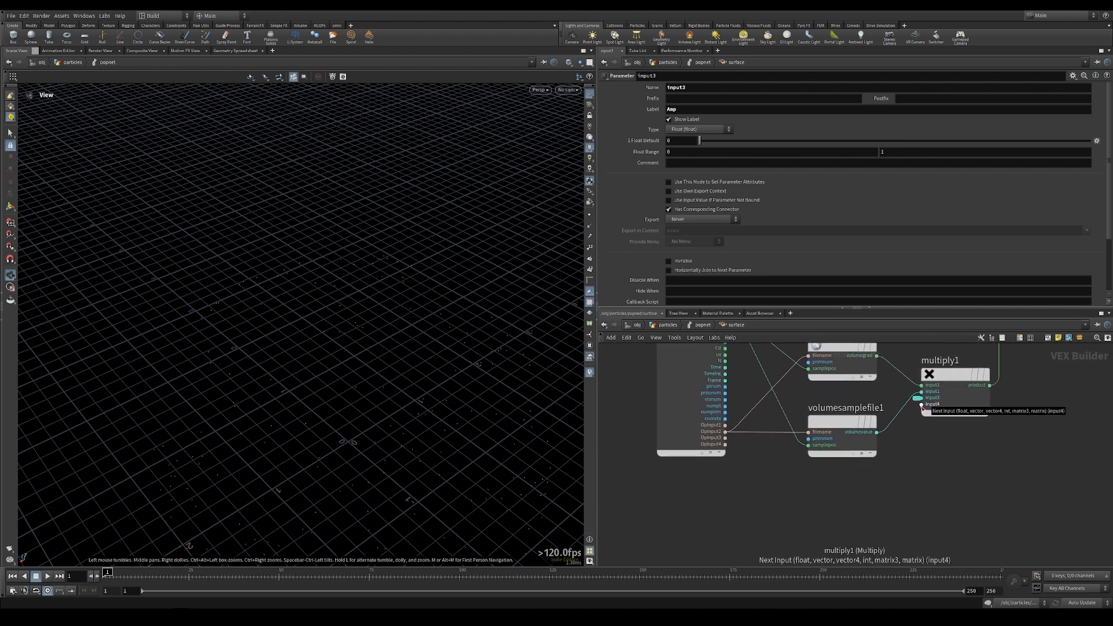
{"action": "key", "text": "Tab"}
{"action": "type", "text": "bind"}
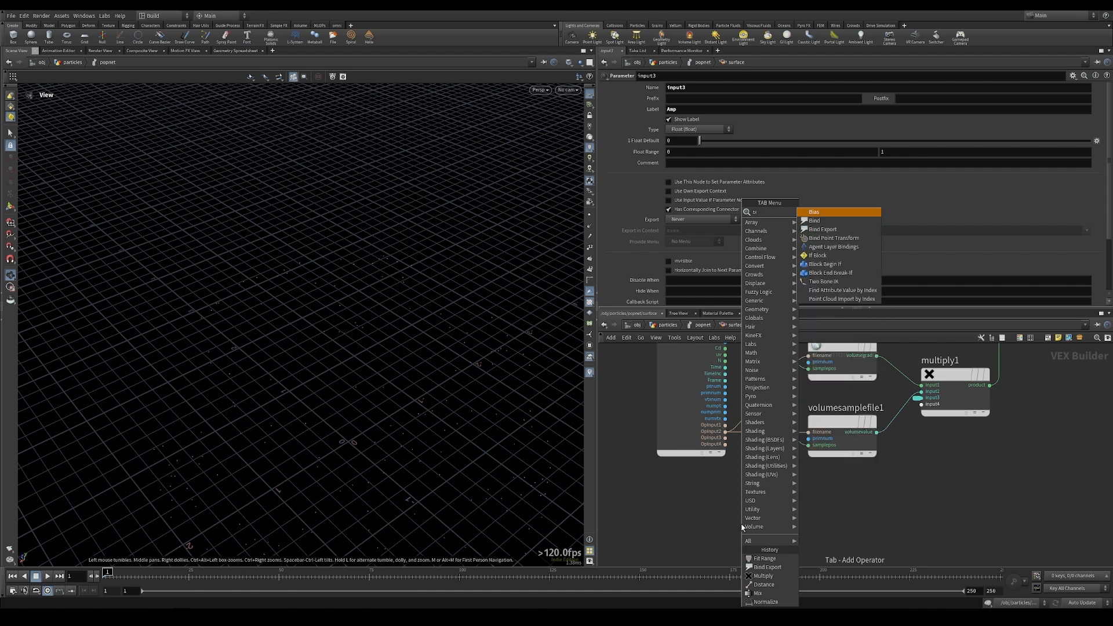
{"action": "key", "text": "Return"}
{"action": "left_click", "coordinate": [803, 517]}
- Name the bound parameter attract and wire its output into multiply1's input4
{"action": "left_click", "coordinate": [735, 85]}
{"action": "type", "text": "attract"}
{"action": "key", "text": "Return"}
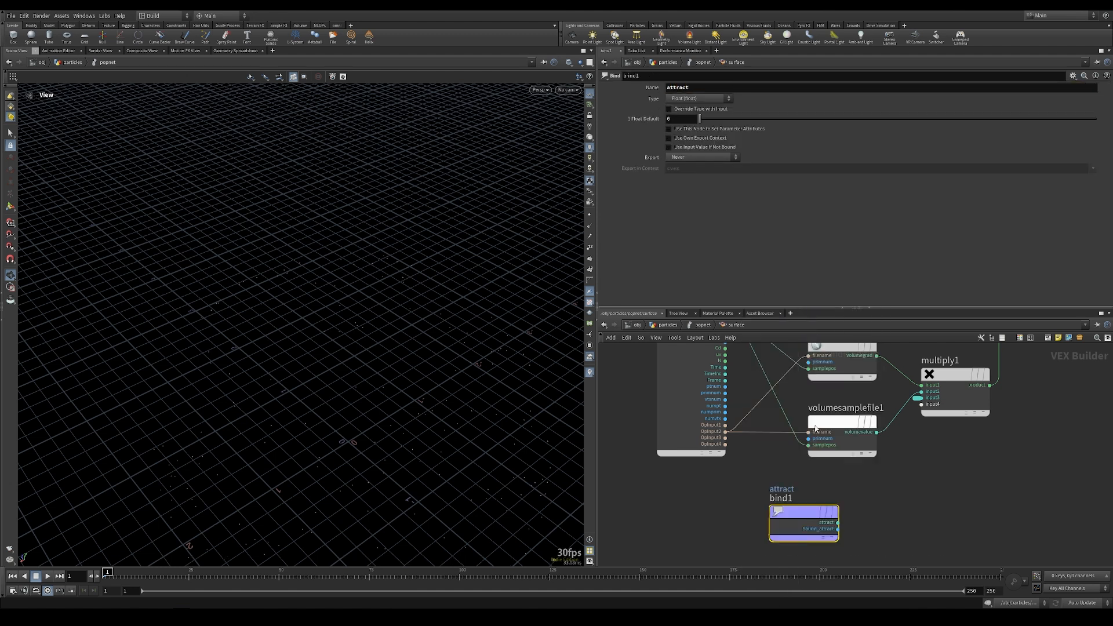
{"action": "left_click", "coordinate": [837, 522]}
{"action": "middle_click_drag", "start_coordinate": [921, 408], "coordinate": [808, 487]}
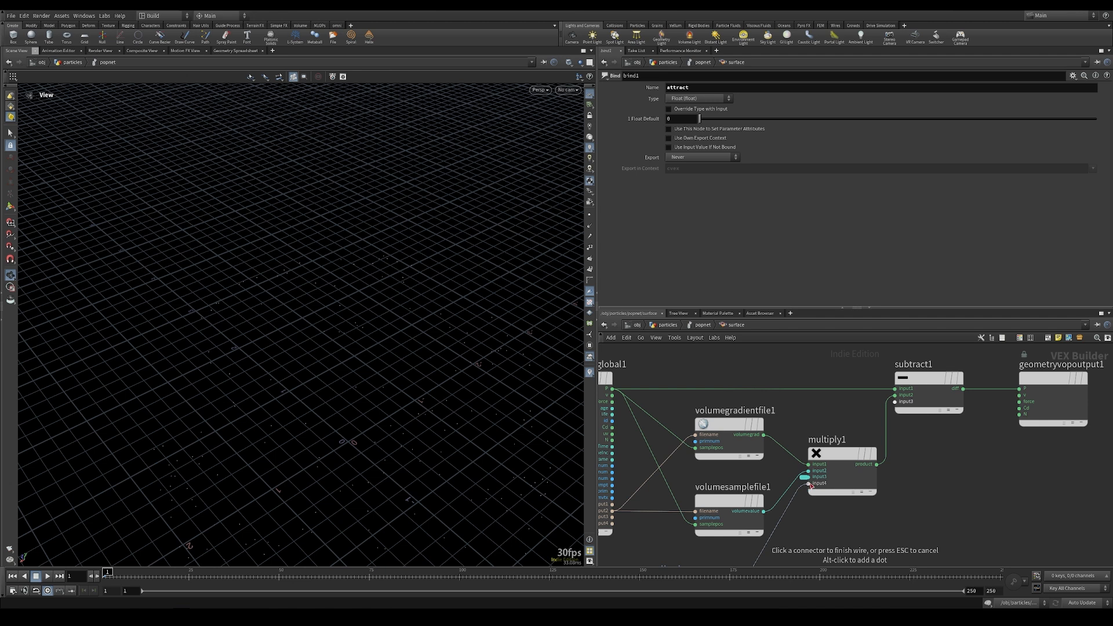
{"action": "left_click", "coordinate": [809, 484]}
- Return to popnet, play the simulation and examine the particles around the sphere at frame 120
{"action": "left_click", "coordinate": [696, 325]}
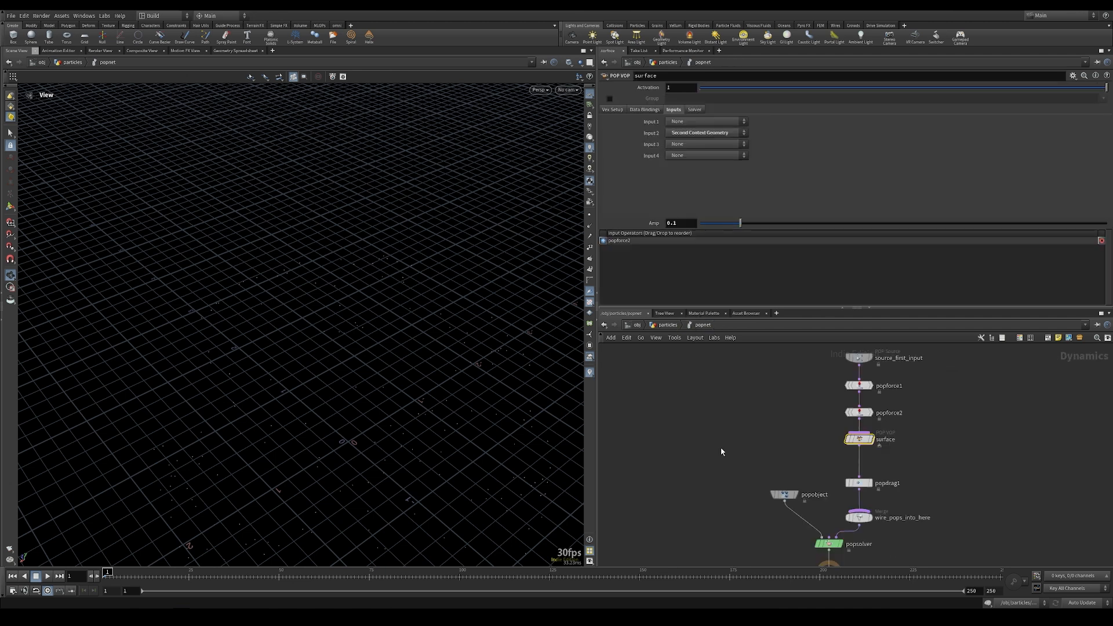
{"action": "key", "text": "Up"}
{"action": "left_click_drag", "start_coordinate": [328, 467], "coordinate": [357, 417]}
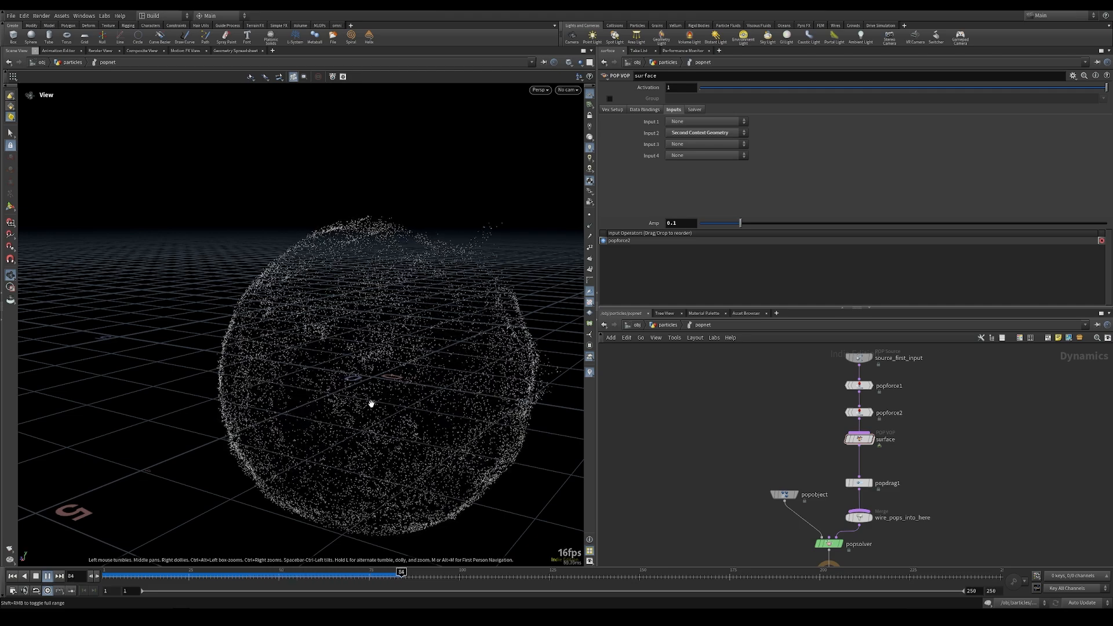
{"action": "mouse_move", "coordinate": [540, 576]}
{"action": "left_mouse_down"}
{"action": "mouse_move", "coordinate": [649, 576]}
{"action": "mouse_move", "coordinate": [400, 572]}
{"action": "mouse_move", "coordinate": [531, 574]}
{"action": "left_mouse_up"}
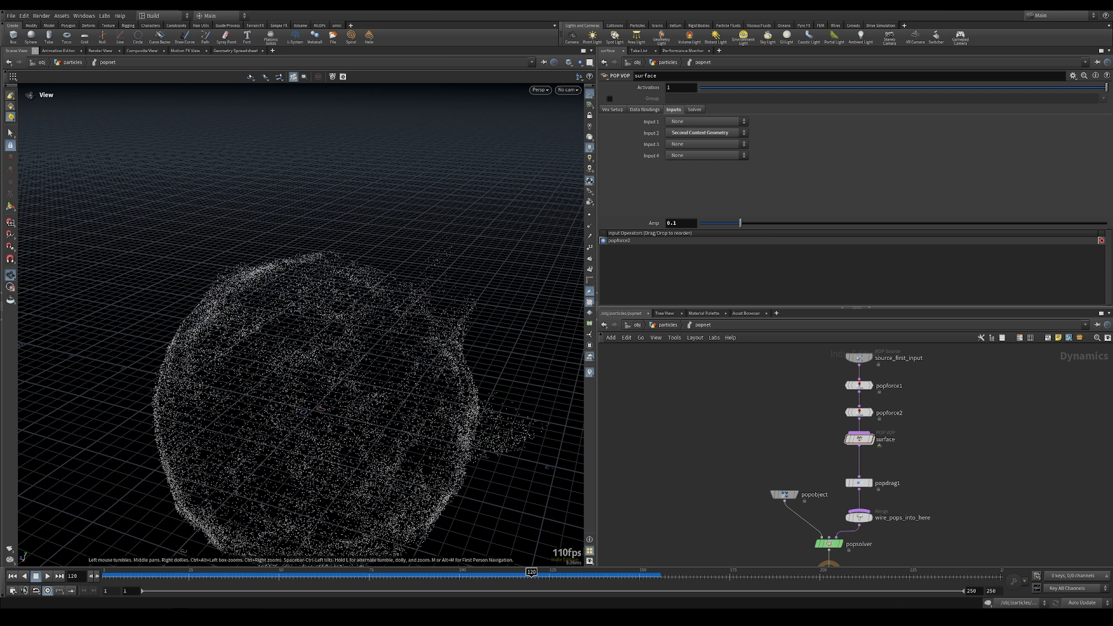
- Multiply popdrag1's random air resistance expression by f@attract
{"action": "left_click", "coordinate": [856, 483]}
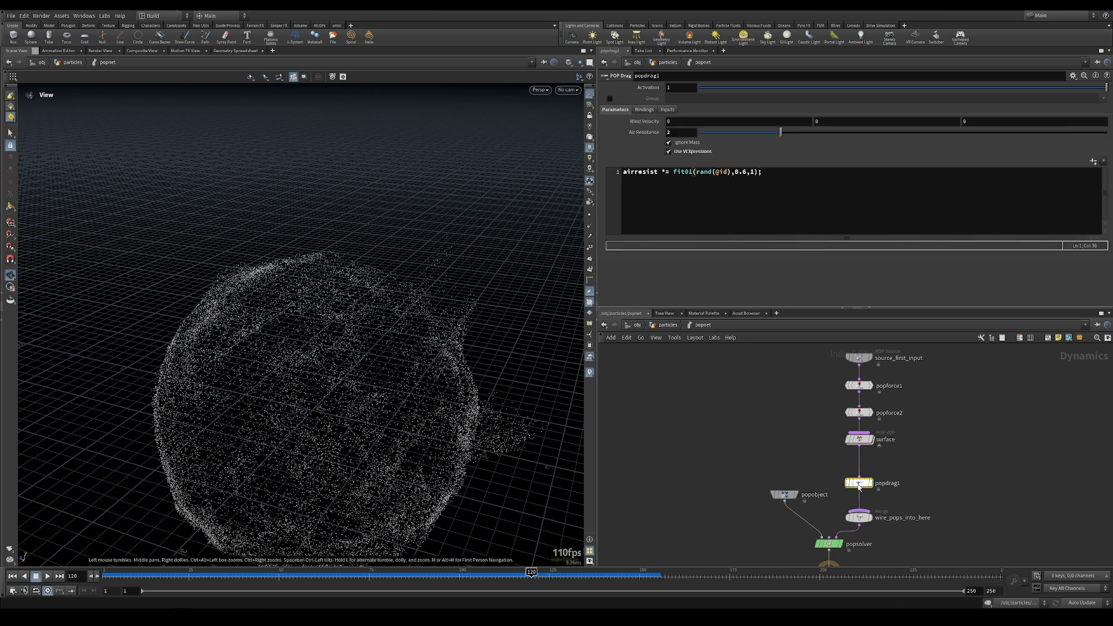
{"action": "left_click", "coordinate": [753, 173]}
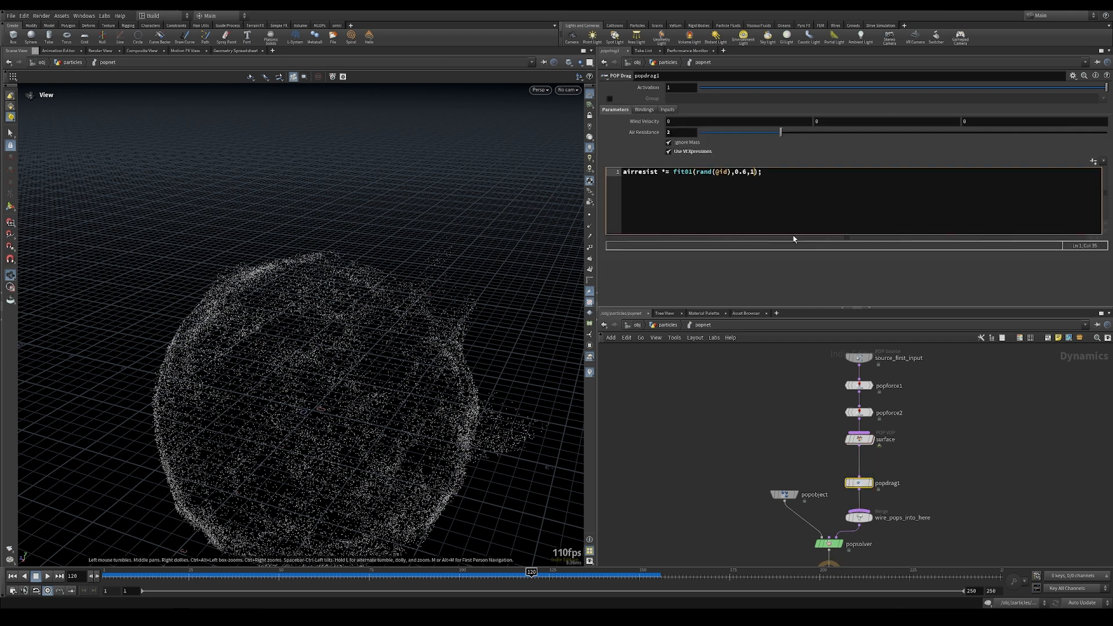
{"action": "type", "text": "*f@attract"}
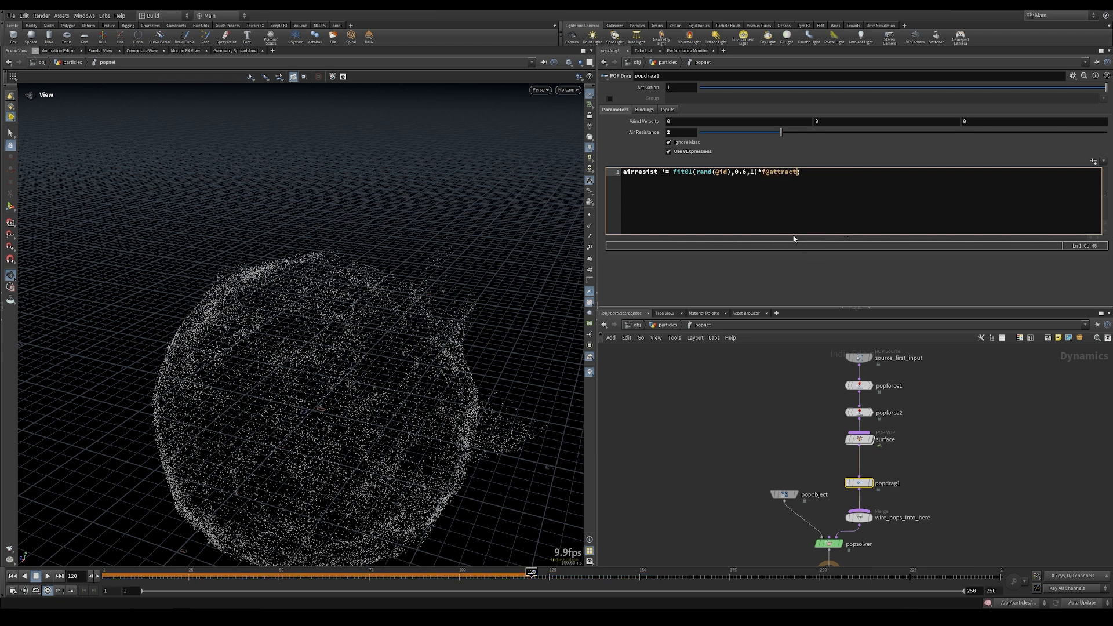
- Replay the simulation from the start, examine the particle streams up to frame 150, and return to the particles network
{"action": "left_click", "coordinate": [103, 575]}
{"action": "left_click", "coordinate": [46, 575]}
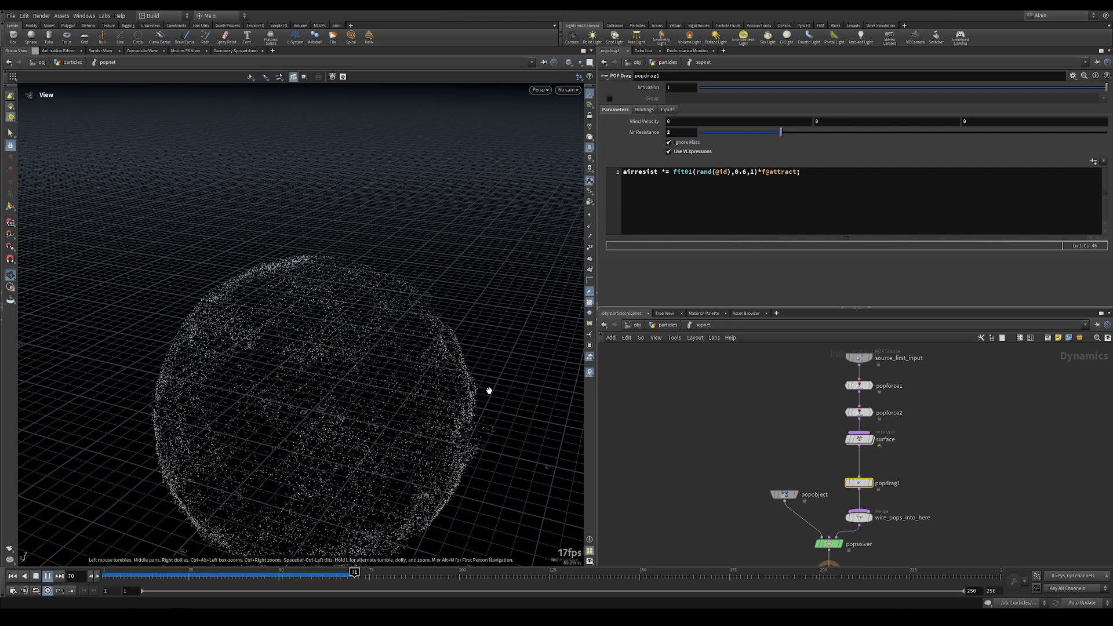
{"action": "right_click_drag", "start_coordinate": [488, 379], "coordinate": [445, 375]}
{"action": "middle_click_drag", "start_coordinate": [445, 375], "coordinate": [381, 374]}
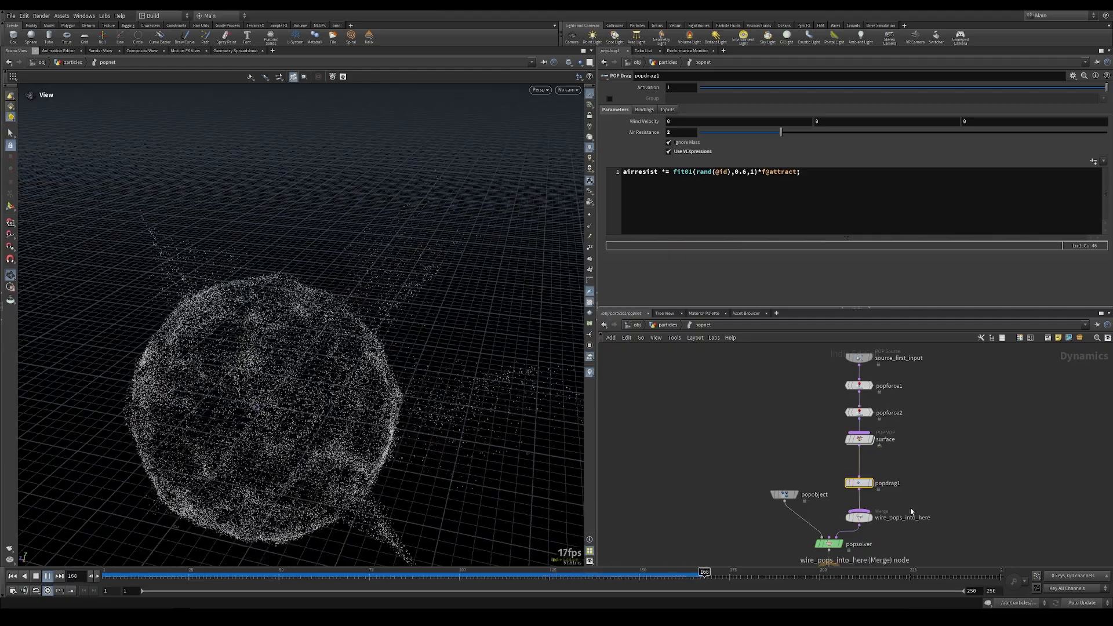
{"action": "left_click_drag", "start_coordinate": [368, 368], "coordinate": [318, 324]}
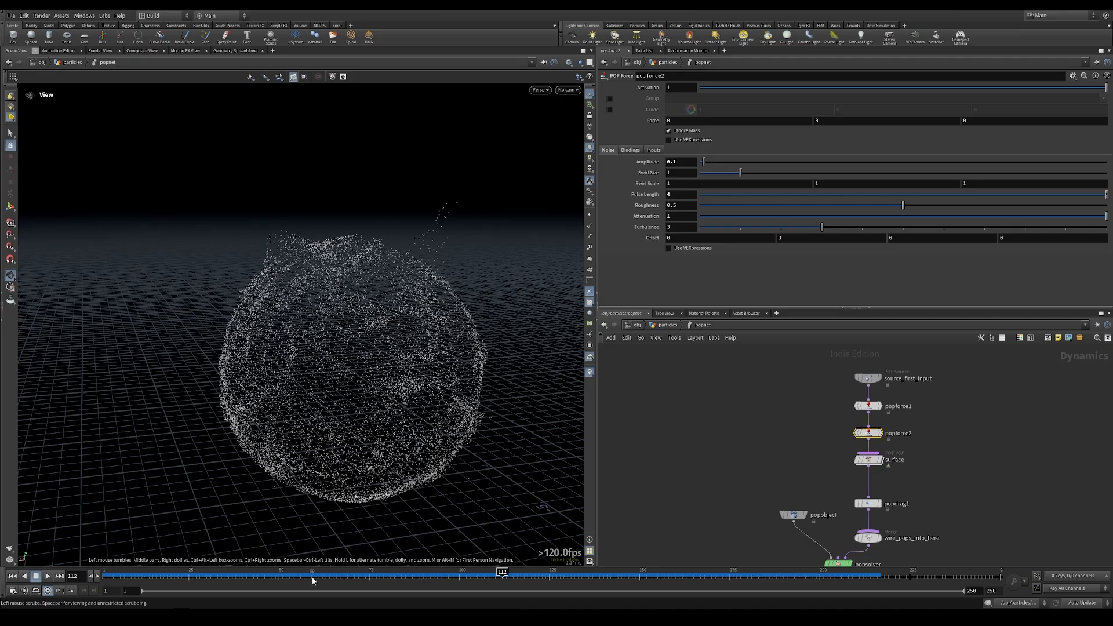
{"action": "mouse_move", "coordinate": [626, 579]}
{"action": "left_mouse_down"}
{"action": "mouse_move", "coordinate": [653, 592]}
{"action": "mouse_move", "coordinate": [639, 582]}
{"action": "left_mouse_up"}
{"action": "left_click", "coordinate": [667, 325]}
{"action": "middle_click_drag", "start_coordinate": [849, 415], "coordinate": [811, 473]}
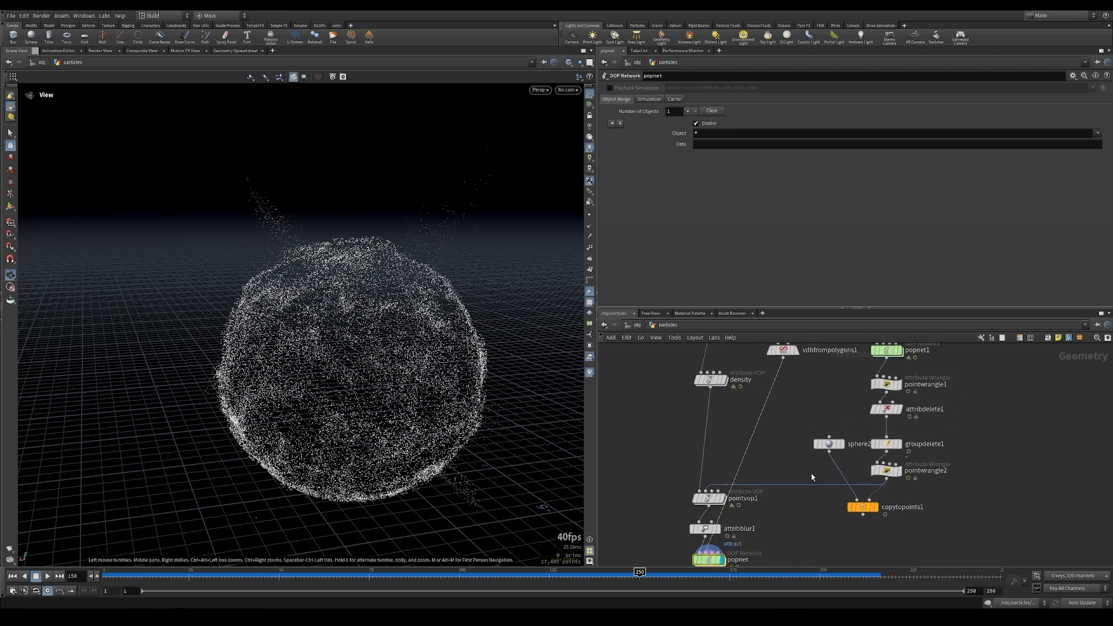
- Multiply pointwrangle2's pscale ramp expression by 0.8 and display the copytopoints1 result
{"action": "left_click", "coordinate": [885, 470]}
{"action": "scroll", "coordinate": [762, 267], "scroll_direction": "down", "scroll_amount": 1}
{"action": "scroll", "coordinate": [760, 267], "scroll_direction": "down", "scroll_amount": 1}
{"action": "left_click", "coordinate": [747, 268]}
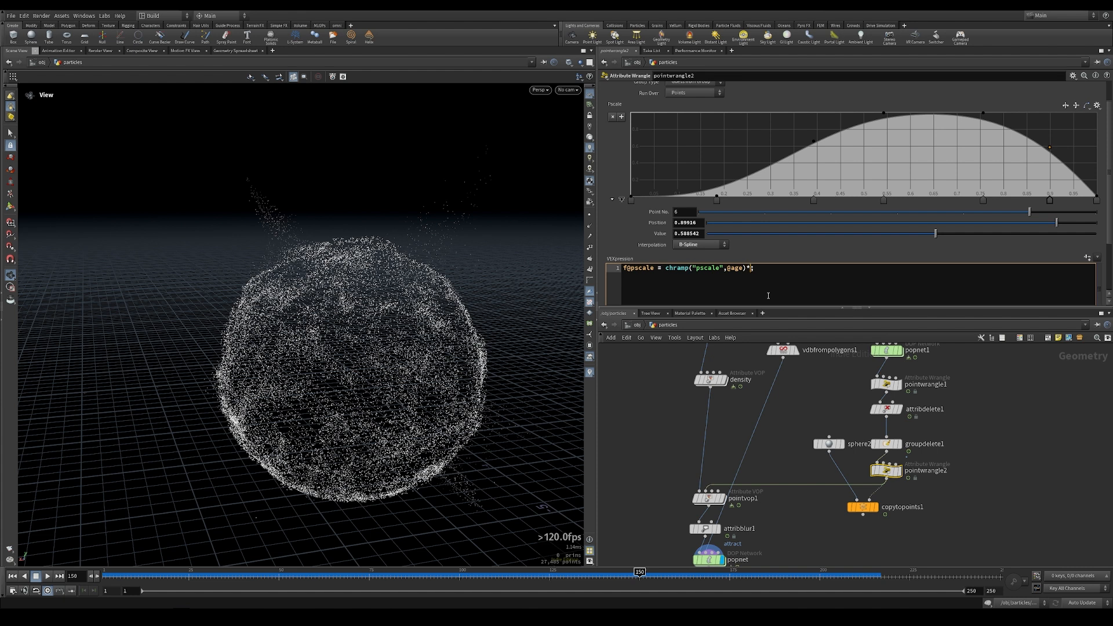
{"action": "key", "text": "ctrl+Return"}
{"action": "left_click", "coordinate": [875, 508]}
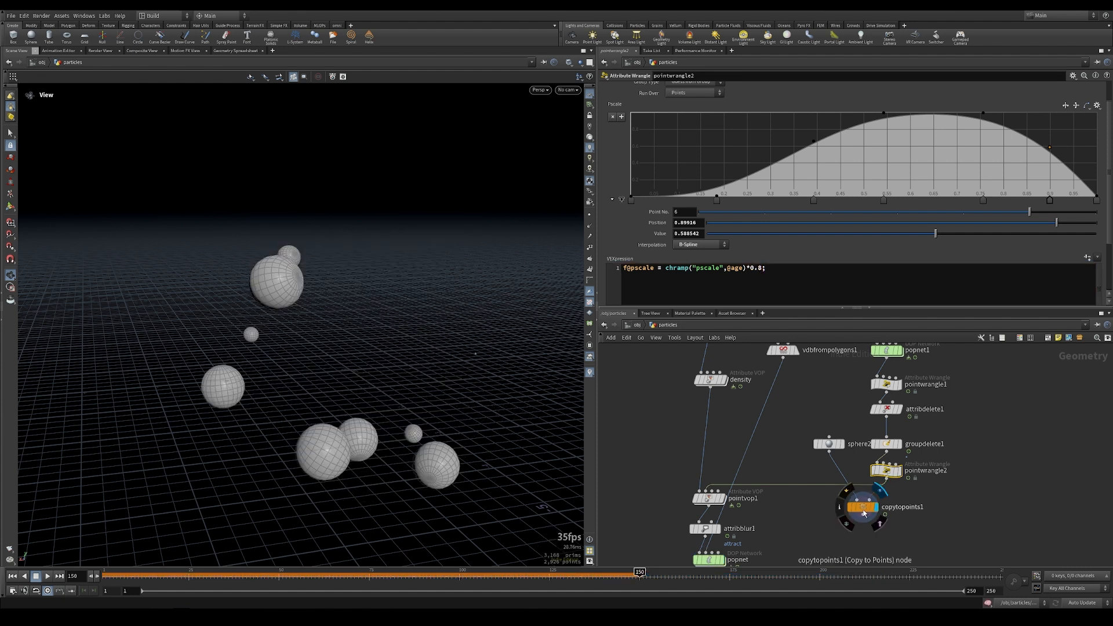
- Display popnet, set the constant birth rate of its source_first_input to 60000, and return to the particles network
{"action": "middle_click_drag", "start_coordinate": [796, 519], "coordinate": [835, 454]}
{"action": "left_click", "coordinate": [761, 495]}
{"action": "left_click", "coordinate": [750, 496]}
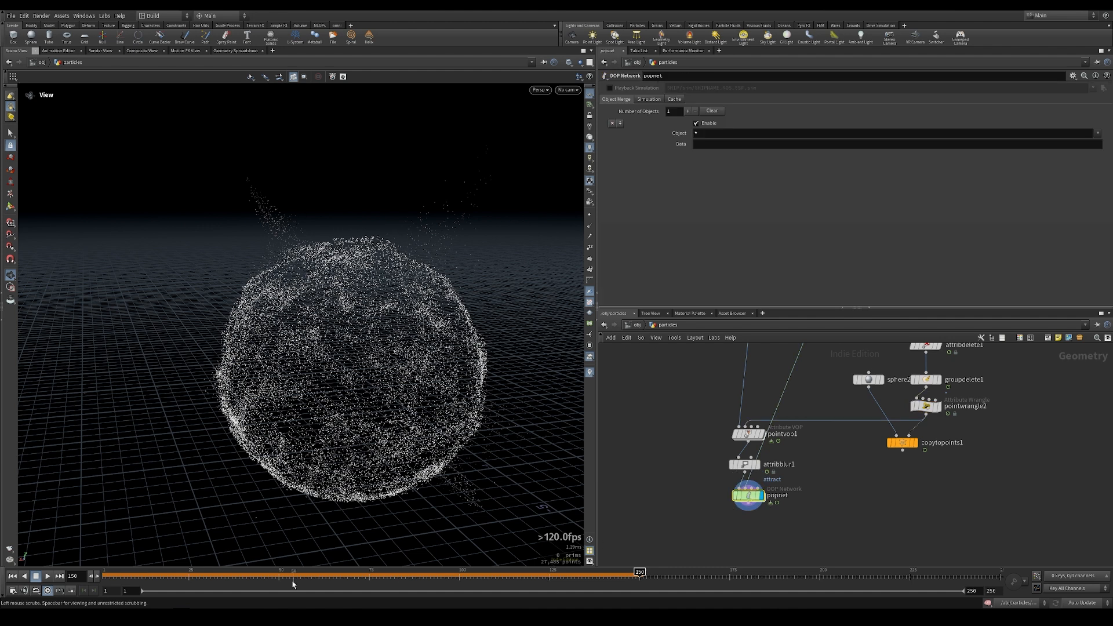
{"action": "double_click", "coordinate": [750, 496]}
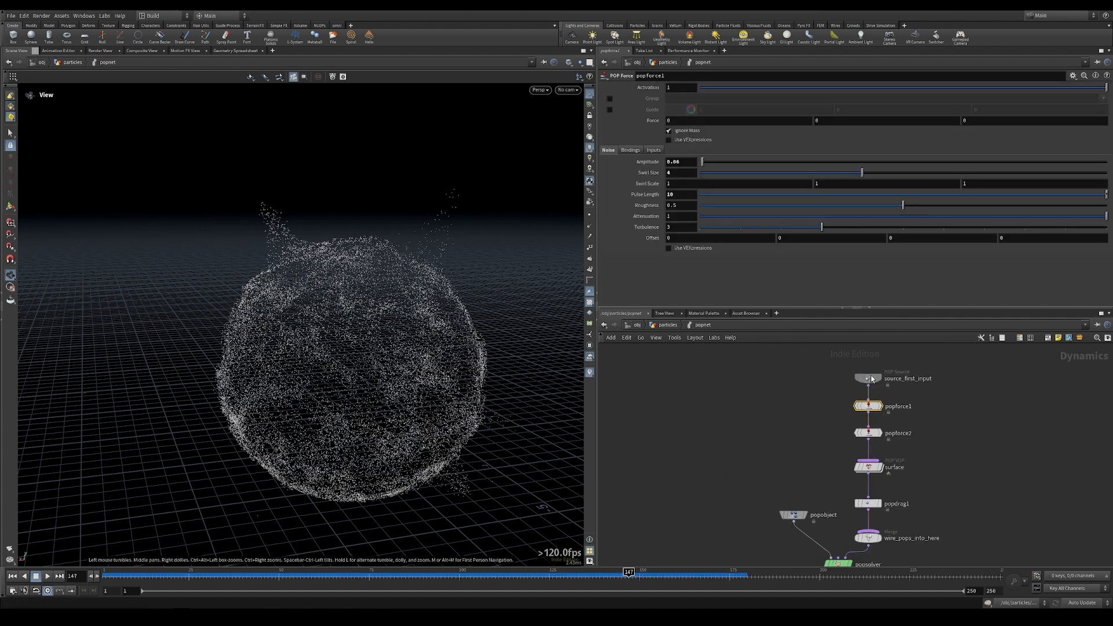
{"action": "left_click", "coordinate": [868, 378]}
{"action": "left_click", "coordinate": [627, 99]}
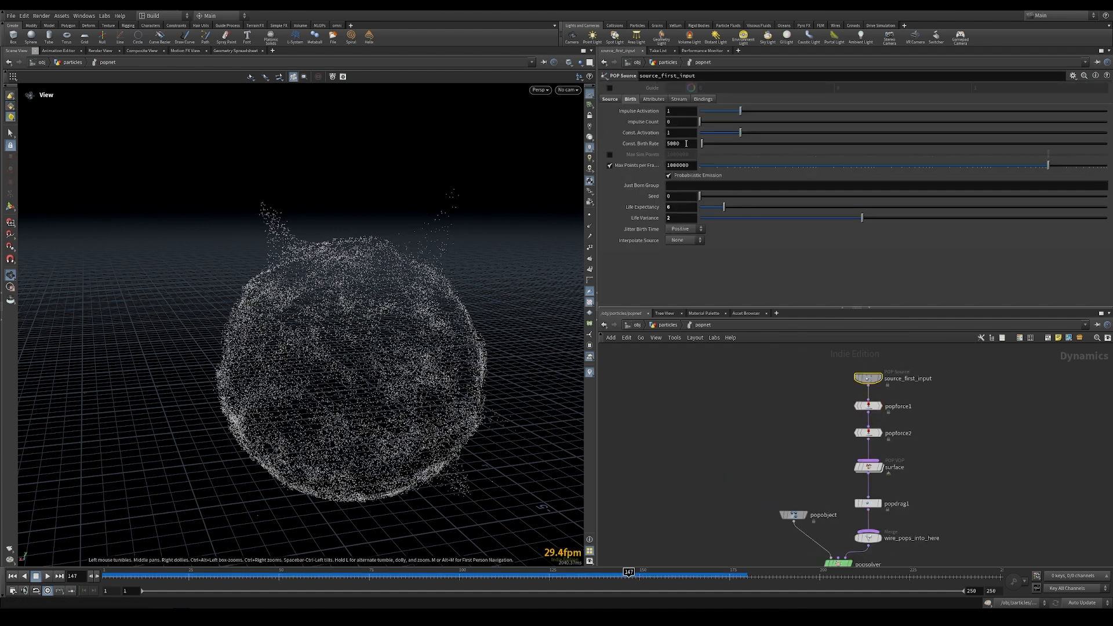
{"action": "double_click", "coordinate": [670, 143]}
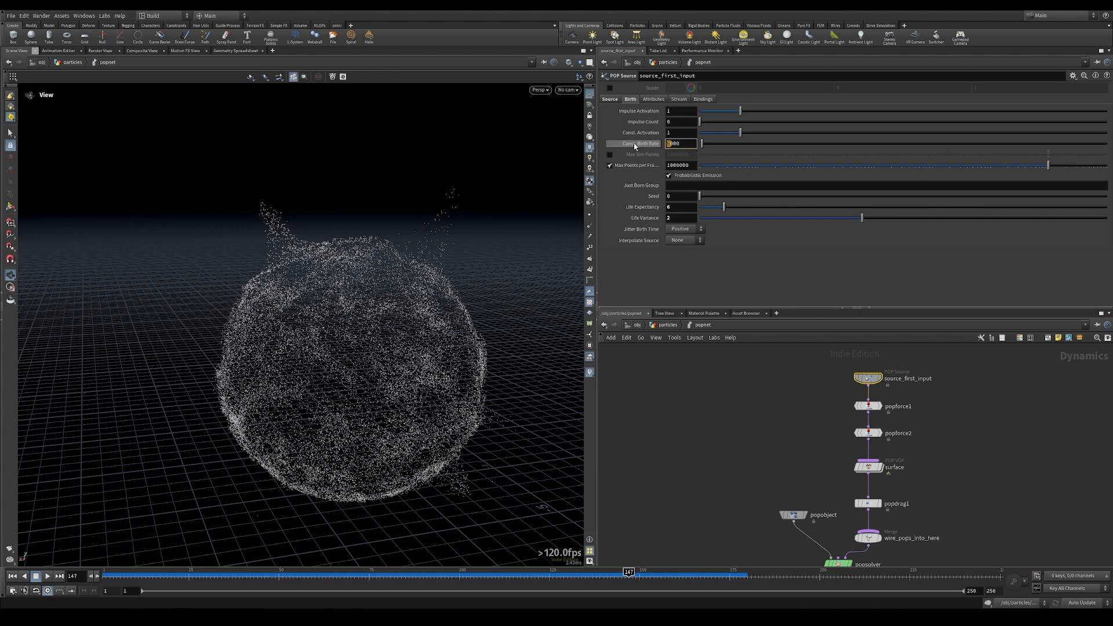
{"action": "type", "text": "60000"}
{"action": "key", "text": "Return"}
{"action": "key", "text": "u"}
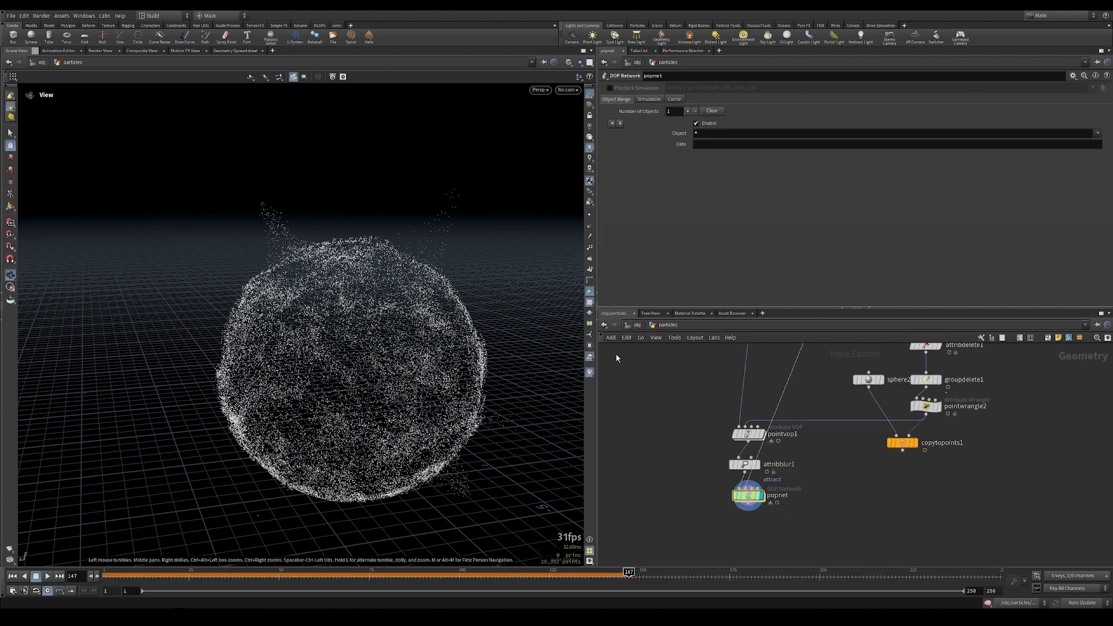
- Replay the simulation from the start and examine the denser particle eruptions up close around frame 166
{"action": "left_click", "coordinate": [13, 576]}
{"action": "left_click", "coordinate": [47, 575]}
{"action": "left_click_drag", "start_coordinate": [539, 412], "coordinate": [535, 511]}
{"action": "left_click_drag", "start_coordinate": [607, 582], "coordinate": [697, 583]}
{"action": "left_click_drag", "start_coordinate": [330, 389], "coordinate": [394, 397]}
- Add a File Cache node below popnet
{"action": "middle_click_drag", "start_coordinate": [695, 479], "coordinate": [740, 428]}
{"action": "key", "text": "Tab"}
{"action": "type", "text": "file"}
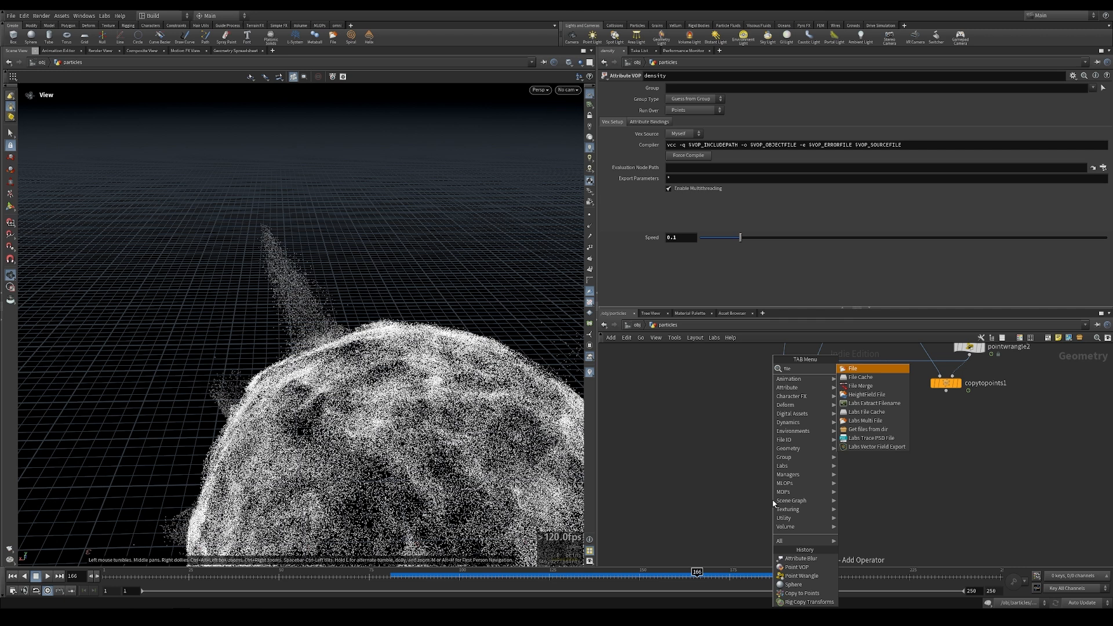
{"action": "key", "text": "Down"}
{"action": "key", "text": "Return"}
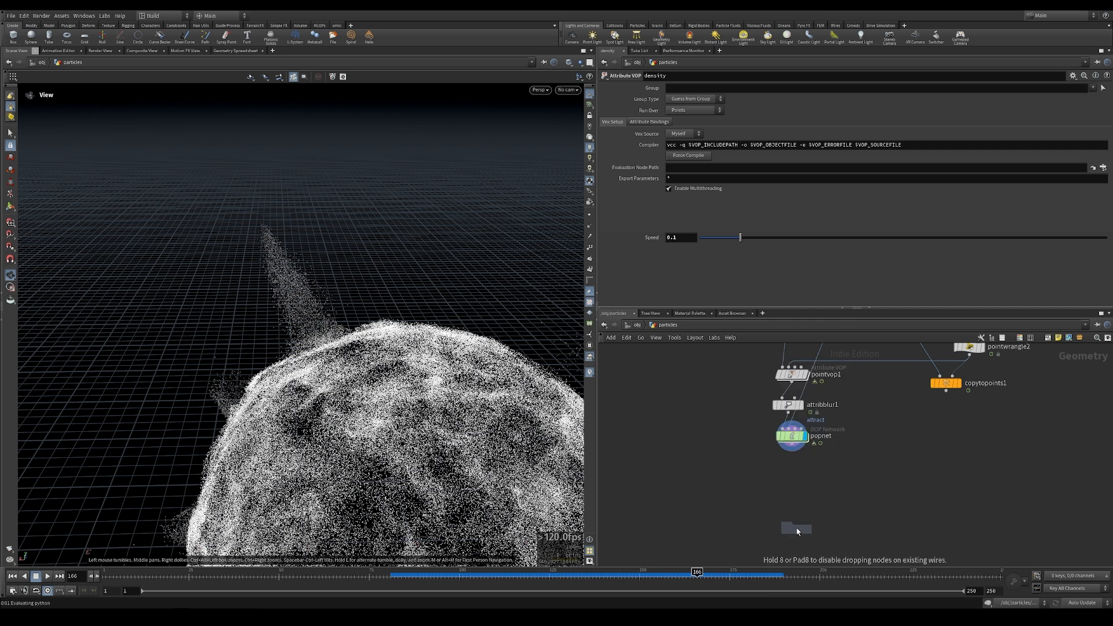
{"action": "left_click", "coordinate": [793, 528]}
- Add a Point Wrangle between popnet and the file cache, wire popnet into it and display it
{"action": "key", "text": "Tab"}
{"action": "type", "text": "wrang"}
{"action": "key", "text": "Down"}
{"action": "key", "text": "Down"}
{"action": "key", "text": "Down"}
{"action": "key", "text": "Return"}
{"action": "left_click", "coordinate": [791, 474]}
{"action": "left_click", "coordinate": [791, 484]}
{"action": "left_click", "coordinate": [783, 470]}
{"action": "left_click", "coordinate": [669, 169]}
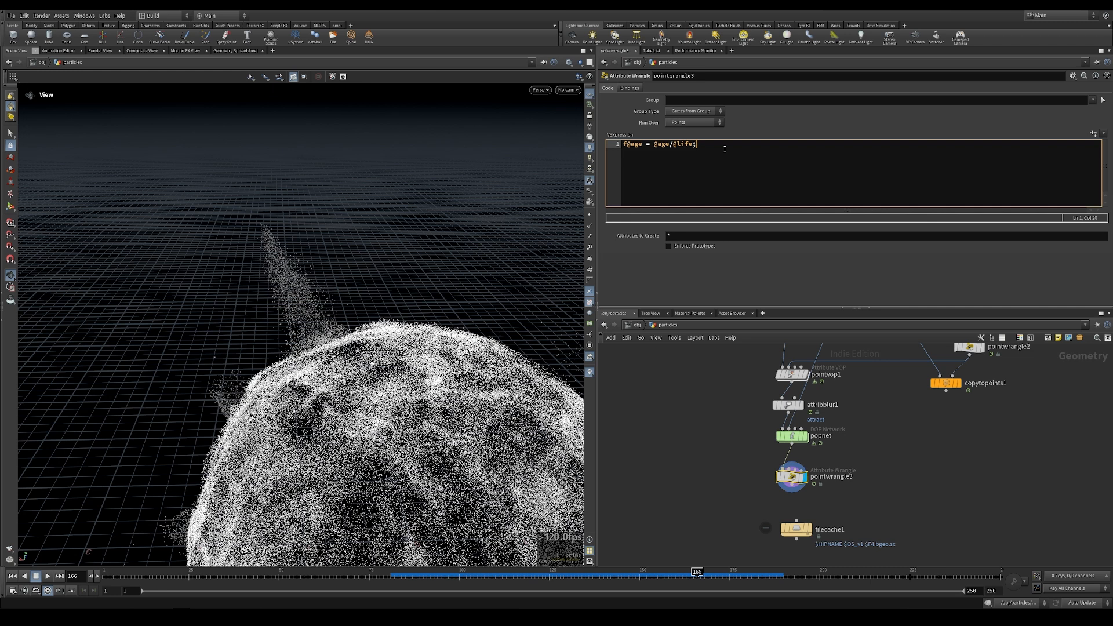
{"action": "key", "text": "Return"}
{"action": "key", "text": "Return"}
{"action": "type", "text": "f"}
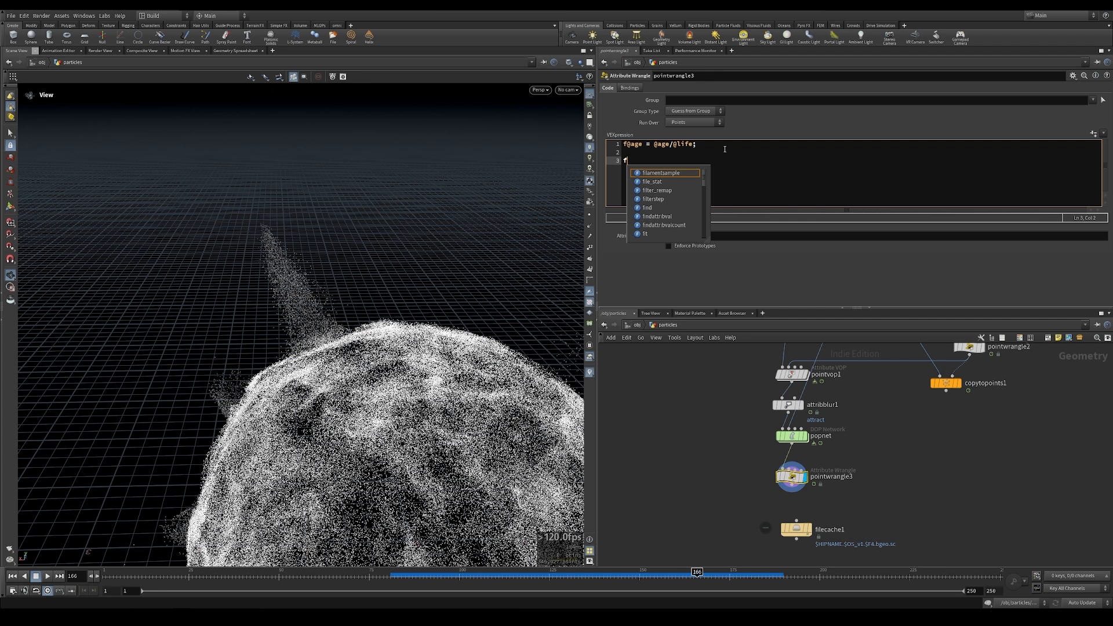
{"action": "type", "text": "@coo"}
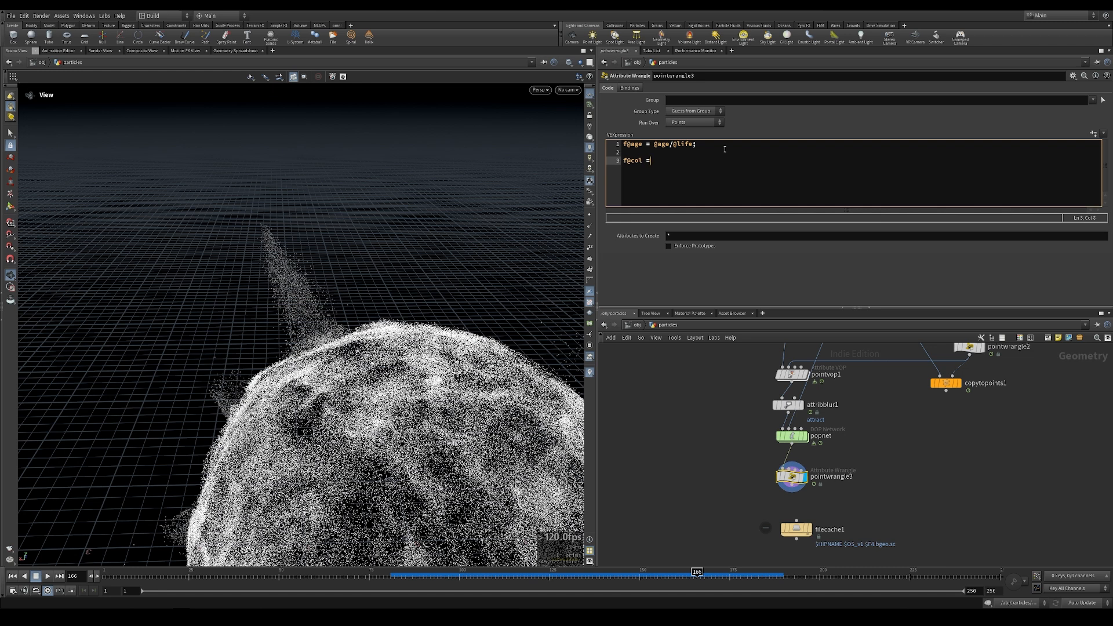
{"action": "type", "text": " fl"}
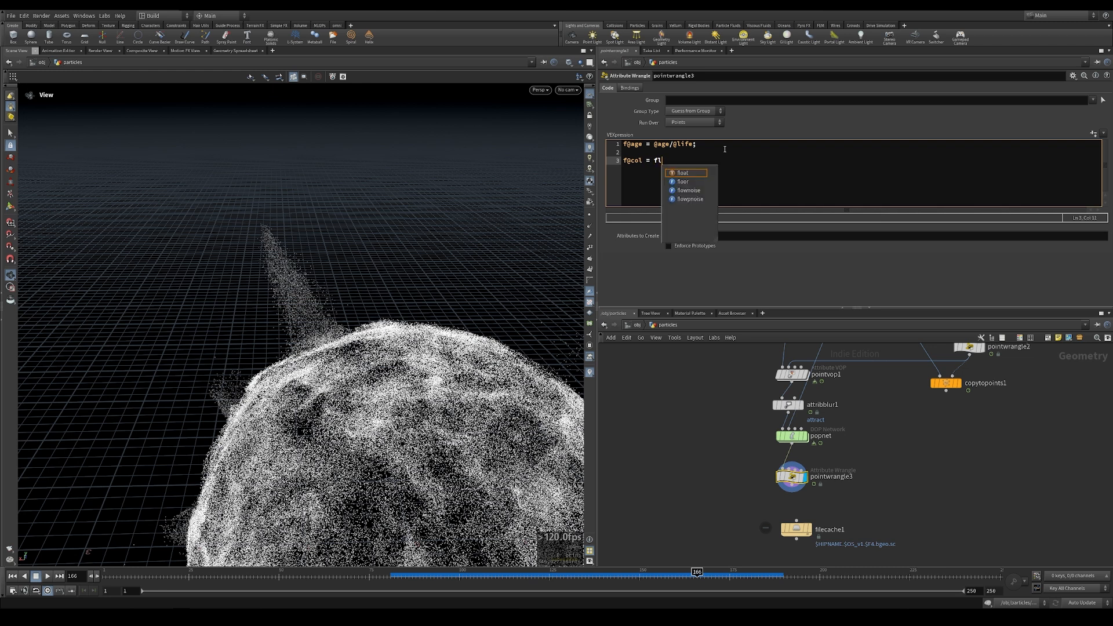
{"action": "type", "text": "oat(v@Cd);"}
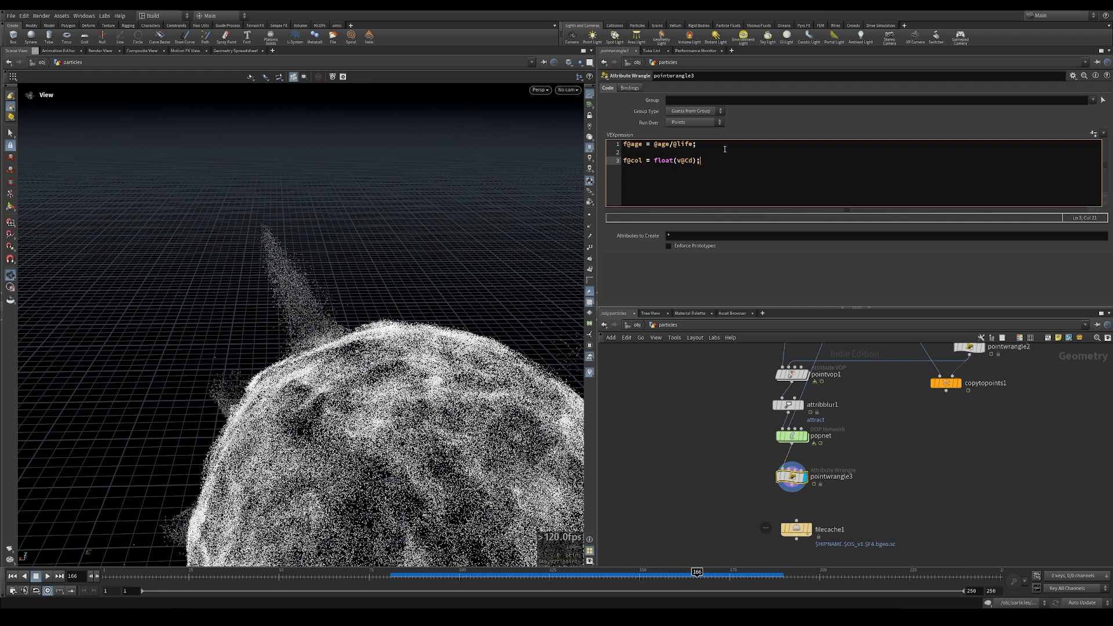
{"action": "middle_click", "coordinate": [809, 472]}
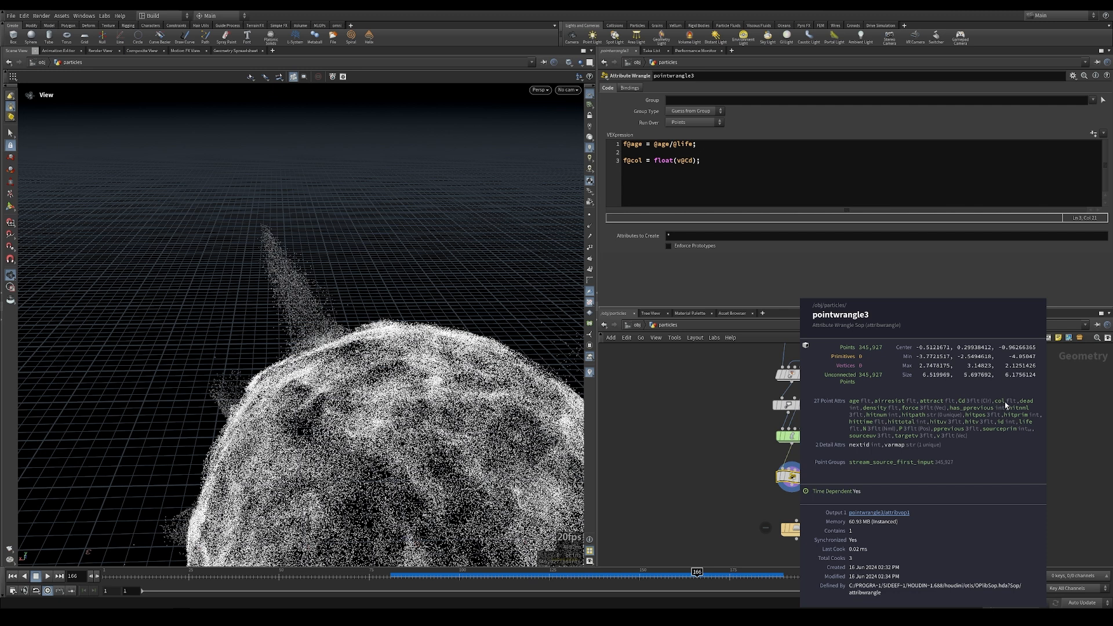
- Add an Attribute Delete after pointwrangle3 that deletes non-selected attributes and keeps only col age speed v id, and check its attributes
{"action": "middle_click_drag", "start_coordinate": [869, 510], "coordinate": [869, 407]}
{"action": "left_click_drag", "start_coordinate": [795, 425], "coordinate": [795, 472]}
{"action": "key", "text": "Tab"}
{"action": "type", "text": "attribute"}
{"action": "key", "text": "Return"}
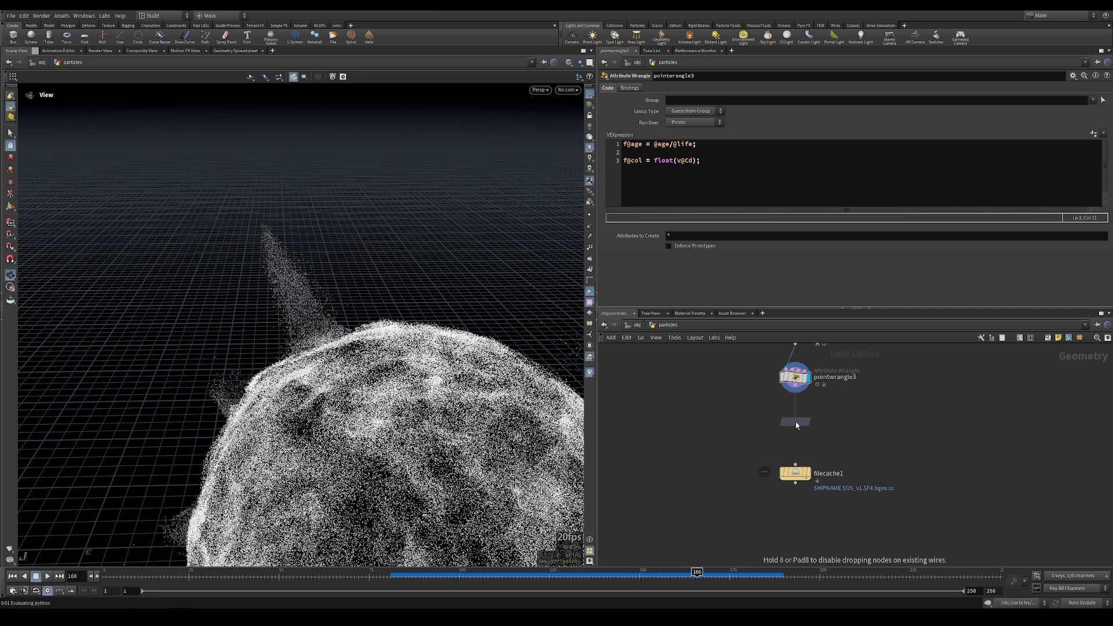
{"action": "left_click", "coordinate": [795, 421]}
{"action": "left_click", "coordinate": [670, 95]}
{"action": "left_click", "coordinate": [681, 107]}
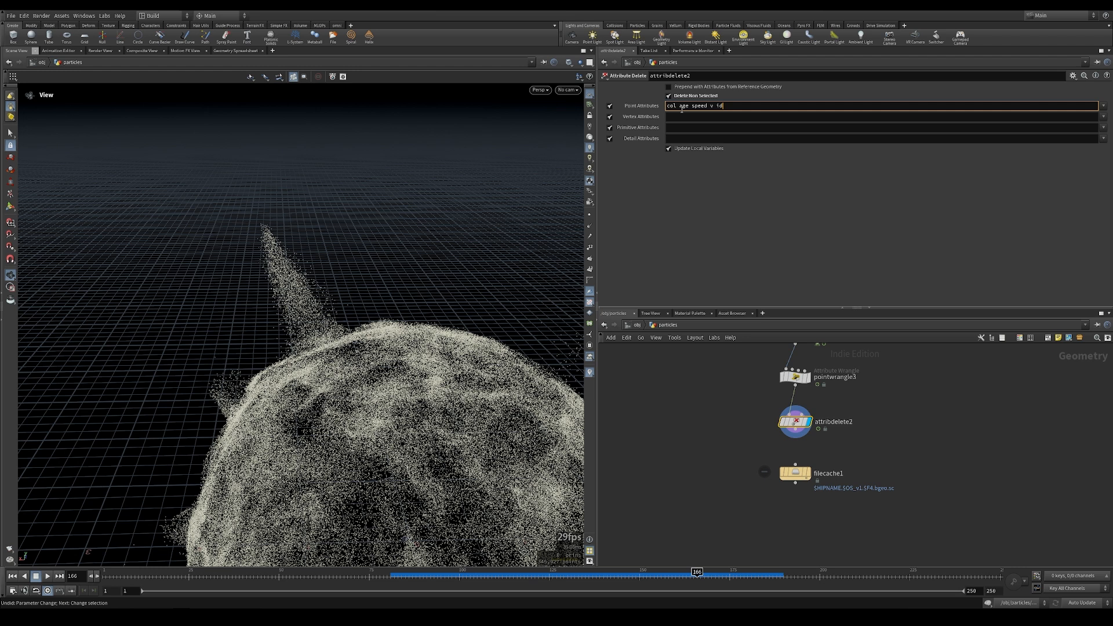
{"action": "key", "text": "Return"}
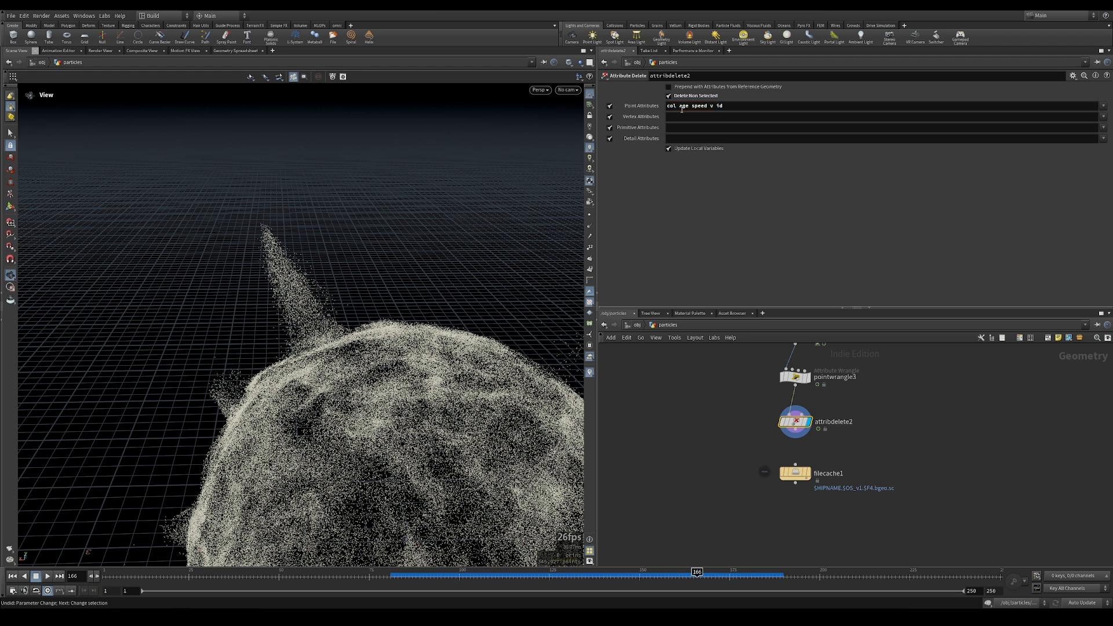
{"action": "middle_click", "coordinate": [796, 423]}
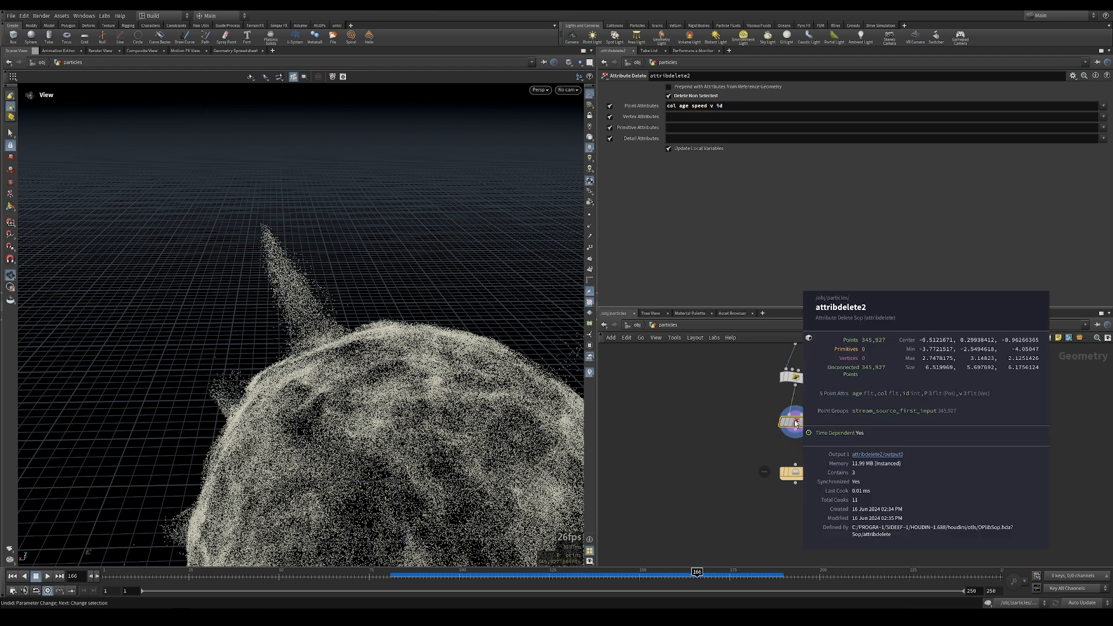
- Add a Group Delete after attribdelete2 and set its group names to * to remove all groups
{"action": "key", "text": "Tab"}
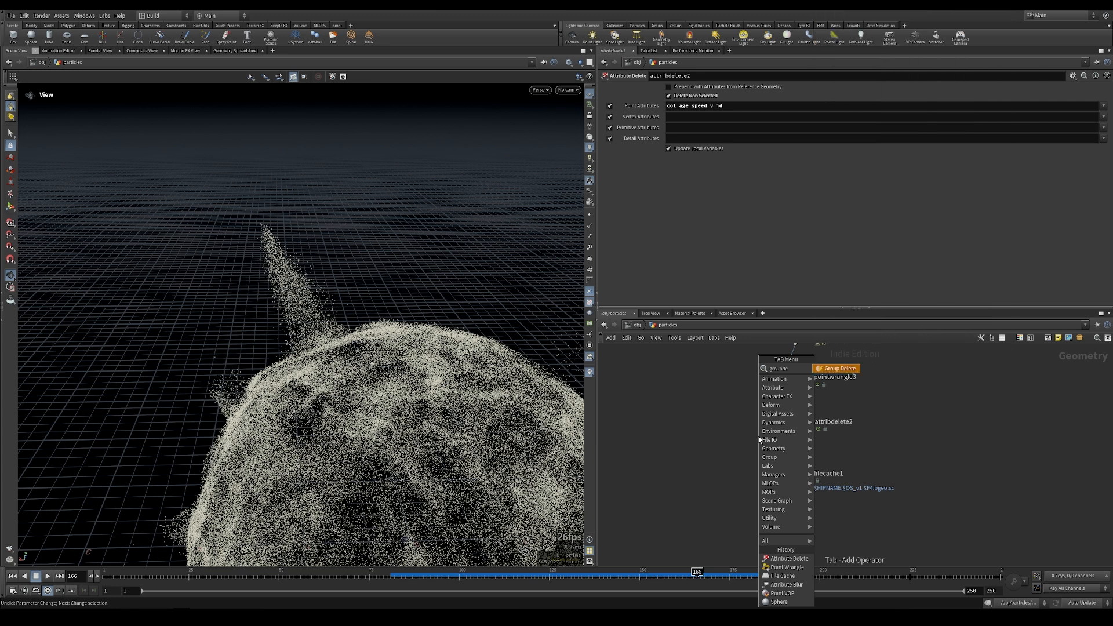
{"action": "left_click", "coordinate": [759, 439]}
{"action": "left_click", "coordinate": [794, 450]}
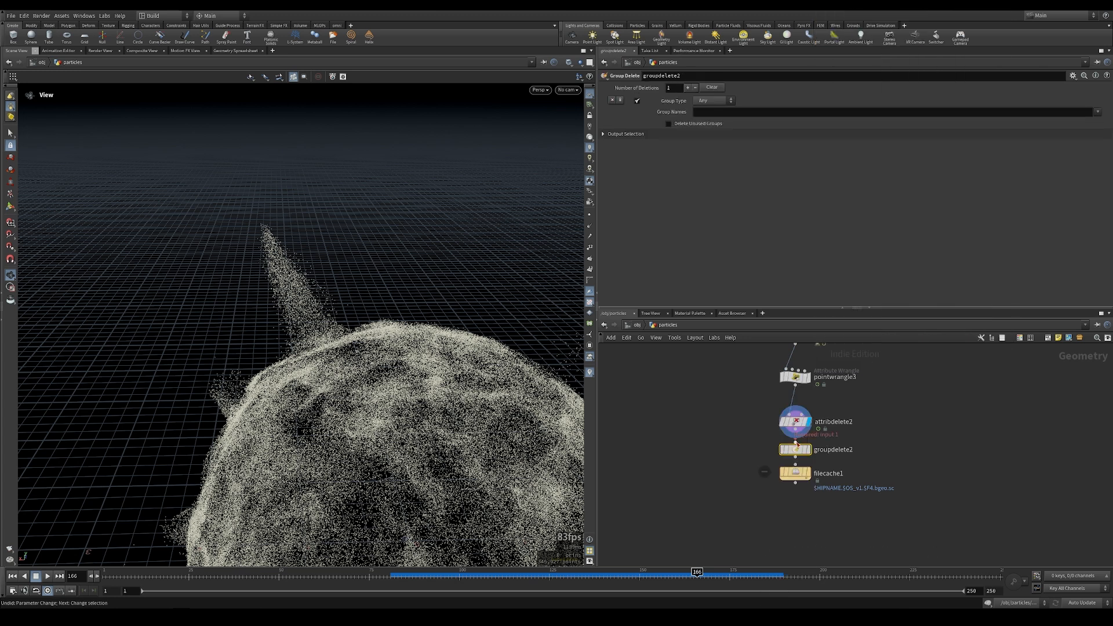
{"action": "left_click_drag", "start_coordinate": [797, 472], "coordinate": [797, 508]}
{"action": "left_click_drag", "start_coordinate": [810, 453], "coordinate": [809, 466]}
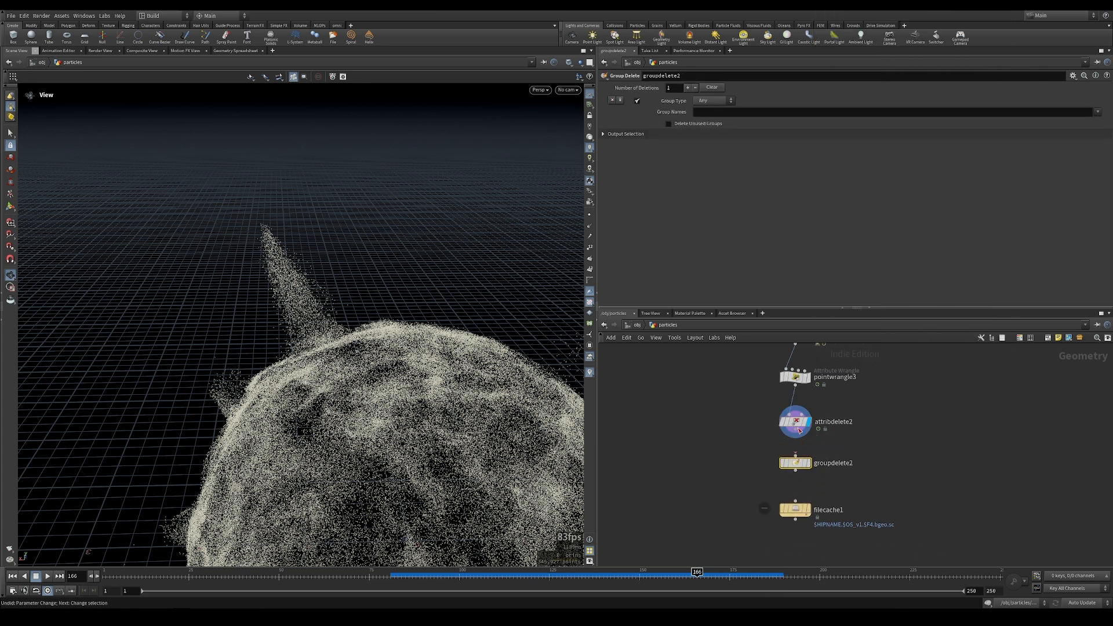
{"action": "left_click", "coordinate": [809, 466]}
{"action": "left_click", "coordinate": [736, 111]}
{"action": "type", "text": "*"}
{"action": "key", "text": "Return"}
- Wire groupdelete2 into filecache1, display it, and set an explicit geometry file path of E:/_SIM/Particle_Sun/PSun_01.$F4.bgeo.sc
{"action": "left_click", "coordinate": [795, 470]}
{"action": "left_click", "coordinate": [795, 501]}
{"action": "left_click", "coordinate": [809, 505]}
{"action": "left_click", "coordinate": [797, 509]}
{"action": "middle_click_drag", "start_coordinate": [897, 500], "coordinate": [948, 431]}
{"action": "left_click", "coordinate": [688, 99]}
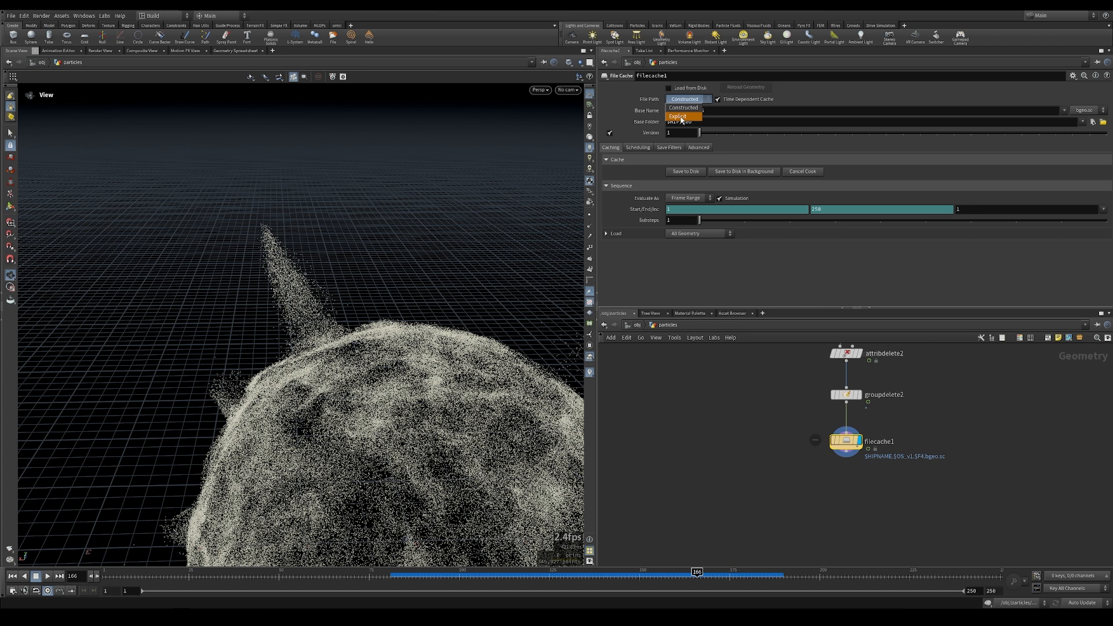
{"action": "left_click", "coordinate": [682, 117]}
{"action": "left_click", "coordinate": [823, 112]}
{"action": "type", "text": "E:/_SIM/Particle_Sun/PSun_01.$F4.bgeo.sc"}
{"action": "key", "text": "Return"}
- Add a Null after filecache1, wire it in and name it OUT_PARTICLES
{"action": "key", "text": "Tab"}
{"action": "type", "text": "null"}
{"action": "key", "text": "Return"}
{"action": "left_click", "coordinate": [848, 505]}
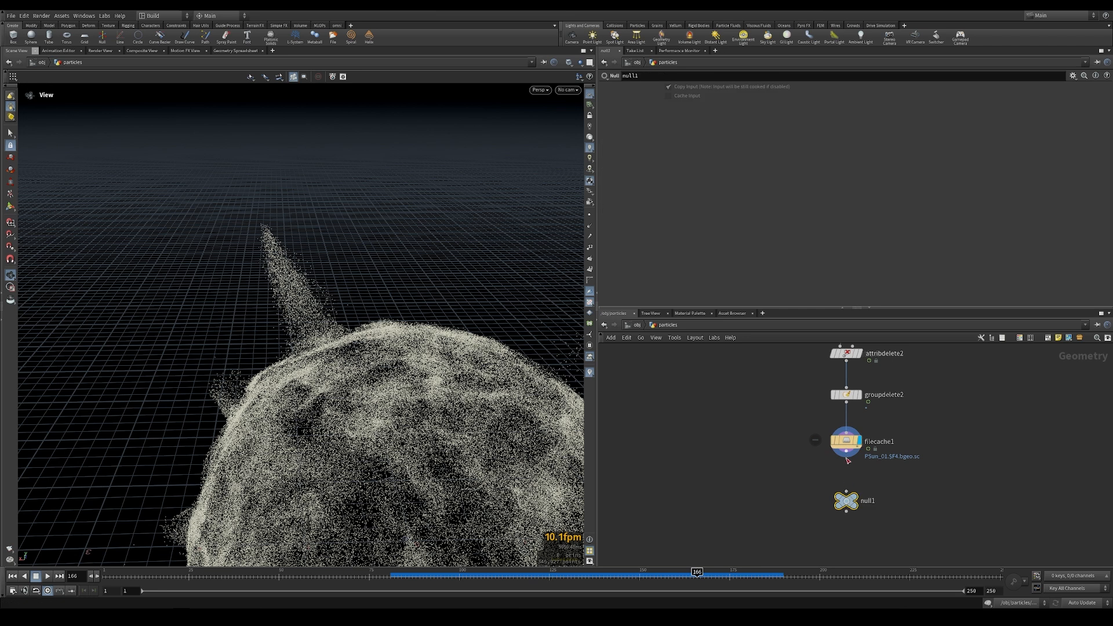
{"action": "double_click", "coordinate": [867, 503]}
{"action": "type", "text": "OUT_PARTICLES"}
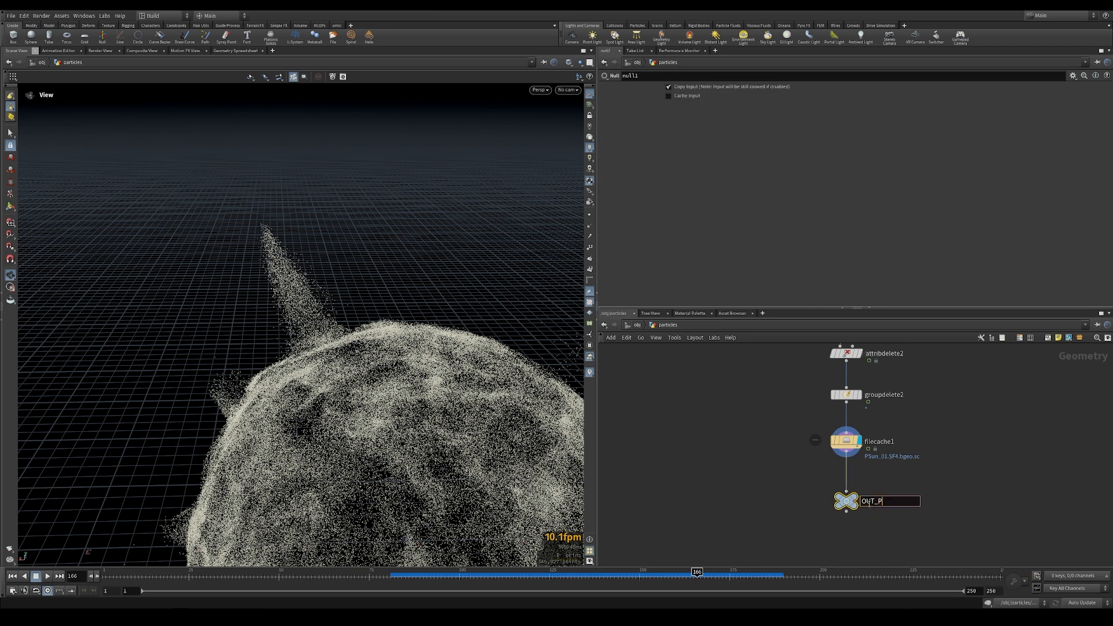
{"action": "key", "text": "Return"}
- Raise the constant birth rate of popnet's source_first_input to 600000
{"action": "left_click", "coordinate": [915, 450]}
{"action": "middle_click_drag", "start_coordinate": [761, 424], "coordinate": [763, 485]}
{"action": "double_click", "coordinate": [830, 442]}
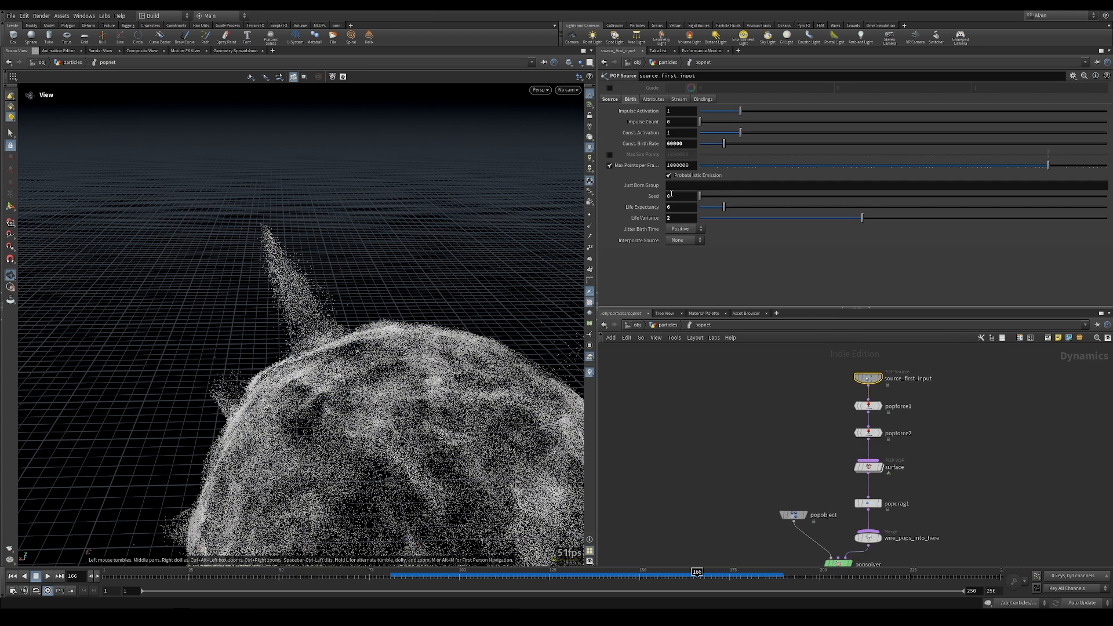
{"action": "left_click", "coordinate": [679, 143]}
{"action": "type", "text": "0"}
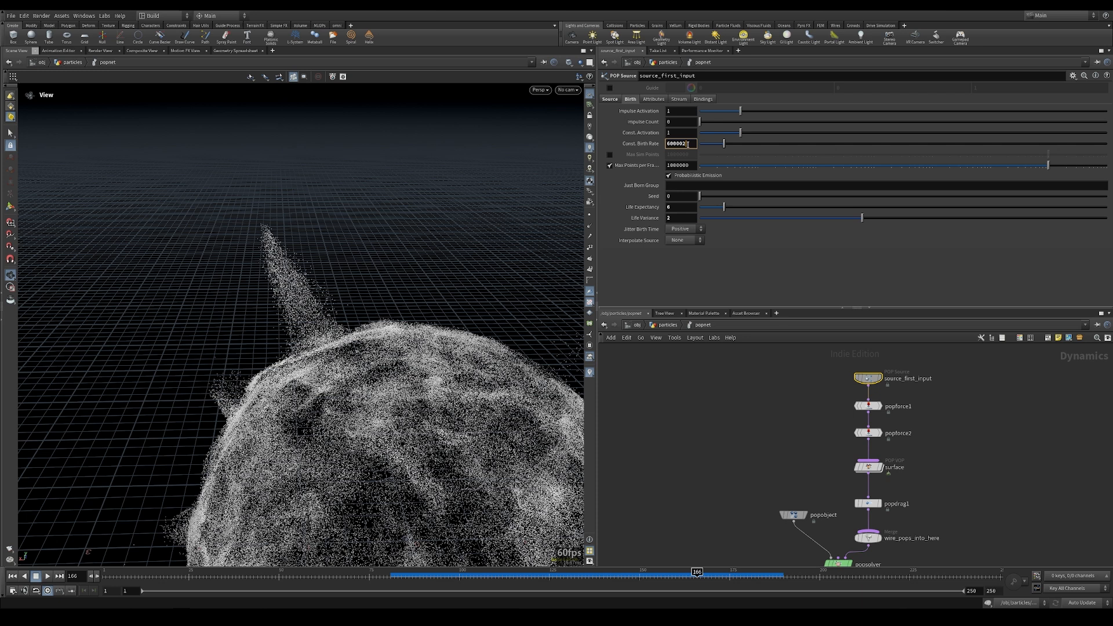
{"action": "key", "text": "Return"}
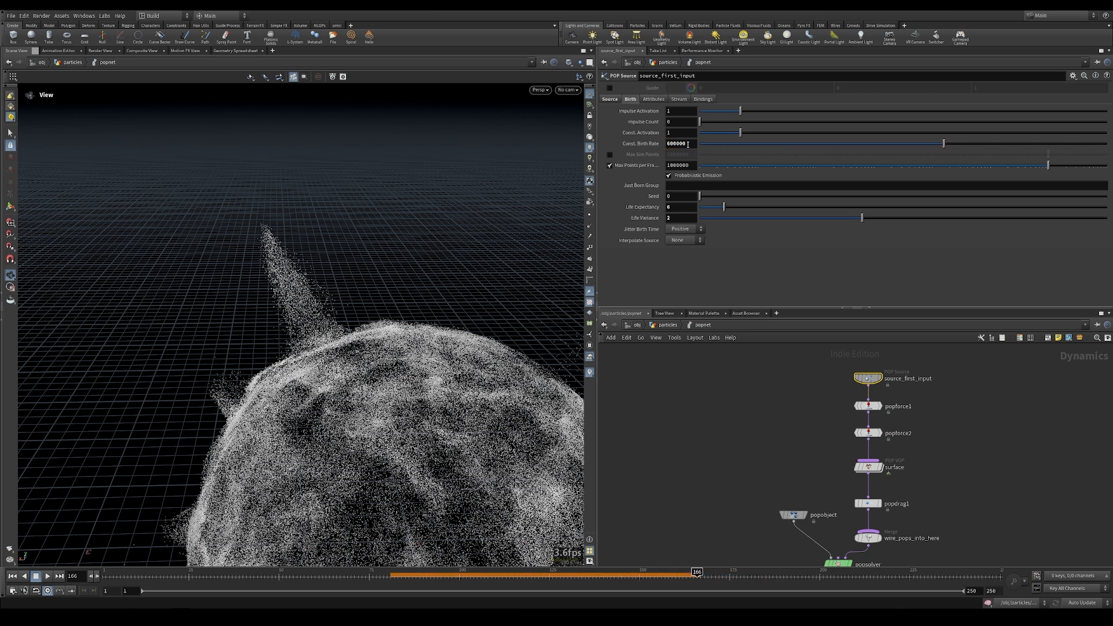
- Return to the particles network and save filecache1's frame range to disk
{"action": "left_click", "coordinate": [665, 324]}
{"action": "scroll", "coordinate": [747, 406], "scroll_direction": "up", "scroll_amount": 2}
{"action": "left_click", "coordinate": [849, 401]}
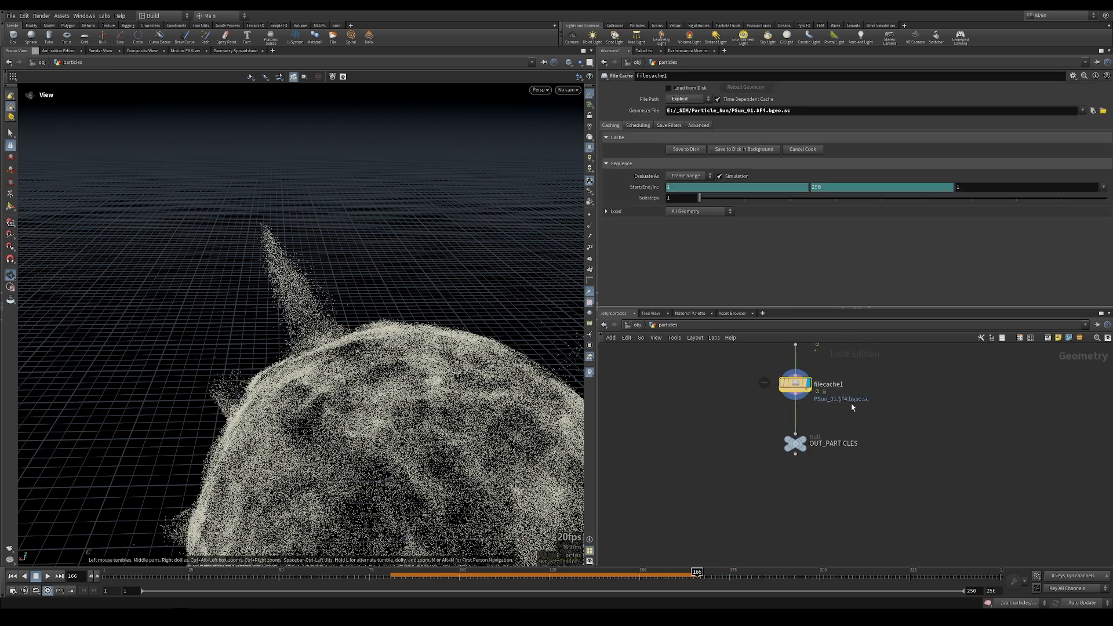
{"action": "left_click", "coordinate": [685, 149]}
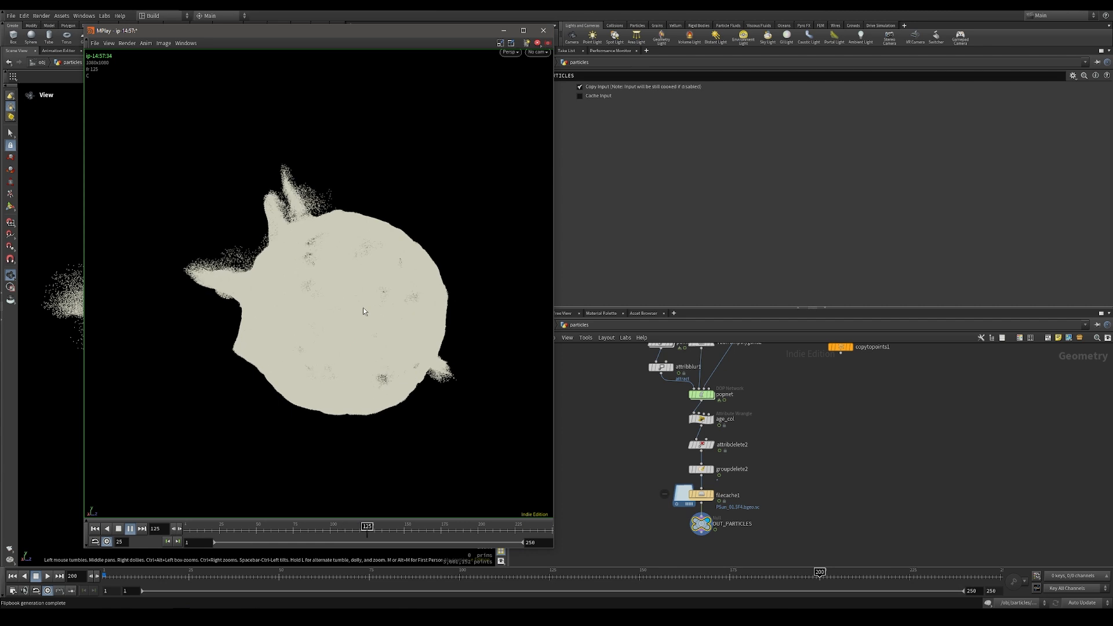
- Close the MPlay flipbook preview and switch the network from obj to the Solaris stage
{"action": "left_click", "coordinate": [543, 31]}
{"action": "left_click", "coordinate": [547, 328]}
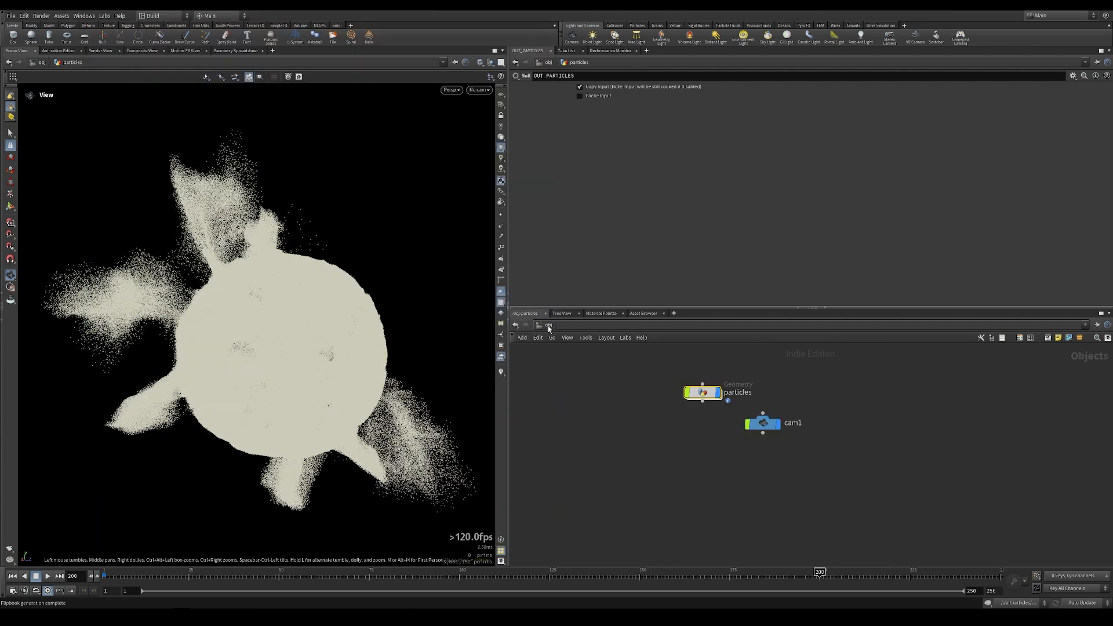
{"action": "left_click", "coordinate": [547, 325]}
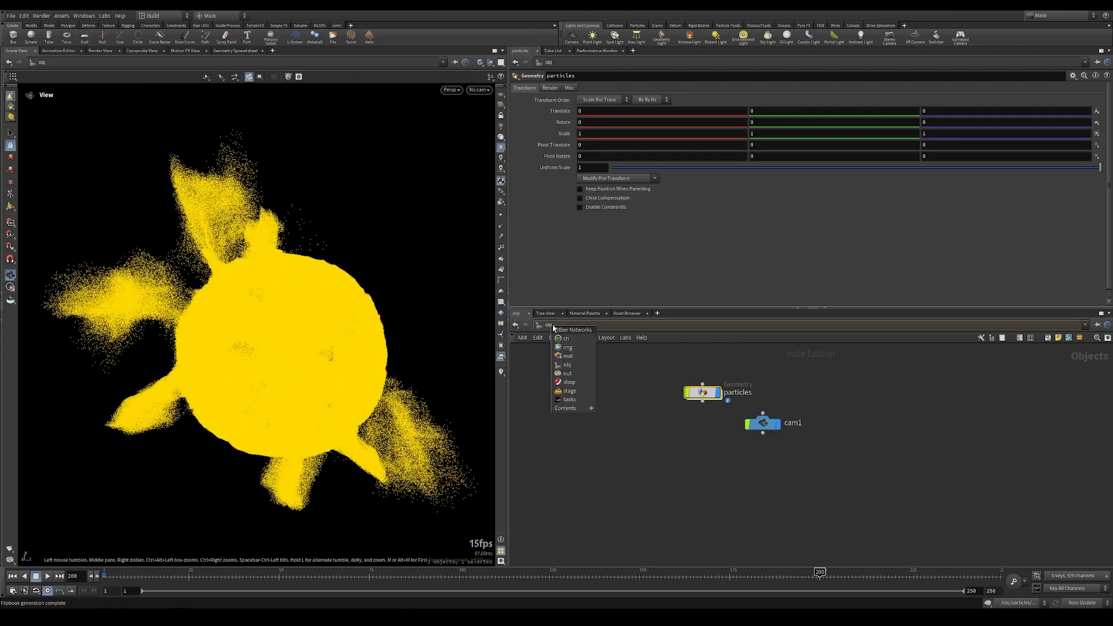
{"action": "left_click", "coordinate": [570, 390]}
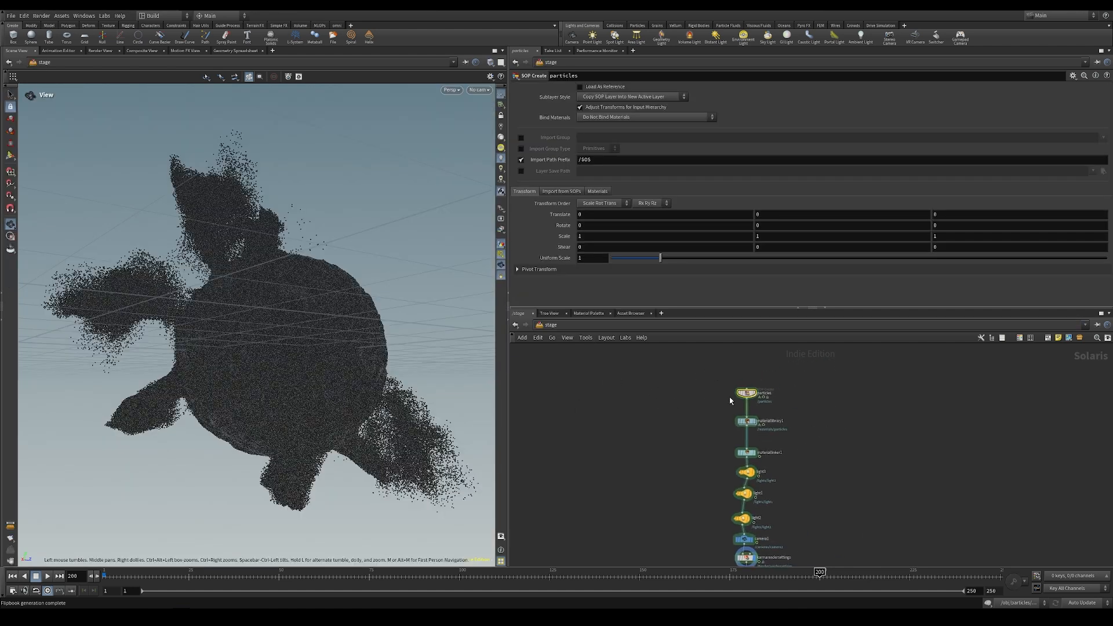
- Open the particles SOP Create node and view its internal object merge and pointwrangle1 pscale setup
{"action": "scroll", "coordinate": [729, 400], "scroll_direction": "up", "scroll_amount": 2}
{"action": "middle_click_drag", "start_coordinate": [821, 417], "coordinate": [819, 443]}
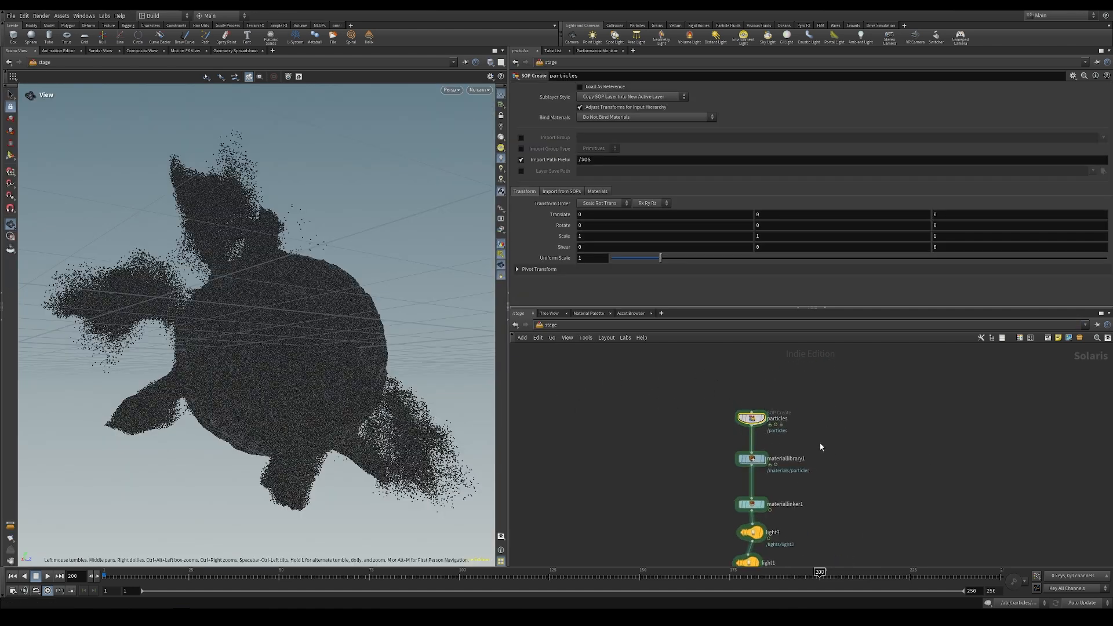
{"action": "double_click", "coordinate": [753, 419]}
{"action": "middle_click_drag", "start_coordinate": [659, 463], "coordinate": [699, 442]}
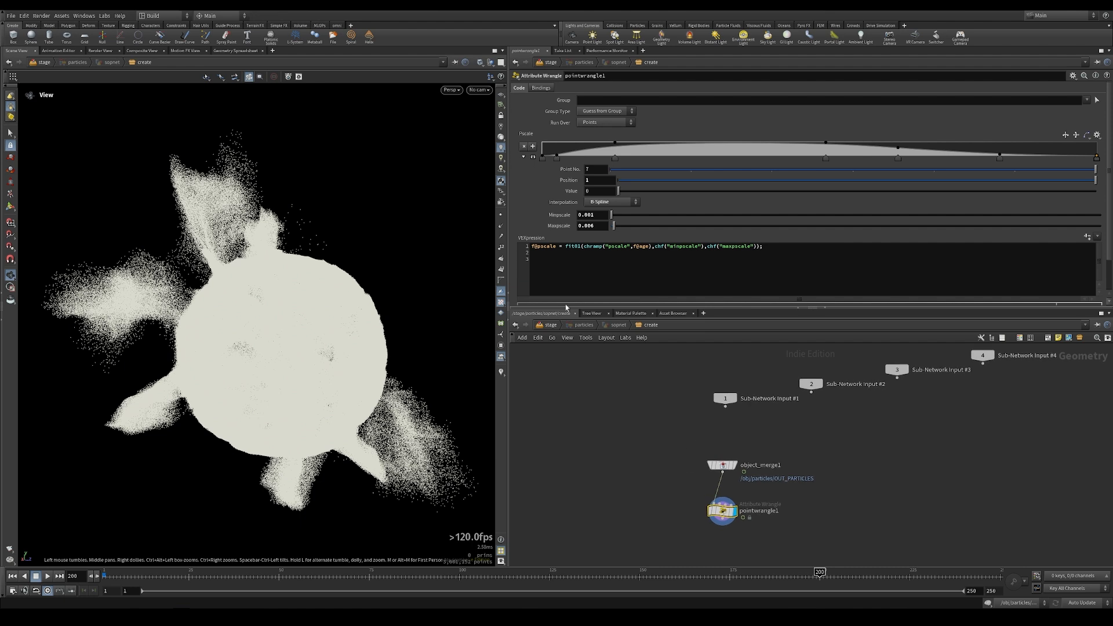
- Enlarge pointwrangle1's pscale ramp and examine its curve along with the Minpscale and Maxpscale settings
{"action": "middle_click_drag", "start_coordinate": [579, 360], "coordinate": [558, 305]}
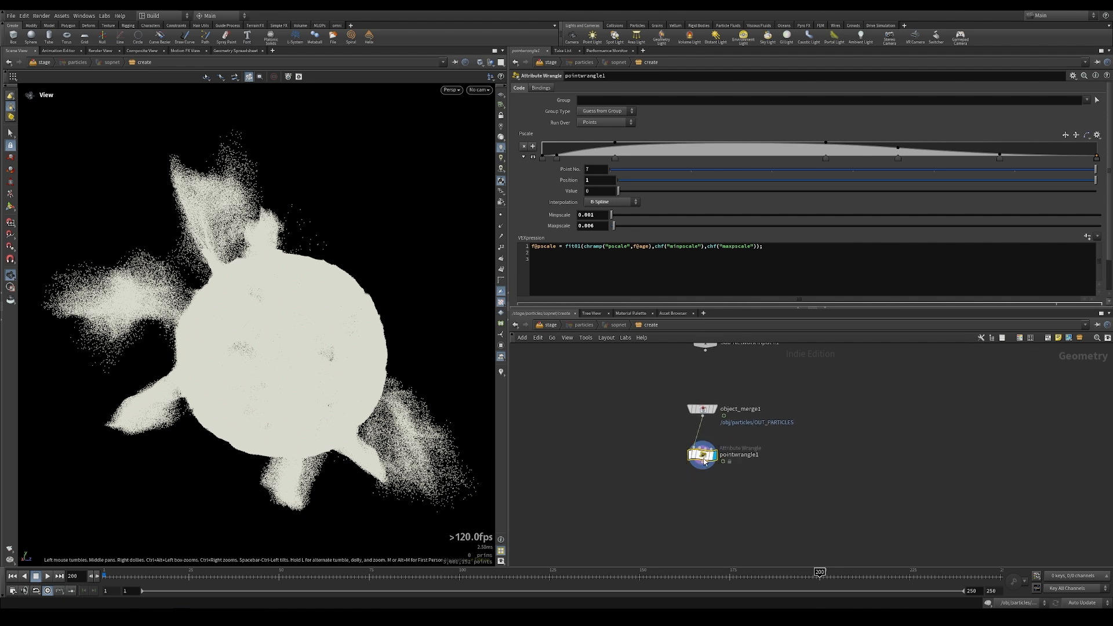
{"action": "left_click_drag", "start_coordinate": [677, 306], "coordinate": [677, 360]}
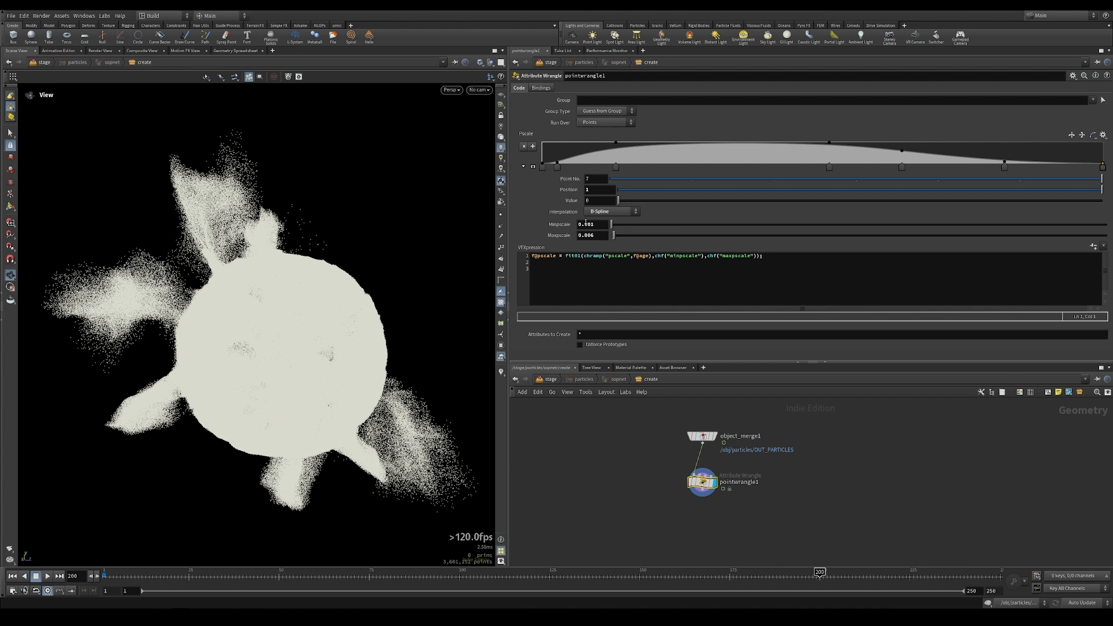
{"action": "left_click", "coordinate": [533, 167]}
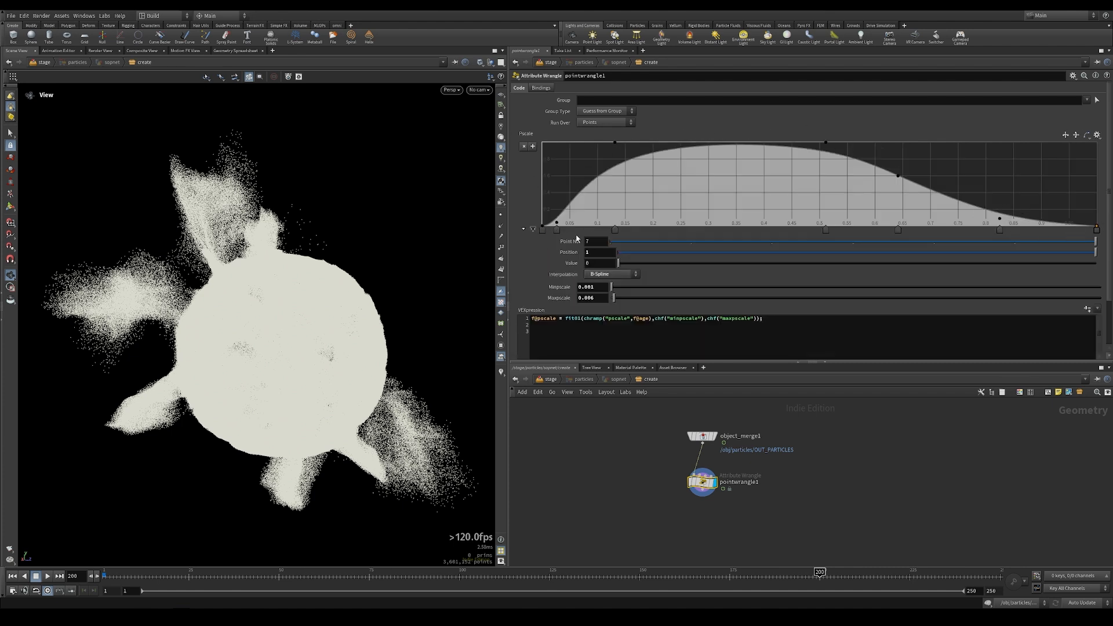
- Return to the stage, open the particles material inside materiallibrary1, and inspect mtlxgeompropvalue3's geometry property
{"action": "left_click", "coordinate": [549, 379]}
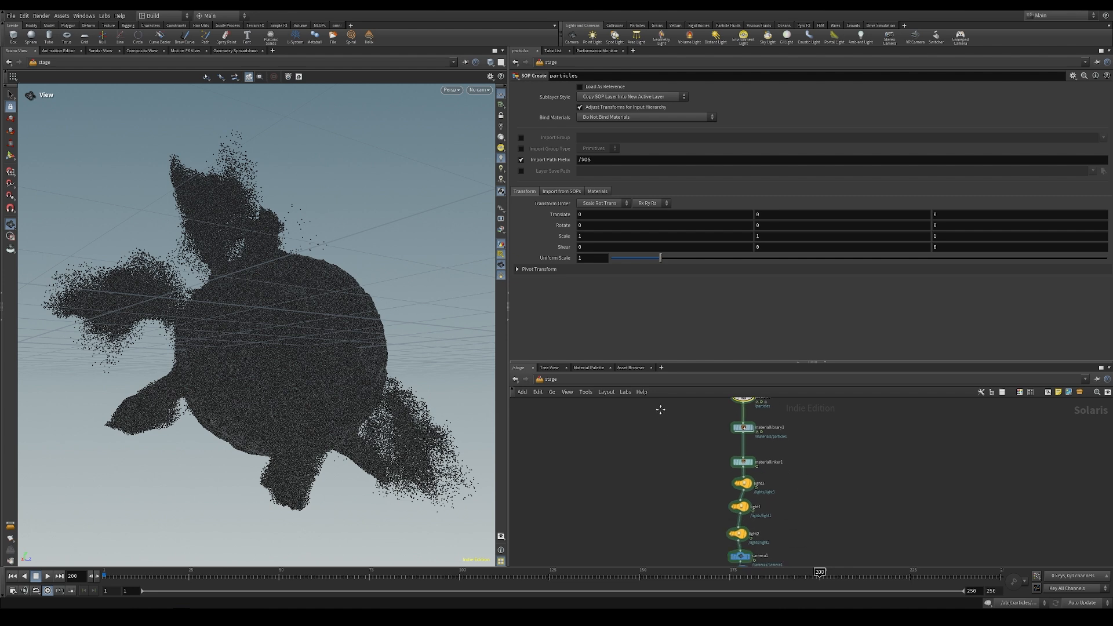
{"action": "double_click", "coordinate": [735, 450]}
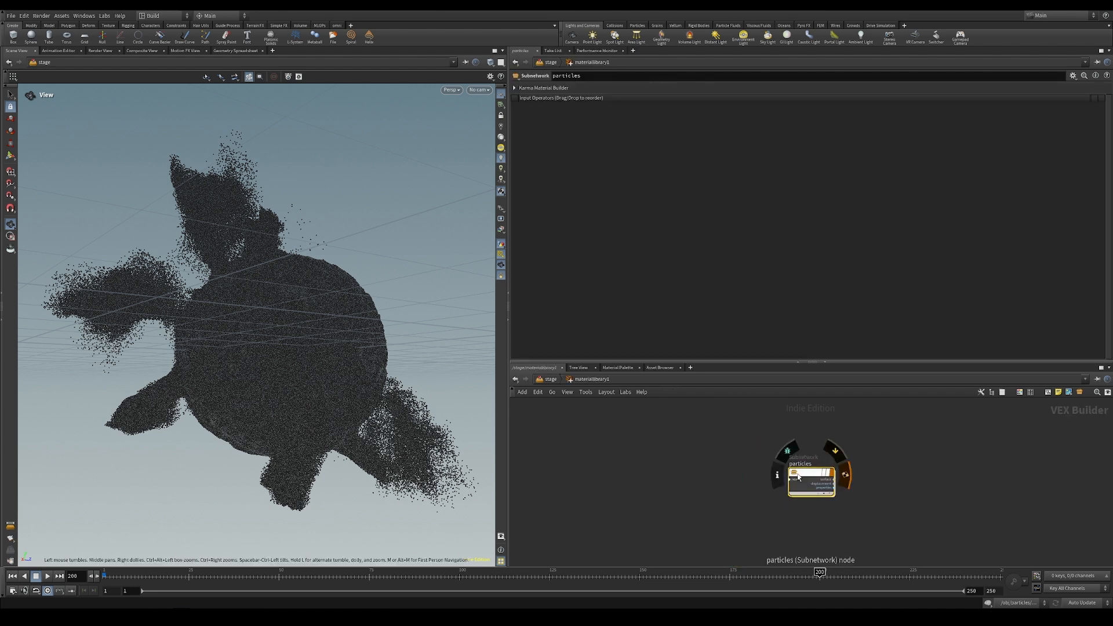
{"action": "double_click", "coordinate": [803, 476]}
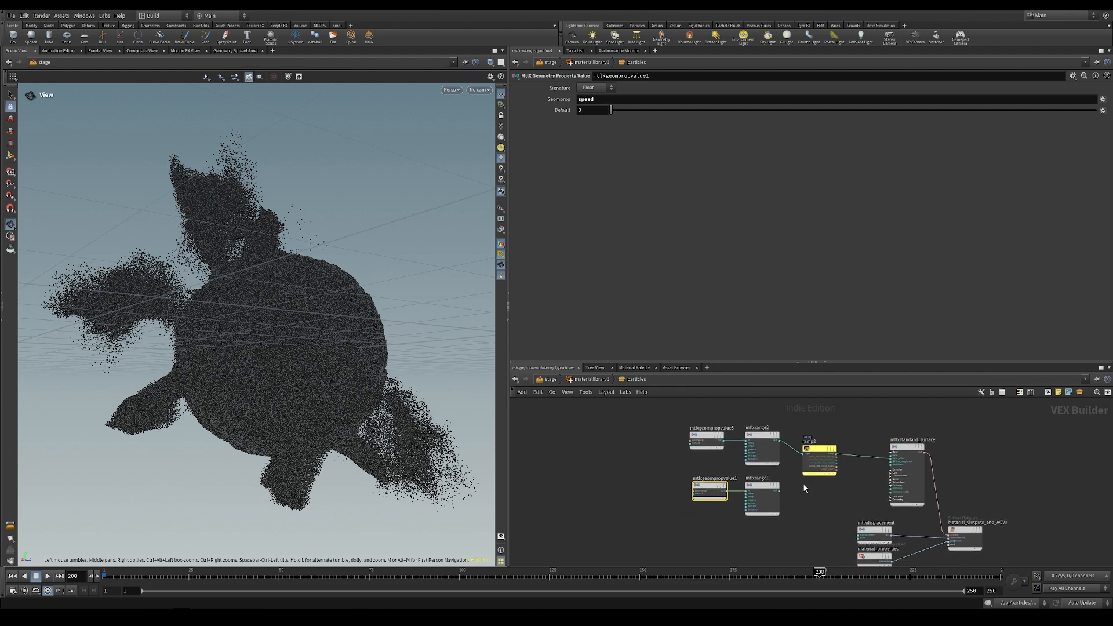
{"action": "left_click", "coordinate": [702, 435]}
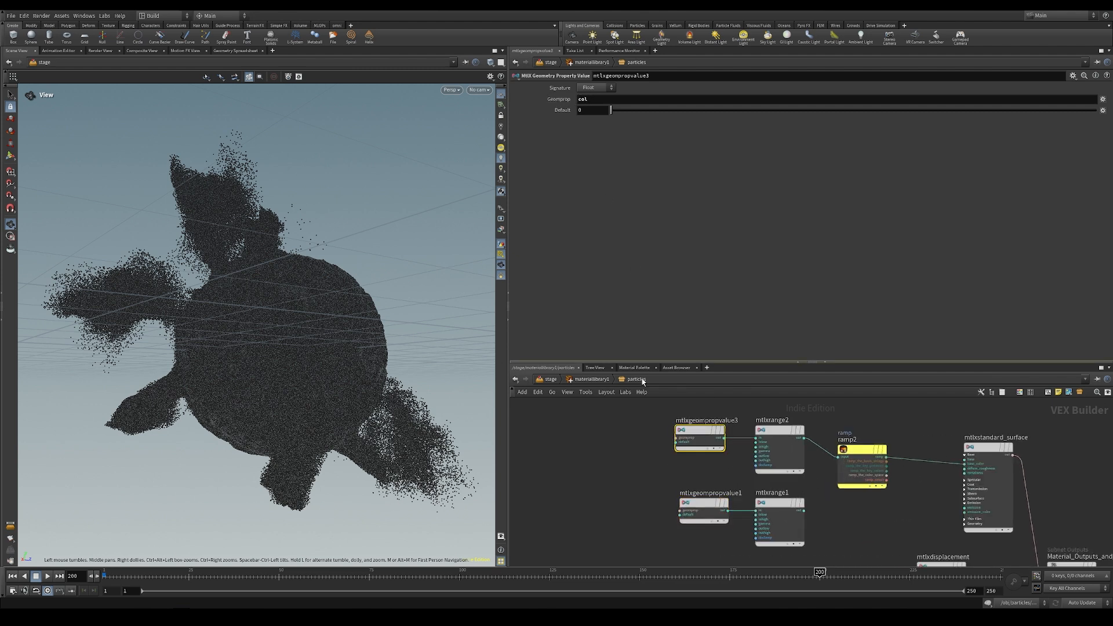
- Add a MtlX Geometry Property Value node beside mtlxgeompropvalue3 and delete it again
{"action": "left_click", "coordinate": [556, 452]}
{"action": "key", "text": "Tab"}
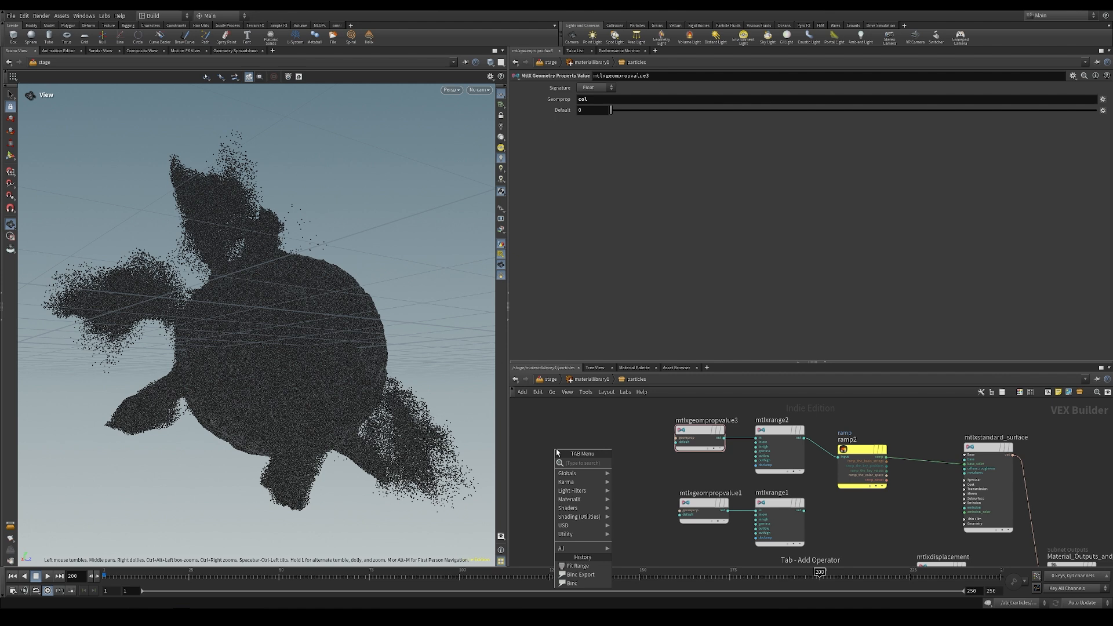
{"action": "type", "text": "pro"}
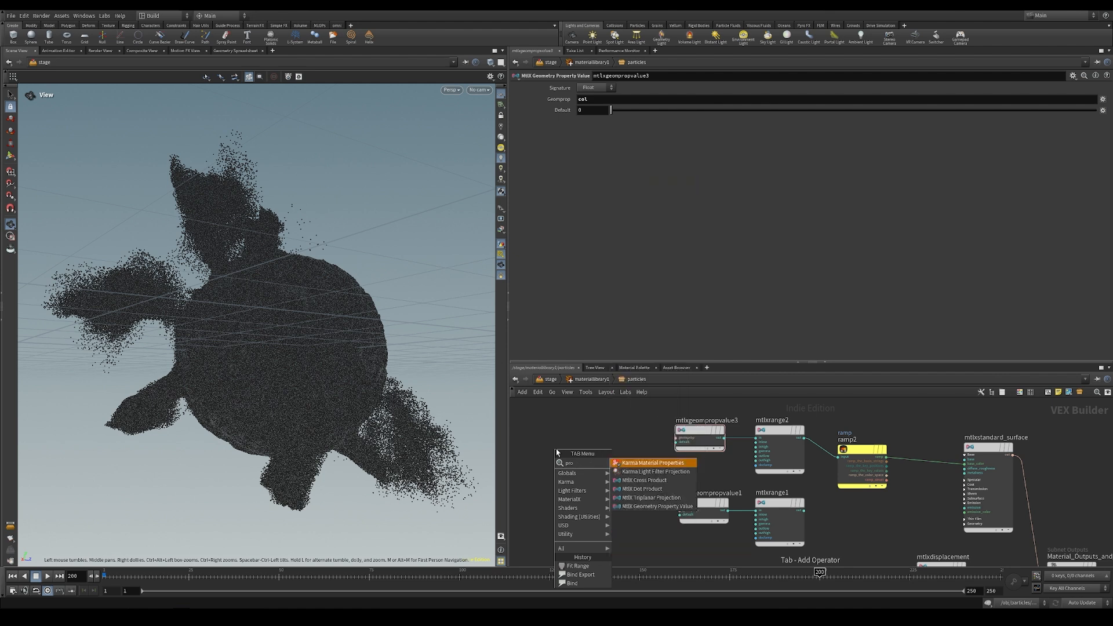
{"action": "left_click", "coordinate": [644, 505]}
{"action": "left_click", "coordinate": [594, 439]}
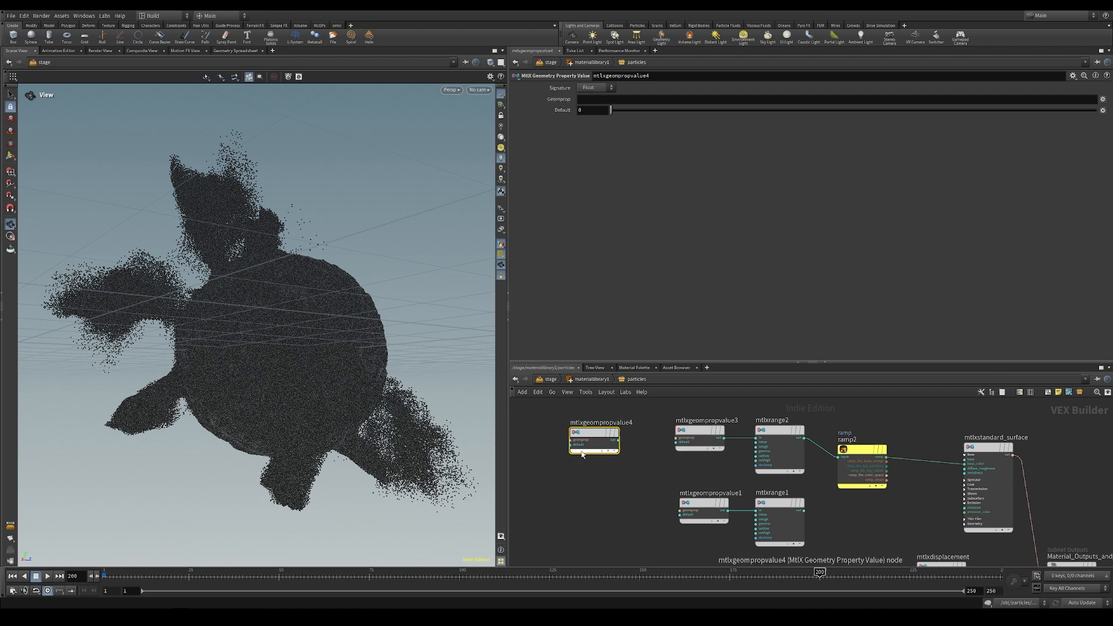
{"action": "key", "text": "Delete"}
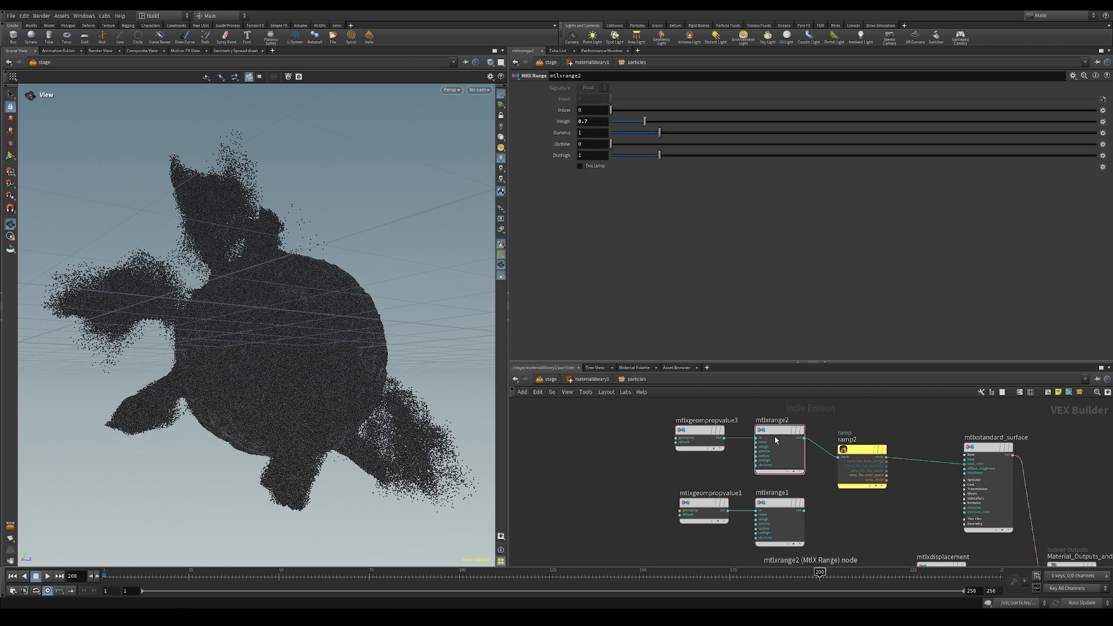
- Inspect the mtlxrange2 and ramp2 settings, and move the ramp2 node up level with mtlxrange2
{"action": "left_click", "coordinate": [863, 452]}
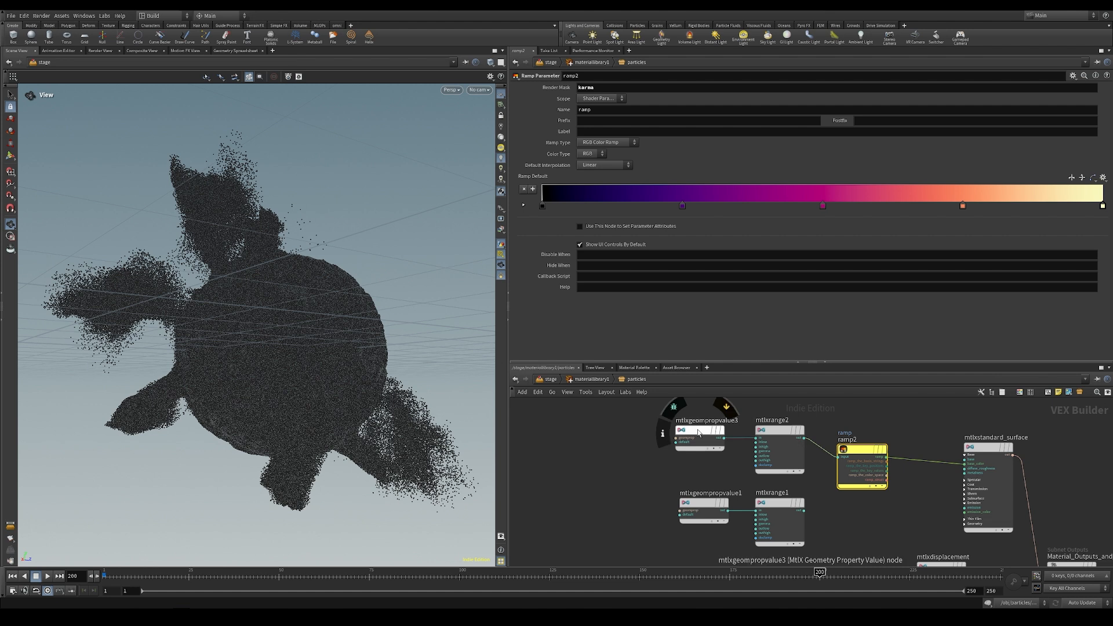
{"action": "left_click", "coordinate": [775, 442]}
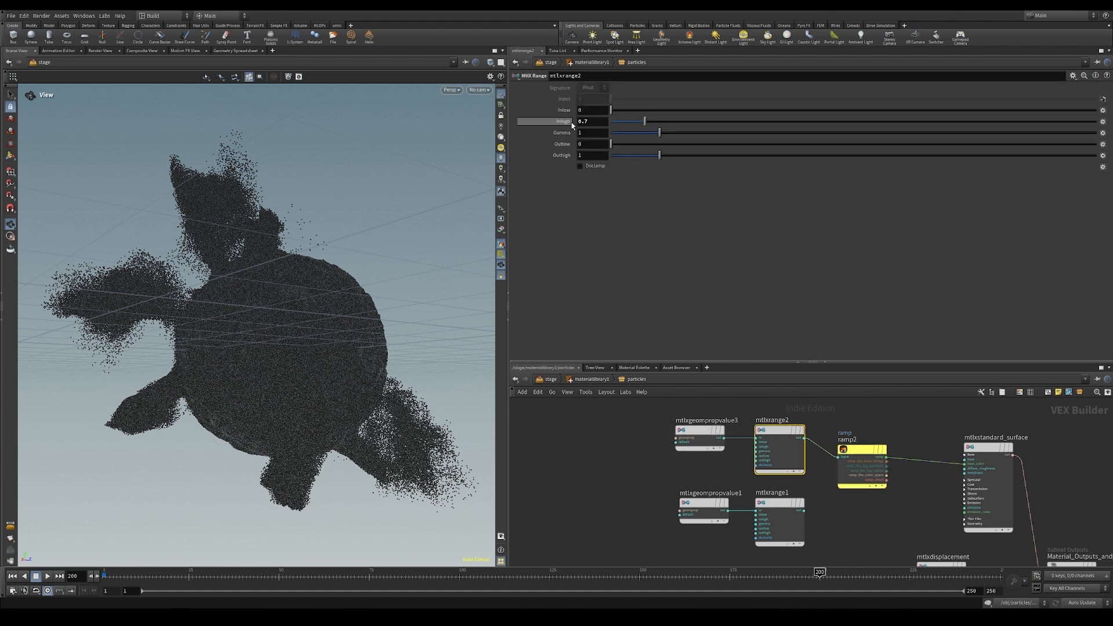
{"action": "left_click", "coordinate": [862, 452]}
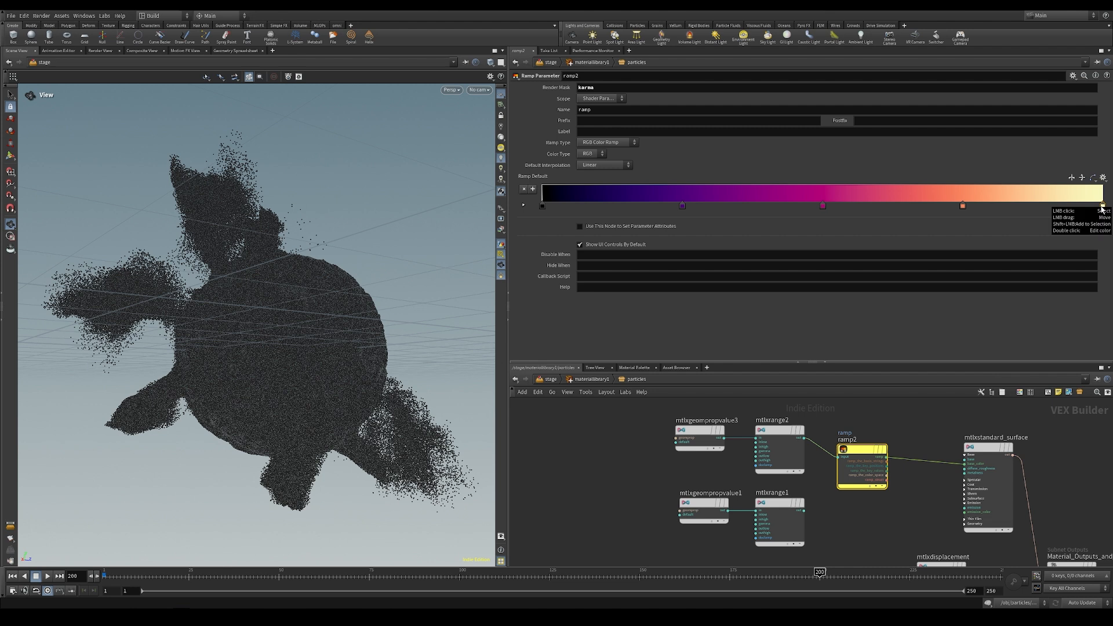
{"action": "left_click_drag", "start_coordinate": [859, 458], "coordinate": [861, 442]}
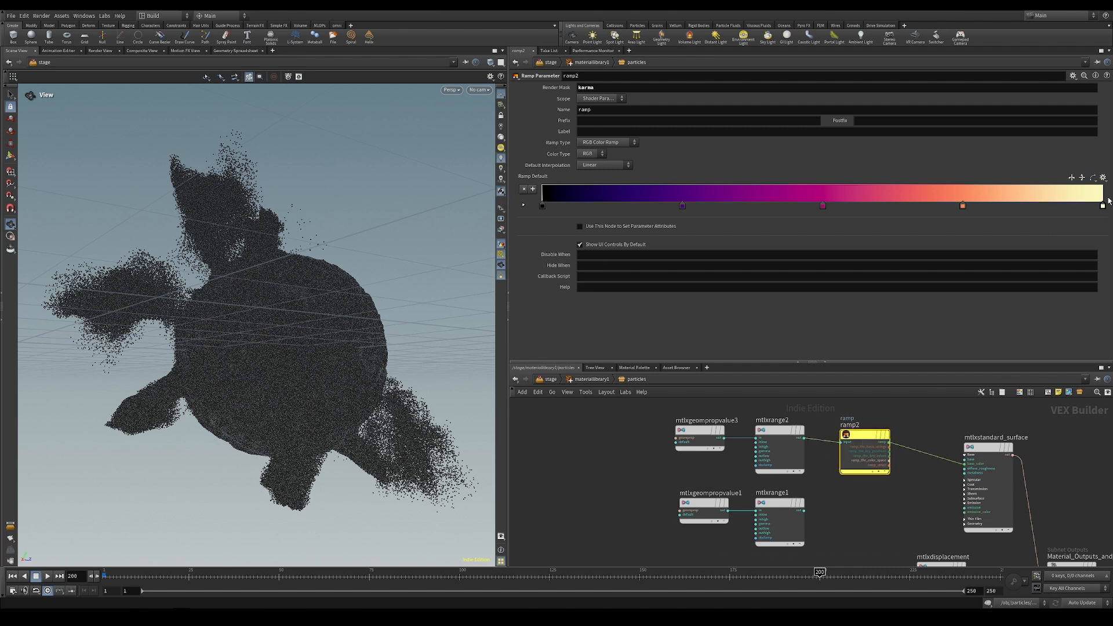
- Examine the settings of mtlxrange1 and the mtlxgeompropvalue1 node feeding it
{"action": "middle_click_drag", "start_coordinate": [899, 498], "coordinate": [902, 447]}
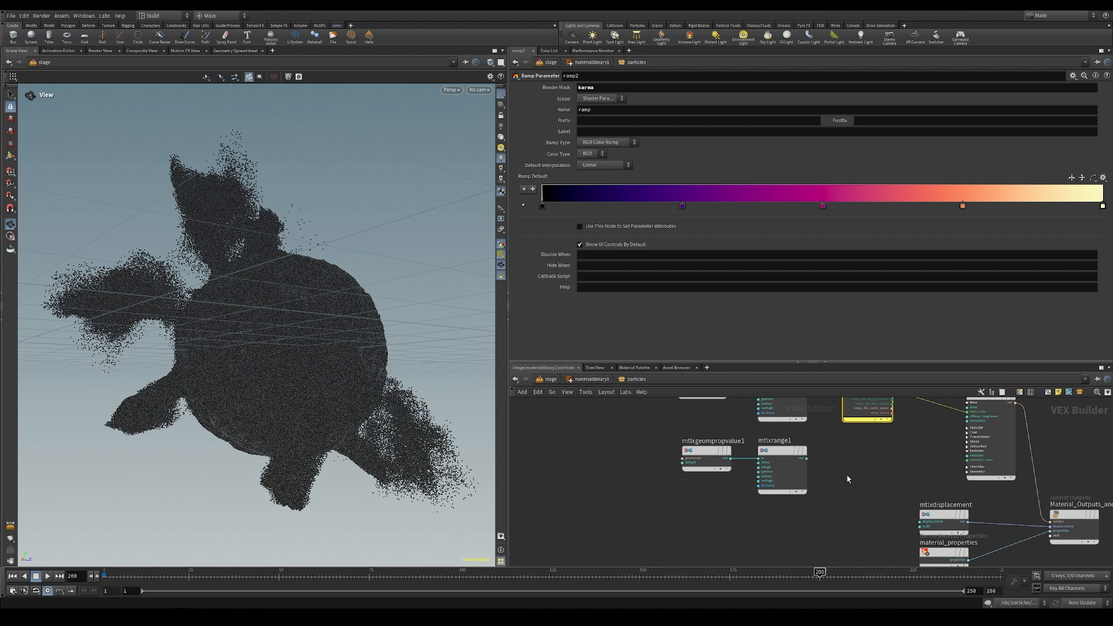
{"action": "middle_click_drag", "start_coordinate": [847, 480], "coordinate": [842, 506]}
{"action": "left_click", "coordinate": [776, 481]}
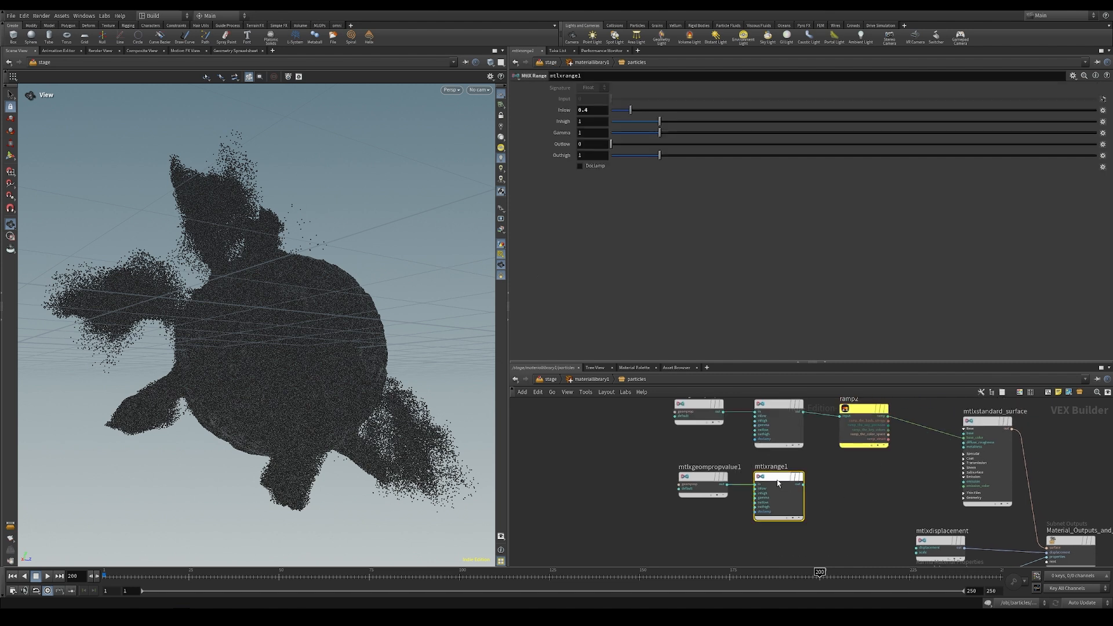
{"action": "left_click", "coordinate": [702, 481]}
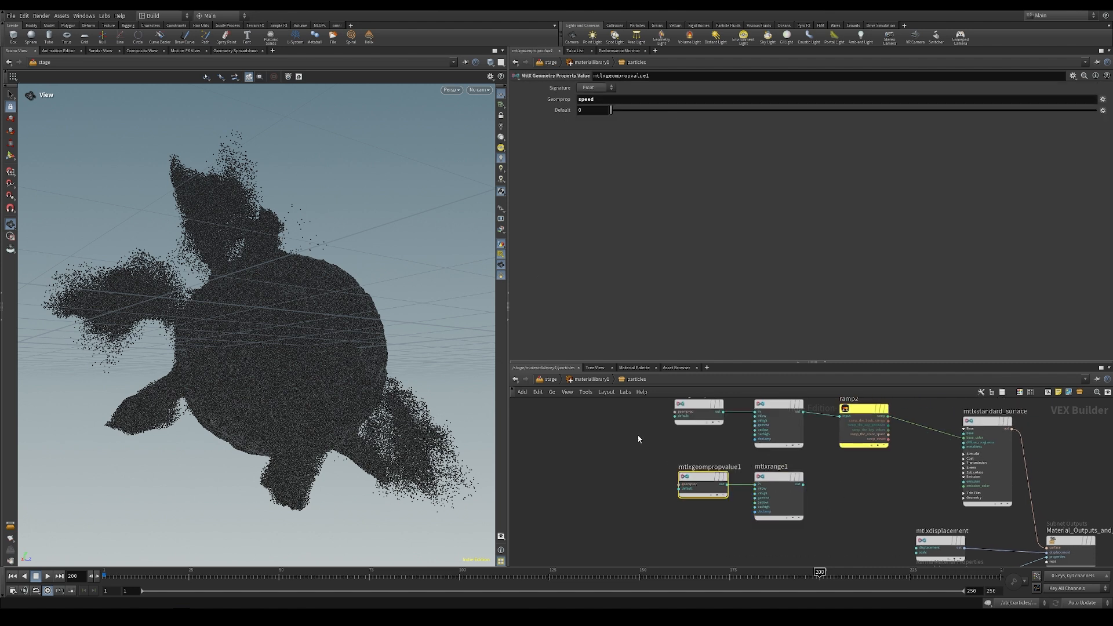
- Return to the stage and view materiallinker1's setup and the lights, camera and render nodes below it
{"action": "left_click", "coordinate": [574, 379]}
{"action": "left_click", "coordinate": [540, 383]}
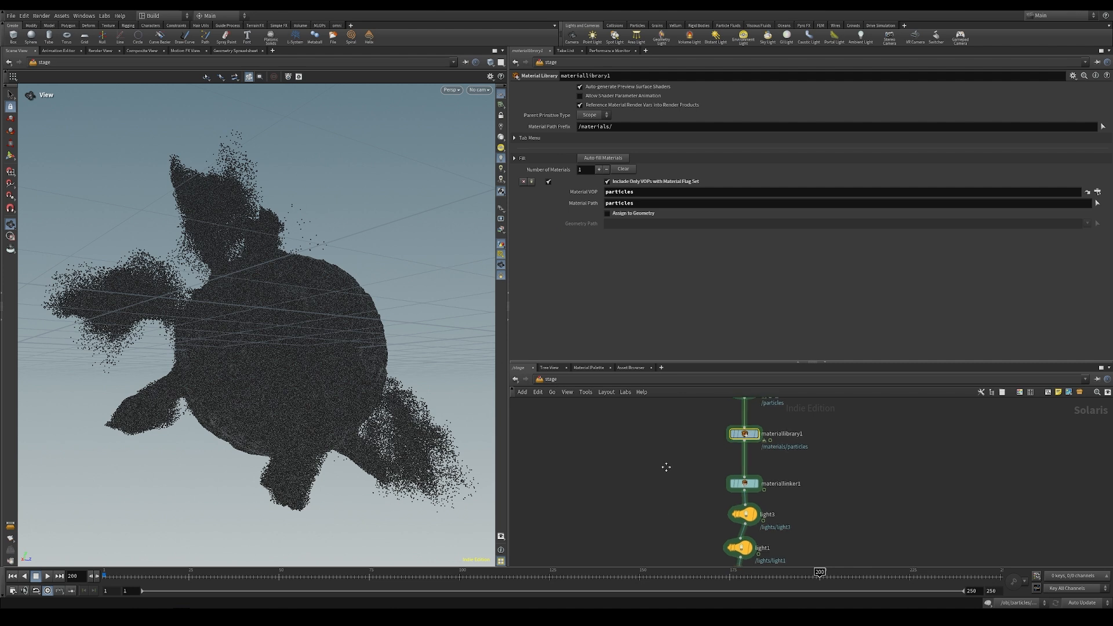
{"action": "left_click", "coordinate": [754, 472]}
{"action": "scroll", "coordinate": [684, 464], "scroll_direction": "down", "scroll_amount": 3}
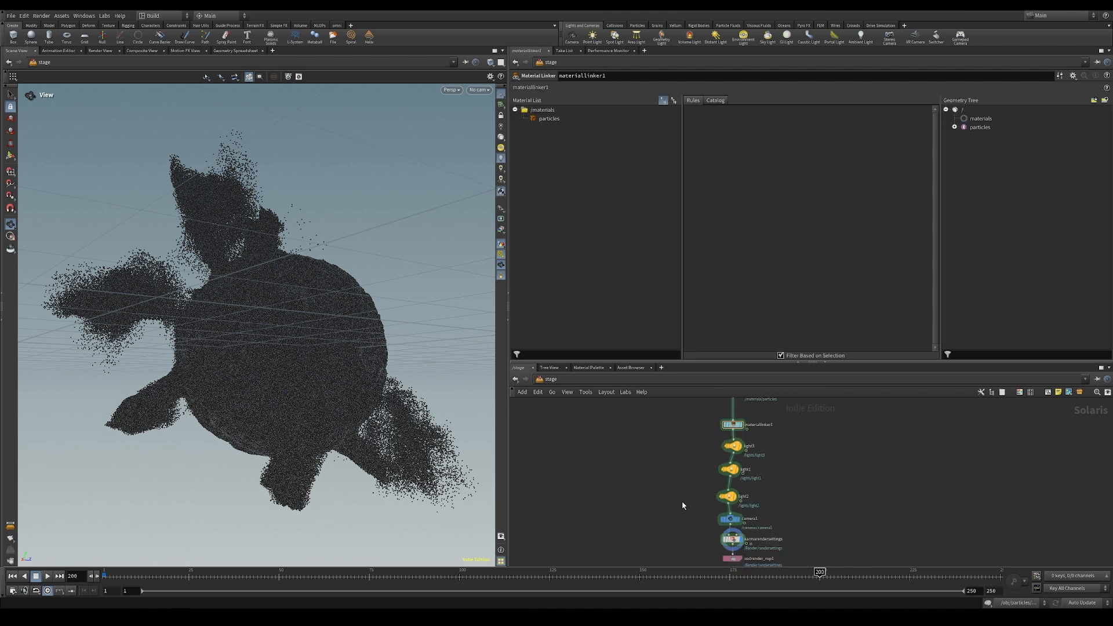
{"action": "scroll", "coordinate": [689, 481], "scroll_direction": "up", "scroll_amount": 3}
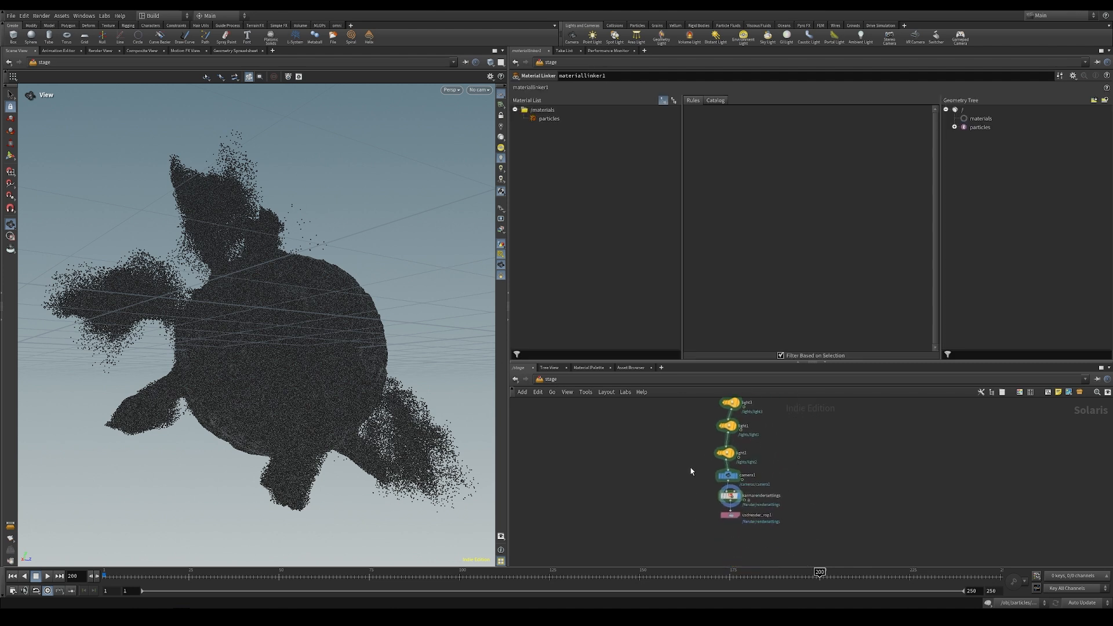
- Look through camera1, render the viewport with Karma XPU, and move in closer on the particle sun
{"action": "left_click", "coordinate": [480, 89]}
{"action": "left_click", "coordinate": [475, 107]}
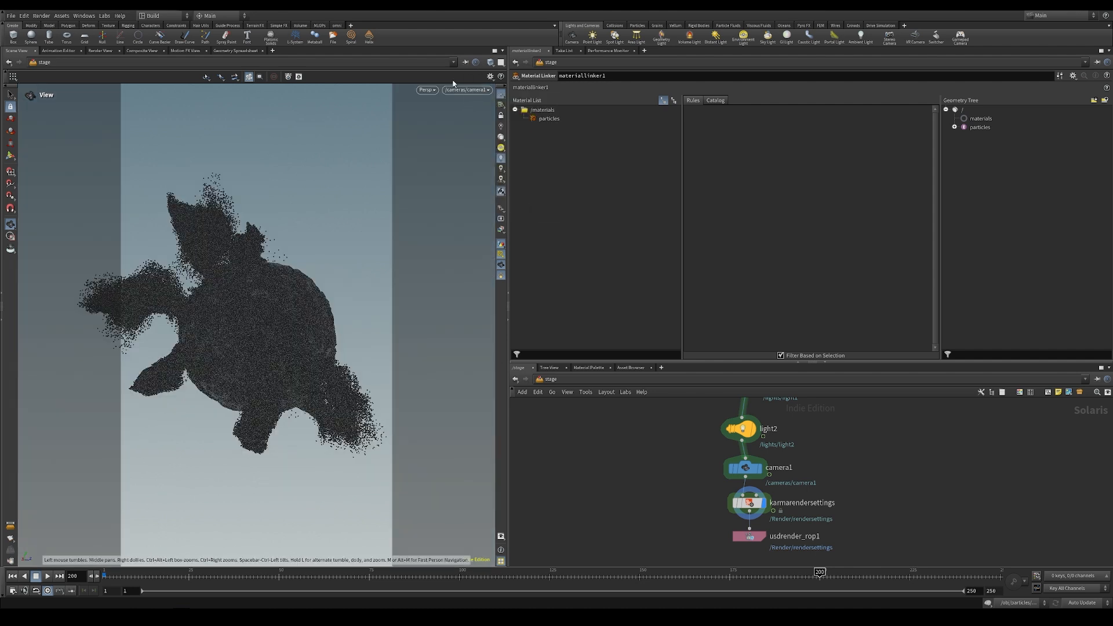
{"action": "left_click", "coordinate": [427, 89]}
{"action": "left_click", "coordinate": [443, 138]}
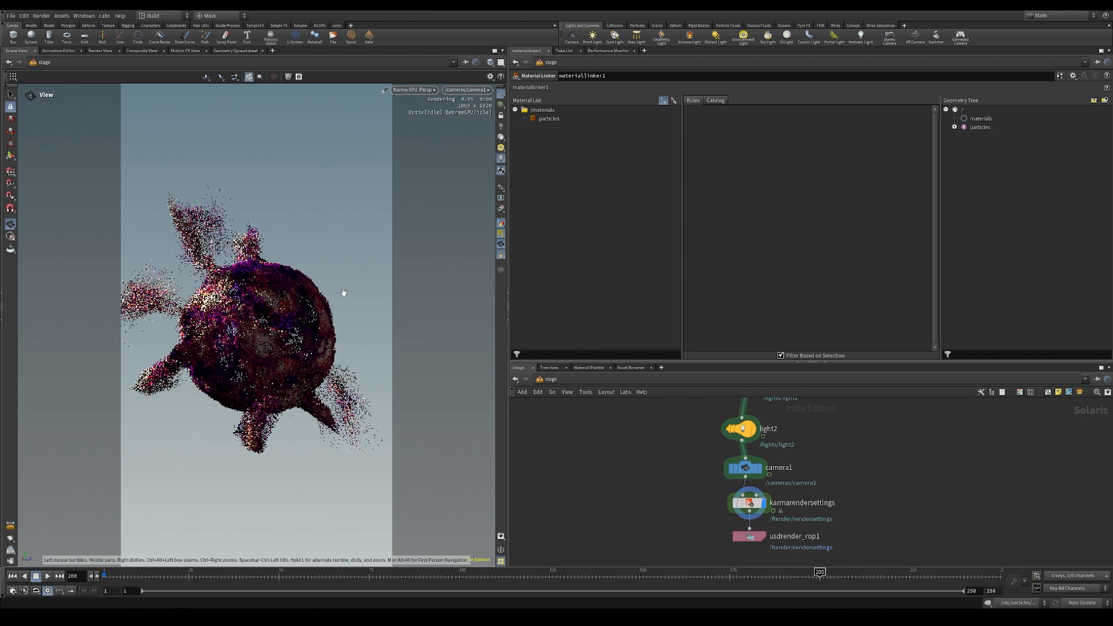
{"action": "scroll", "coordinate": [355, 322], "scroll_direction": "up", "scroll_amount": 5}
- Set the viewport background's color scheme to Dark in the display options
{"action": "key", "text": "d"}
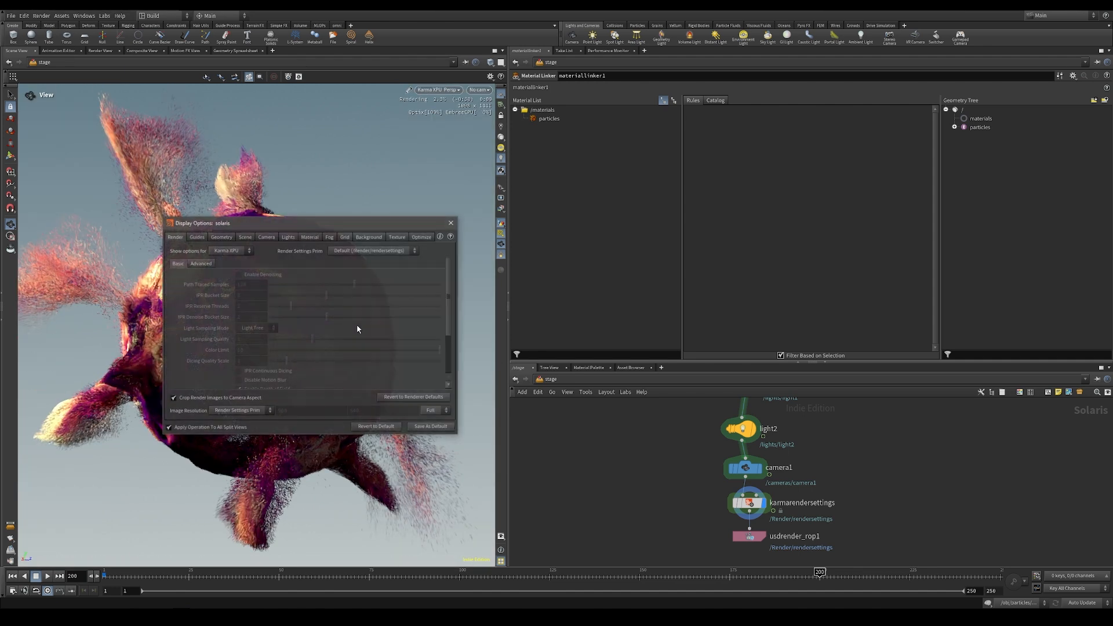
{"action": "left_click", "coordinate": [368, 236]}
{"action": "left_click", "coordinate": [234, 251]}
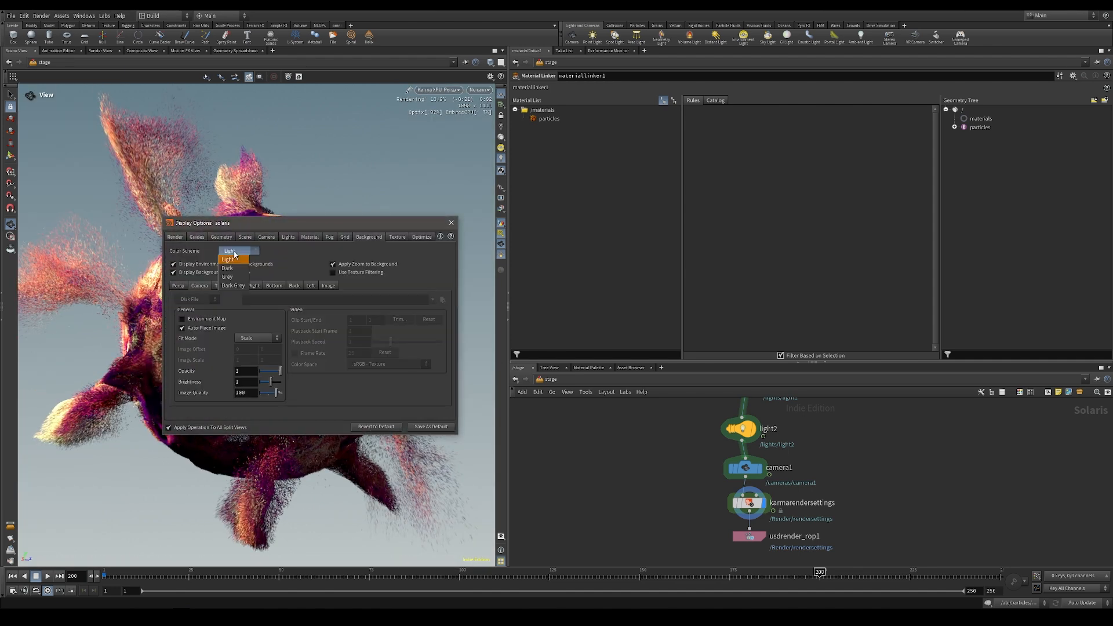
{"action": "left_click", "coordinate": [227, 268]}
{"action": "left_click", "coordinate": [451, 223]}
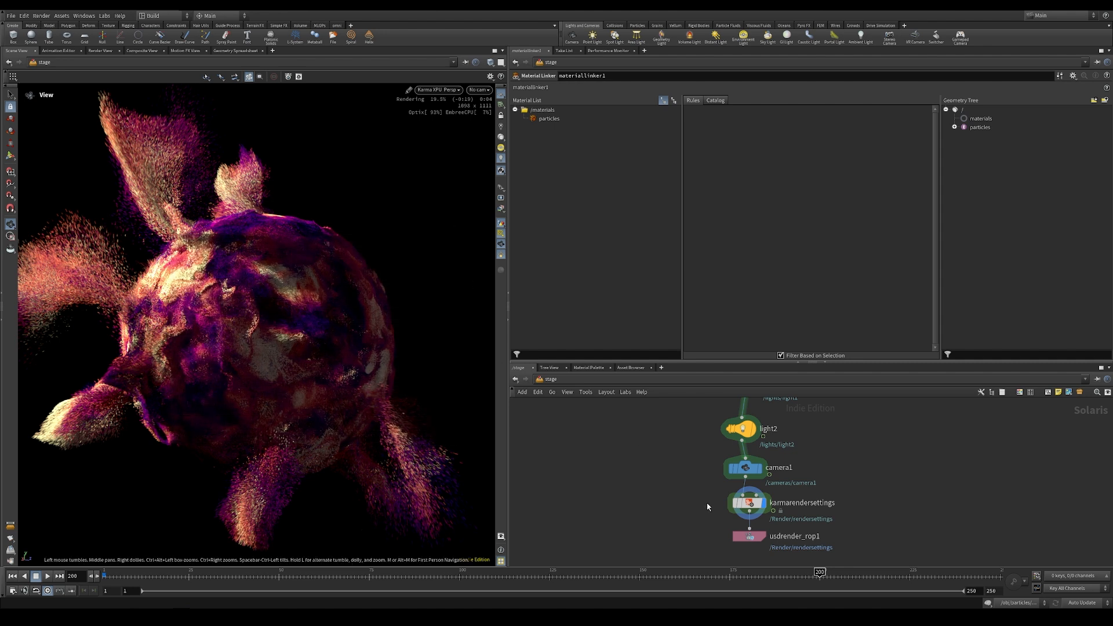
- Try No Velocity Blur in karmarendersettings' camera effects to compare the render, and restore Velocity Blur
{"action": "middle_click_drag", "start_coordinate": [707, 507], "coordinate": [705, 475]}
{"action": "left_click", "coordinate": [747, 471]}
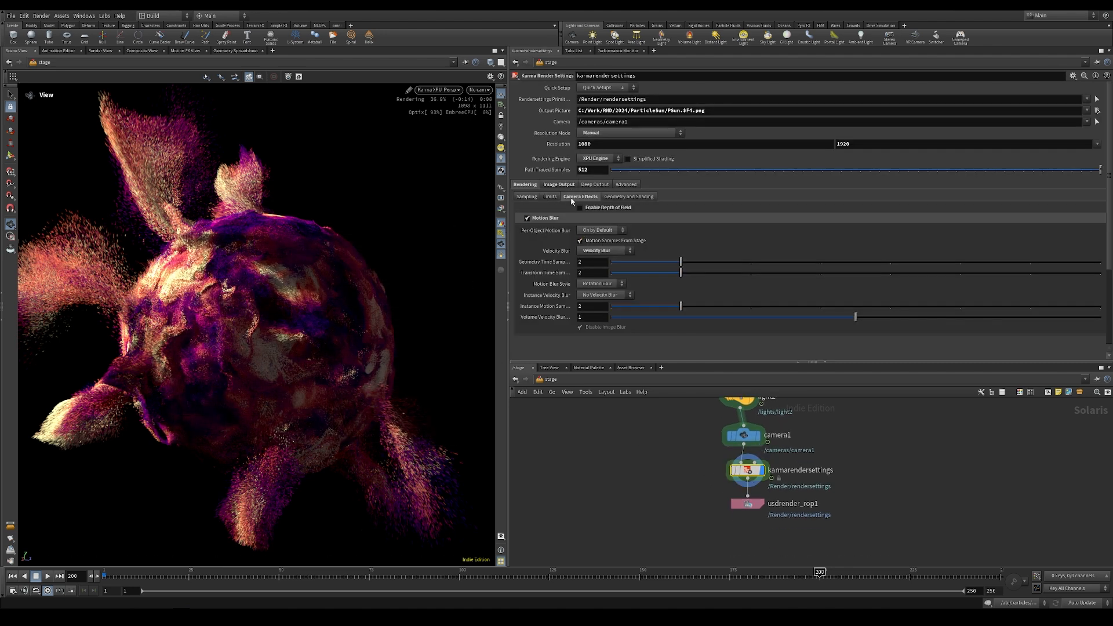
{"action": "left_click", "coordinate": [594, 251]}
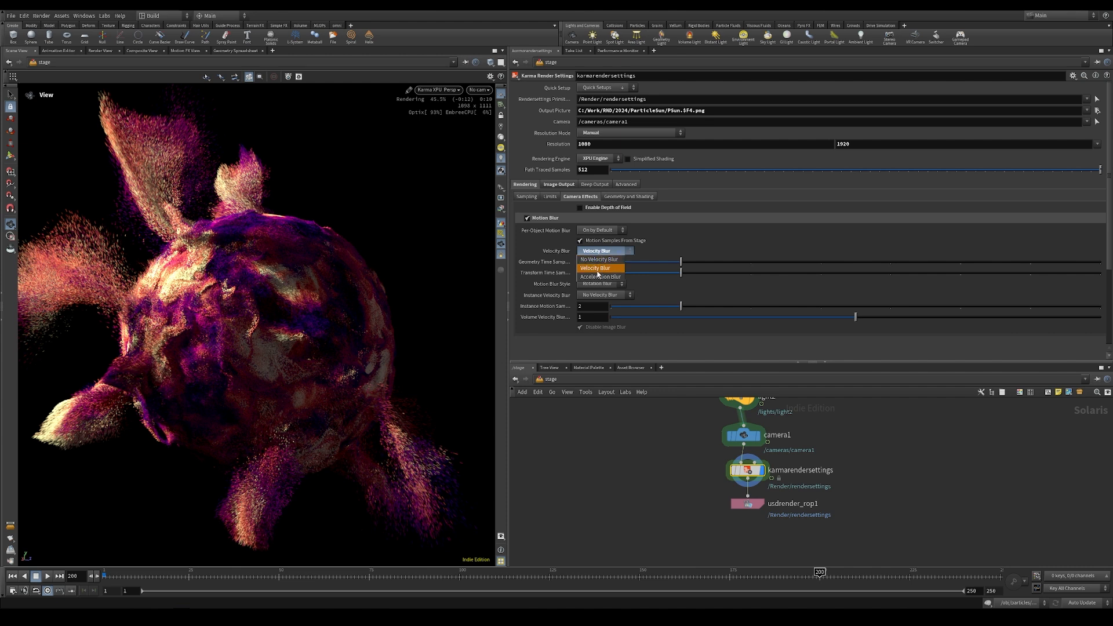
{"action": "left_click", "coordinate": [597, 259]}
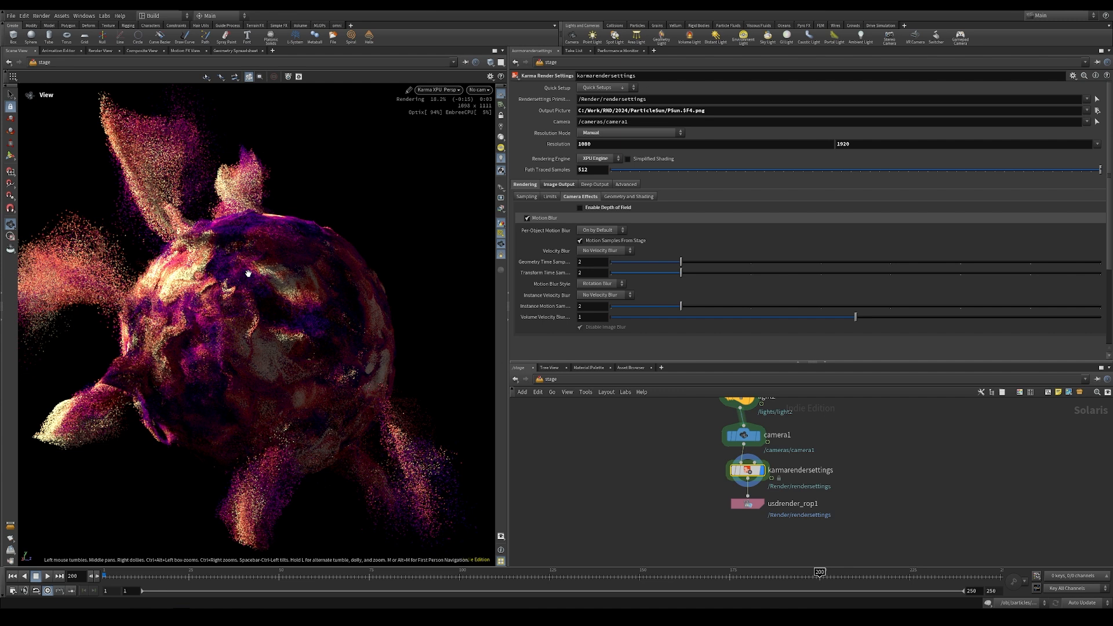
{"action": "left_click", "coordinate": [603, 251]}
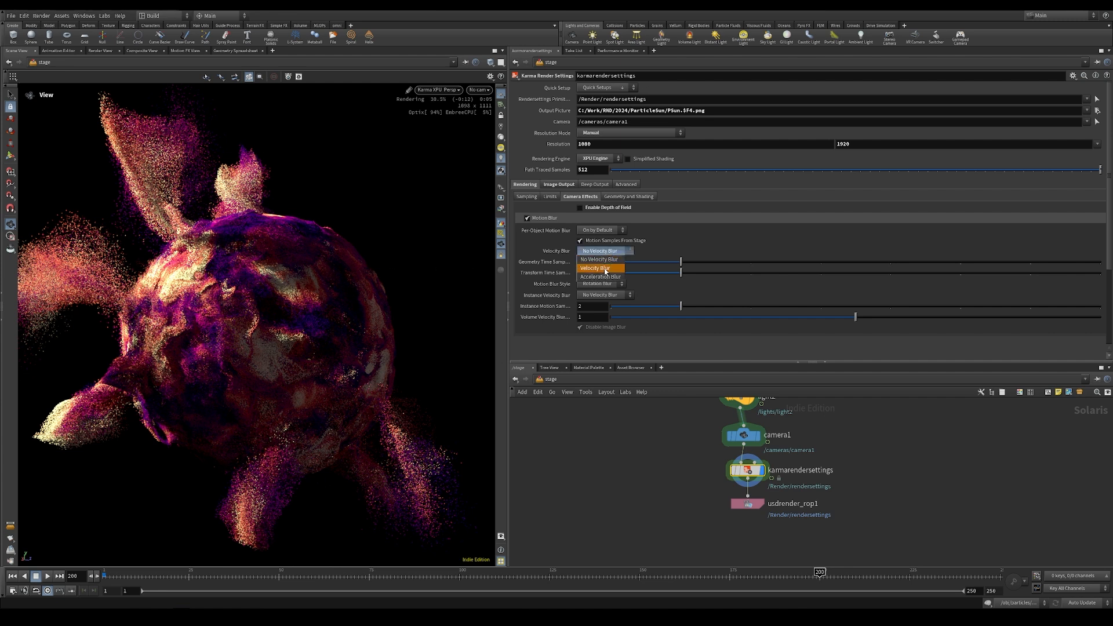
{"action": "left_click", "coordinate": [604, 268]}
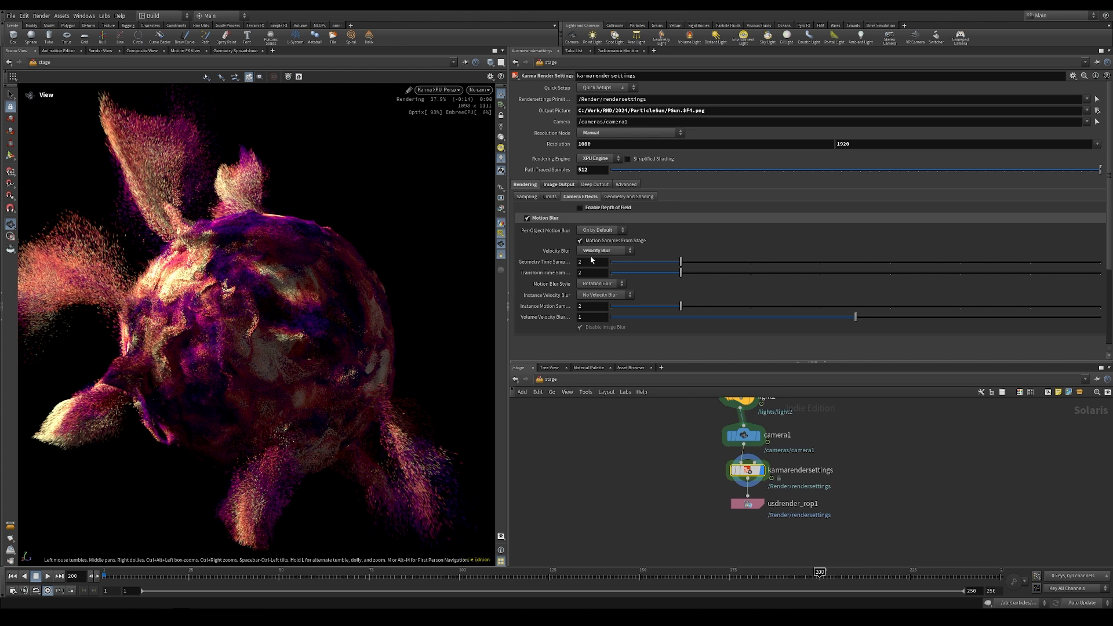
- Switch to PotPlayer and play back the rendered PSun.mp4 animation
{"action": "mouse_move", "coordinate": [562, 256]}
{"action": "key", "text": "alt+Tab"}
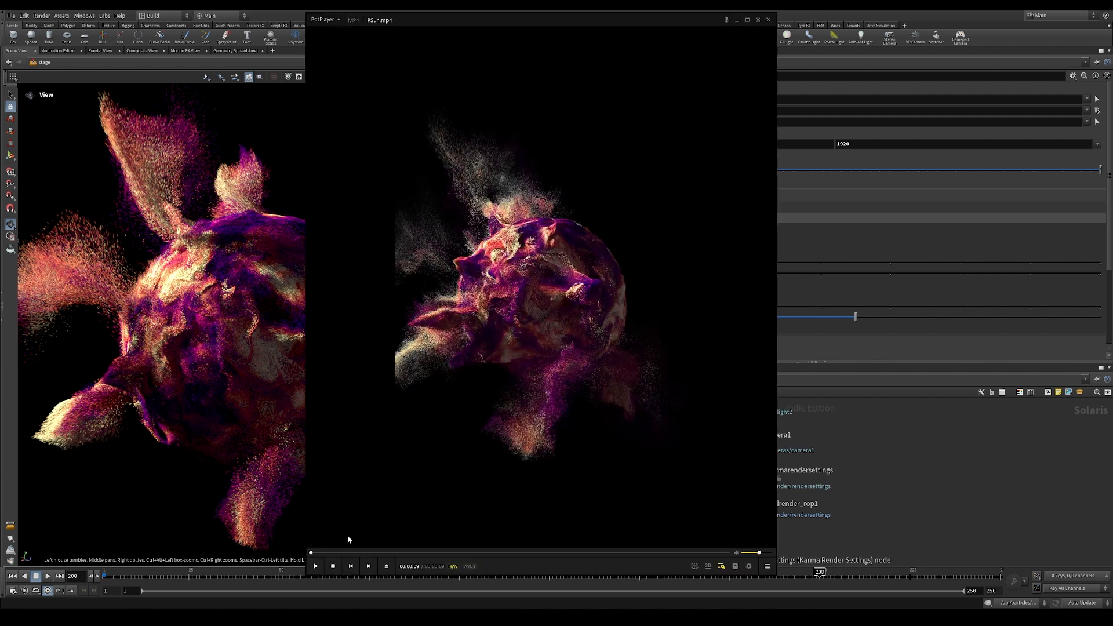
{"action": "left_click", "coordinate": [315, 566]}
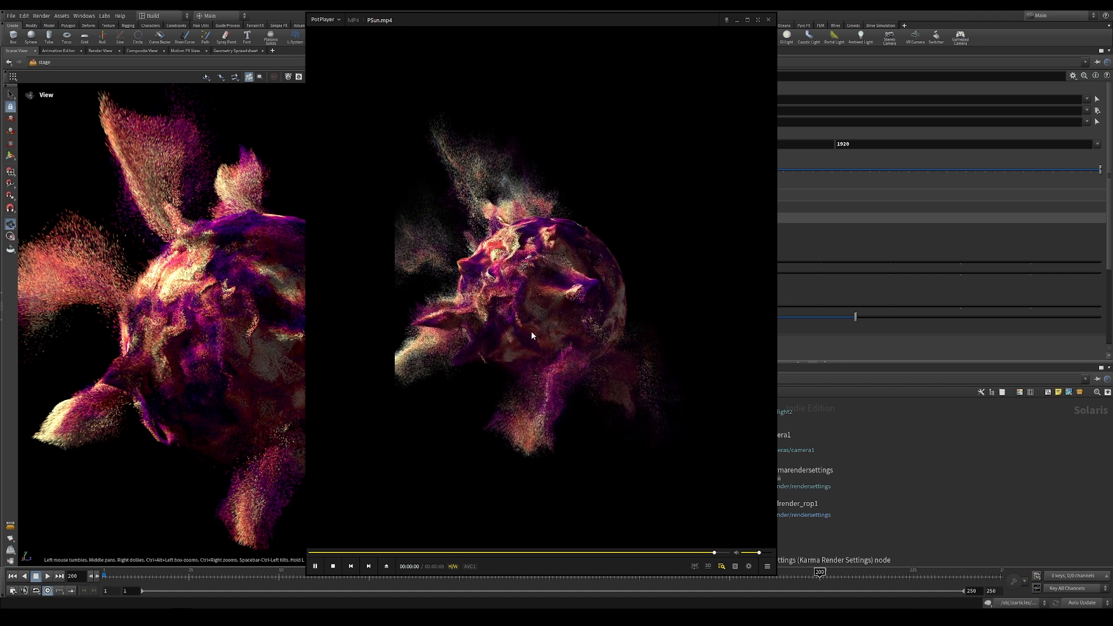
{"action": "left_click", "coordinate": [316, 563]}
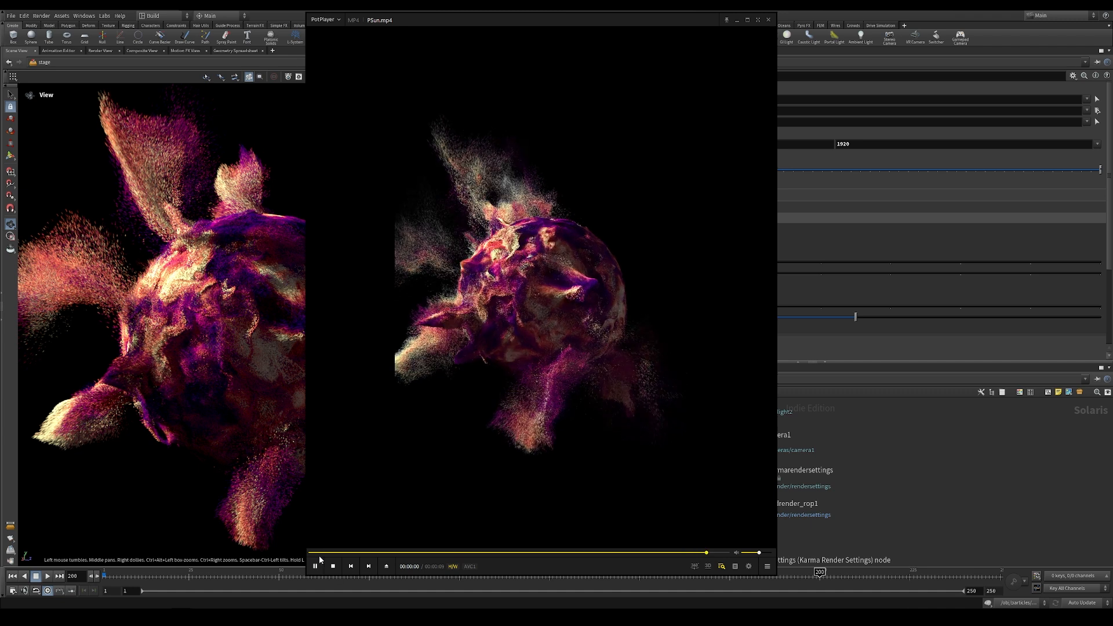
{"action": "left_click", "coordinate": [316, 565]}
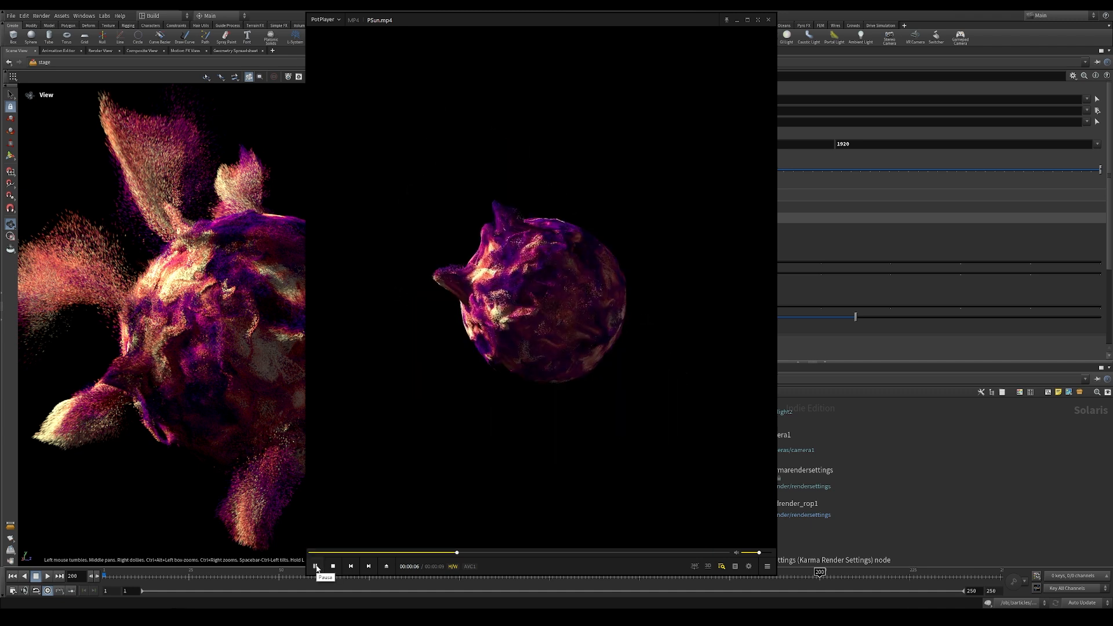